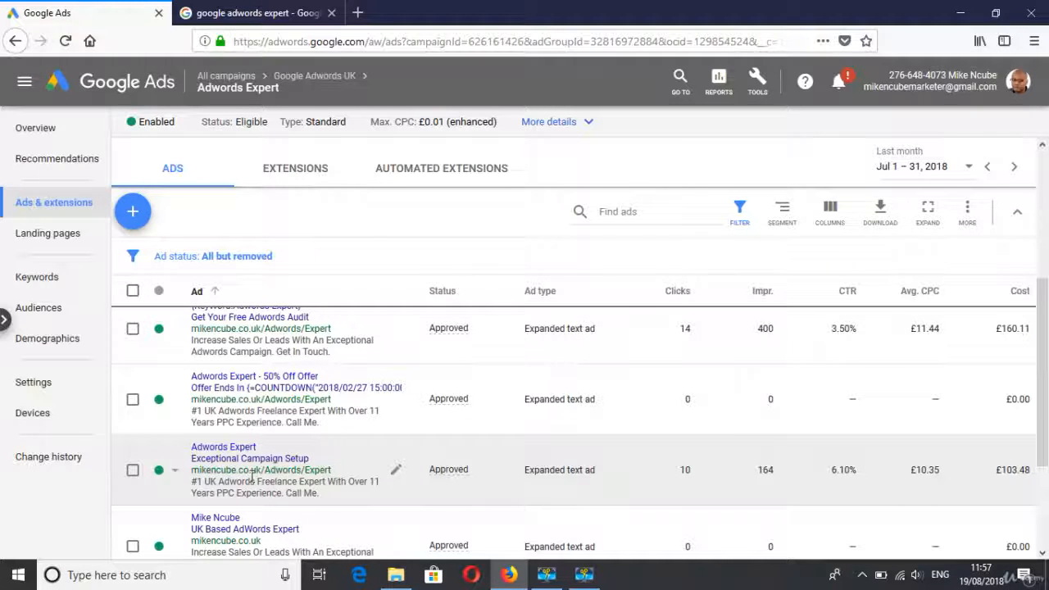
# - Open the "Exceptional Campaign Setup" ad for editing and examine its second headline and both display path fields
pyautogui.click(396, 473)
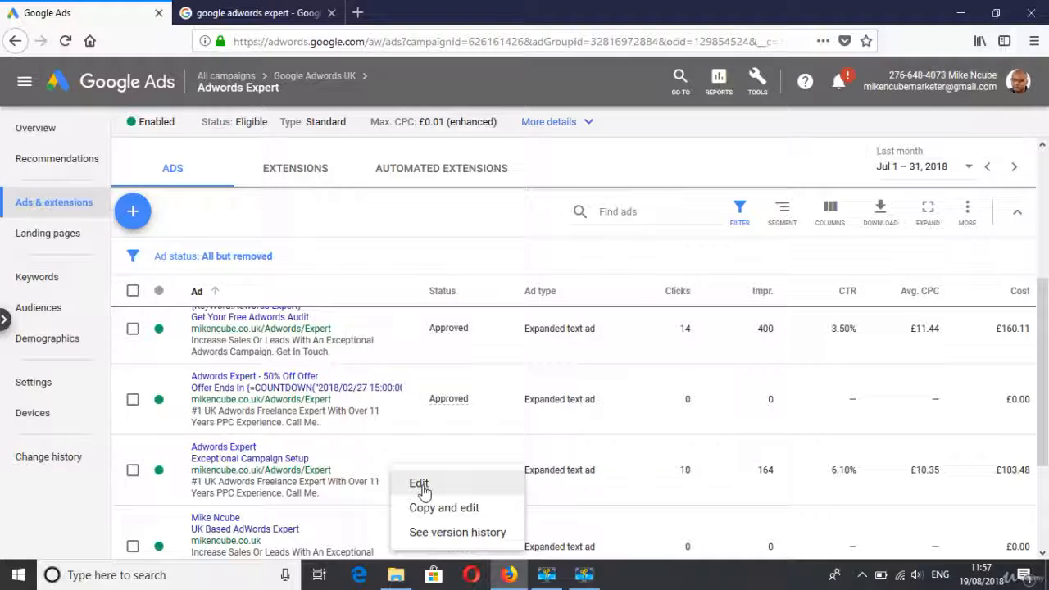
pyautogui.click(418, 485)
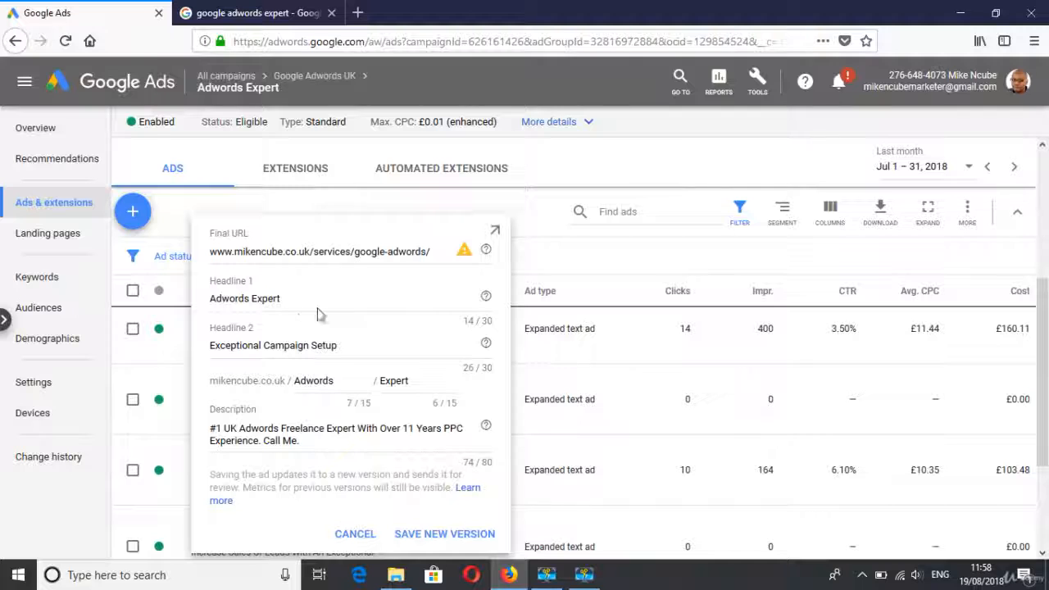
pyautogui.click(349, 345)
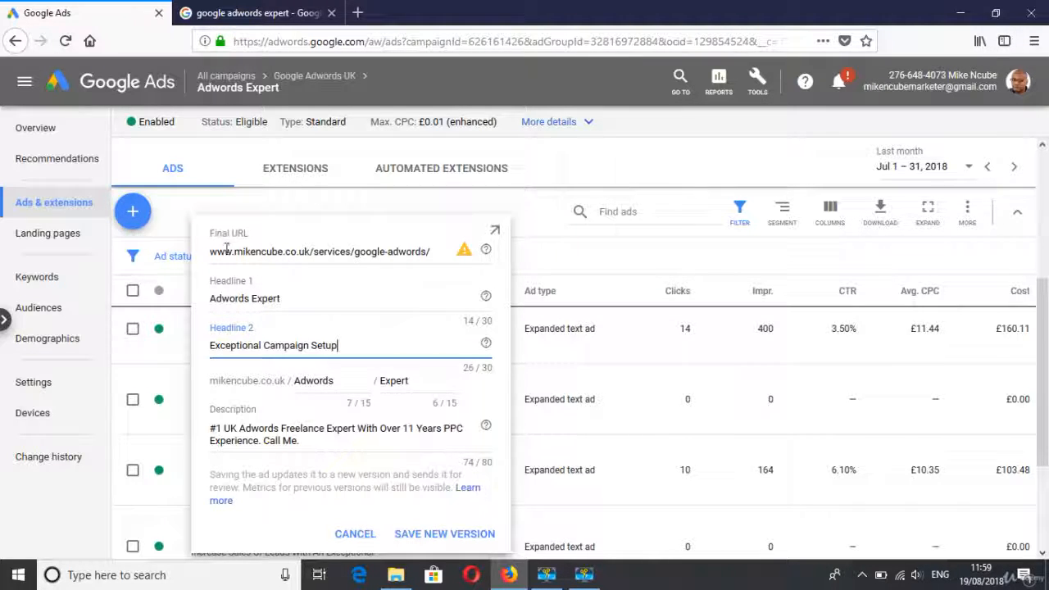
pyautogui.click(324, 382)
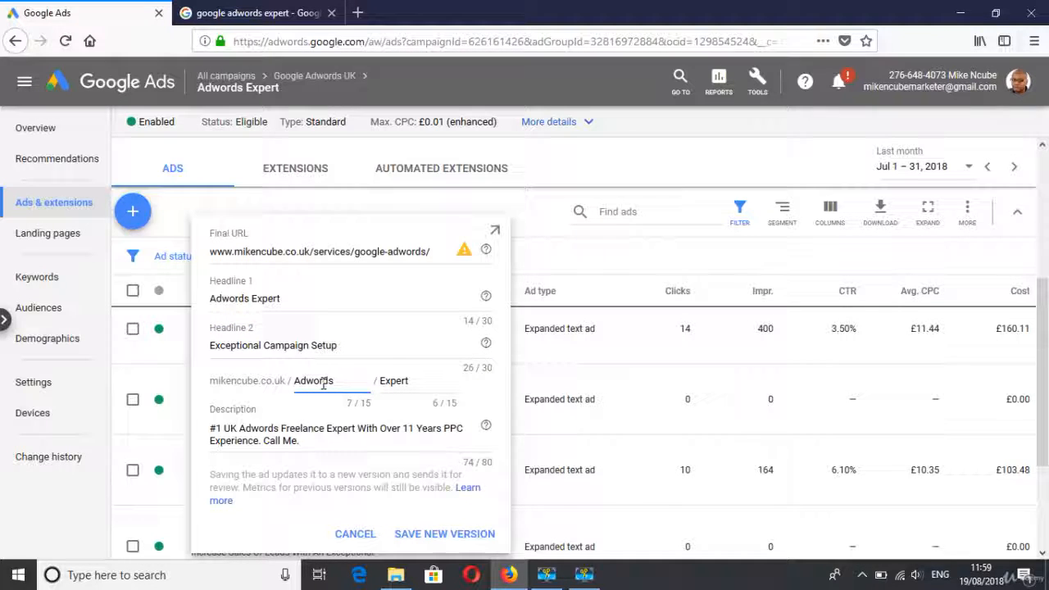
pyautogui.click(425, 381)
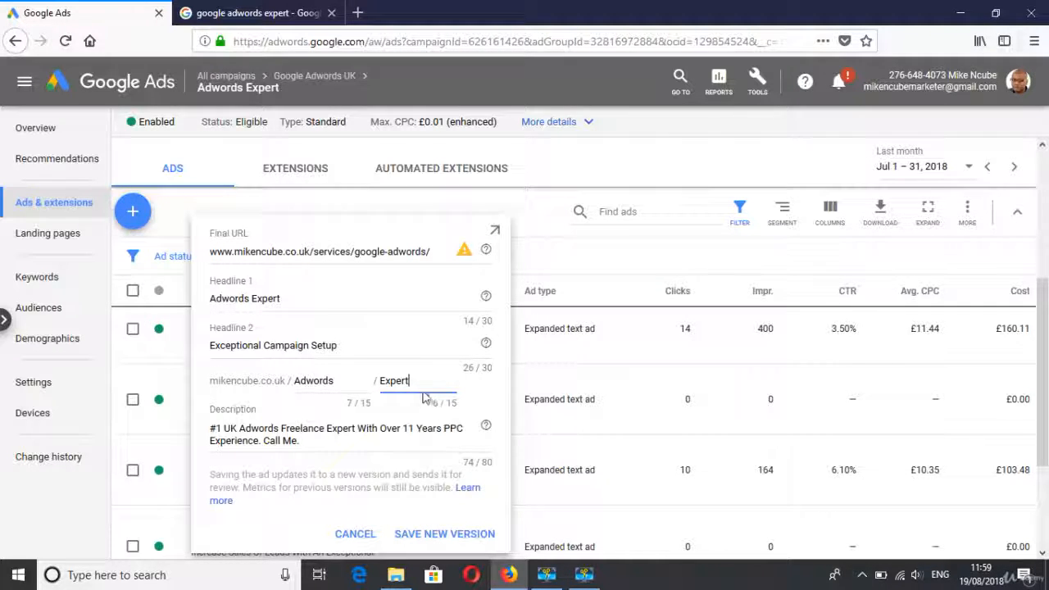
# - Try a single display path by setting the first path to Adwords-Expert and clearing the second path
pyautogui.click(345, 382)
pyautogui.write('-')
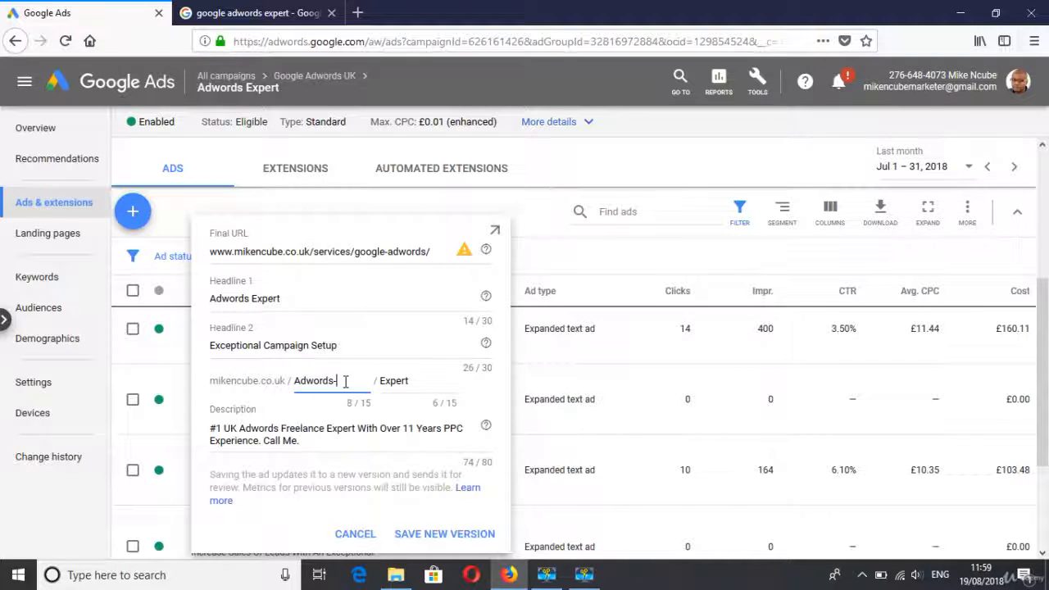
pyautogui.write('Expert')
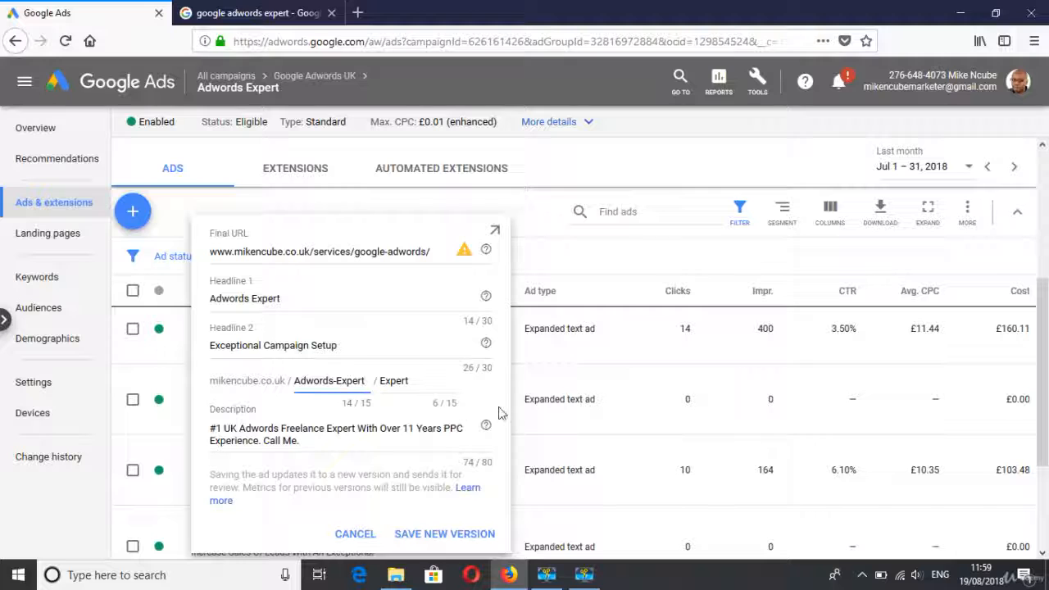
pyautogui.click(429, 378)
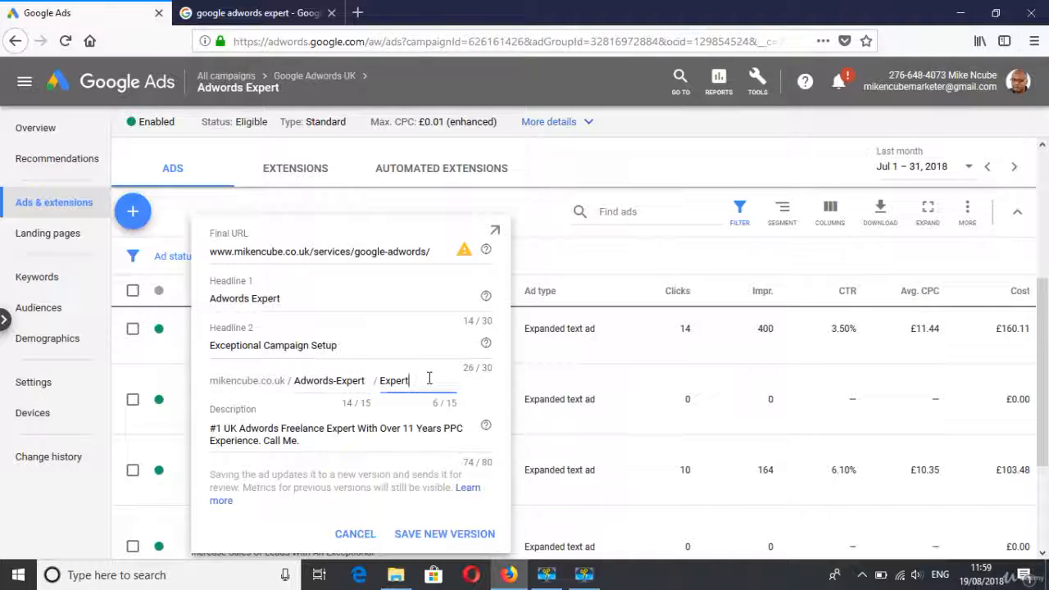
pyautogui.press('BackSpace')
pyautogui.press('BackSpace')
pyautogui.press('BackSpace')
pyautogui.press('BackSpace')
pyautogui.press('BackSpace')
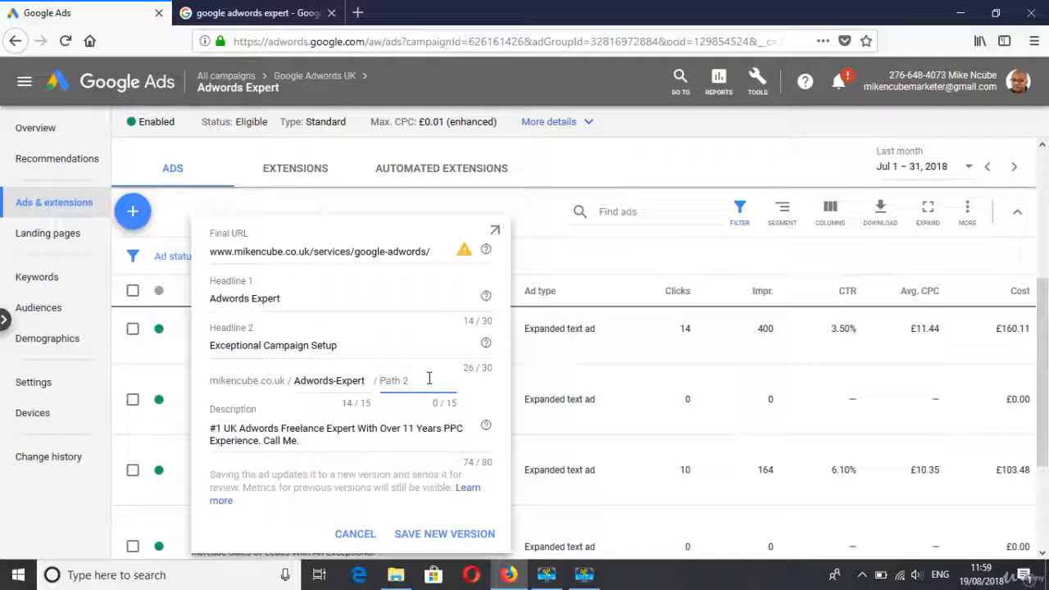
# - Restore the ad's two display paths to Adwords and Expert
pyautogui.click(365, 379)
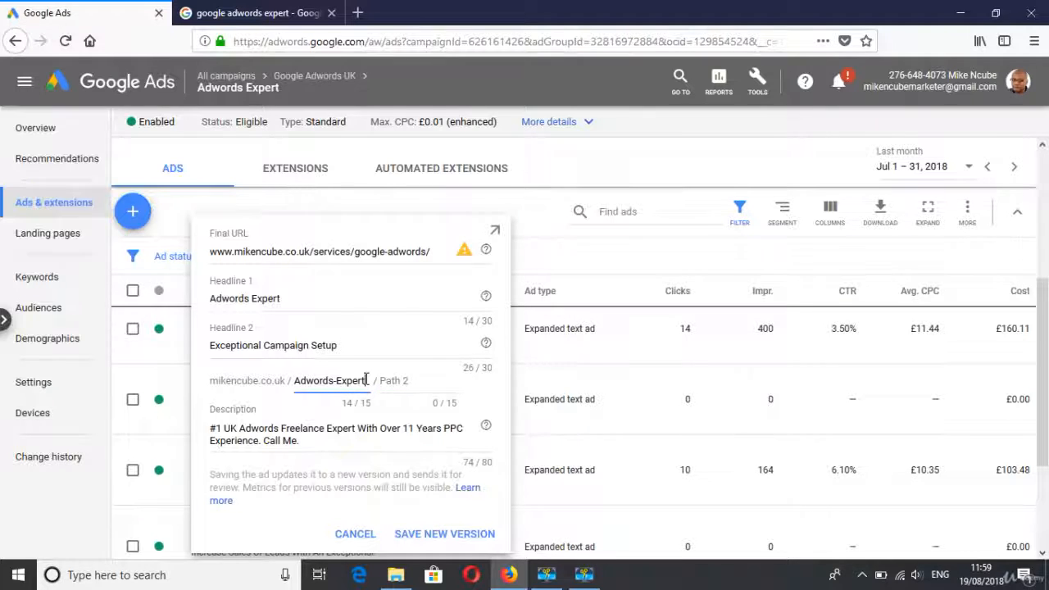
pyautogui.press('BackSpace')
pyautogui.press('BackSpace')
pyautogui.press('BackSpace')
pyautogui.press('BackSpace')
pyautogui.press('BackSpace')
pyautogui.press('BackSpace')
pyautogui.press('BackSpace')
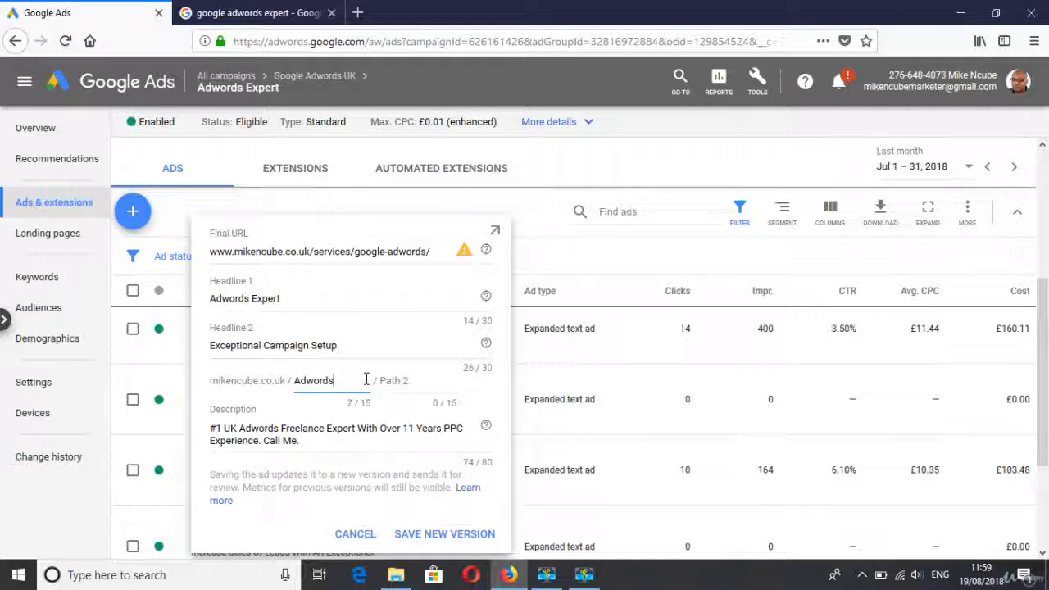
pyautogui.click(410, 381)
pyautogui.write('Expert')
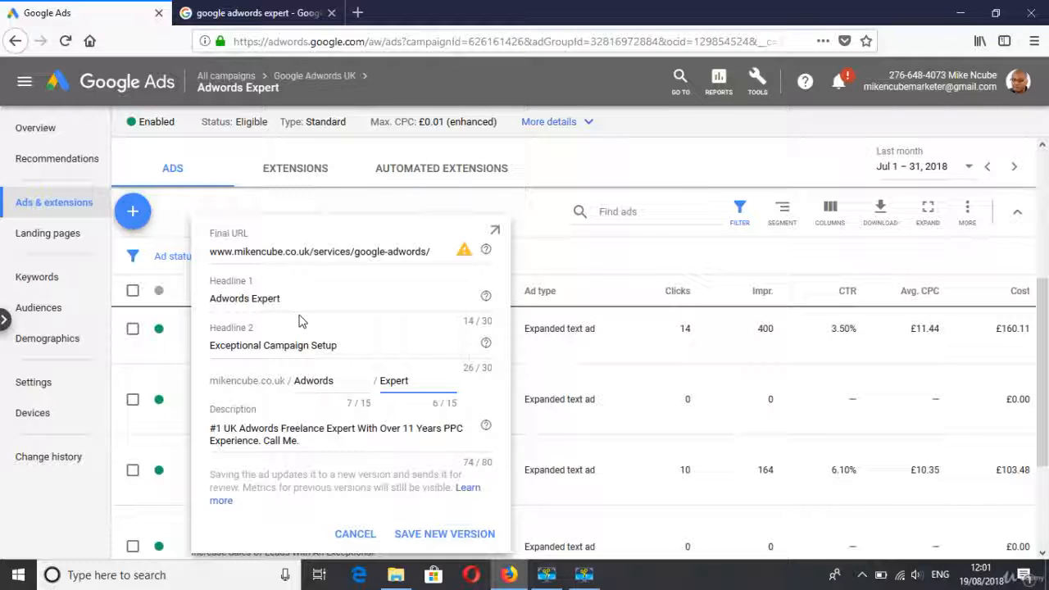
# - View the "google adwords expert" search results, and open the "Free PPC Adwords Audit" ad for editing to examine its headlines
pyautogui.click(271, 15)
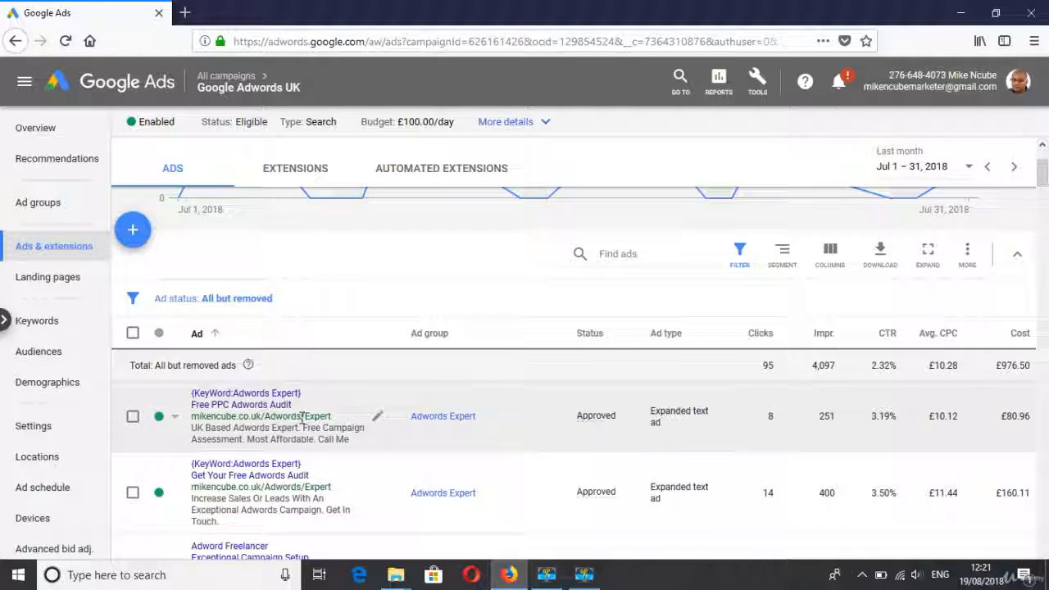
pyautogui.click(378, 423)
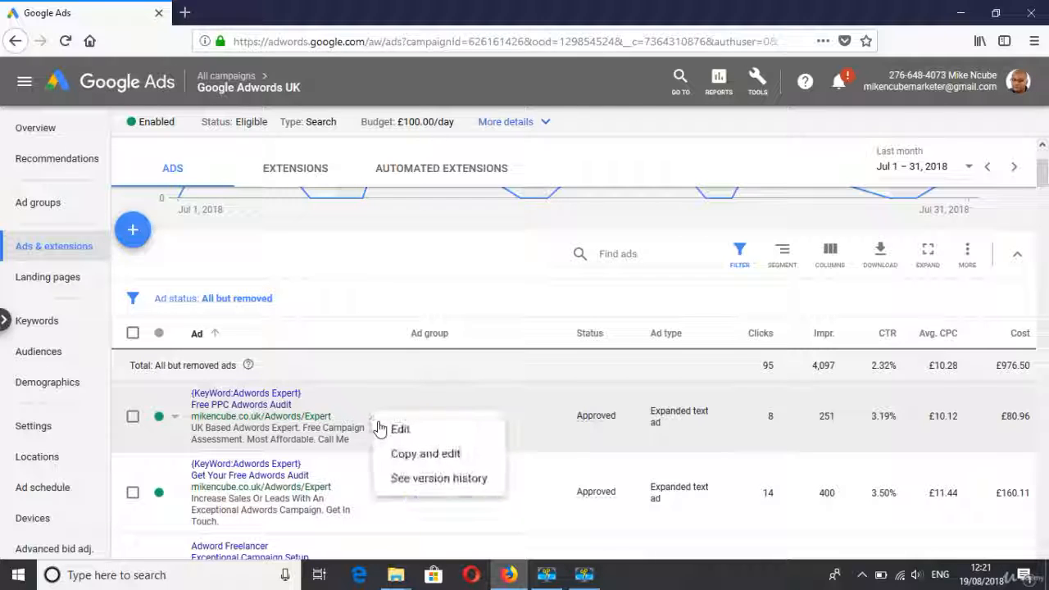
pyautogui.click(424, 441)
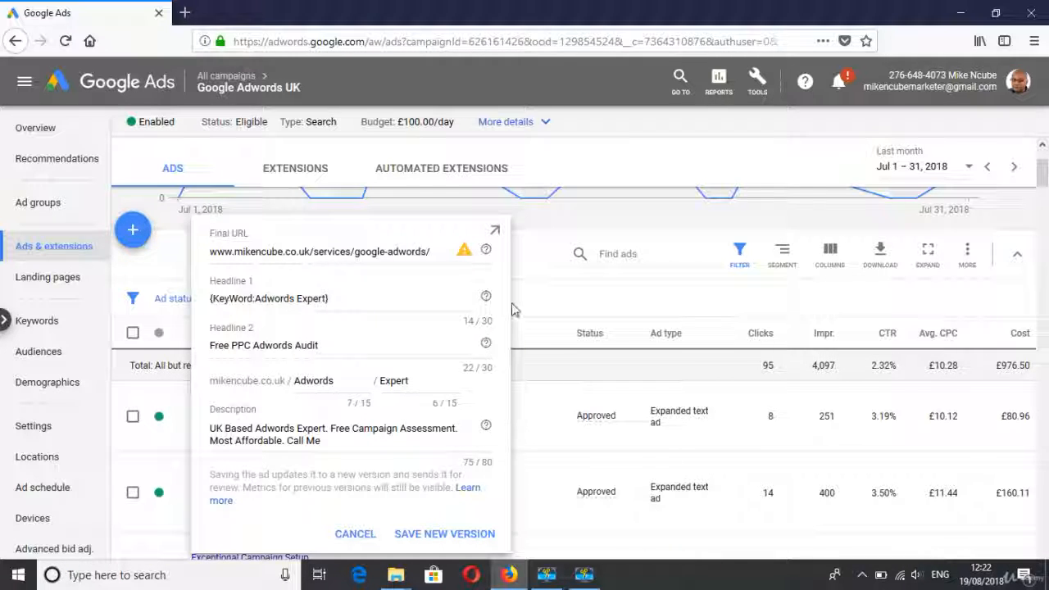
pyautogui.moveTo(484, 307)
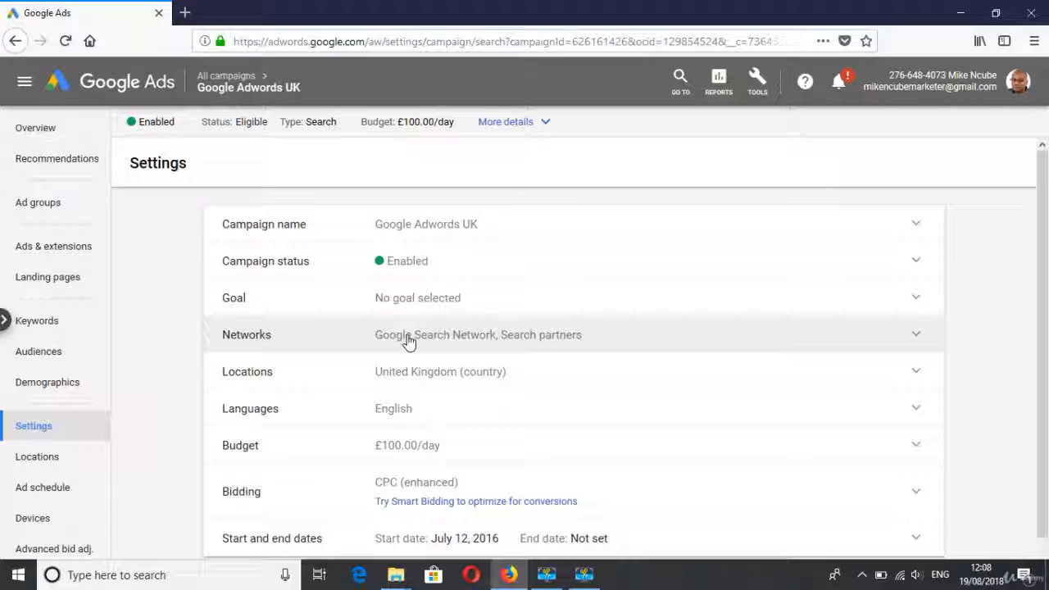
# - Try switching Google search partners and the Google Display Network on and off in the campaign's network settings, and discard the changes
pyautogui.click(918, 342)
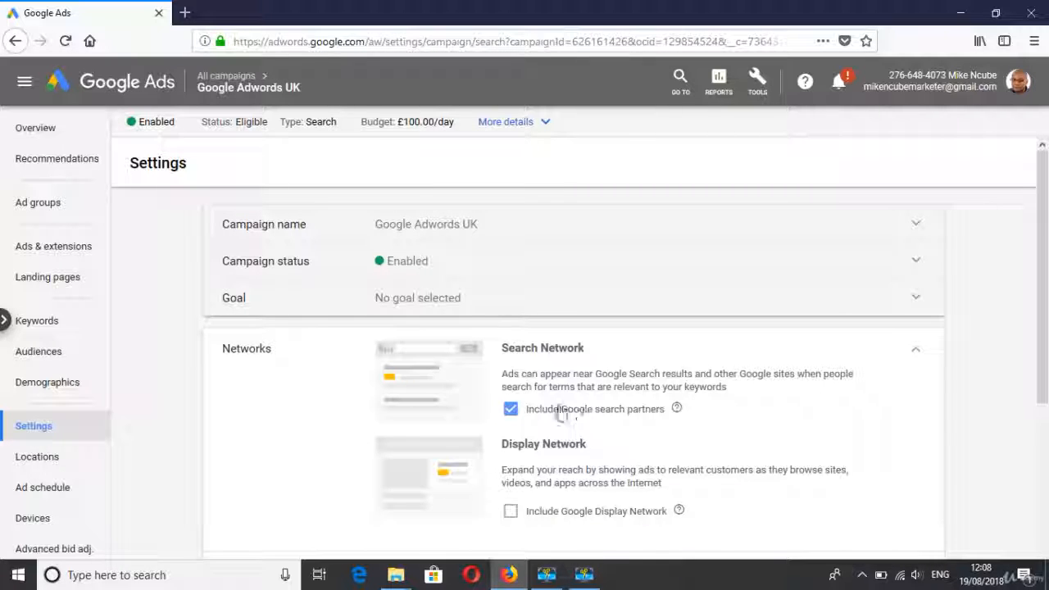
pyautogui.click(510, 410)
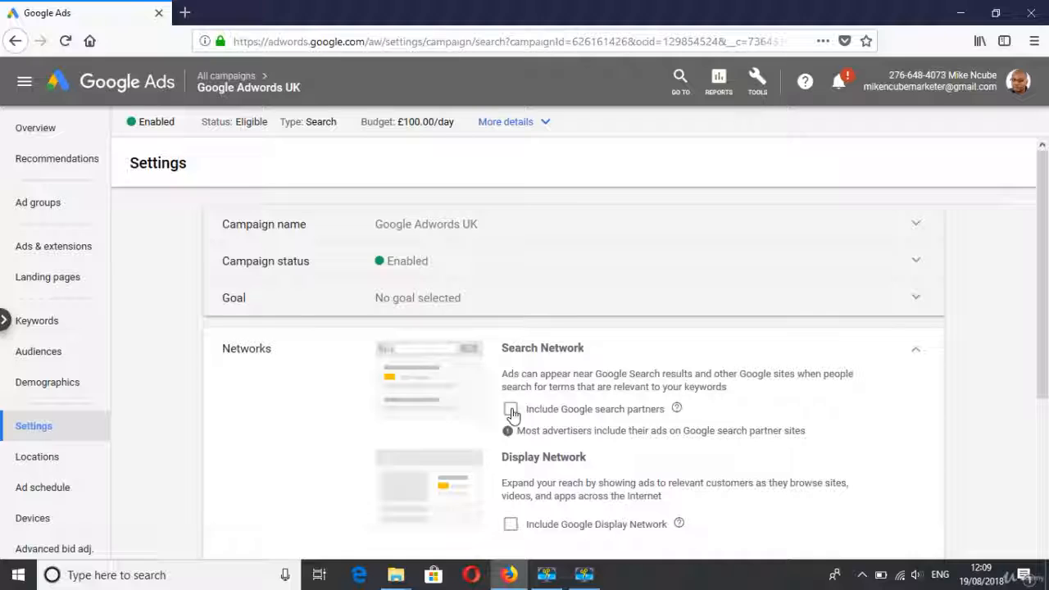
pyautogui.click(511, 413)
pyautogui.moveTo(1045, 375); pyautogui.dragTo(1046, 409)
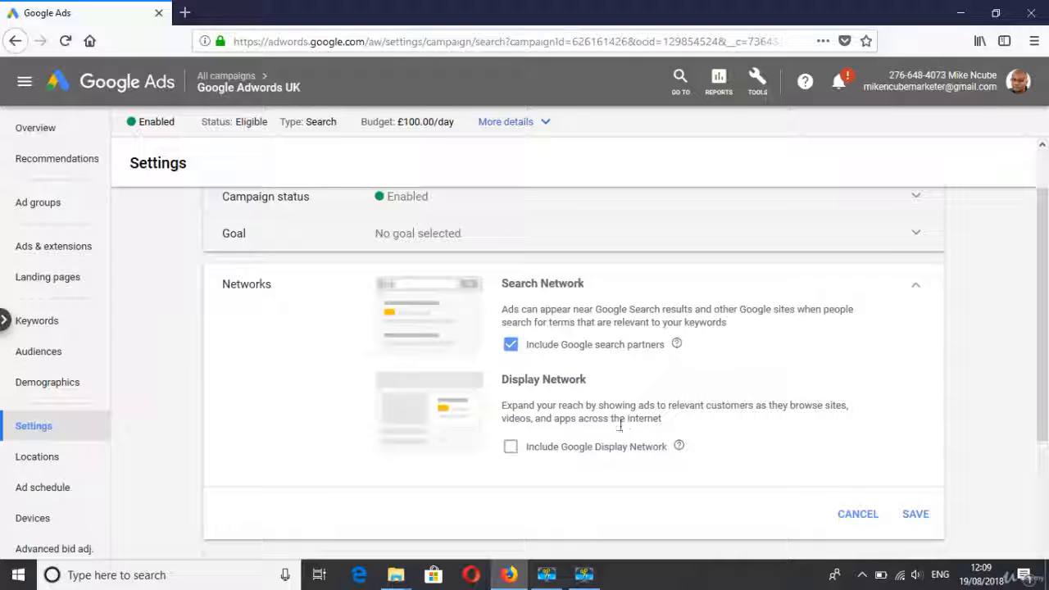
pyautogui.click(512, 450)
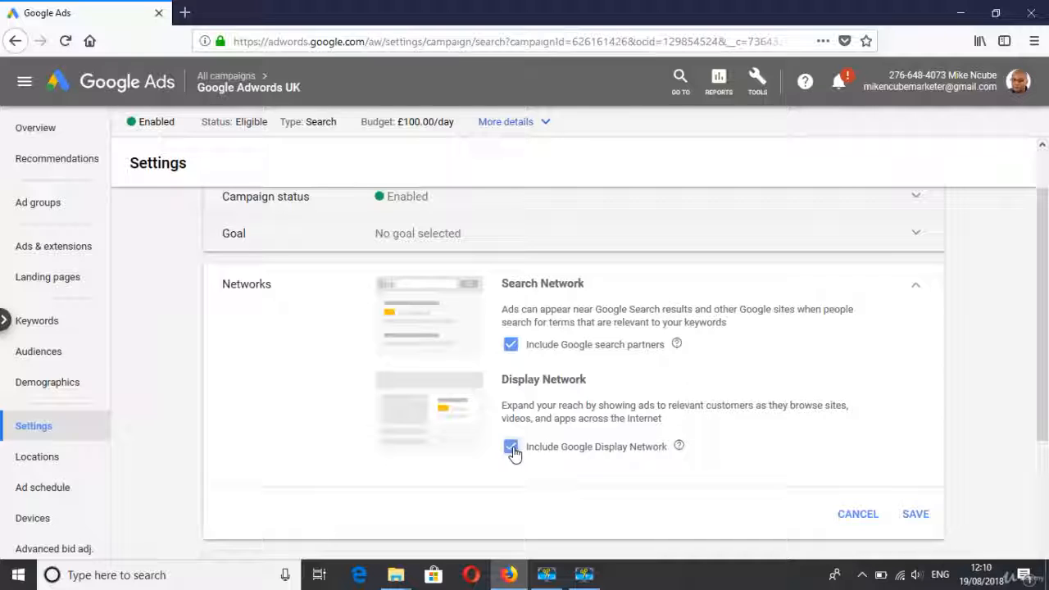
pyautogui.click(512, 448)
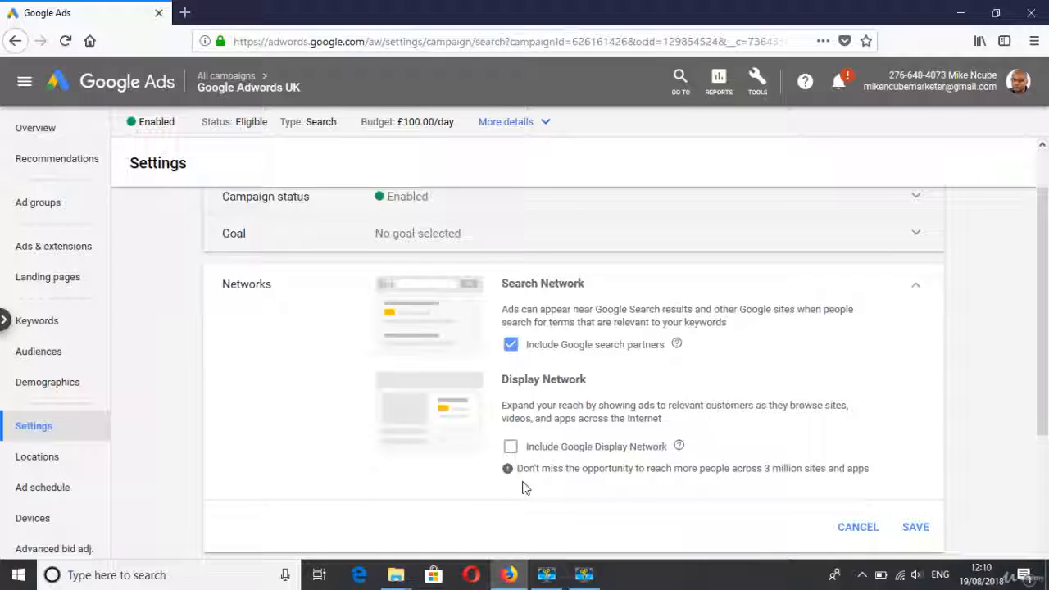
pyautogui.click(856, 526)
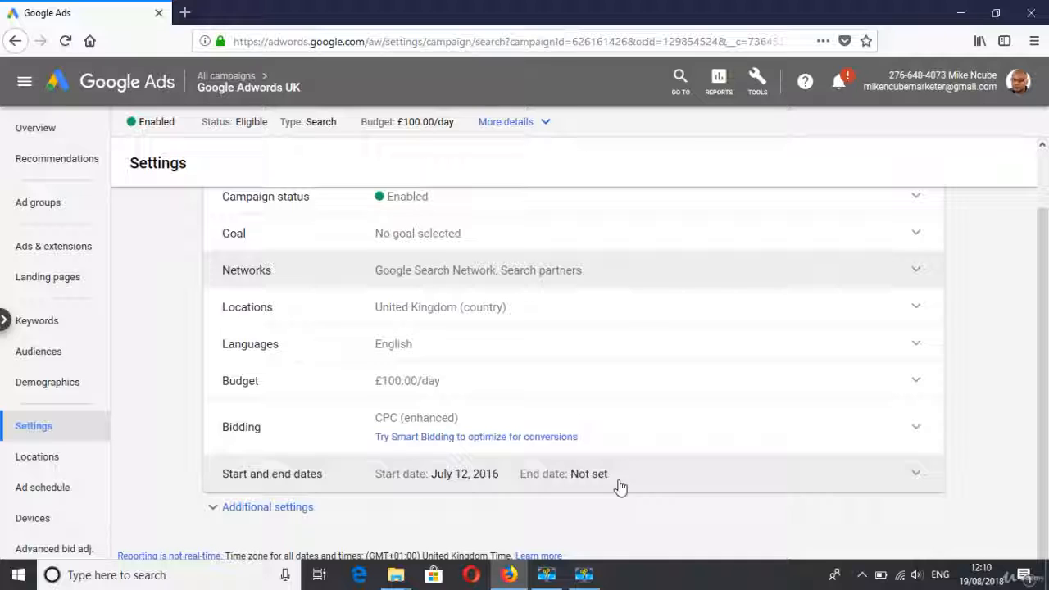
# - Set the campaign's location targeting to "Enter another location"
pyautogui.click(917, 311)
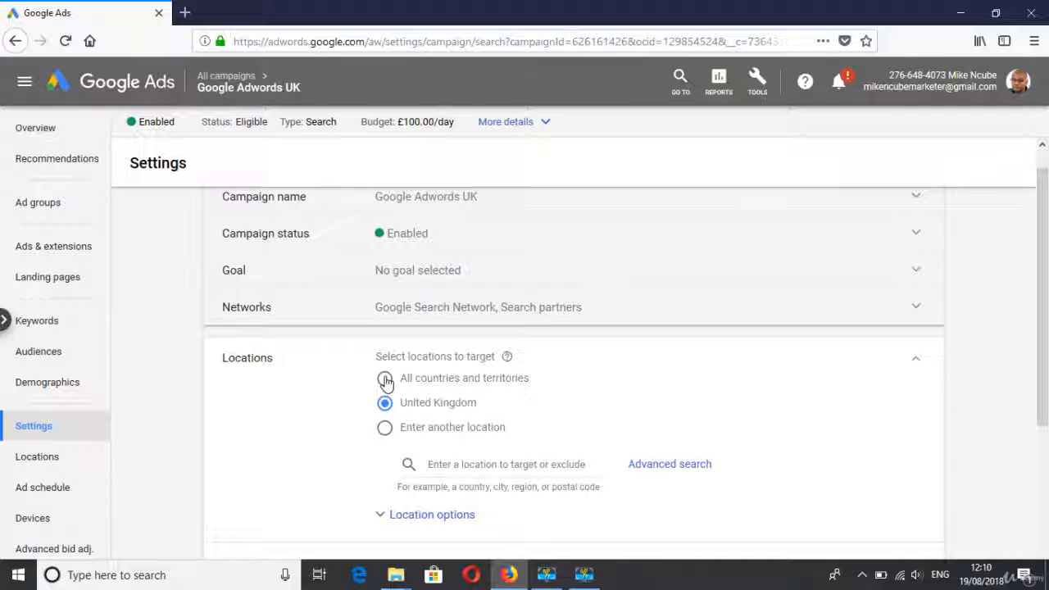
pyautogui.click(385, 430)
pyautogui.click(459, 466)
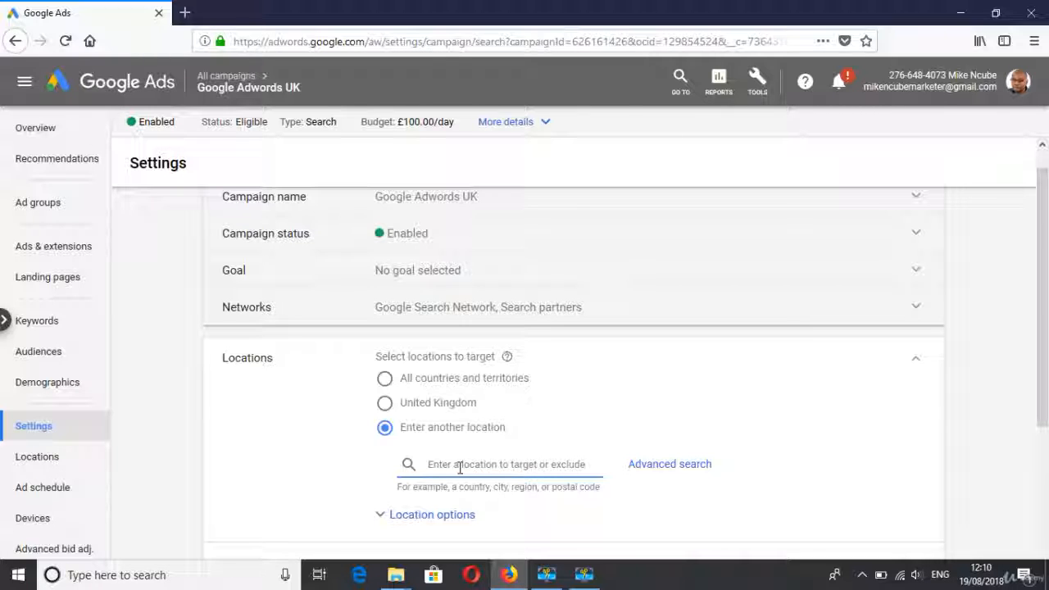
# - Try radius targeting of 20 mi around Cambridge in the advanced location search, and cancel it
pyautogui.click(643, 464)
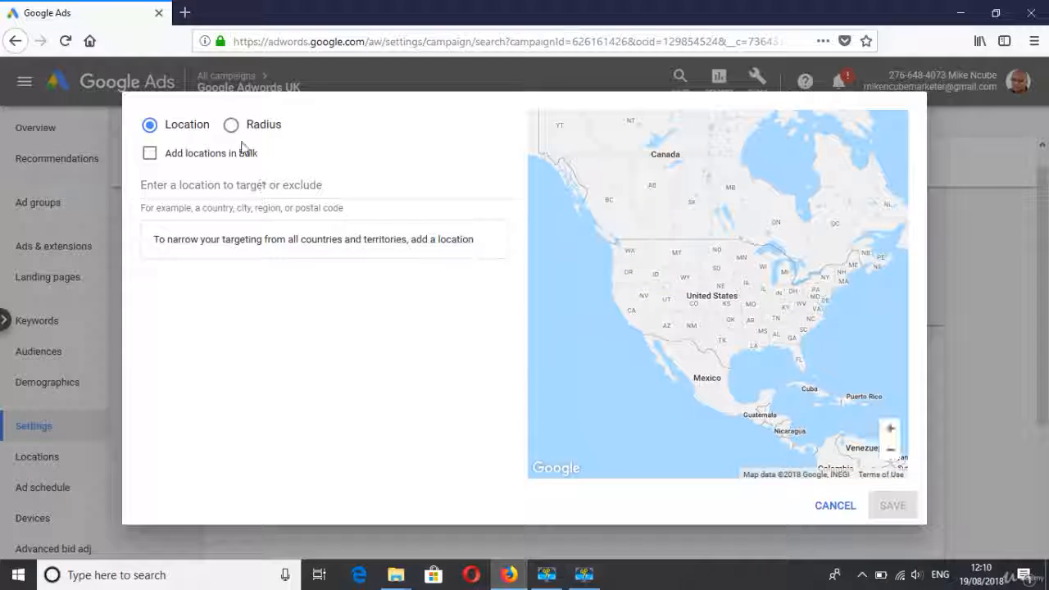
pyautogui.click(232, 127)
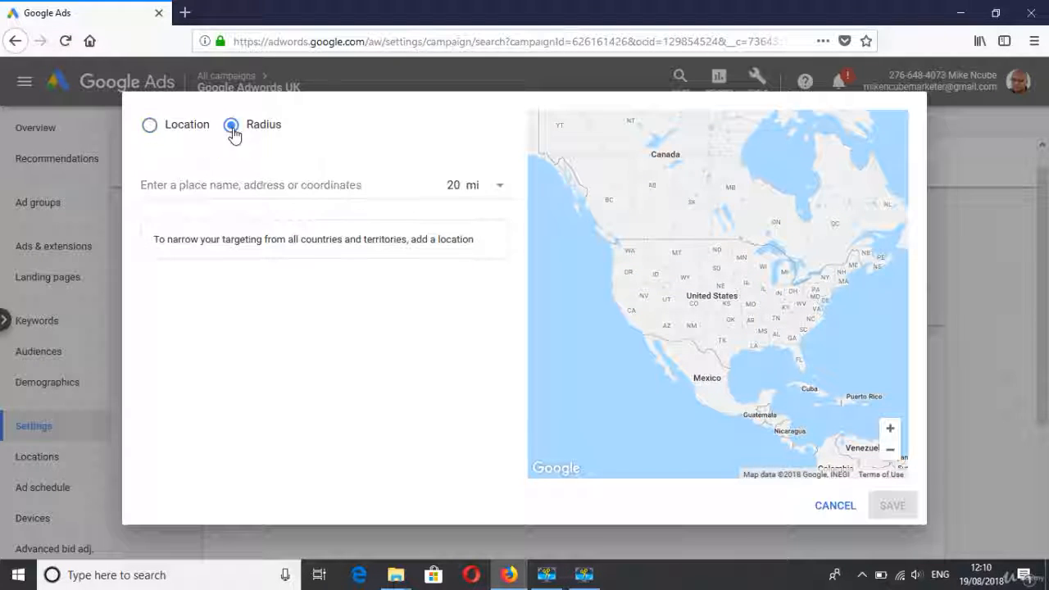
pyautogui.click(246, 185)
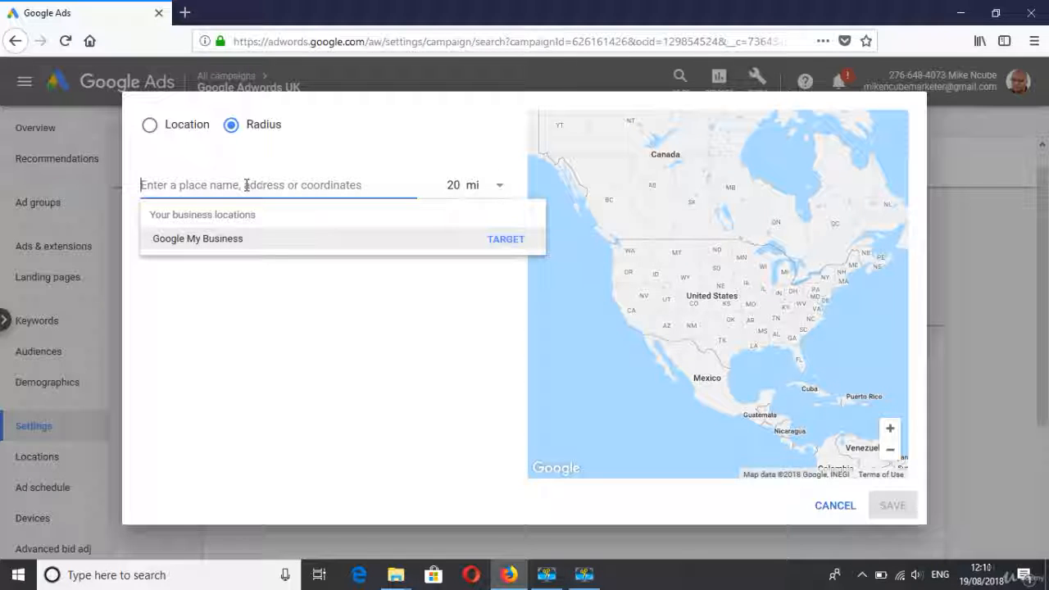
pyautogui.write('c')
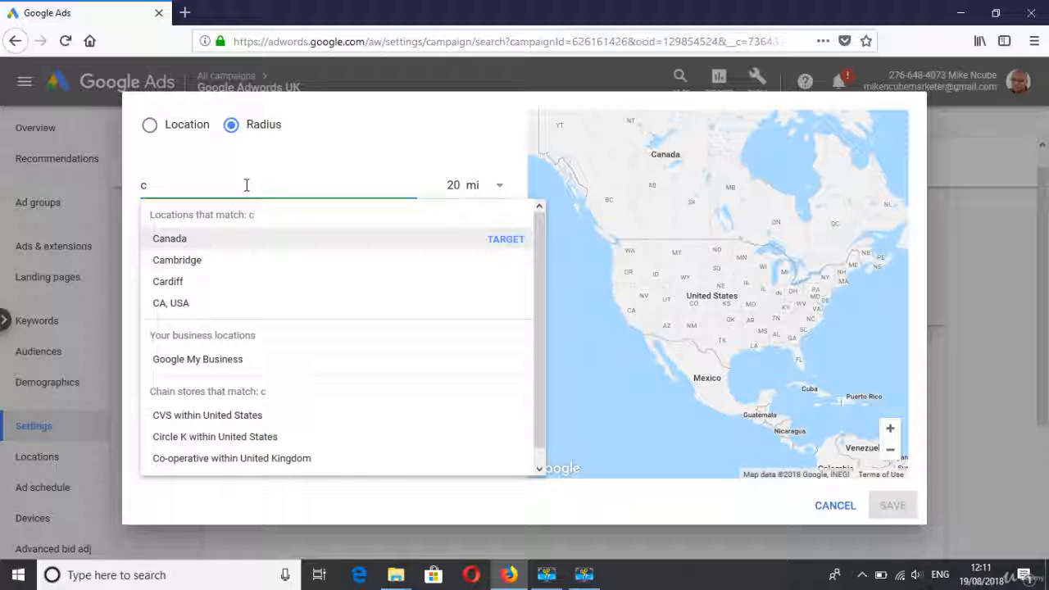
pyautogui.click(205, 263)
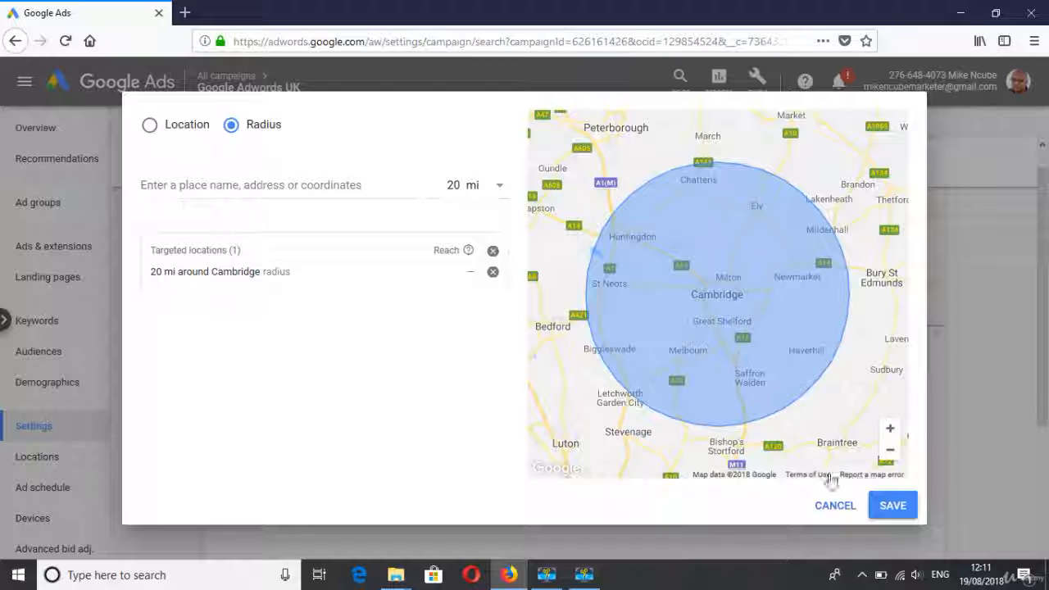
pyautogui.click(828, 505)
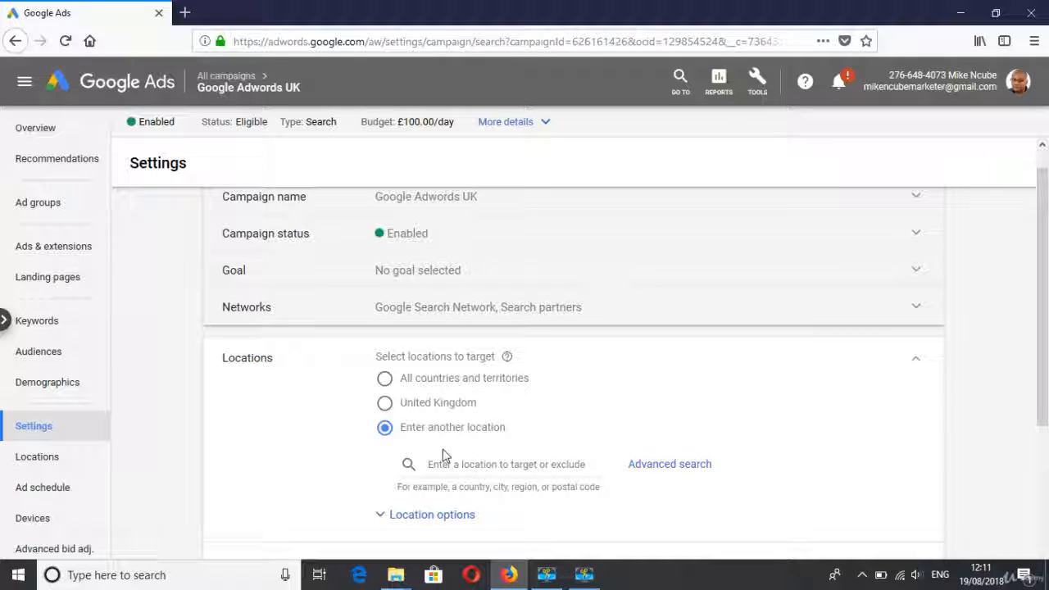
# - In the location options, try targeting people in or interested in the targeted locations, and return to "People in your targeted locations"
pyautogui.scroll(-2, 1045, 352)
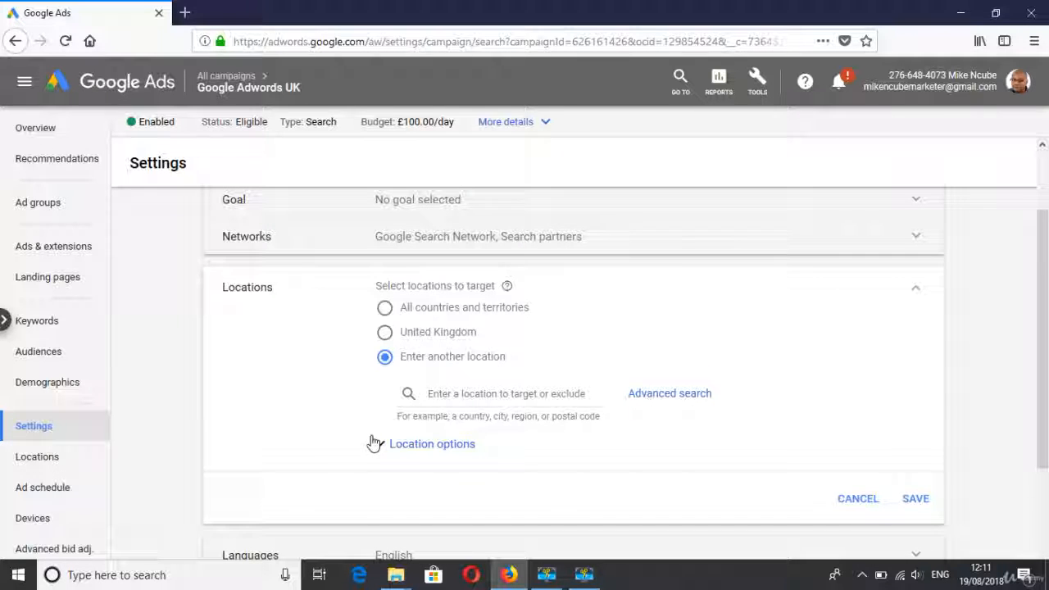
pyautogui.click(379, 445)
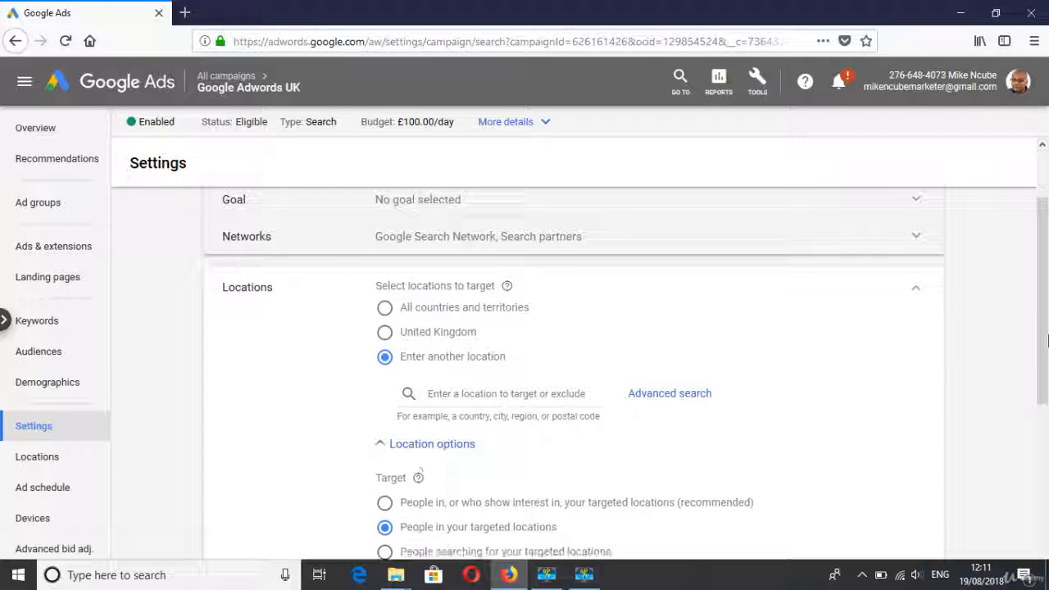
pyautogui.scroll(-4, 1045, 330)
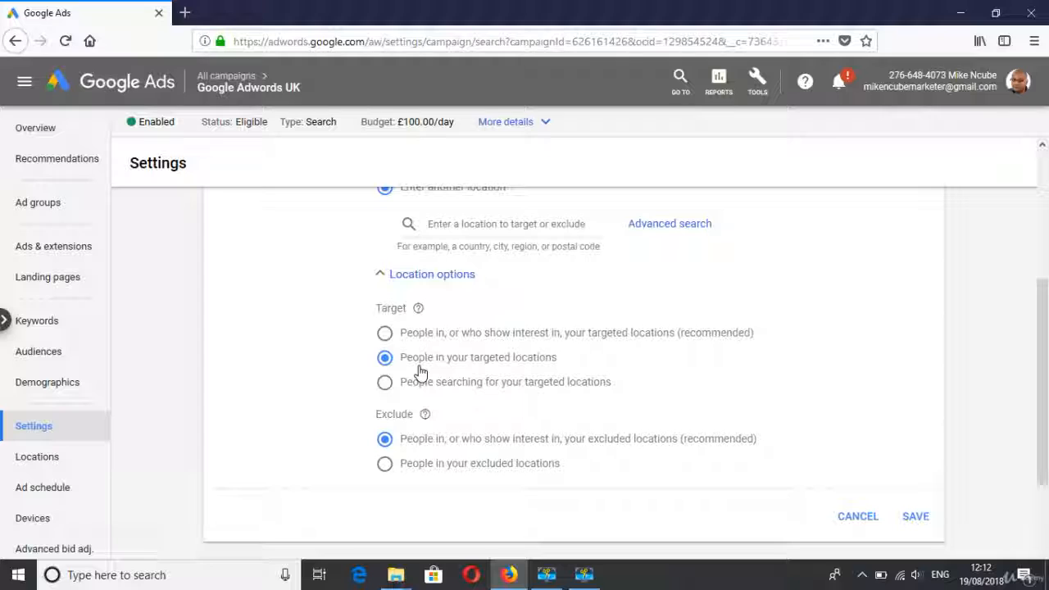
pyautogui.click(386, 336)
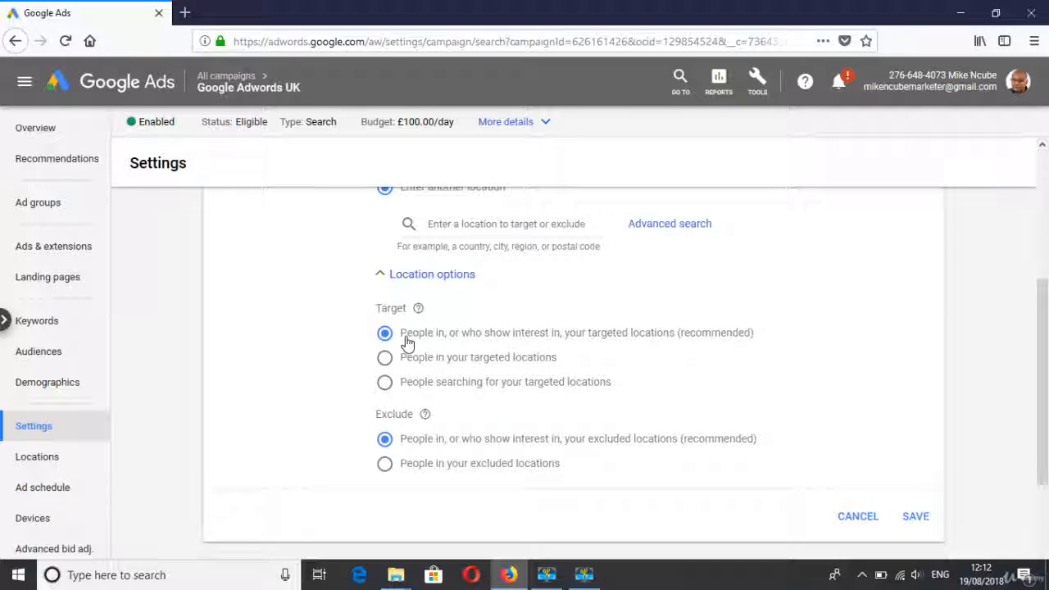
pyautogui.click(386, 365)
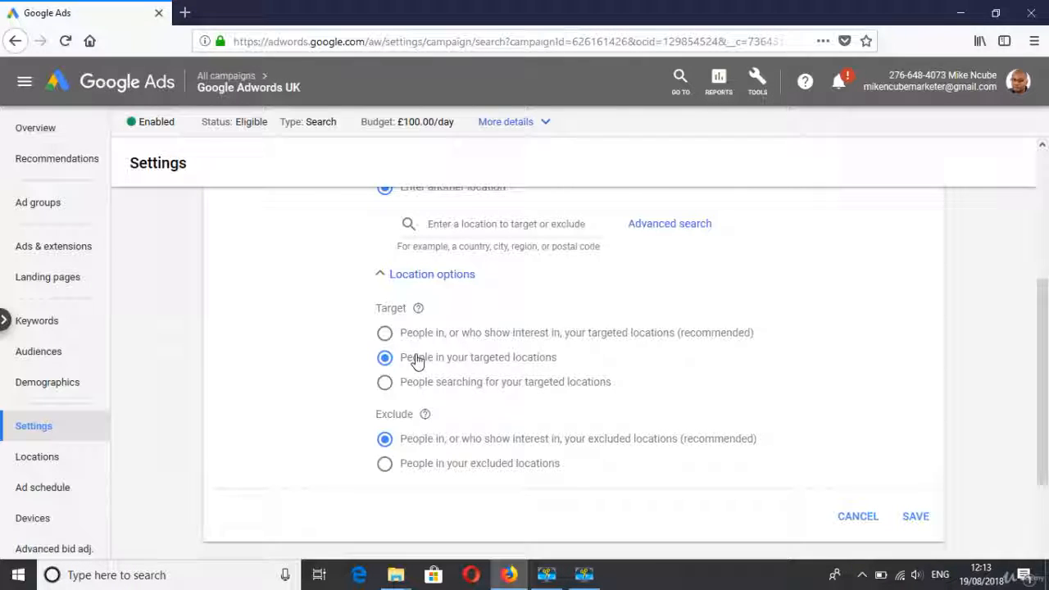
# - Discard the location setting changes and view the campaign's Devices report
pyautogui.click(856, 518)
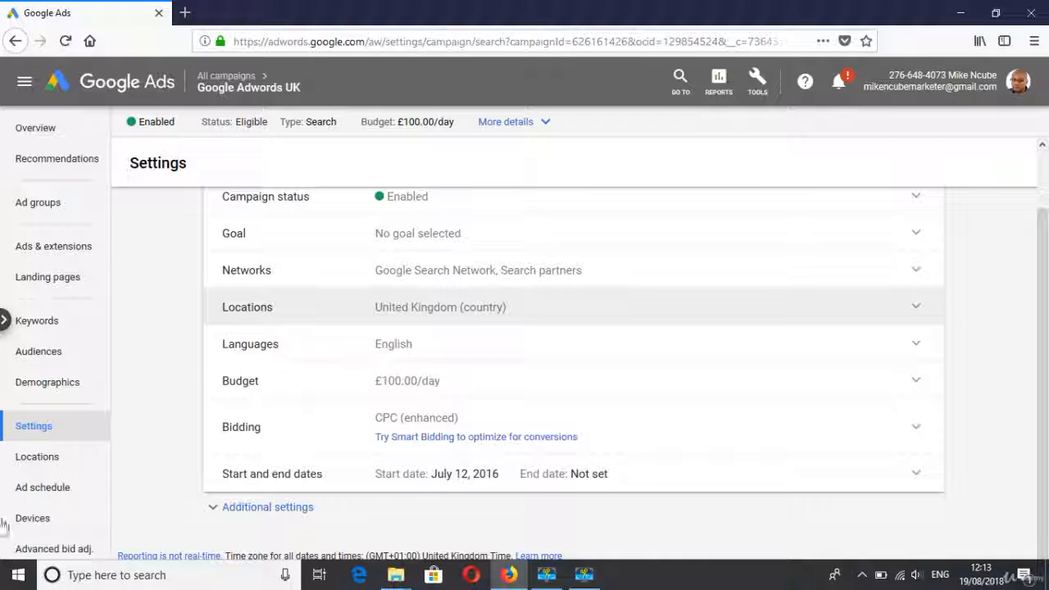
pyautogui.click(33, 521)
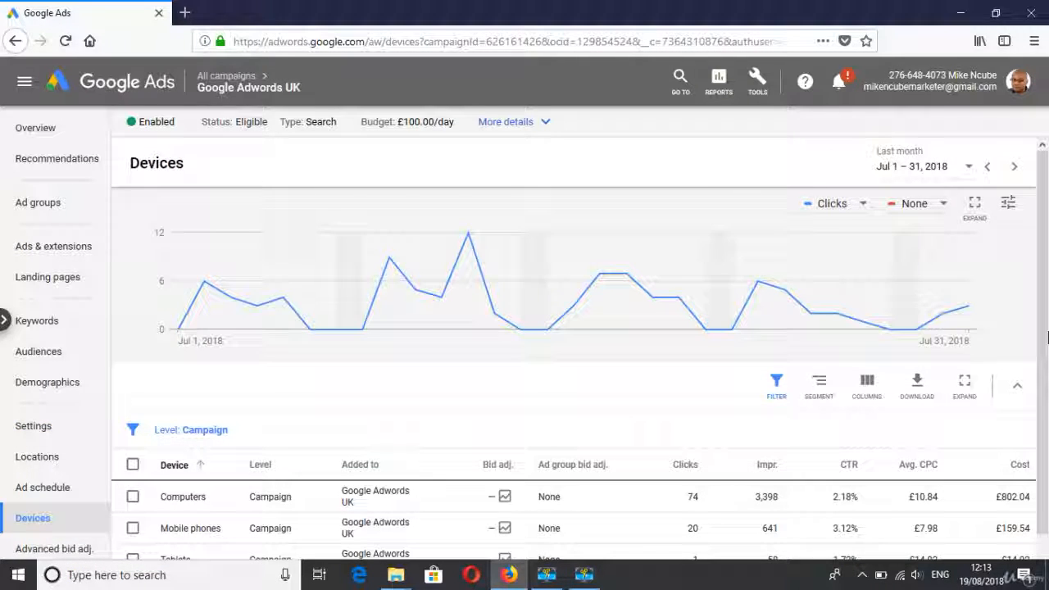
pyautogui.scroll(-1, 1044, 337)
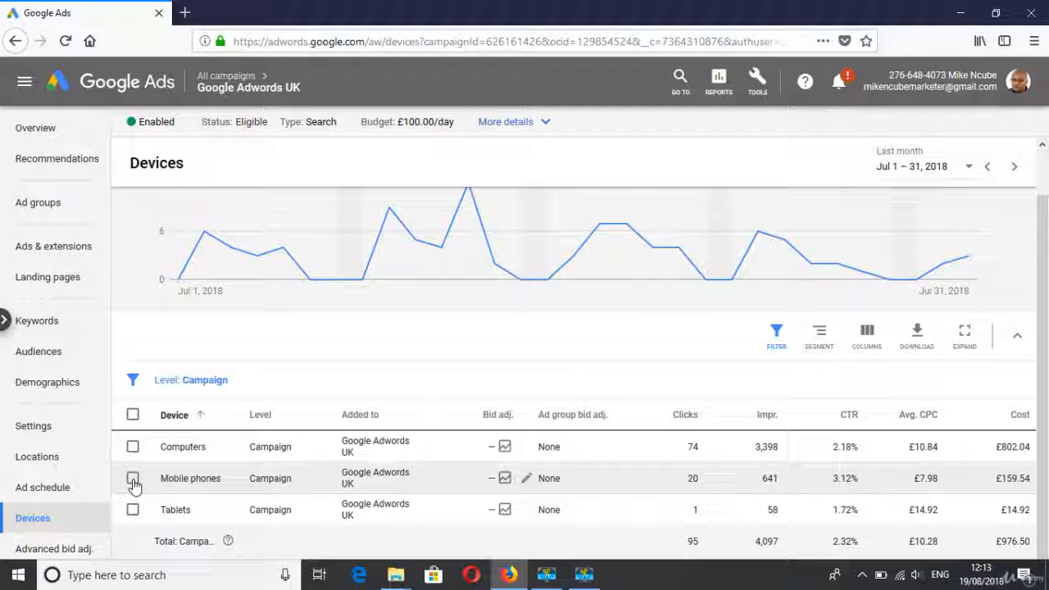
# - Try a 100% bid decrease for mobile phones in the campaign, and leave the bid adjustment unapplied
pyautogui.click(132, 479)
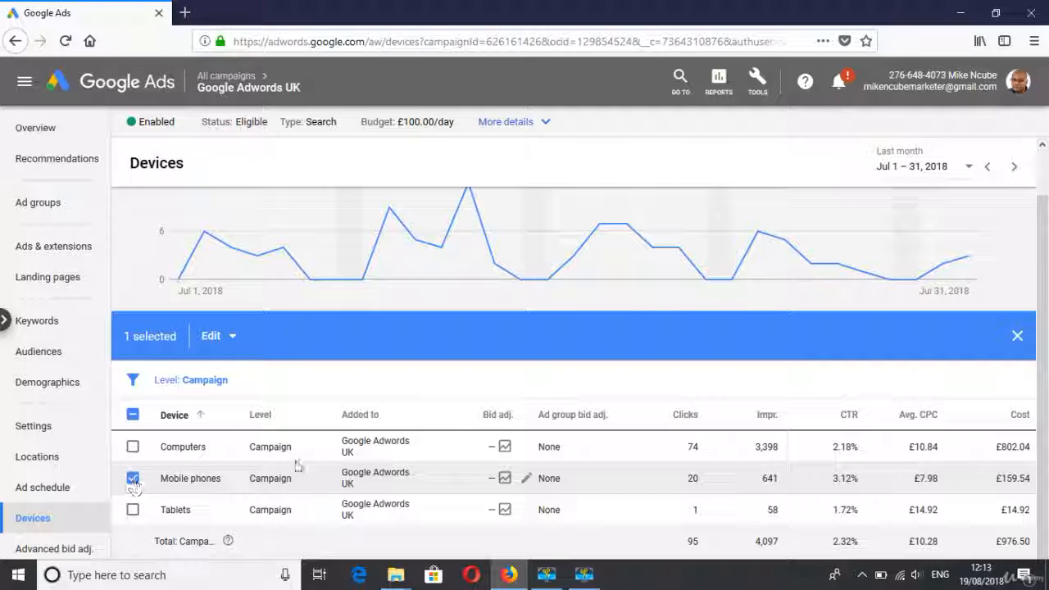
pyautogui.click(238, 350)
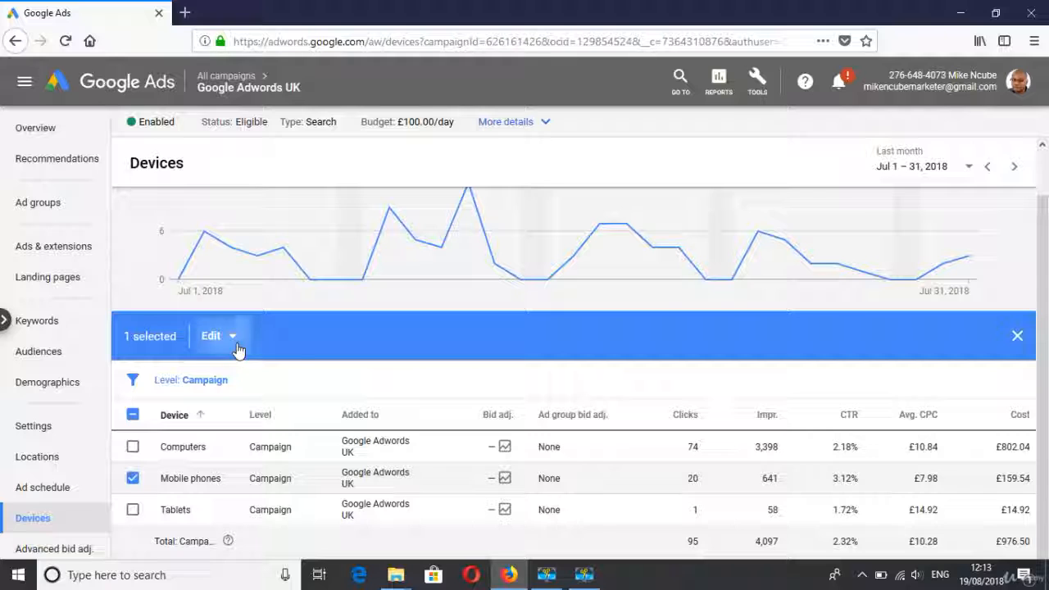
pyautogui.click(224, 381)
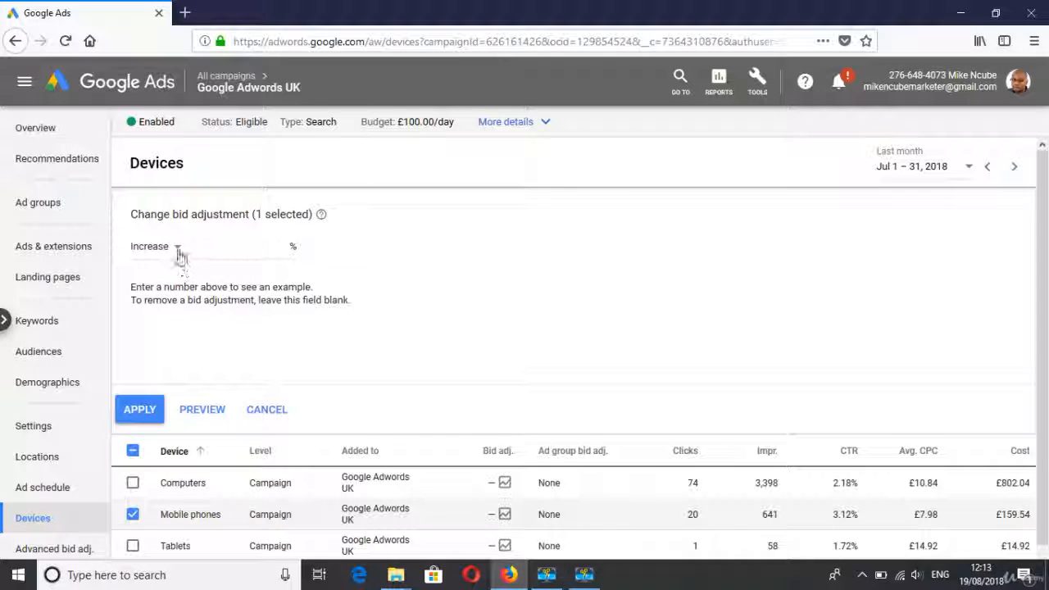
pyautogui.click(176, 248)
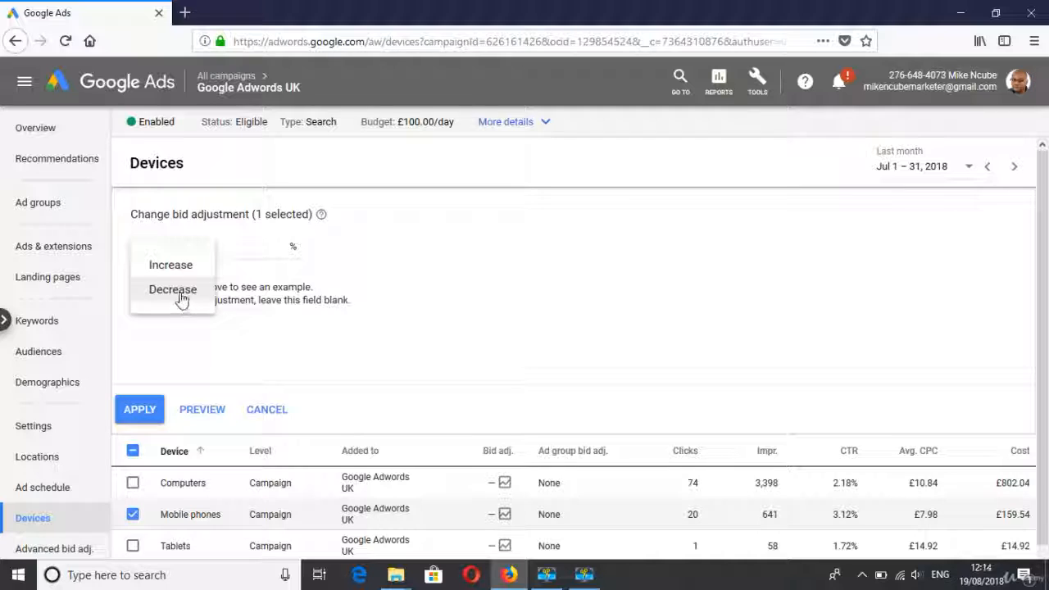
pyautogui.click(179, 294)
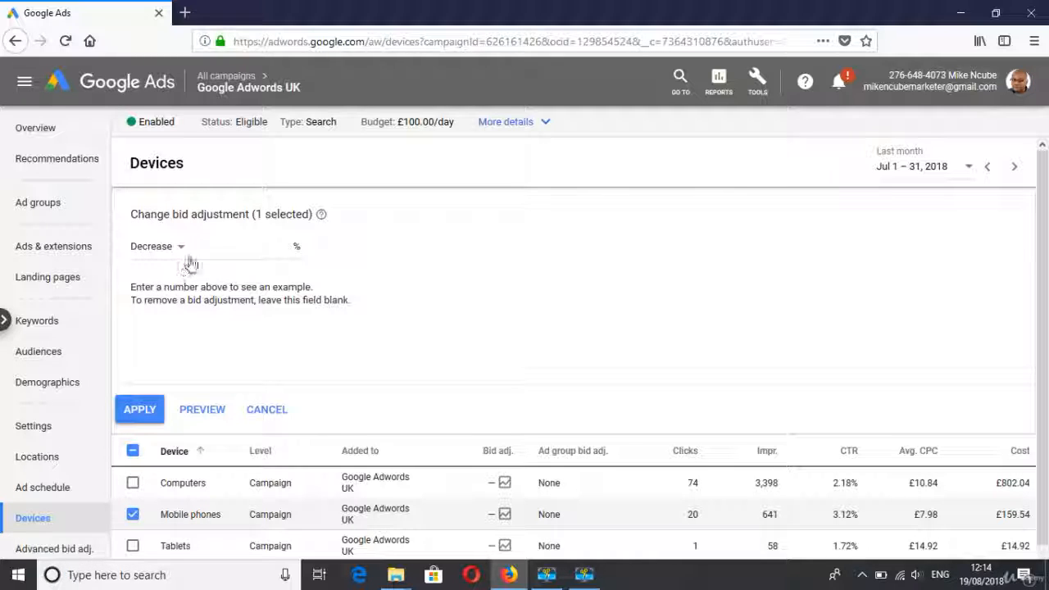
pyautogui.click(221, 247)
pyautogui.write('100')
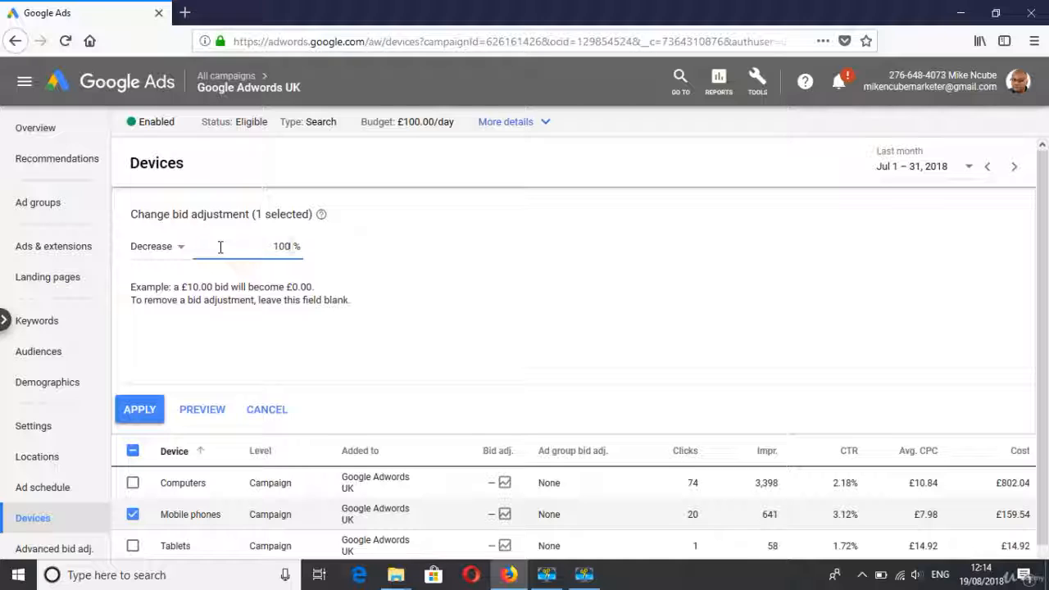
pyautogui.click(268, 410)
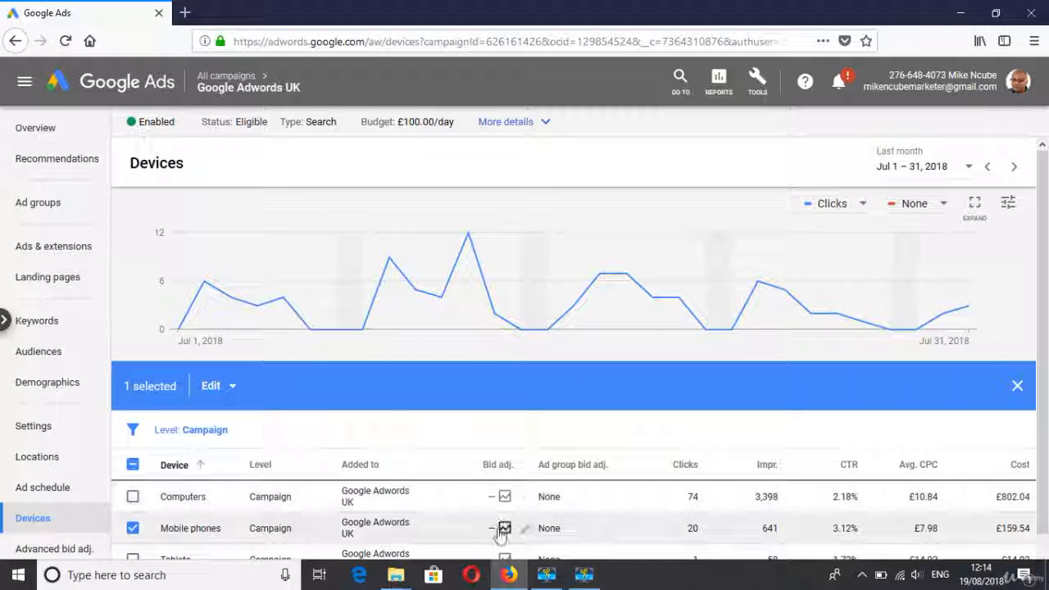
pyautogui.click(504, 528)
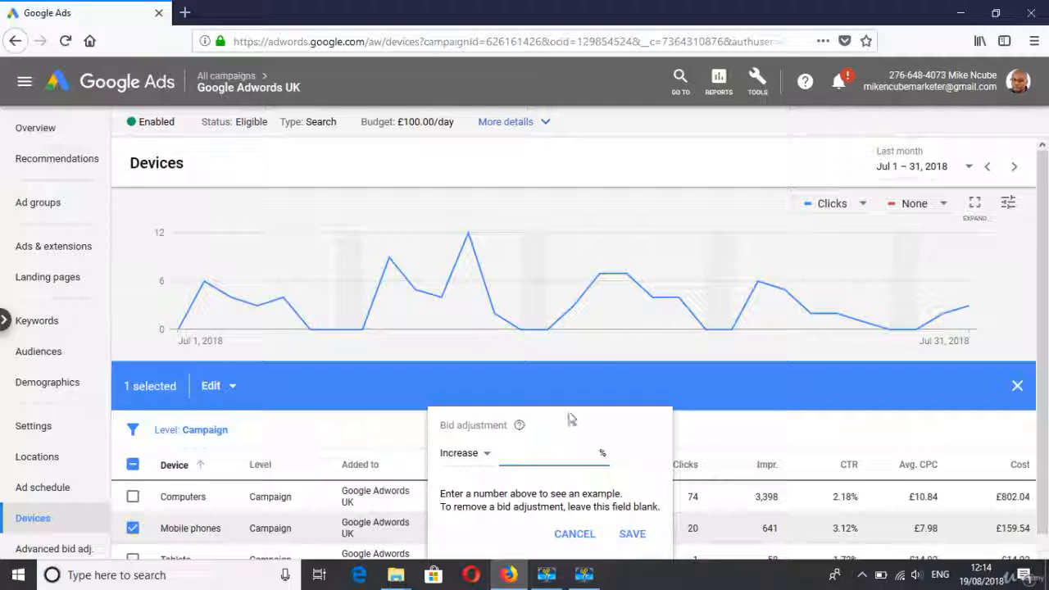
pyautogui.click(676, 156)
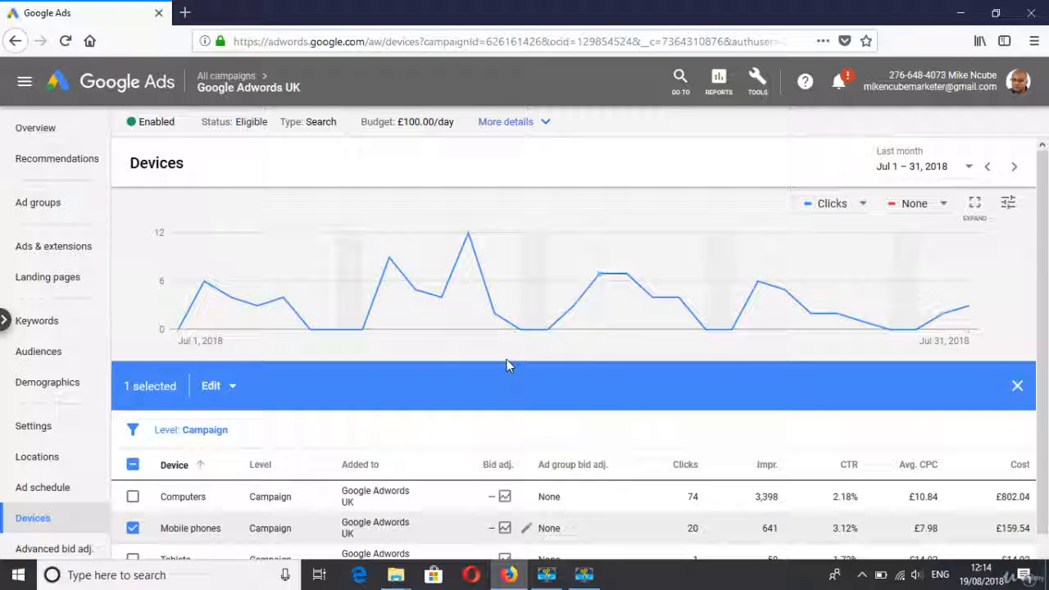
# - Deselect mobile phones and try a 40% bid increase for tablets without saving it
pyautogui.scroll(-2, 1043, 299)
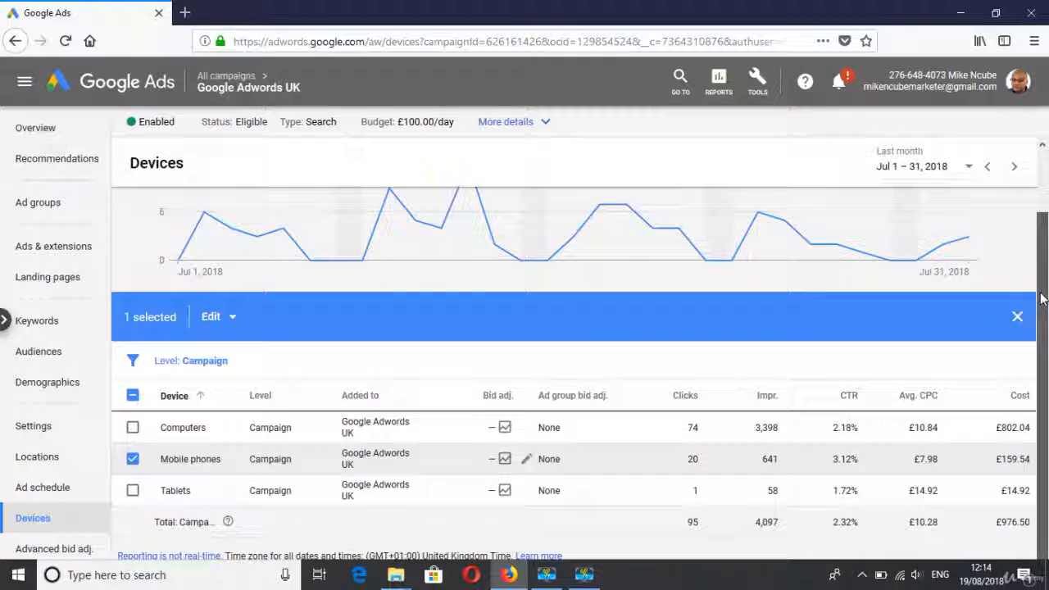
pyautogui.click(133, 461)
pyautogui.click(133, 491)
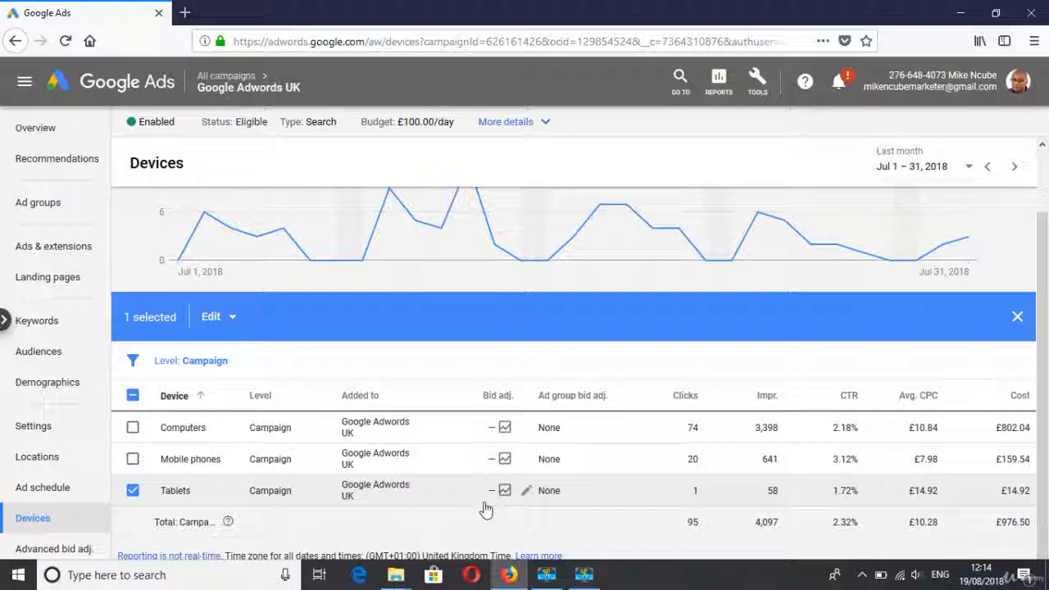
pyautogui.click(527, 492)
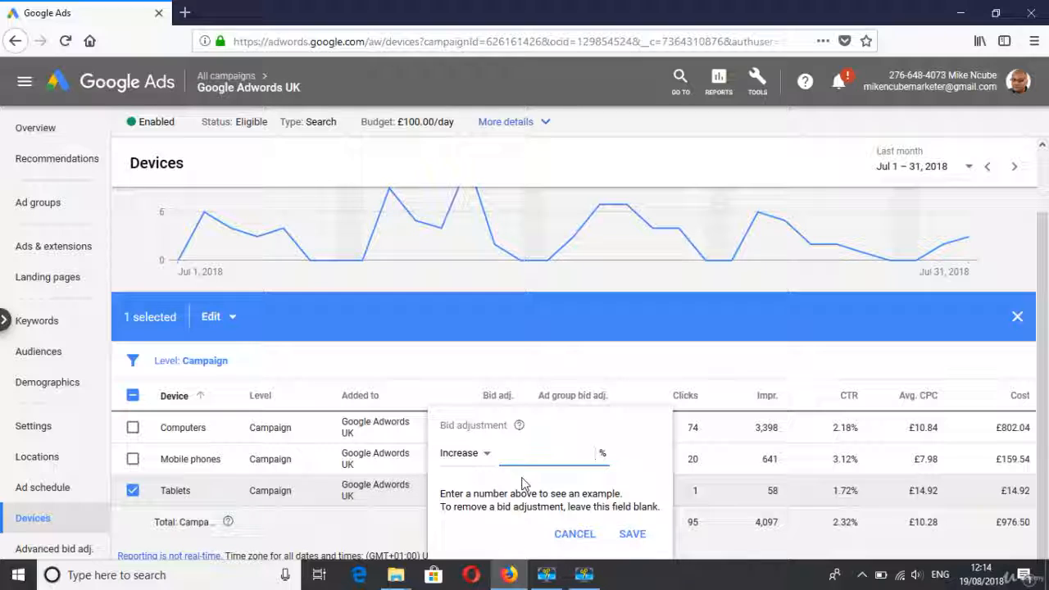
pyautogui.write('40')
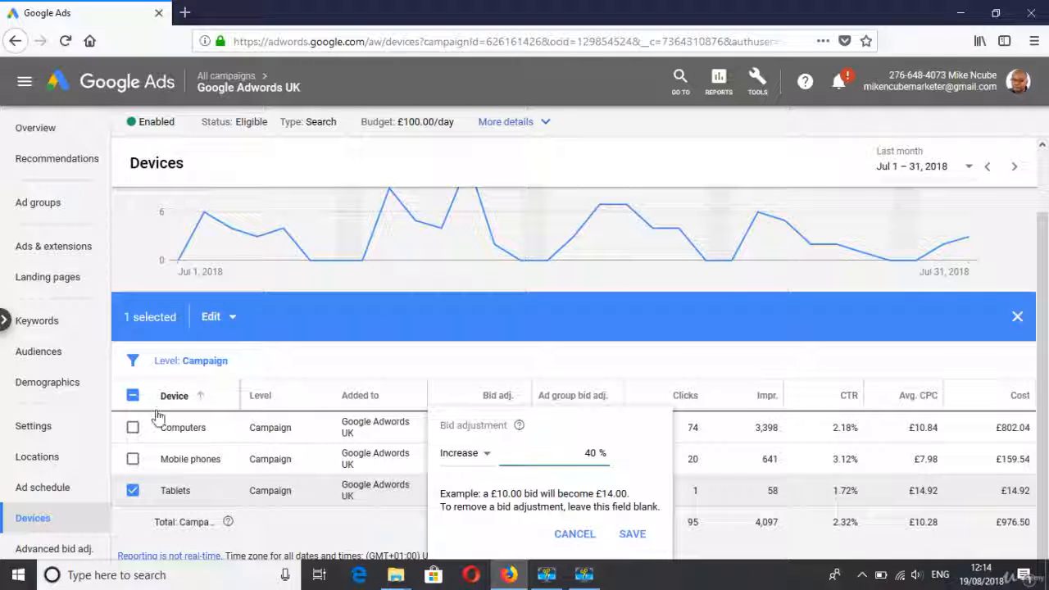
# - View the campaign's start and end date settings and its ad schedule
pyautogui.click(38, 428)
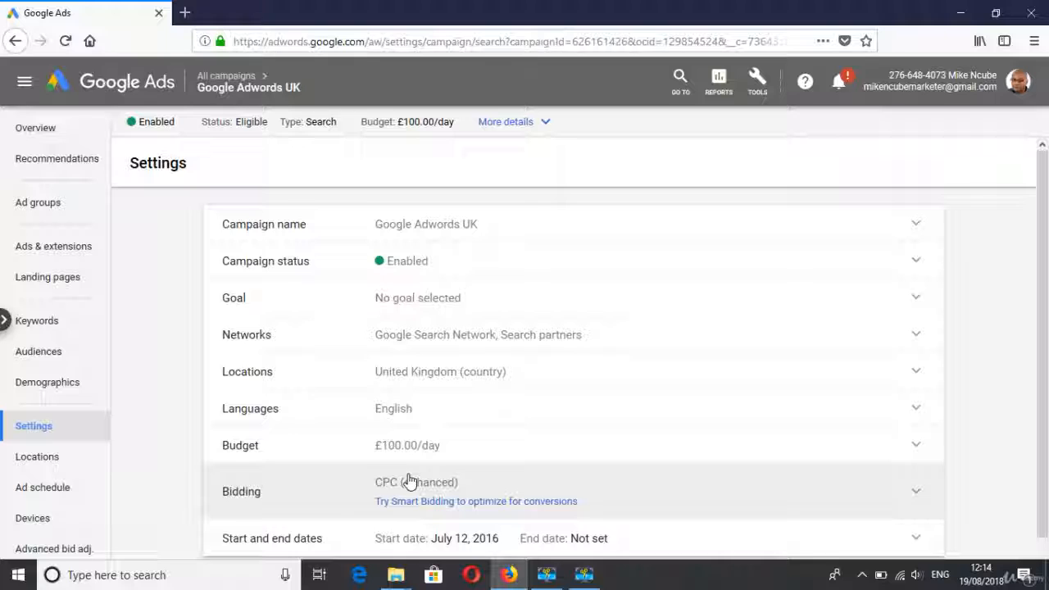
pyautogui.moveTo(1045, 479); pyautogui.dragTo(1045, 536)
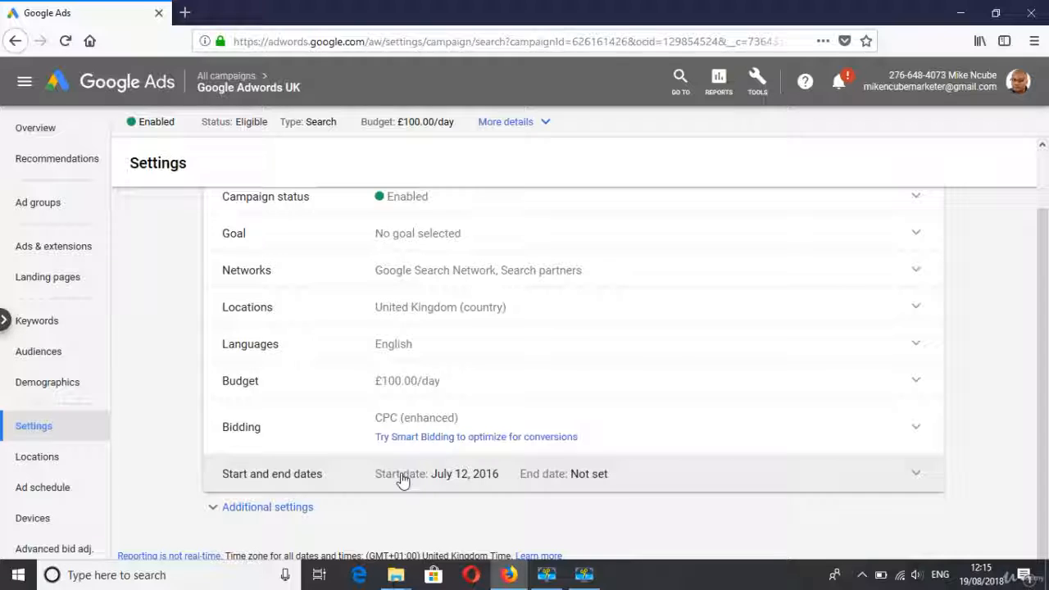
pyautogui.click(402, 479)
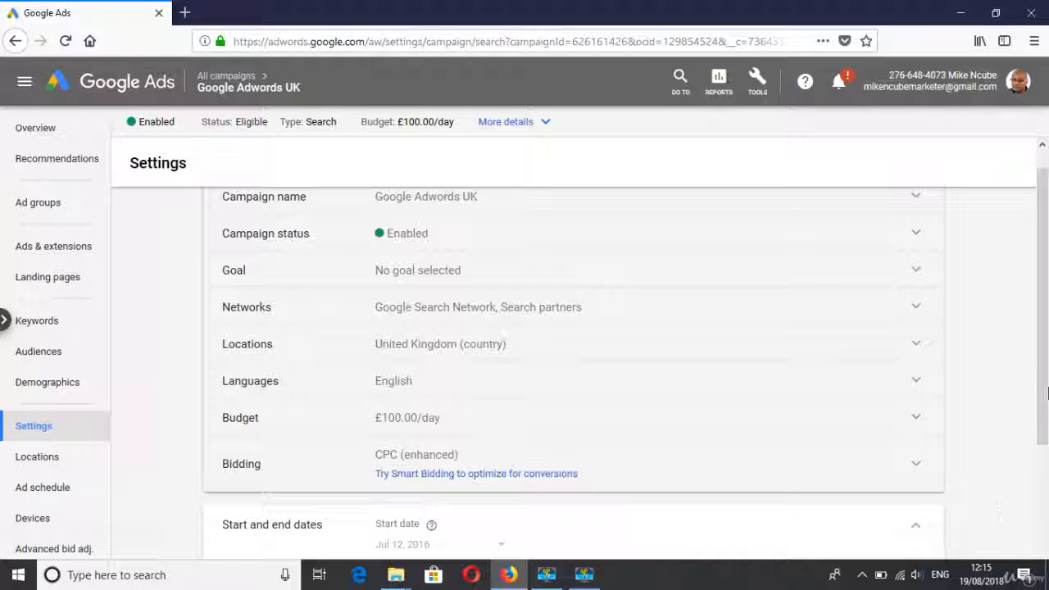
pyautogui.moveTo(1043, 381); pyautogui.dragTo(1047, 502)
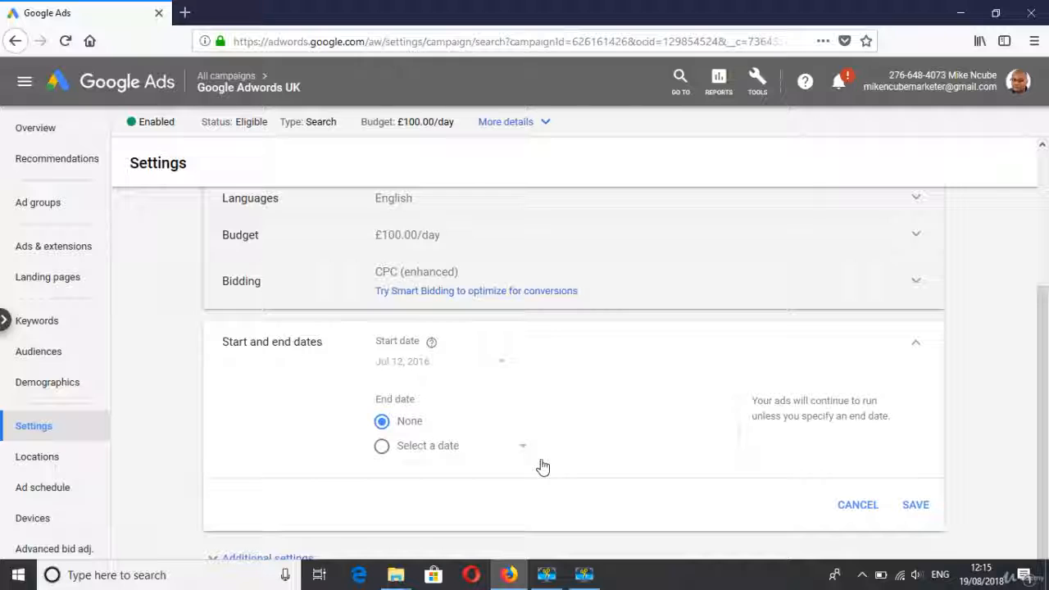
pyautogui.click(32, 489)
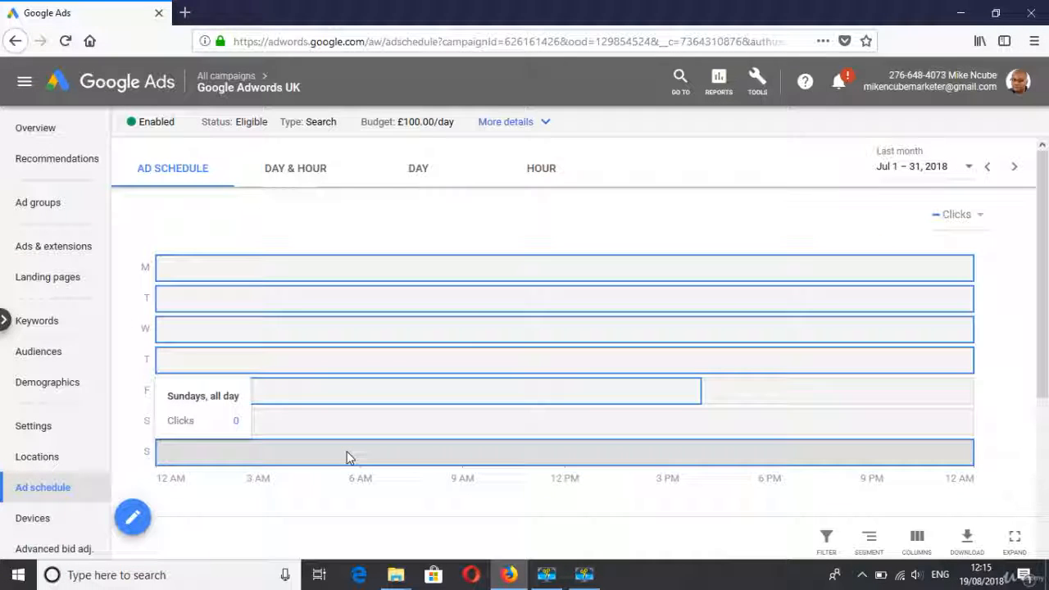
pyautogui.moveTo(1044, 377); pyautogui.dragTo(1046, 447)
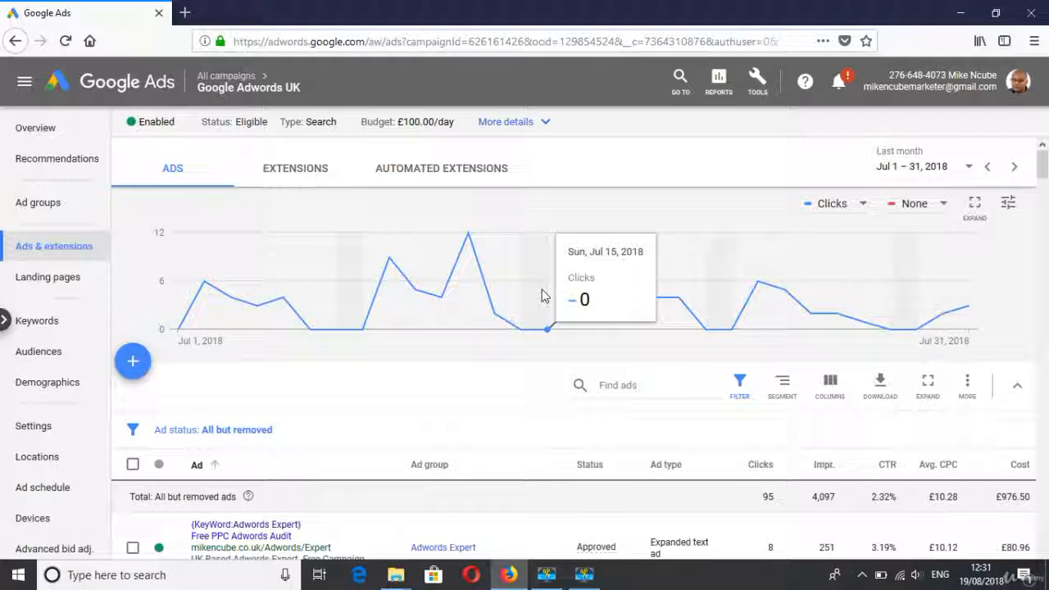
# - Open the Ad Preview and Diagnosis tool and clear its search term
pyautogui.click(758, 93)
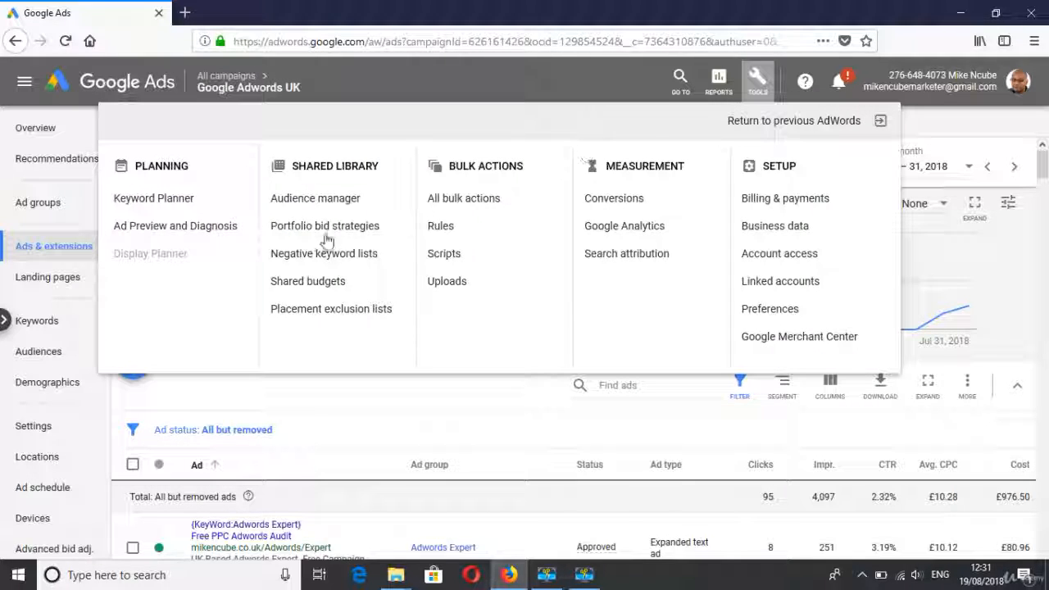
pyautogui.click(174, 234)
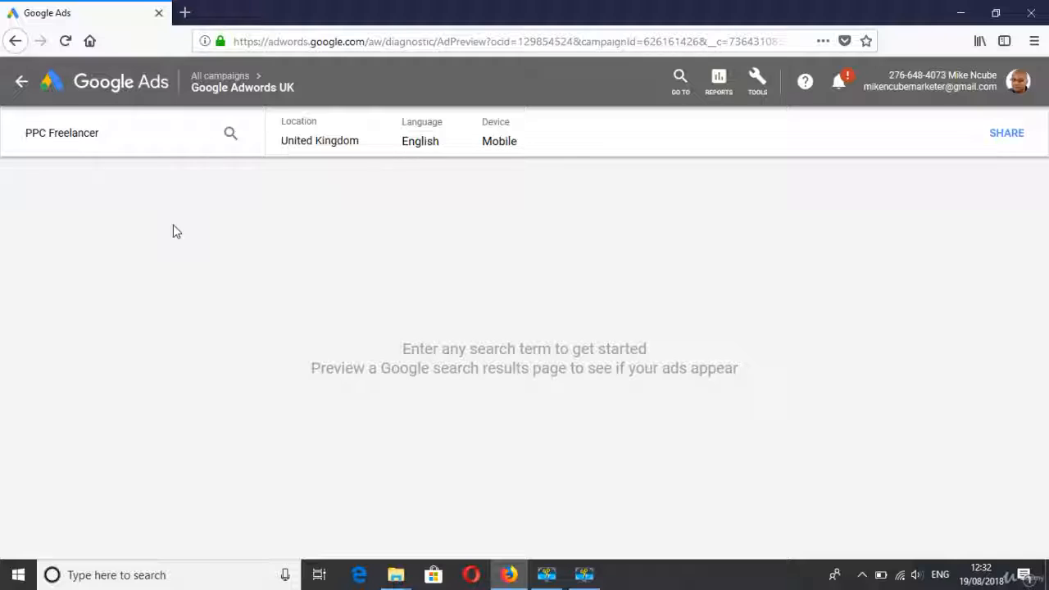
pyautogui.click(106, 149)
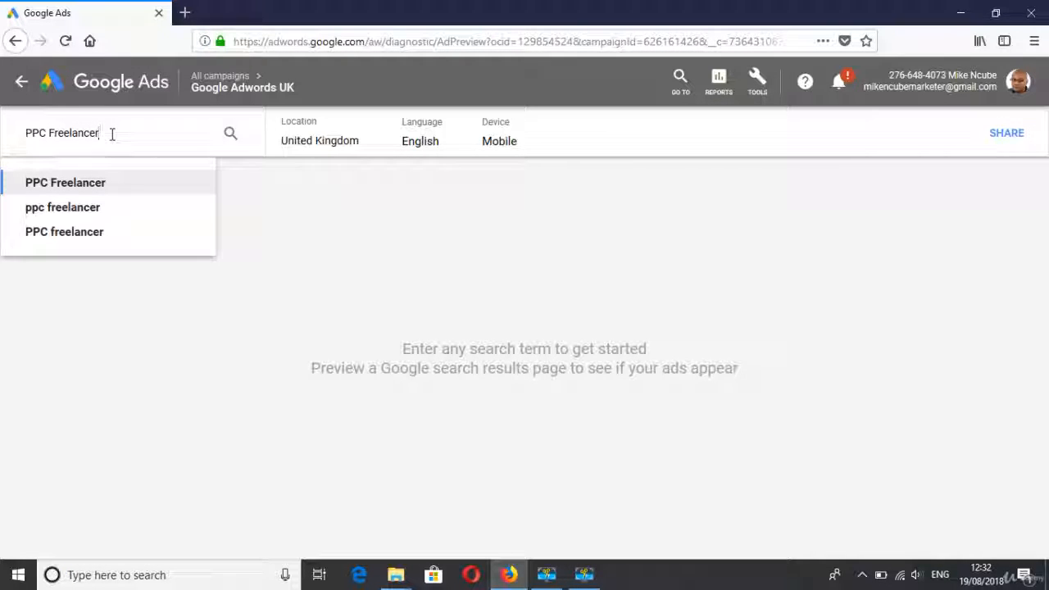
pyautogui.press('BackSpace')
pyautogui.press('BackSpace')
pyautogui.press('BackSpace')
pyautogui.press('BackSpace')
pyautogui.press('BackSpace')
pyautogui.press('BackSpace')
pyautogui.press('BackSpace')
pyautogui.press('BackSpace')
pyautogui.press('BackSpace')
pyautogui.press('BackSpace')
pyautogui.press('BackSpace')
pyautogui.press('BackSpace')
pyautogui.press('BackSpace')
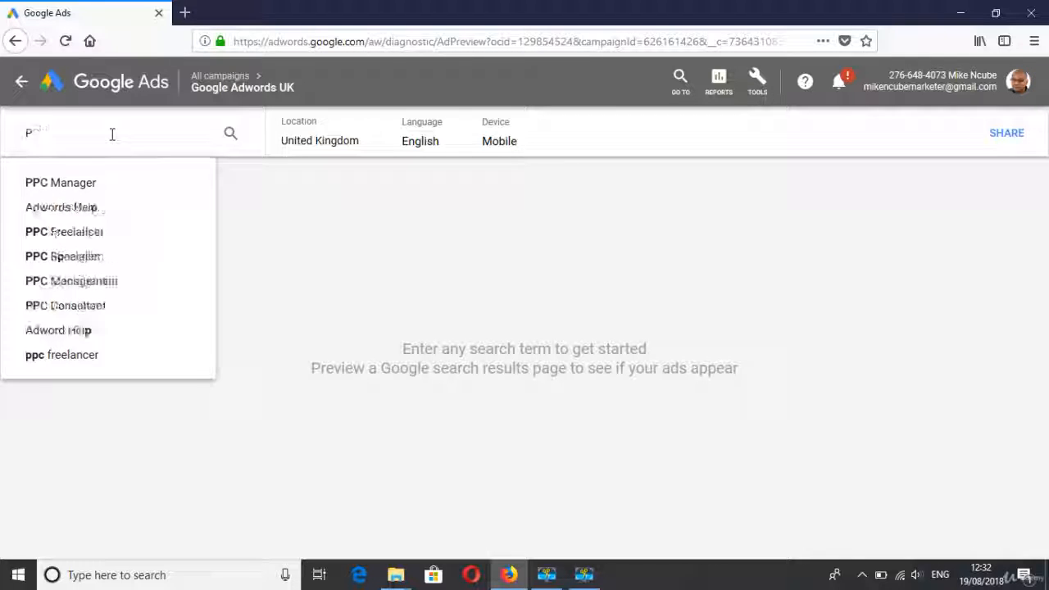
pyautogui.press('BackSpace')
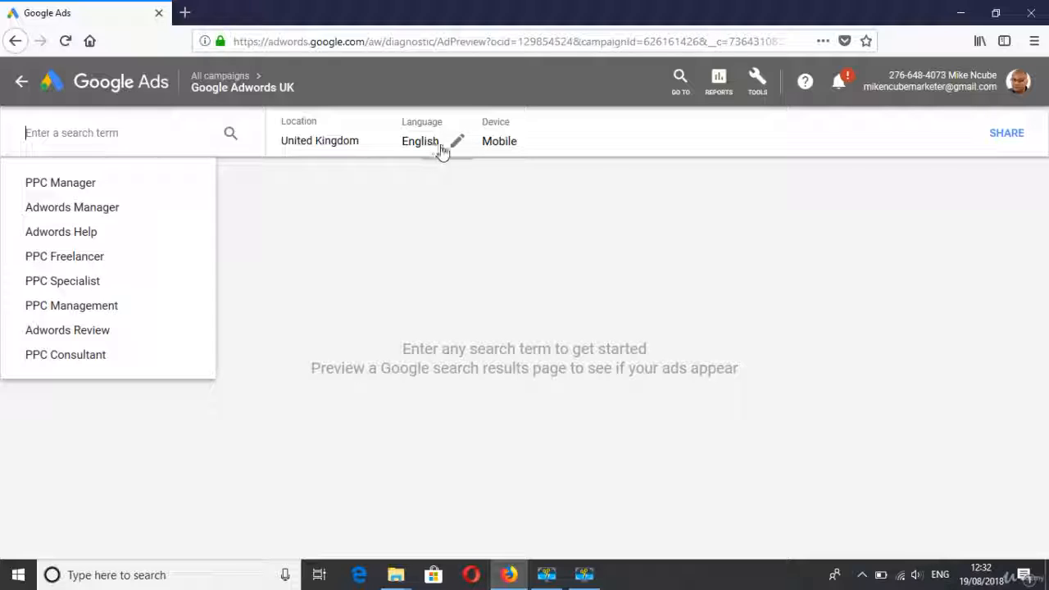
# - Set the preview device to Desktop and preview the search results for "PPC Manager"
pyautogui.click(502, 144)
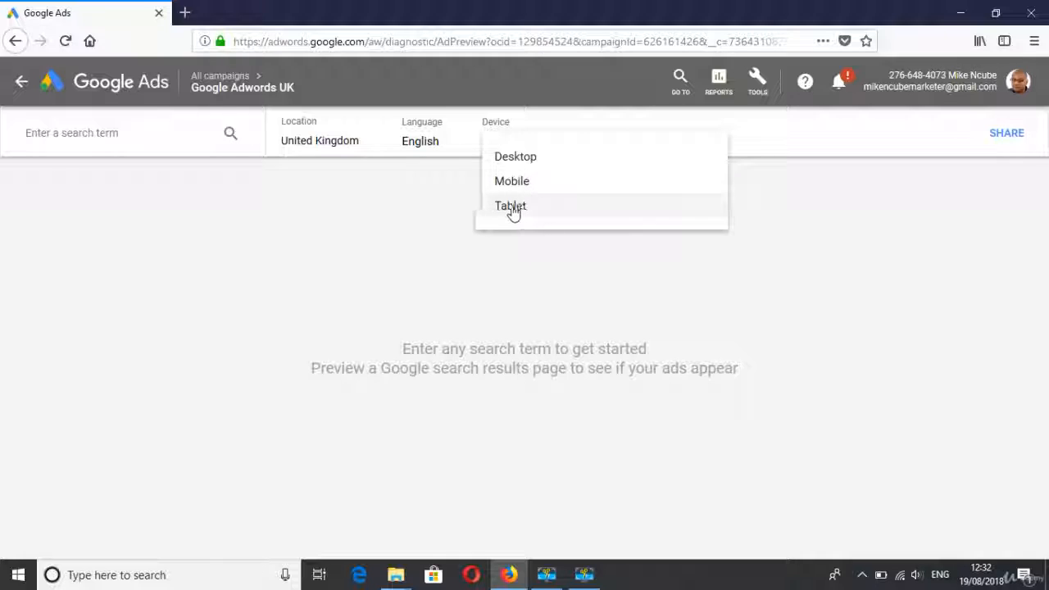
pyautogui.click(512, 156)
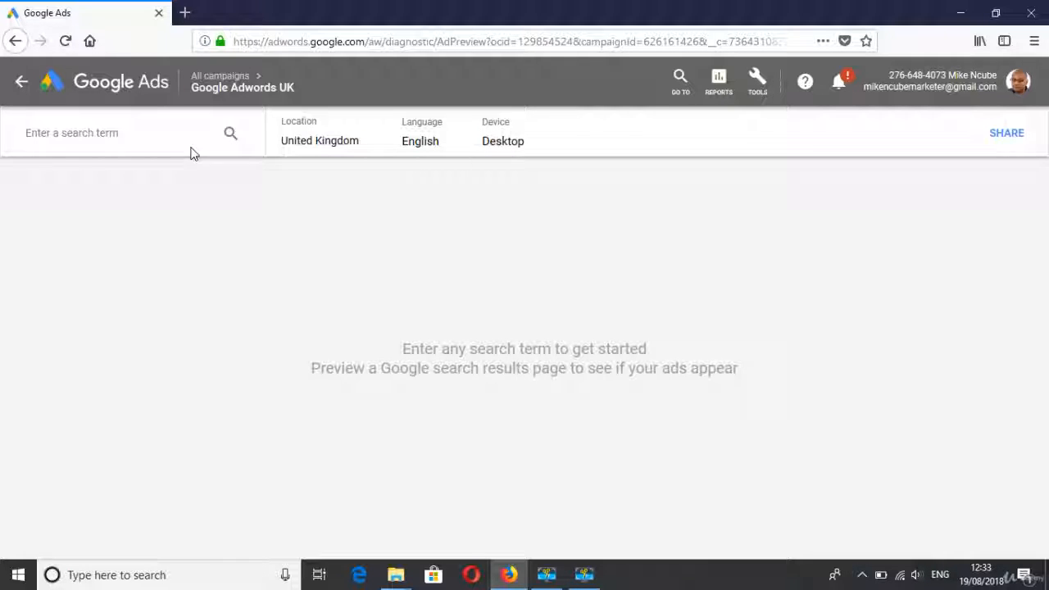
pyautogui.click(119, 135)
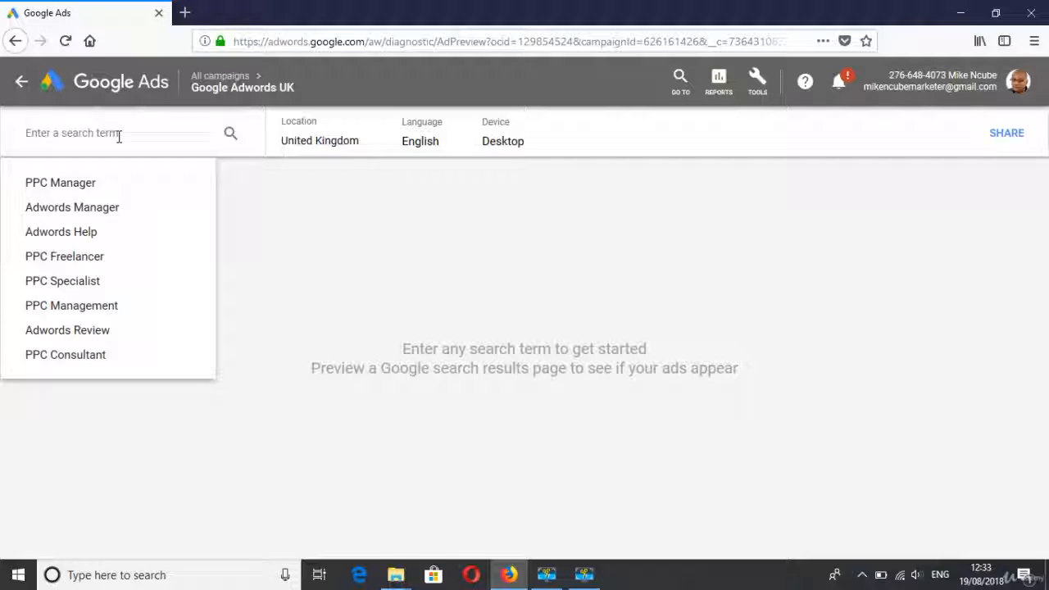
pyautogui.click(71, 182)
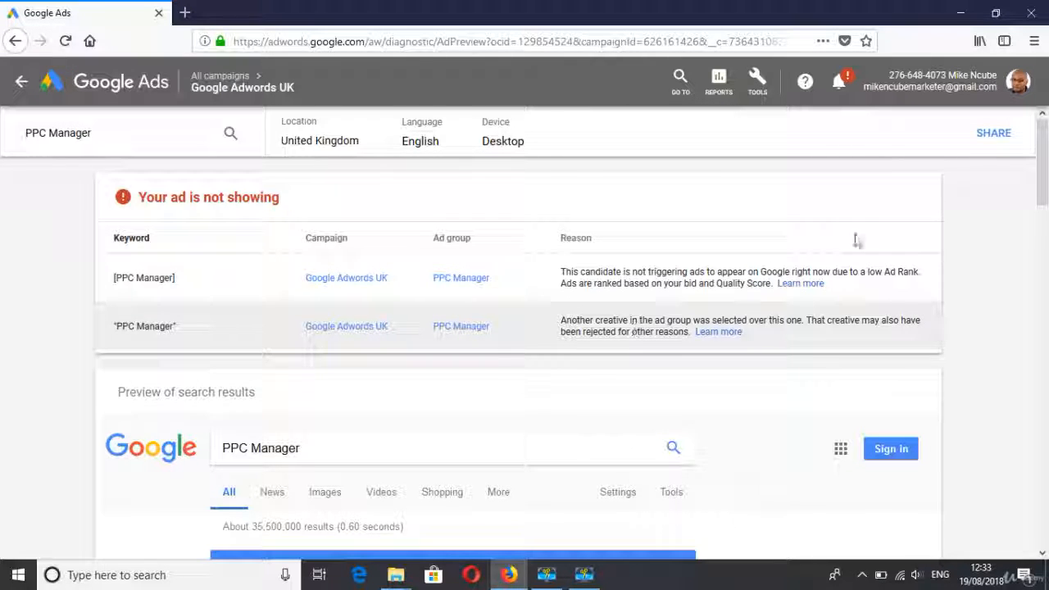
pyautogui.moveTo(1043, 170)
pyautogui.mouseDown()
pyautogui.moveTo(1046, 475)
pyautogui.moveTo(1046, 160)
pyautogui.mouseUp()
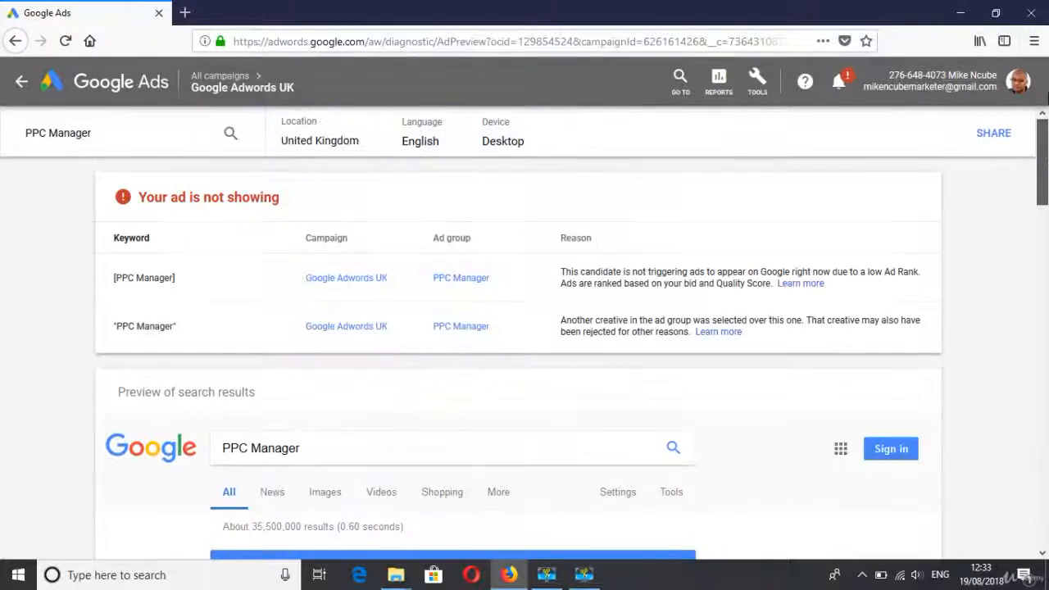
# - Preview the search results for "PPC Freelancer" and examine where the campaign's highlighted ad is placed
pyautogui.click(119, 133)
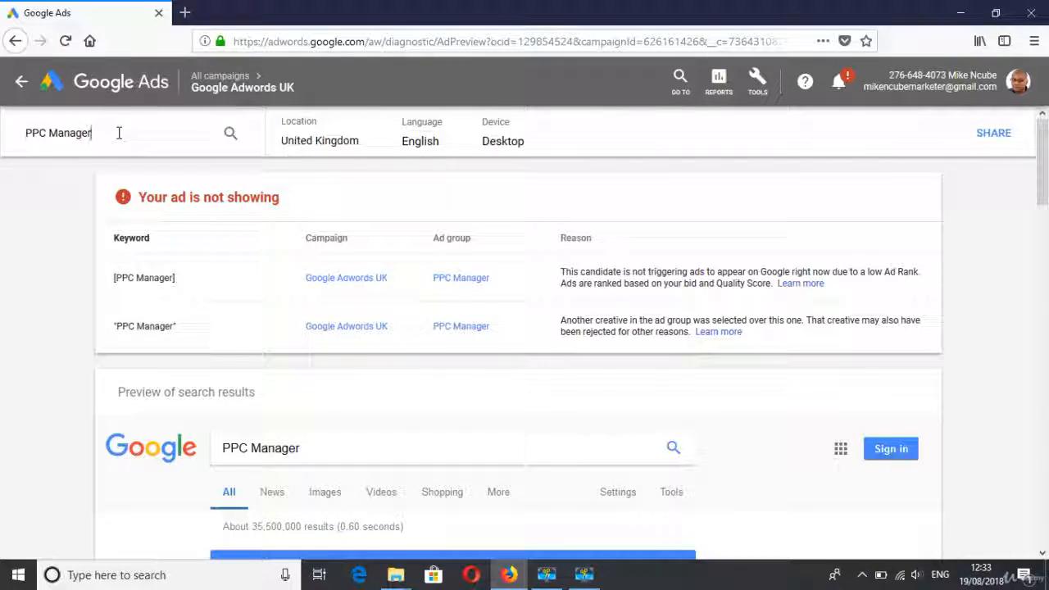
pyautogui.press('BackSpace')
pyautogui.press('BackSpace')
pyautogui.press('BackSpace')
pyautogui.press('BackSpace')
pyautogui.press('BackSpace')
pyautogui.press('BackSpace')
pyautogui.press('BackSpace')
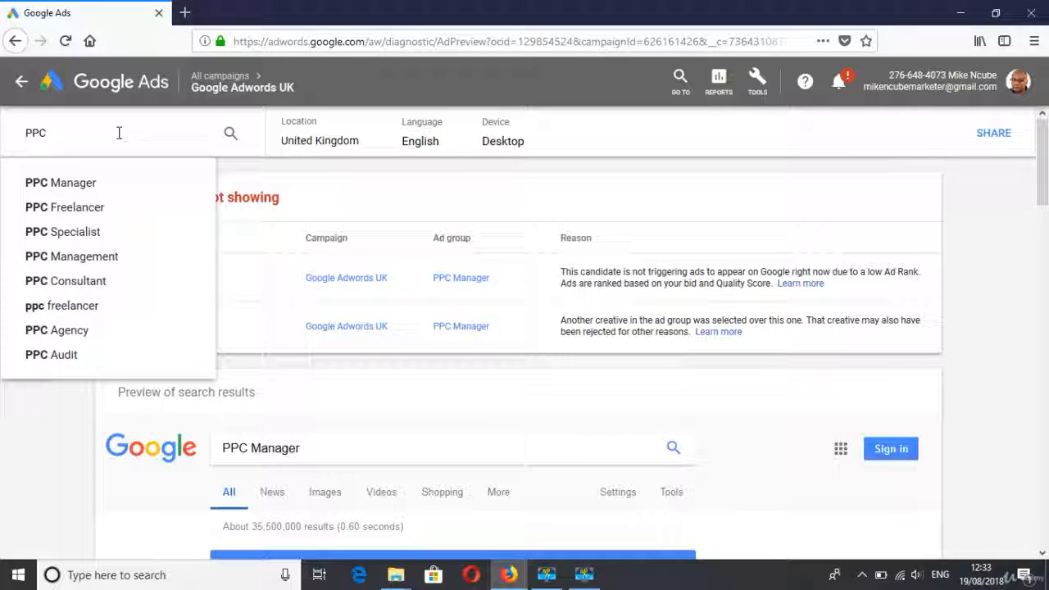
pyautogui.write('free')
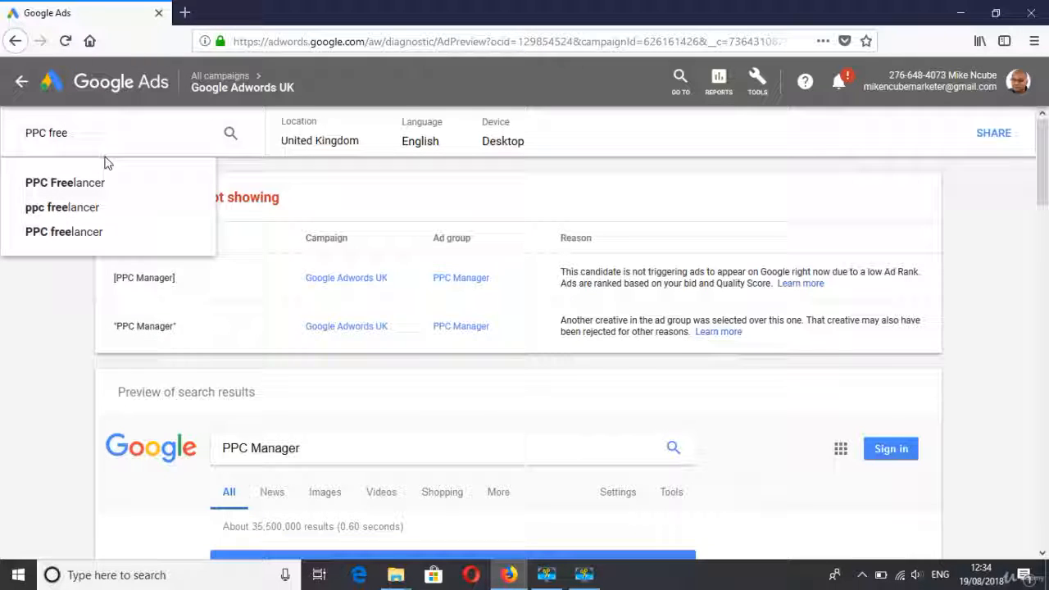
pyautogui.click(75, 182)
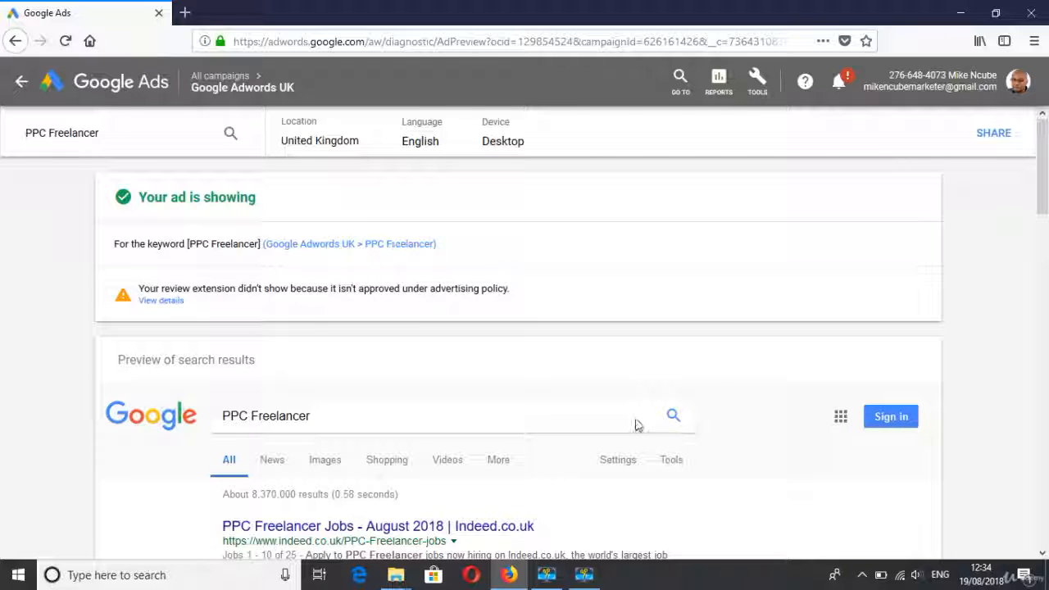
pyautogui.moveTo(1043, 207); pyautogui.dragTo(1043, 479)
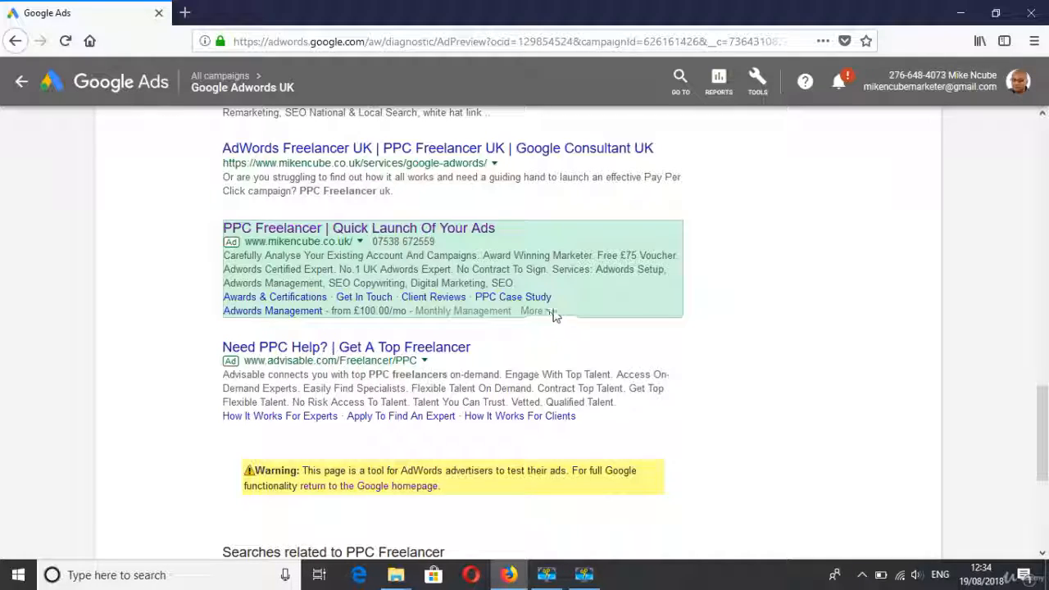
pyautogui.moveTo(1044, 435)
pyautogui.mouseDown()
pyautogui.moveTo(1045, 223)
pyautogui.moveTo(1046, 452)
pyautogui.mouseUp()
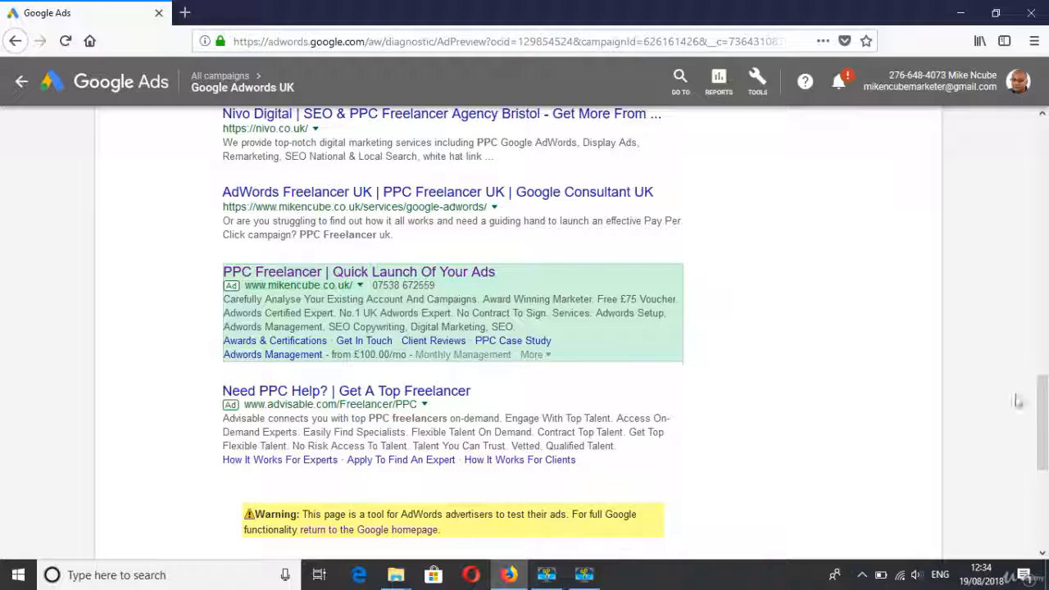
pyautogui.moveTo(1045, 444); pyautogui.dragTo(1044, 164)
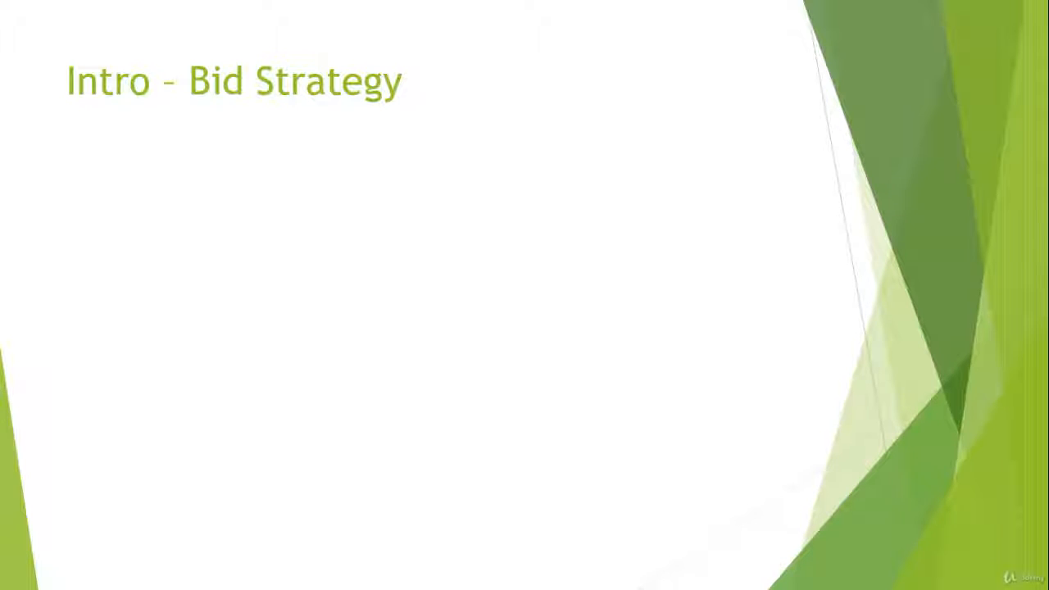
pyautogui.press('Right')
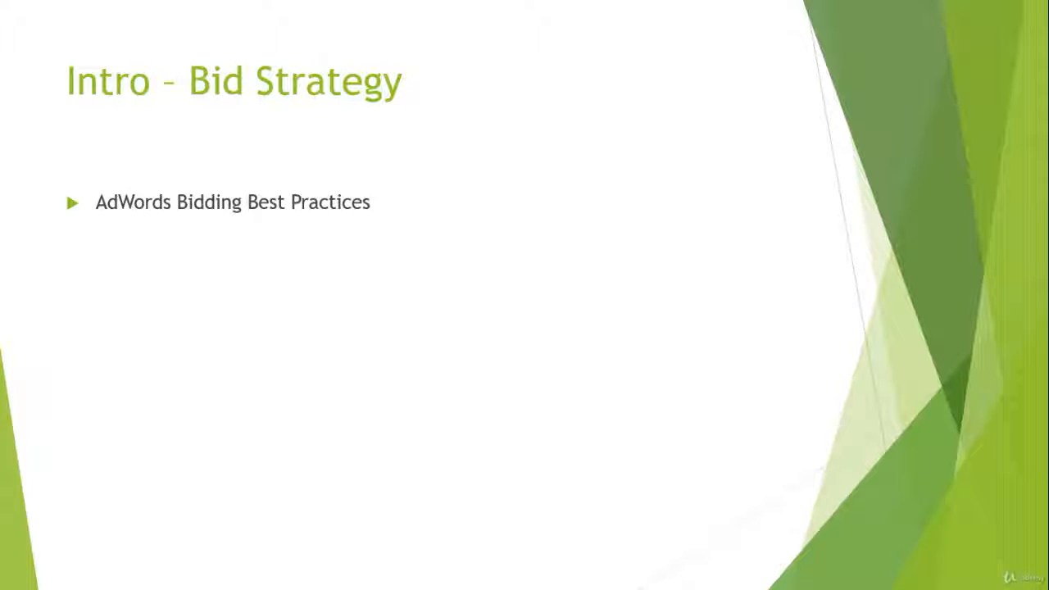
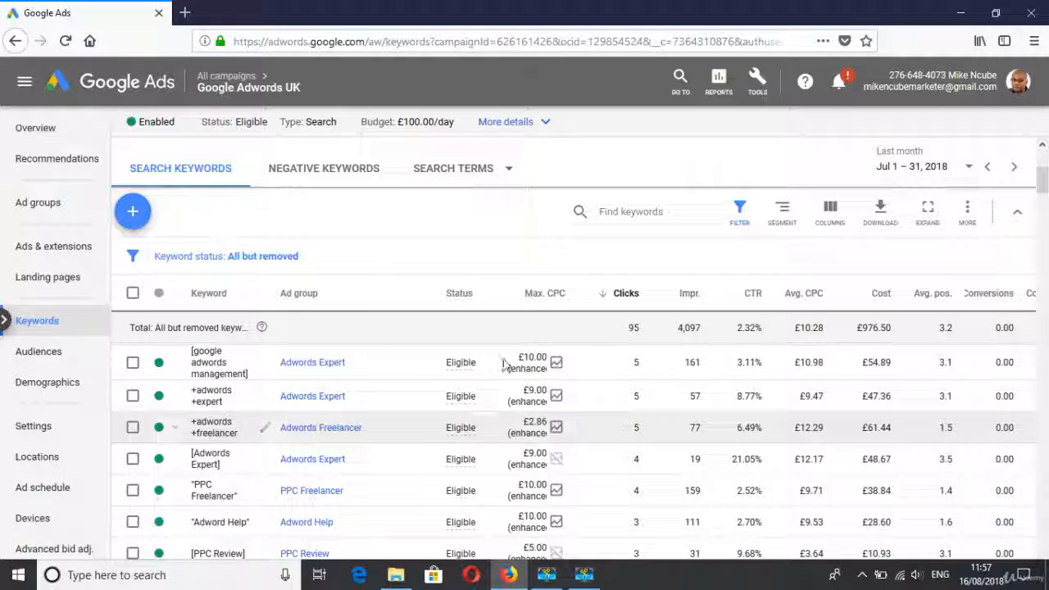
# - View the bid options for the [google adwords management] keyword without changing its bid
pyautogui.click(537, 365)
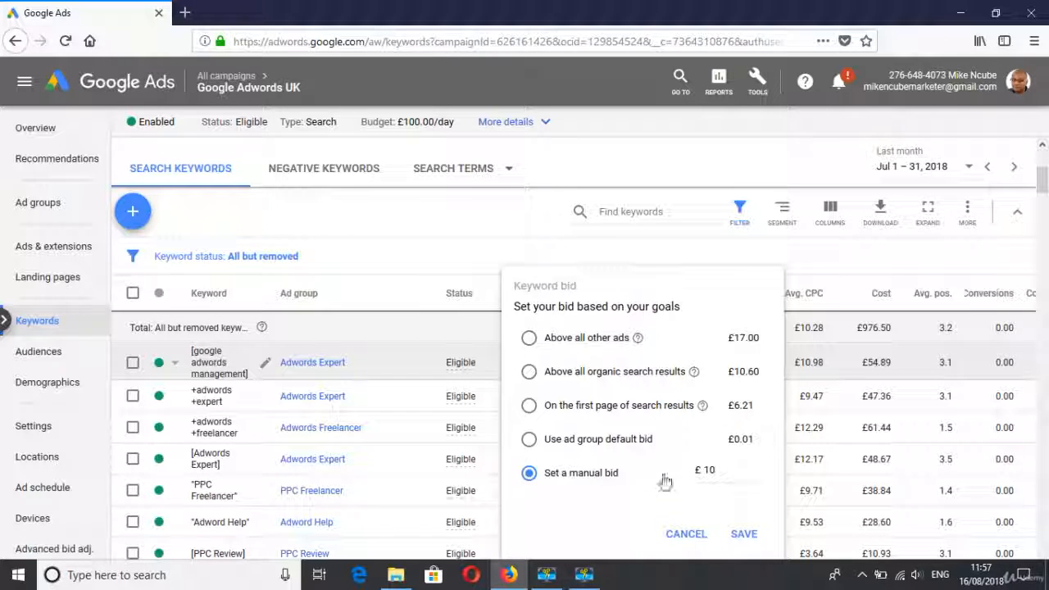
pyautogui.click(685, 539)
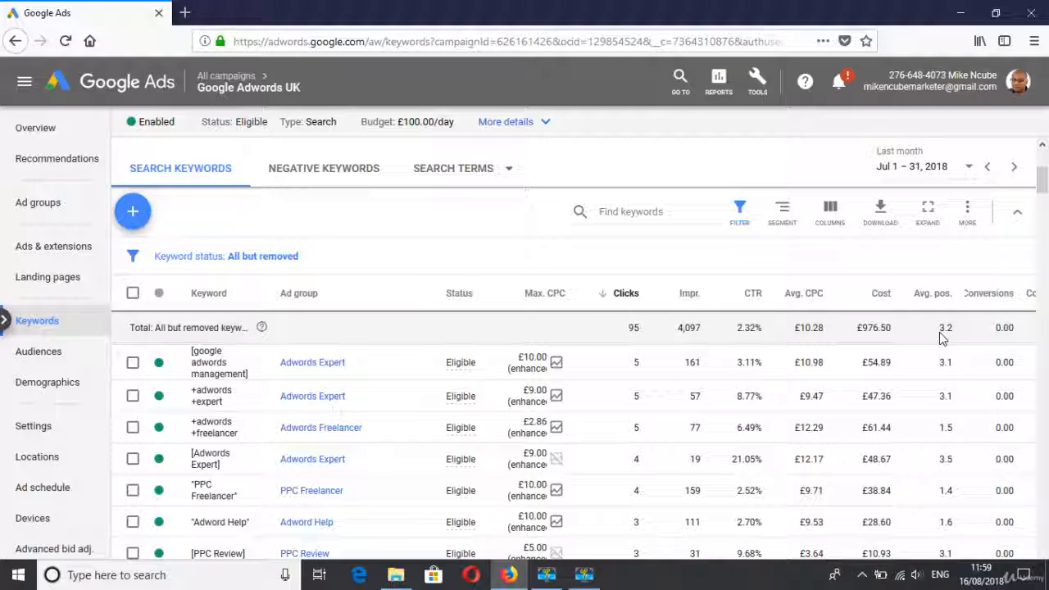
# - Open the bidding section of the campaign settings and view the available automated and manual bid strategies
pyautogui.click(25, 439)
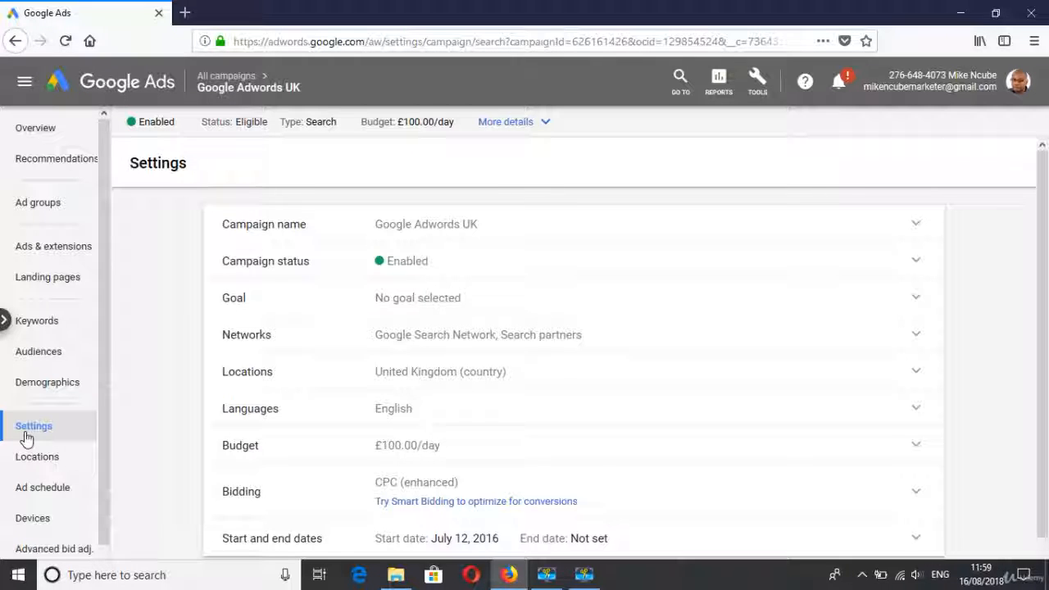
pyautogui.click(484, 488)
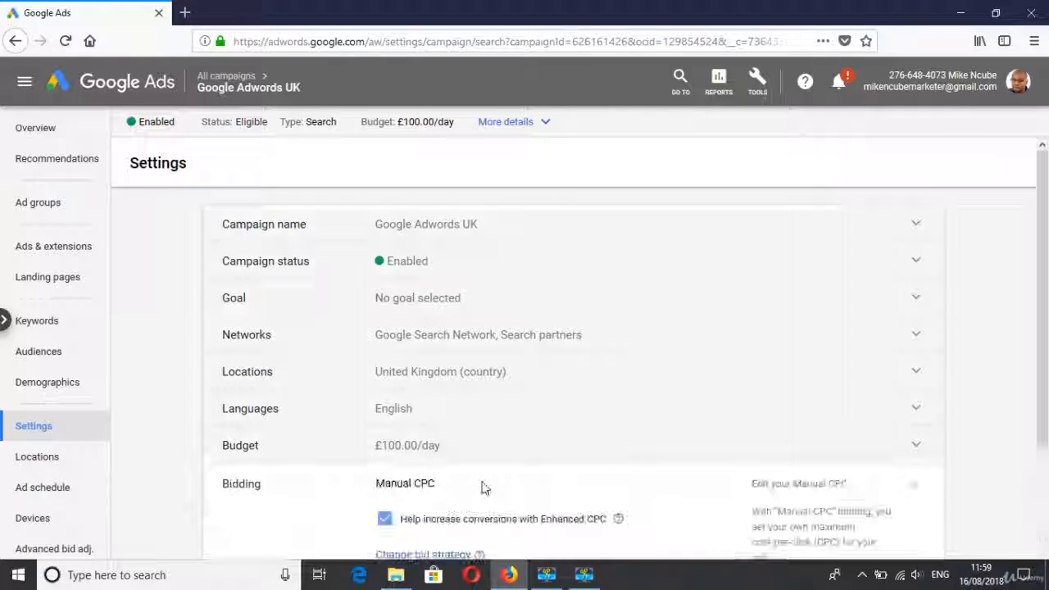
pyautogui.moveTo(1046, 340); pyautogui.dragTo(1045, 429)
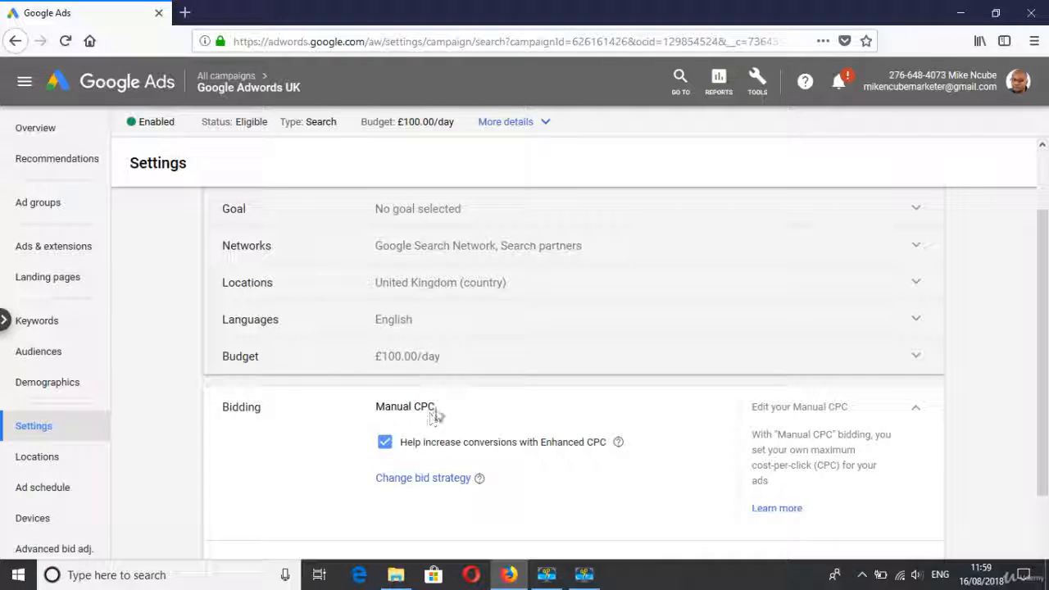
pyautogui.click(445, 483)
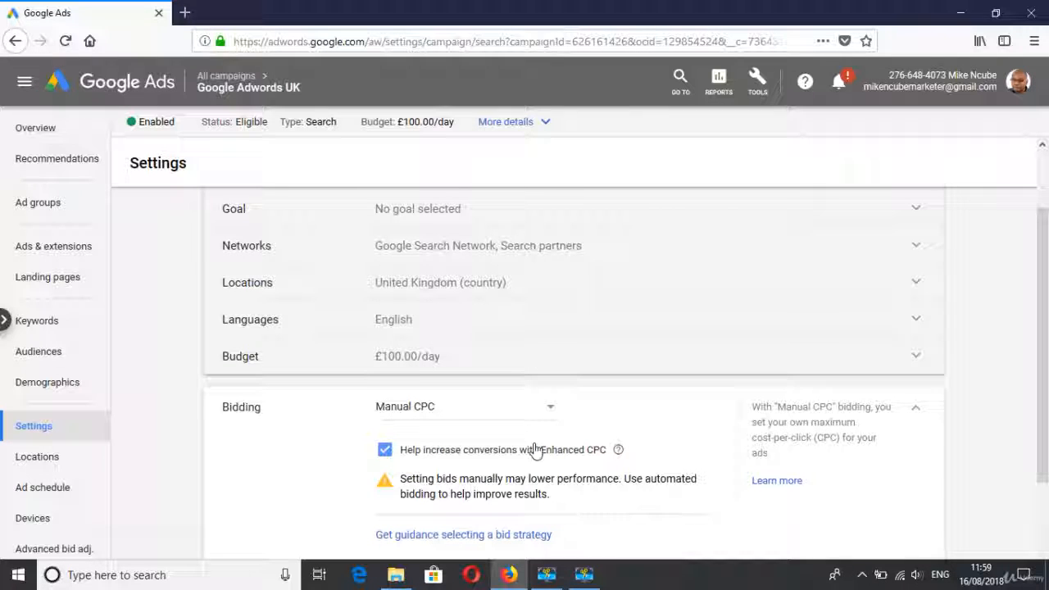
pyautogui.click(550, 414)
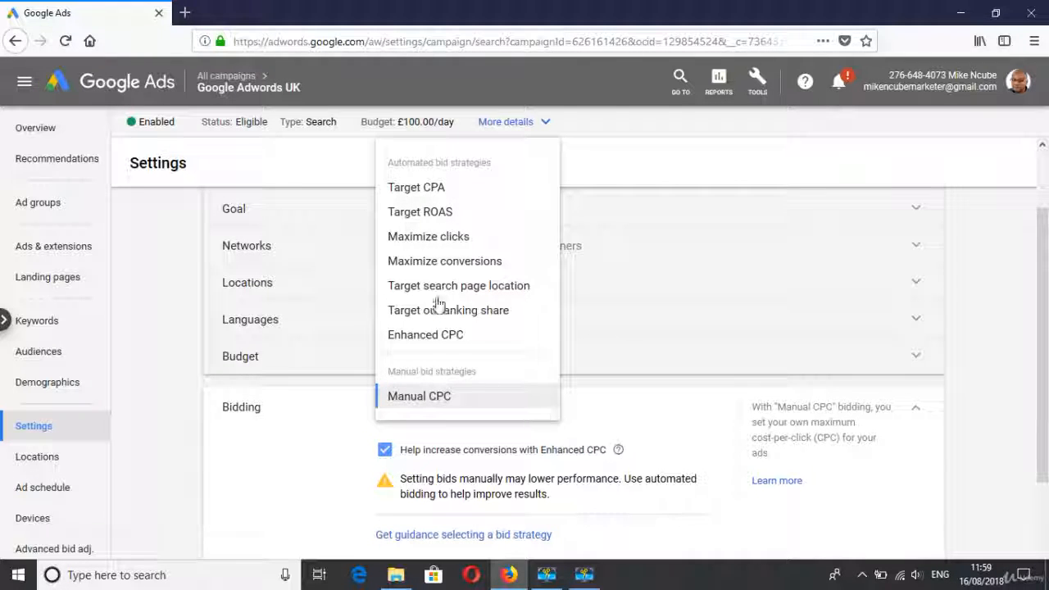
pyautogui.moveTo(432, 246)
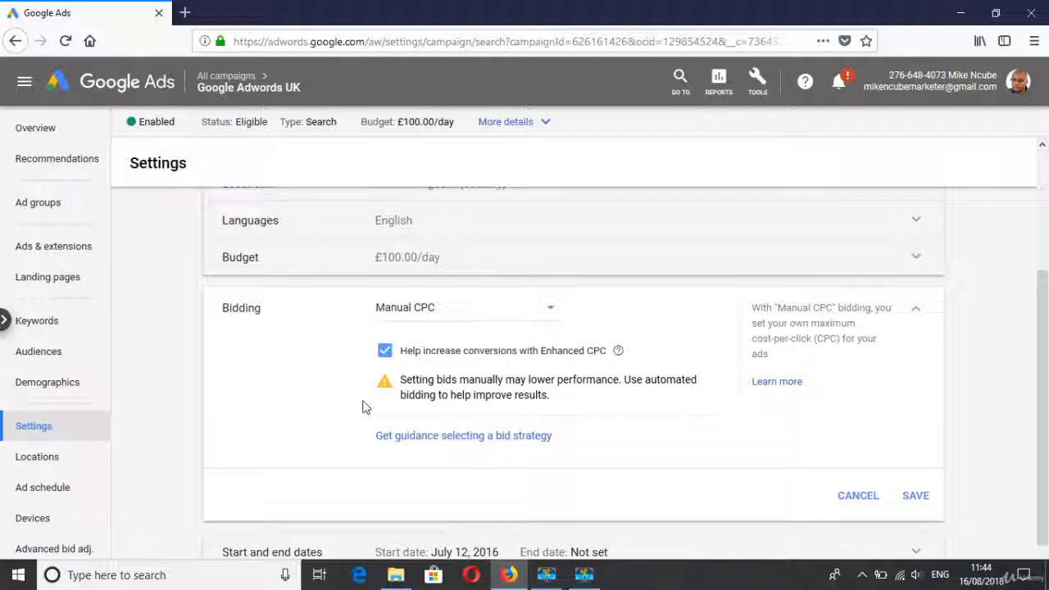
# - Try Target CPA as the campaign's bid strategy and open its target amount for entry
pyautogui.click(552, 310)
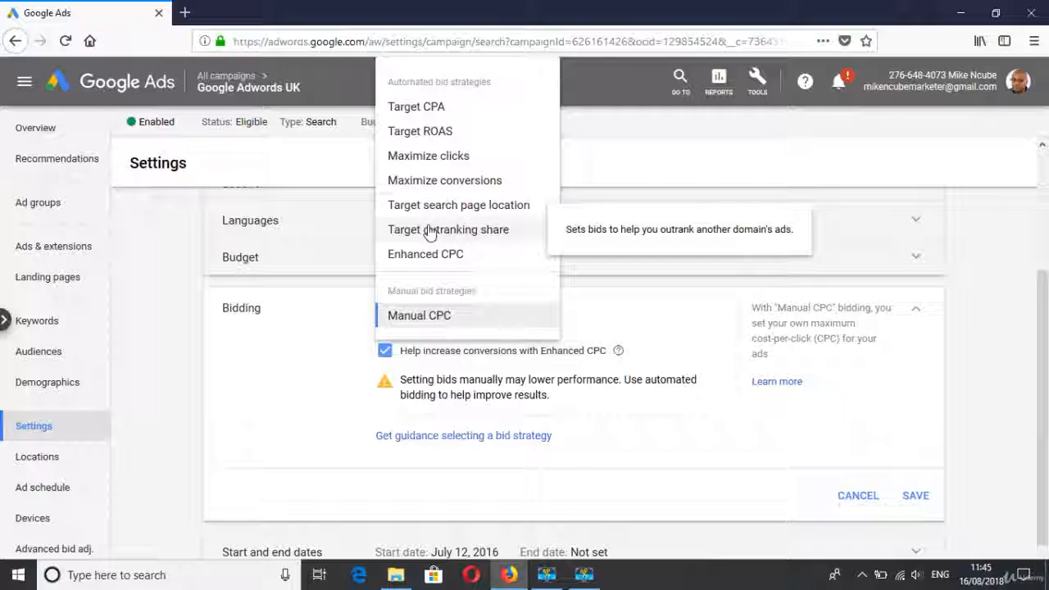
pyautogui.moveTo(424, 114)
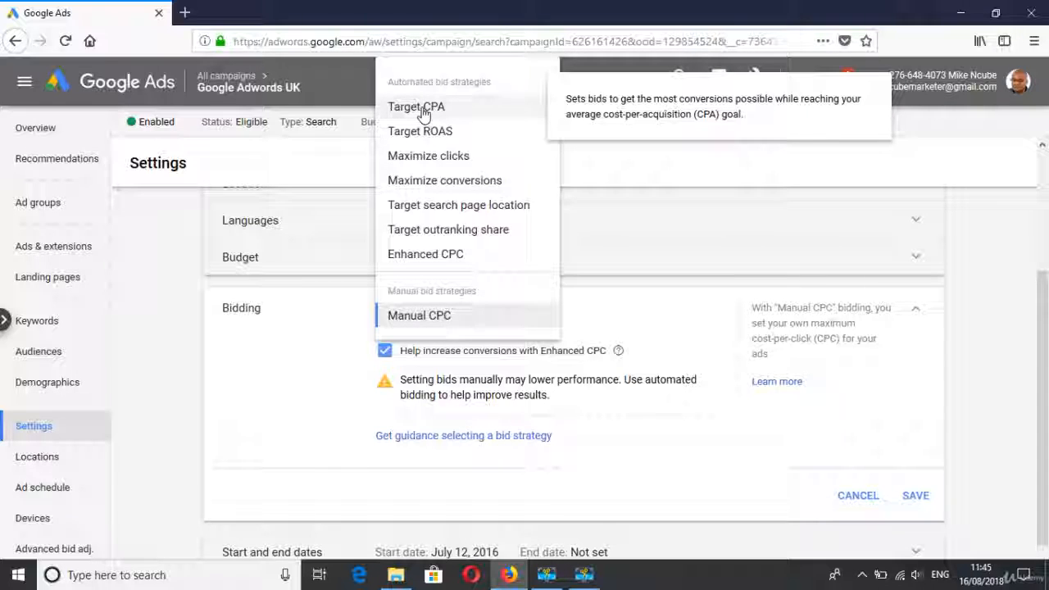
pyautogui.click(424, 108)
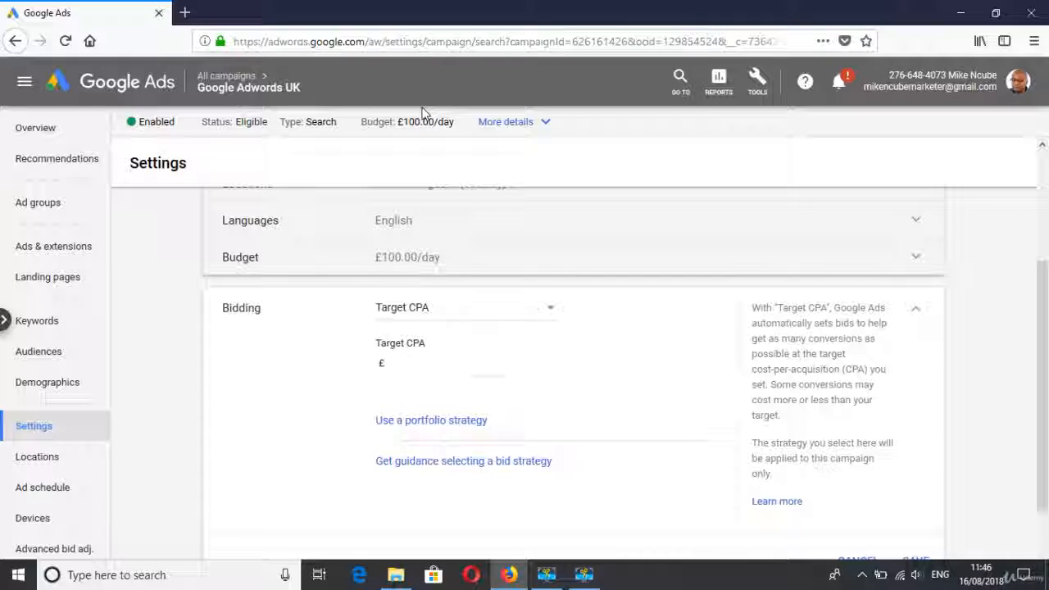
pyautogui.click(401, 366)
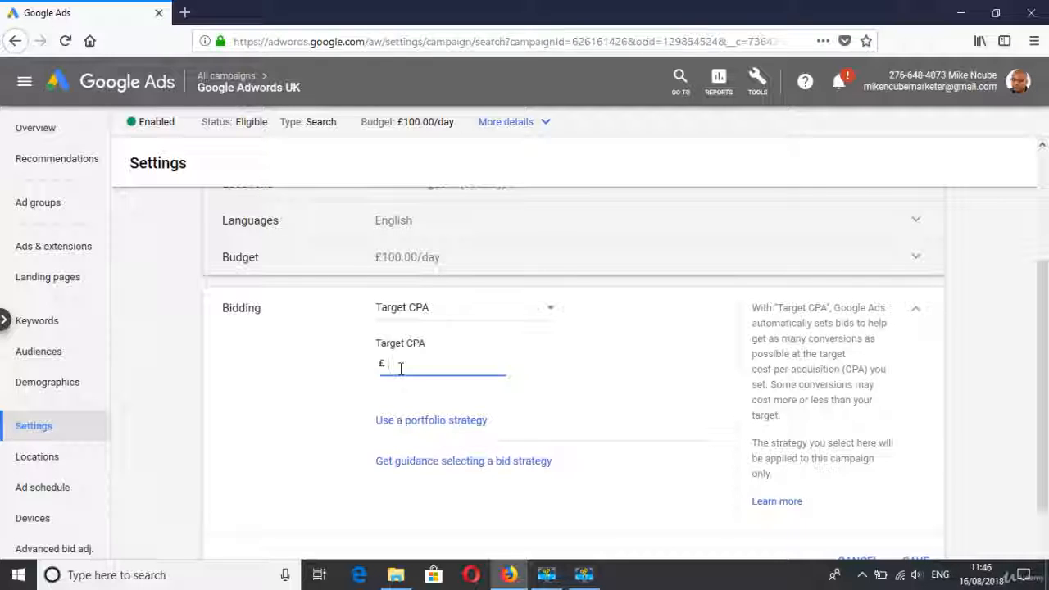
# - Review other automated bid strategies, try Target outranking share, and return the campaign's bidding to Manual CPC
pyautogui.click(557, 319)
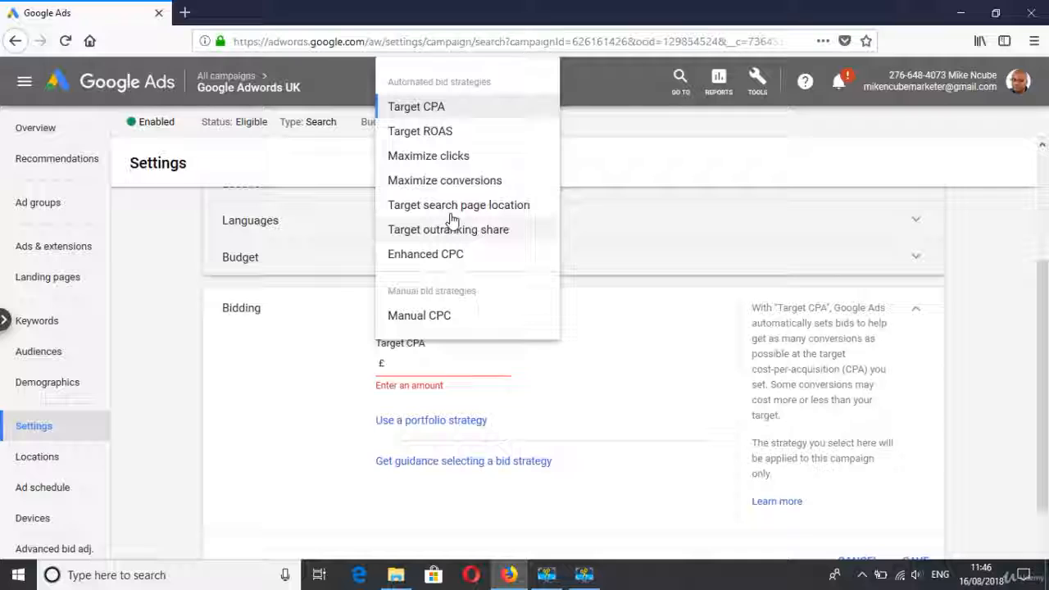
pyautogui.moveTo(452, 220)
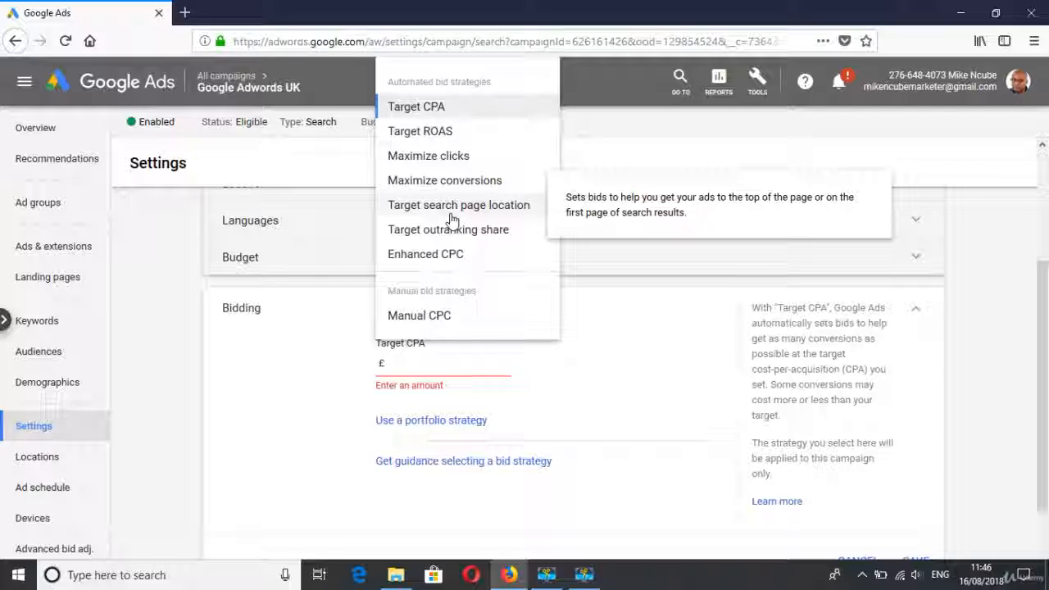
pyautogui.moveTo(453, 163)
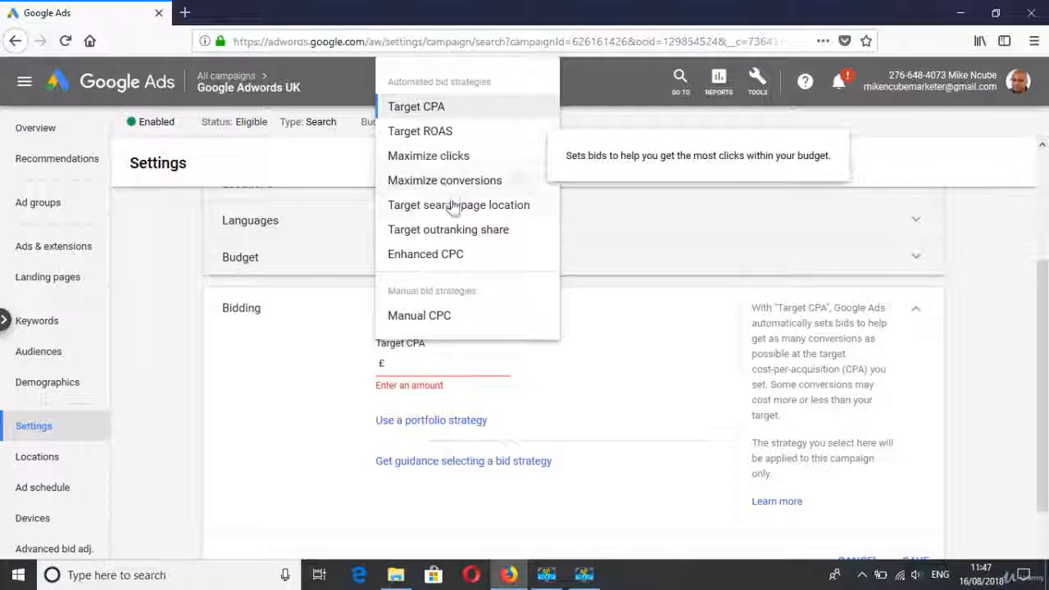
pyautogui.click(457, 236)
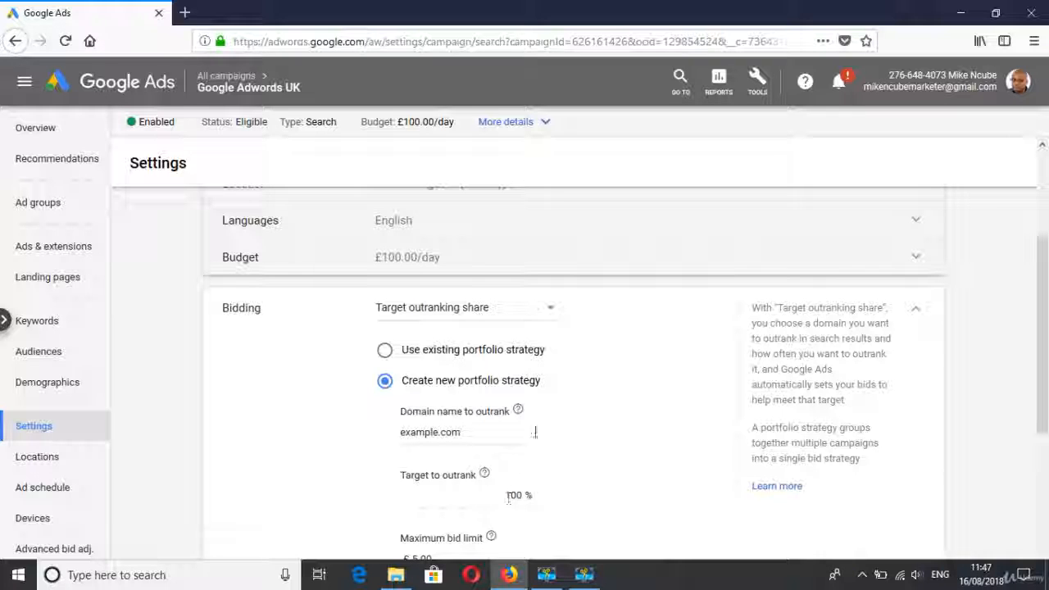
pyautogui.click(551, 310)
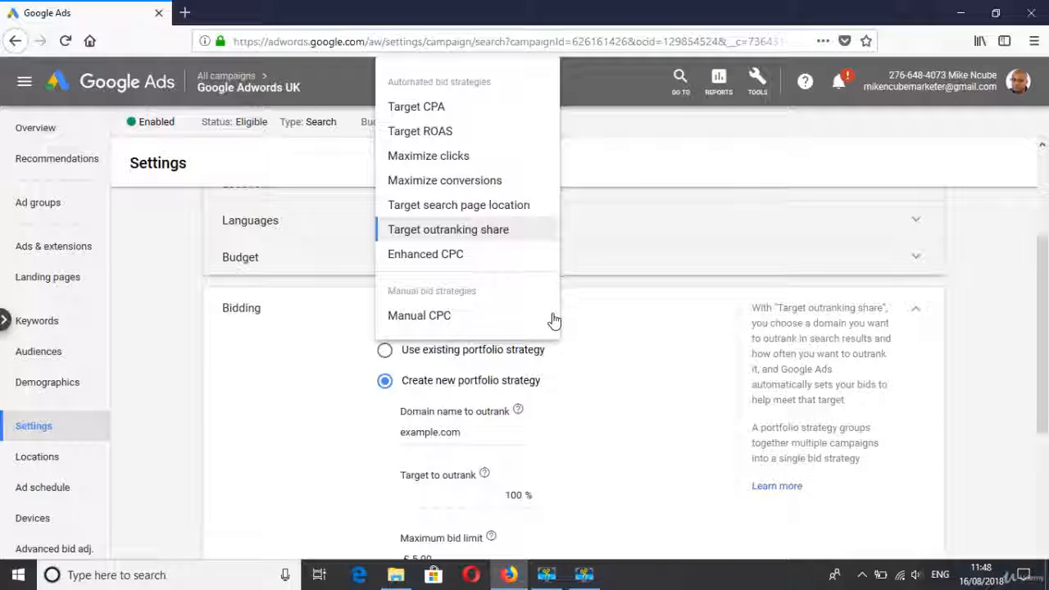
pyautogui.click(478, 322)
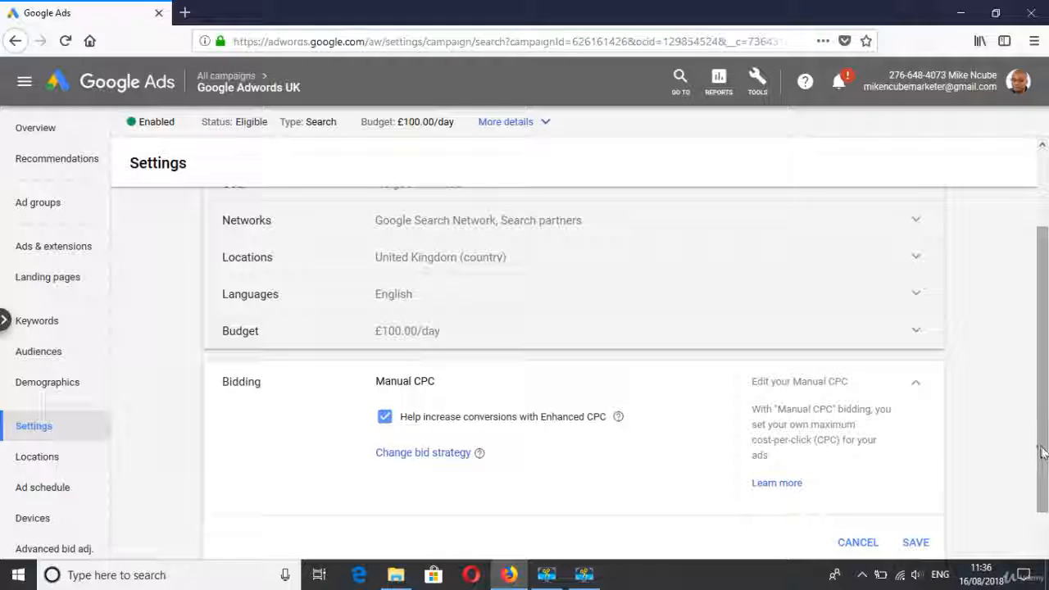
# - Change the campaign's bid strategy to Maximize clicks with a maximum CPC bid limit of £2
pyautogui.scroll(-1, 1041, 484)
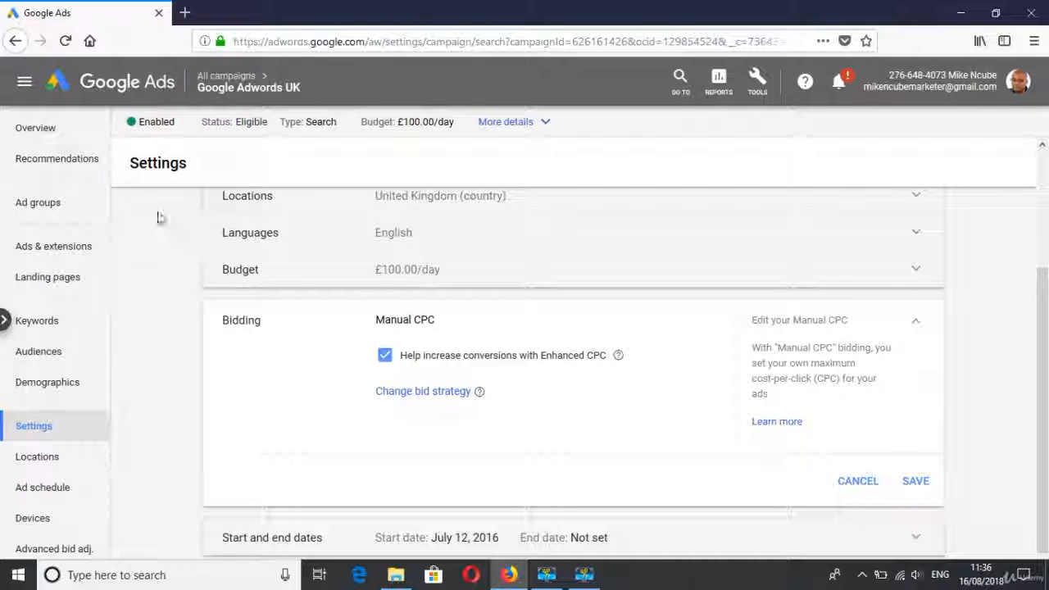
pyautogui.moveTo(279, 95)
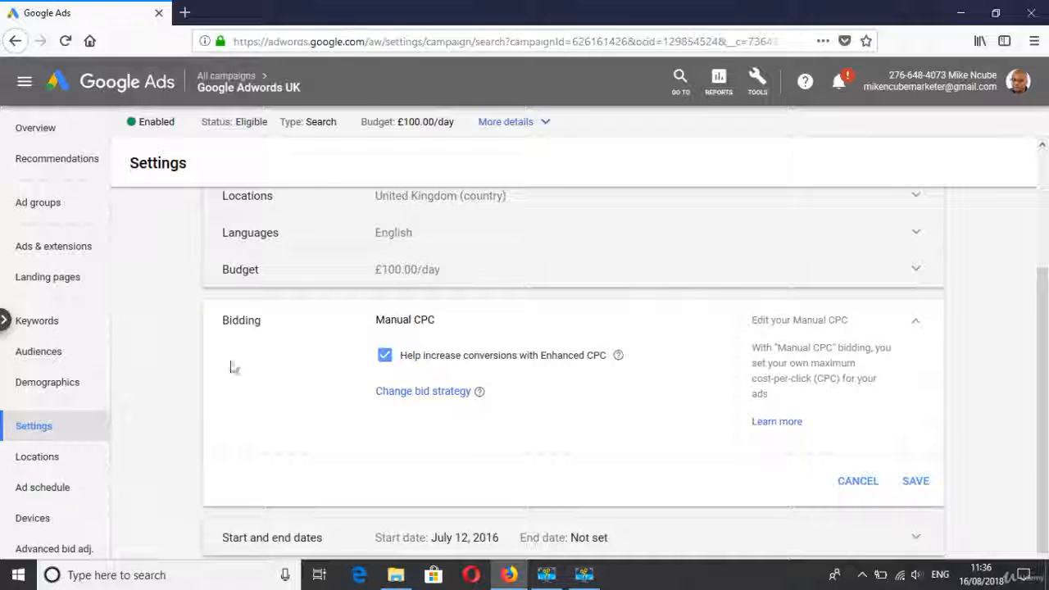
pyautogui.click(382, 357)
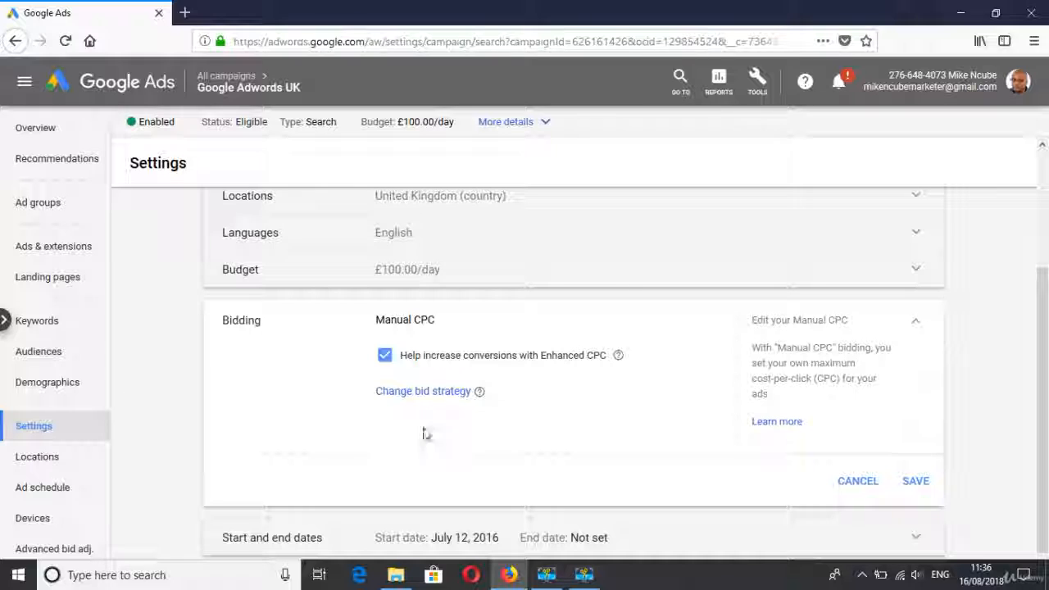
pyautogui.click(551, 327)
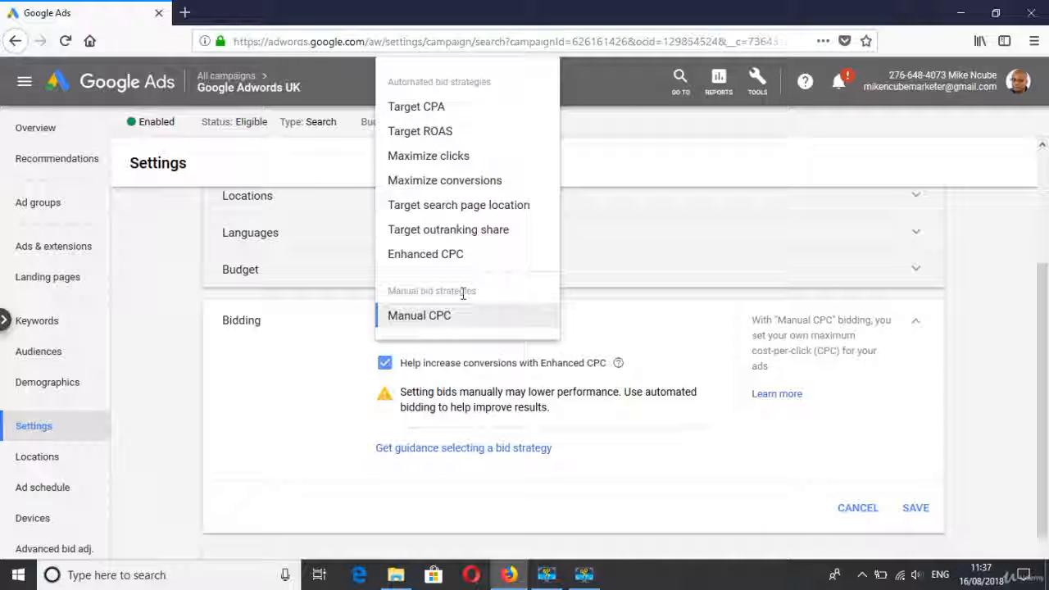
pyautogui.click(455, 158)
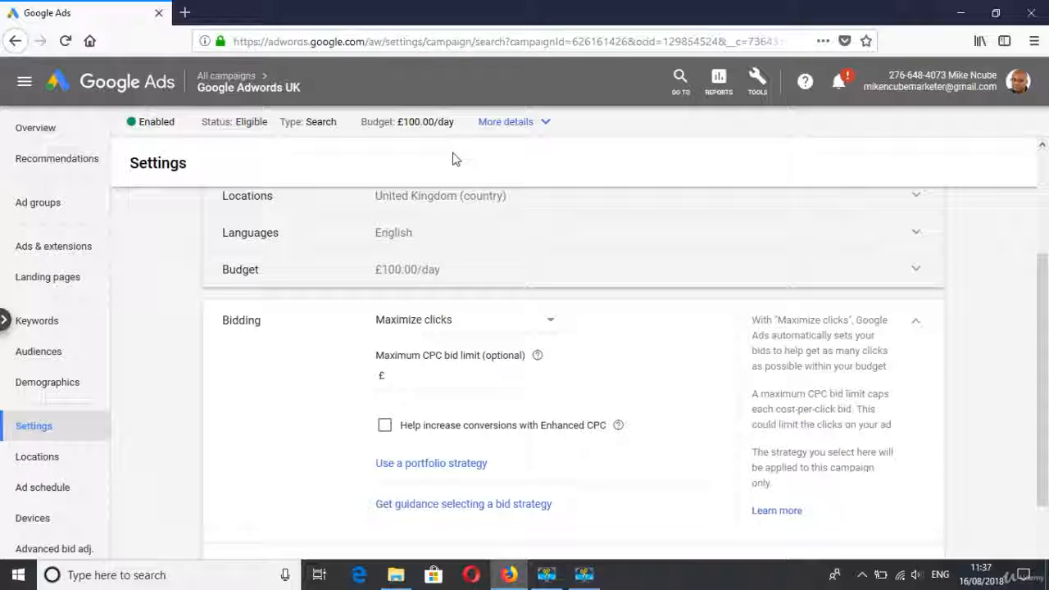
pyautogui.click(427, 376)
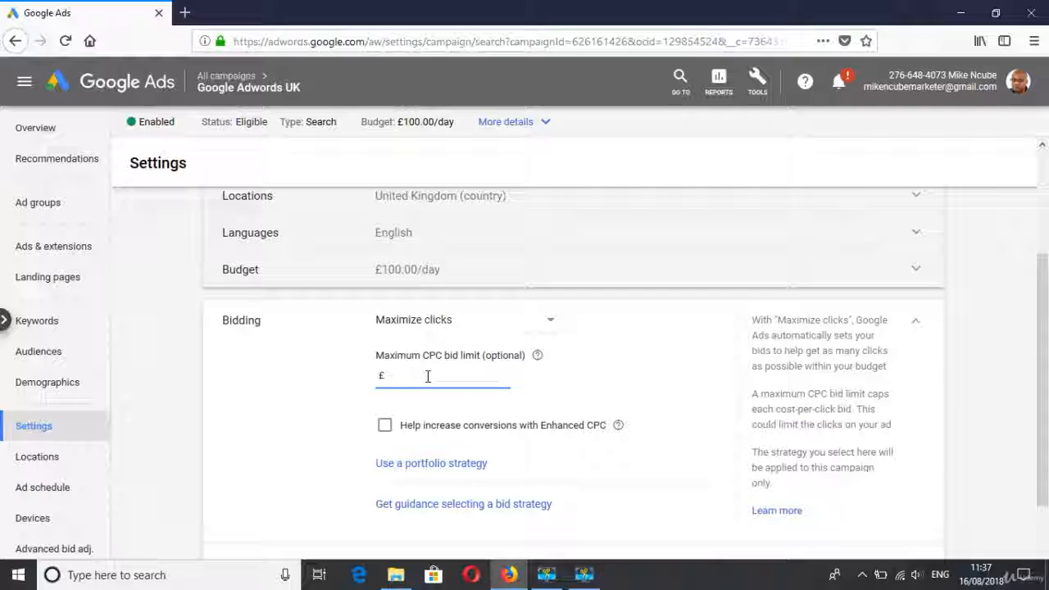
pyautogui.write('2')
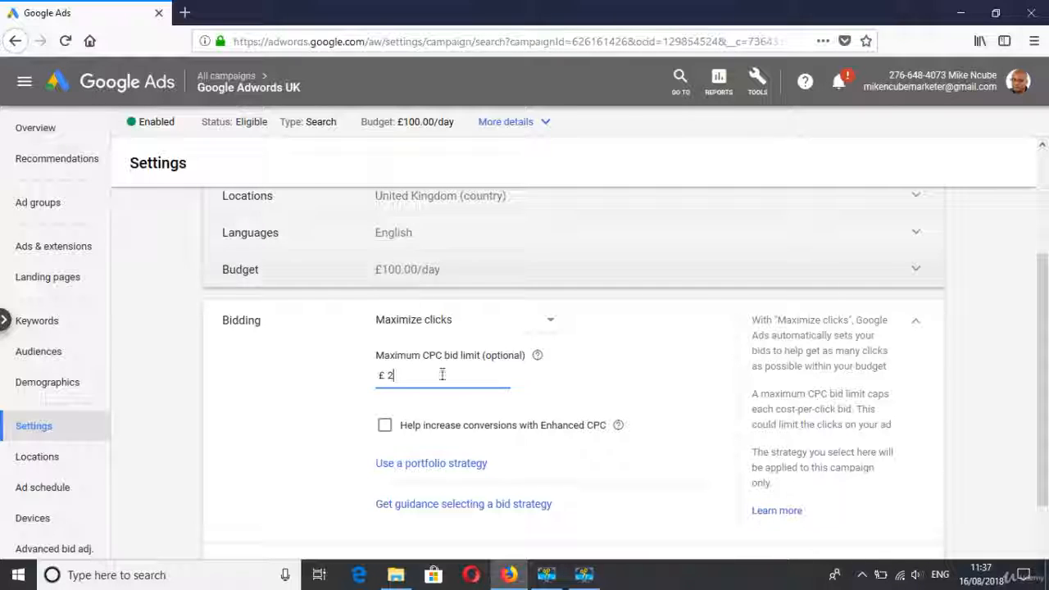
pyautogui.click(548, 321)
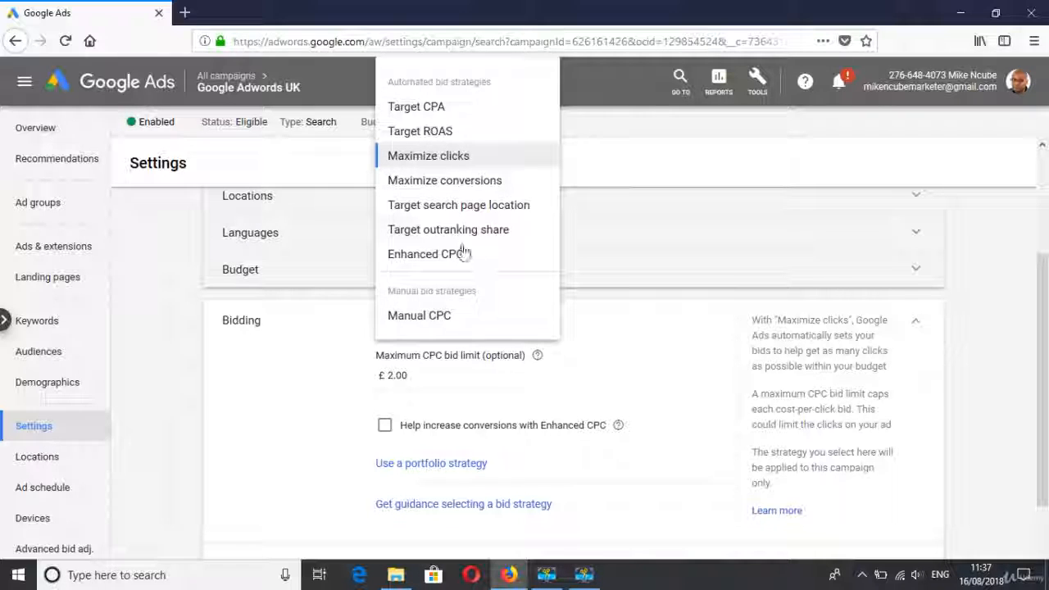
# - Try Target search page location as the campaign's bid strategy and switch it to Target outranking share
pyautogui.click(479, 207)
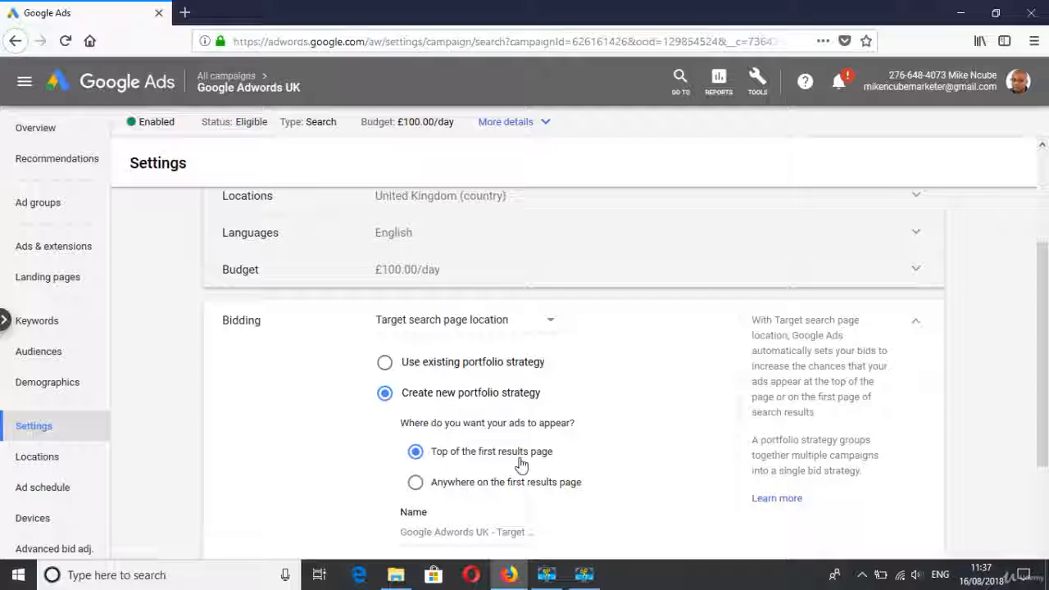
pyautogui.click(547, 326)
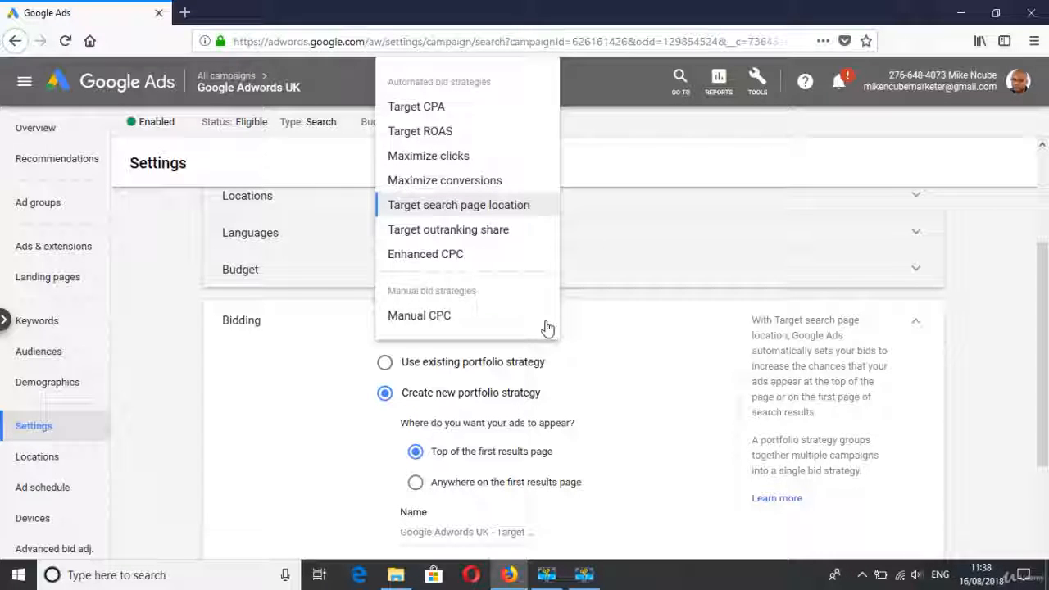
pyautogui.moveTo(471, 237)
pyautogui.click(472, 238)
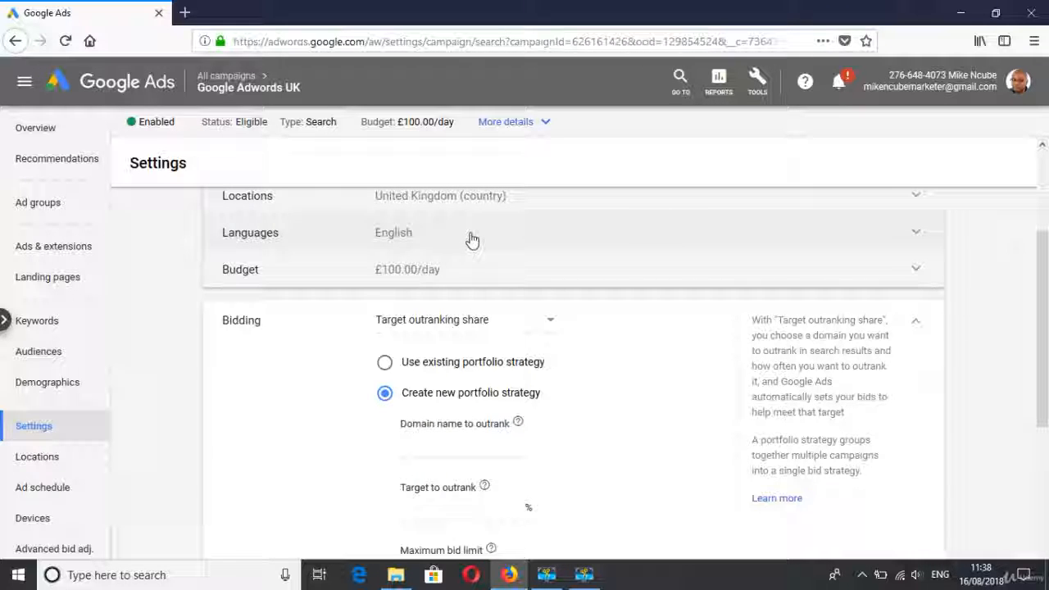
# - Fill in the new outranking portfolio strategy with domain example.com, a 100% target to outrank and a £5 maximum bid limit
pyautogui.click(457, 463)
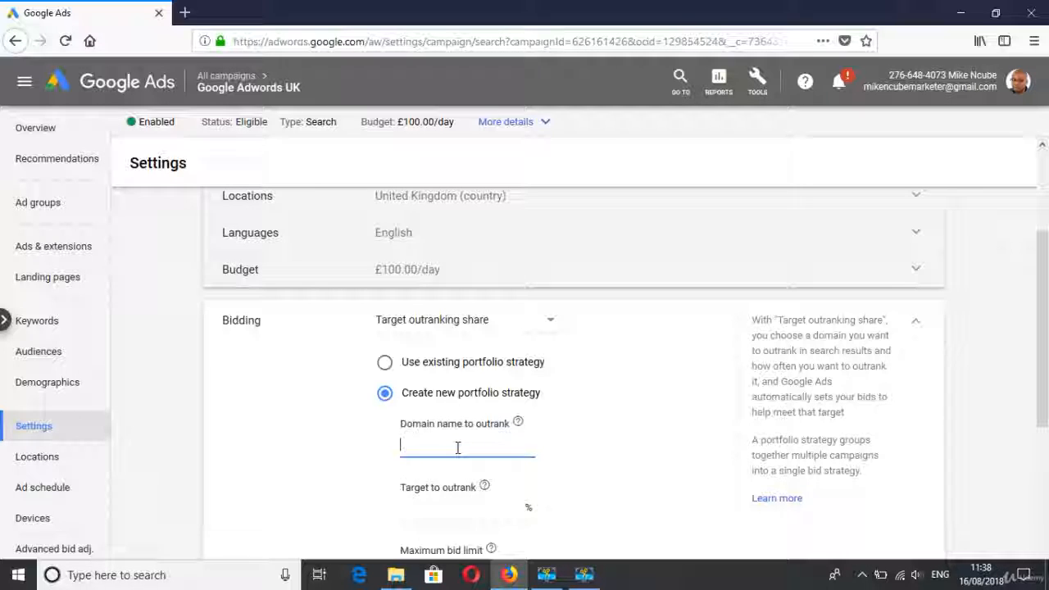
pyautogui.write('e')
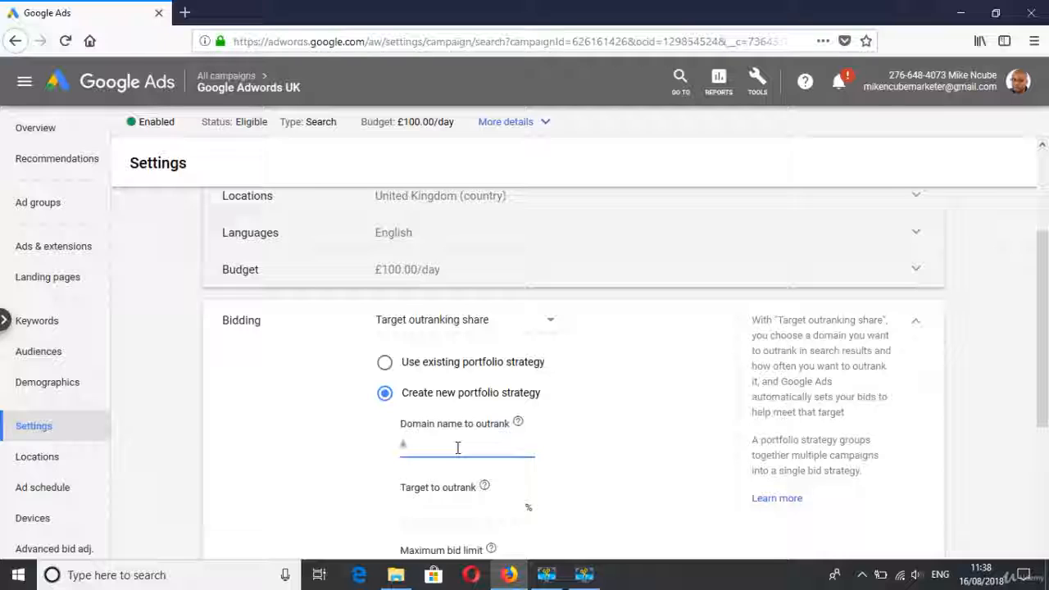
pyautogui.write('xample.com')
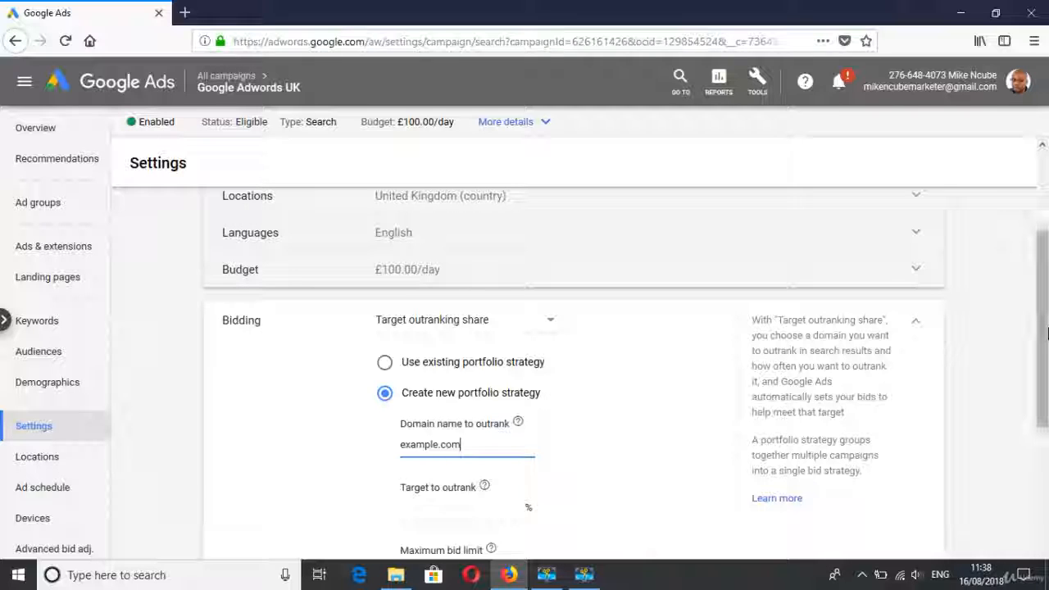
pyautogui.scroll(-2, 1046, 324)
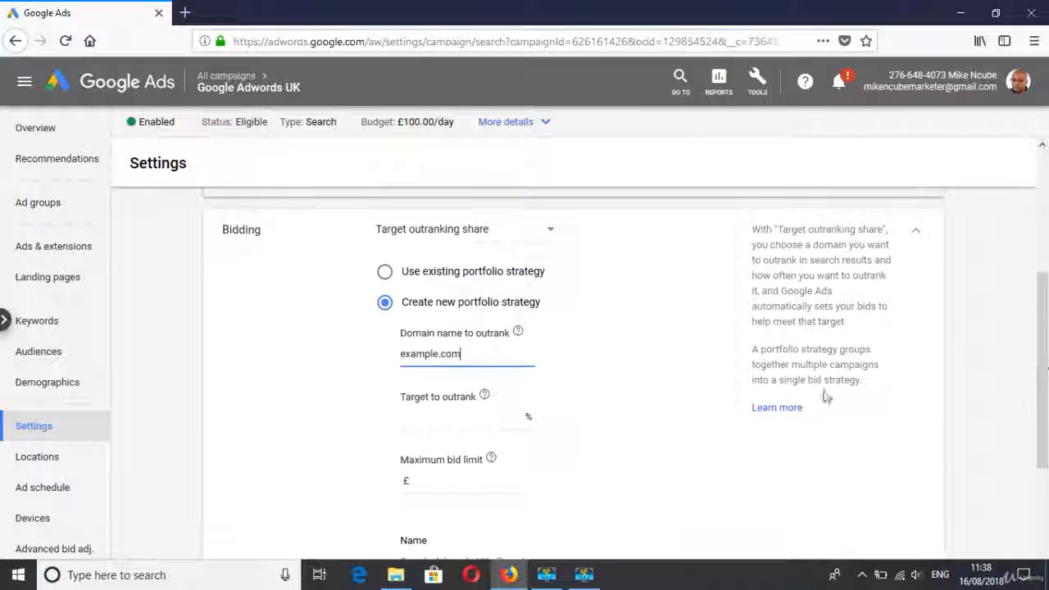
pyautogui.click(460, 414)
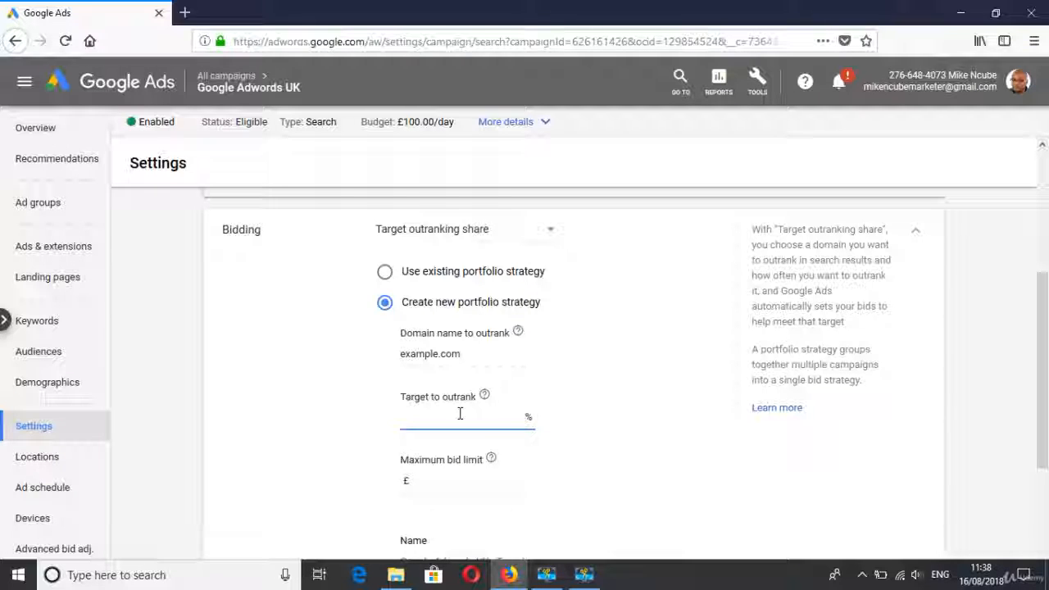
pyautogui.write('100')
pyautogui.click(443, 483)
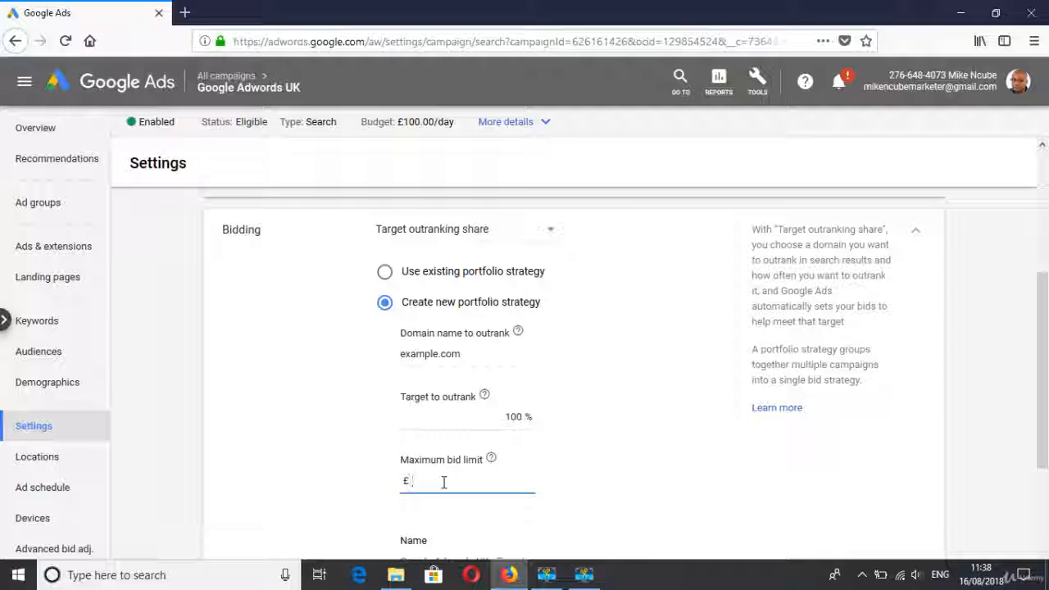
pyautogui.write('5')
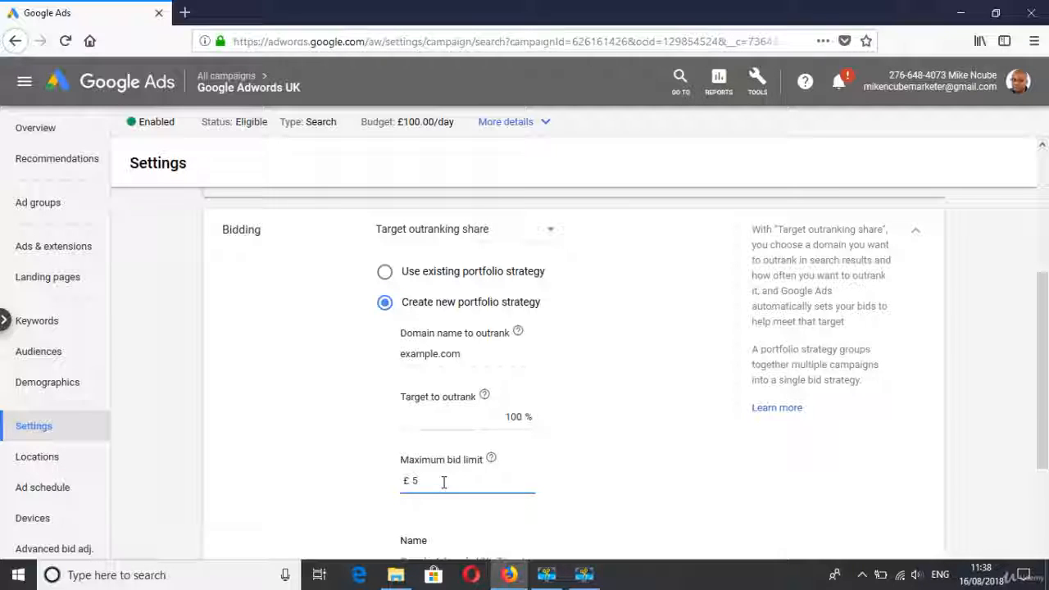
pyautogui.scroll(-2, 1044, 406)
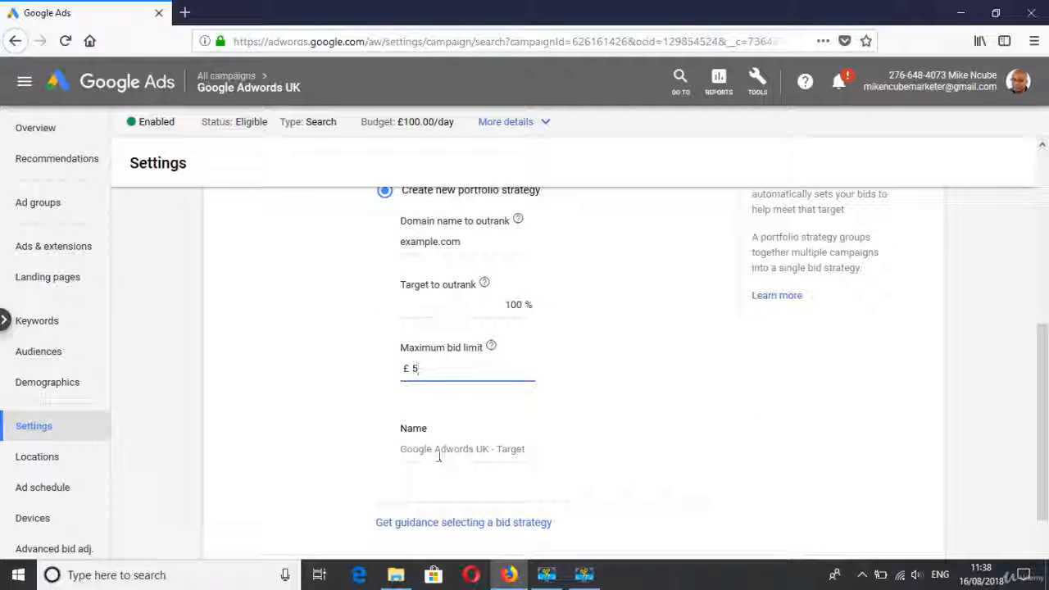
pyautogui.scroll(-2, 1046, 421)
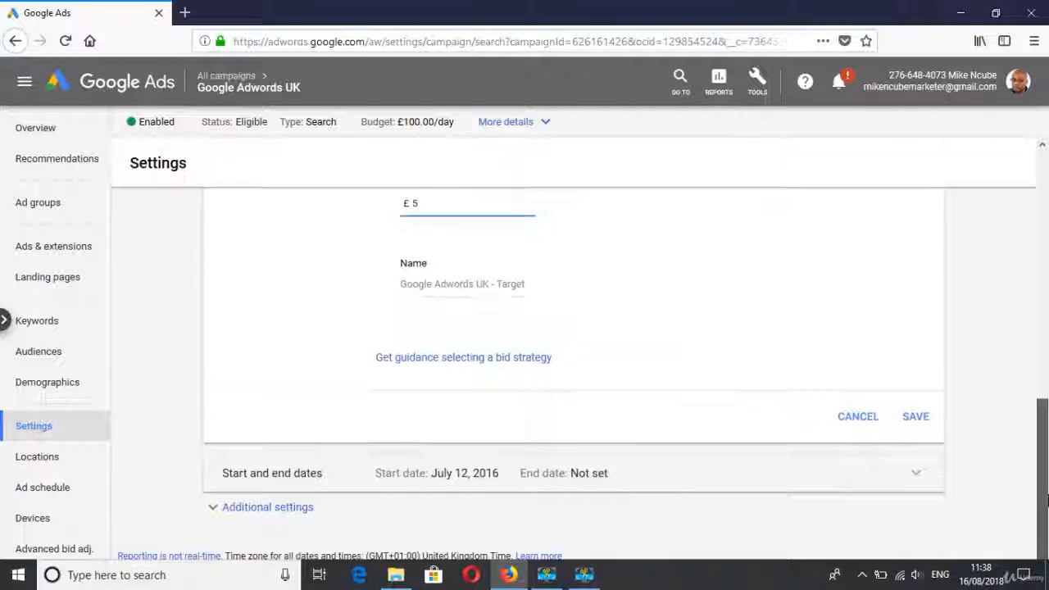
pyautogui.scroll(4, 1046, 359)
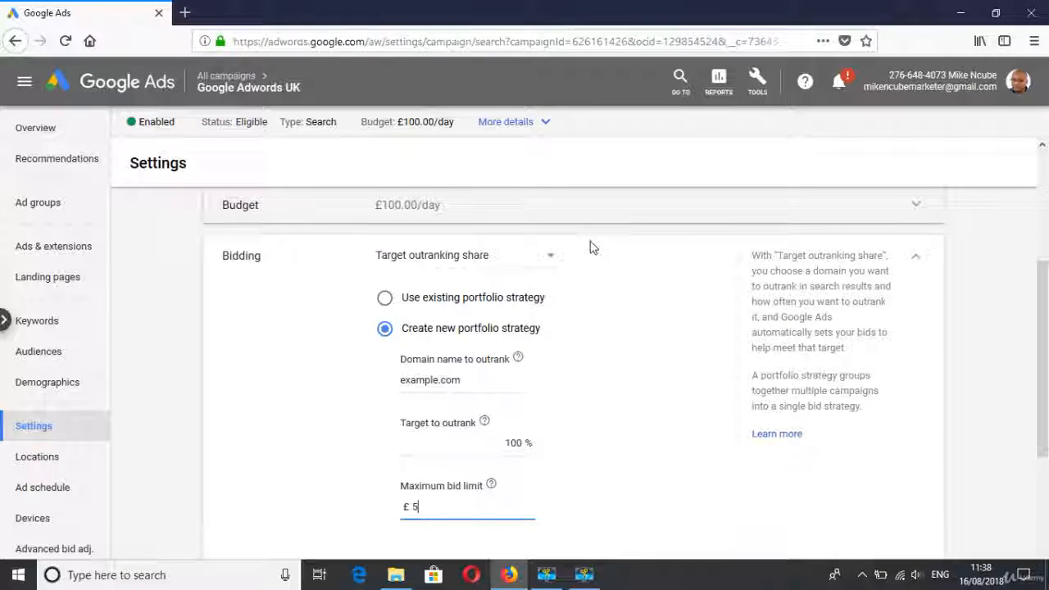
# - Review the descriptions of the automated bid strategies and return the campaign's bidding to Manual CPC
pyautogui.click(553, 258)
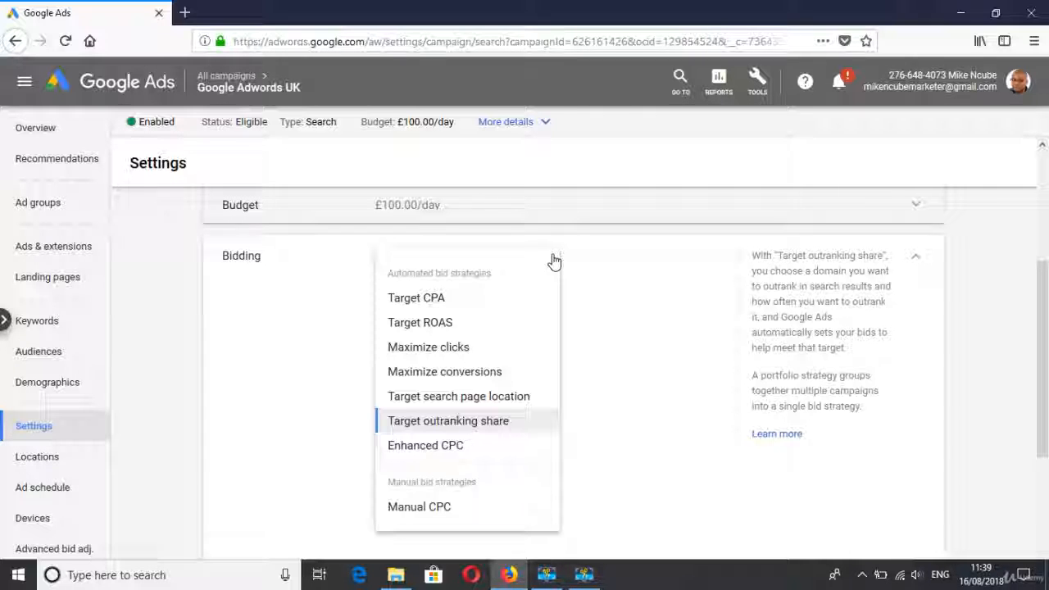
pyautogui.moveTo(431, 301)
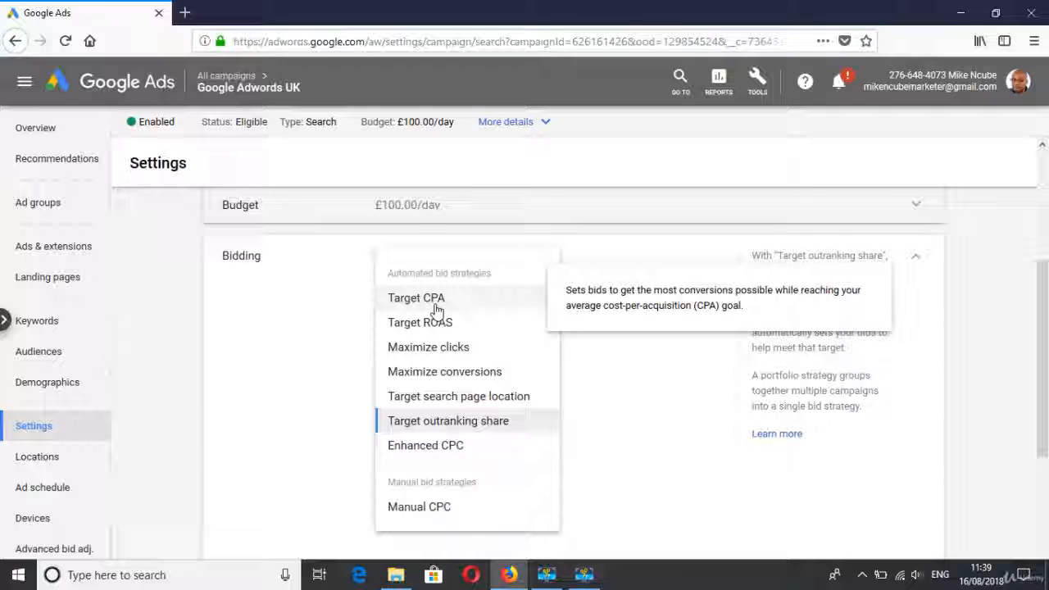
pyautogui.moveTo(435, 332)
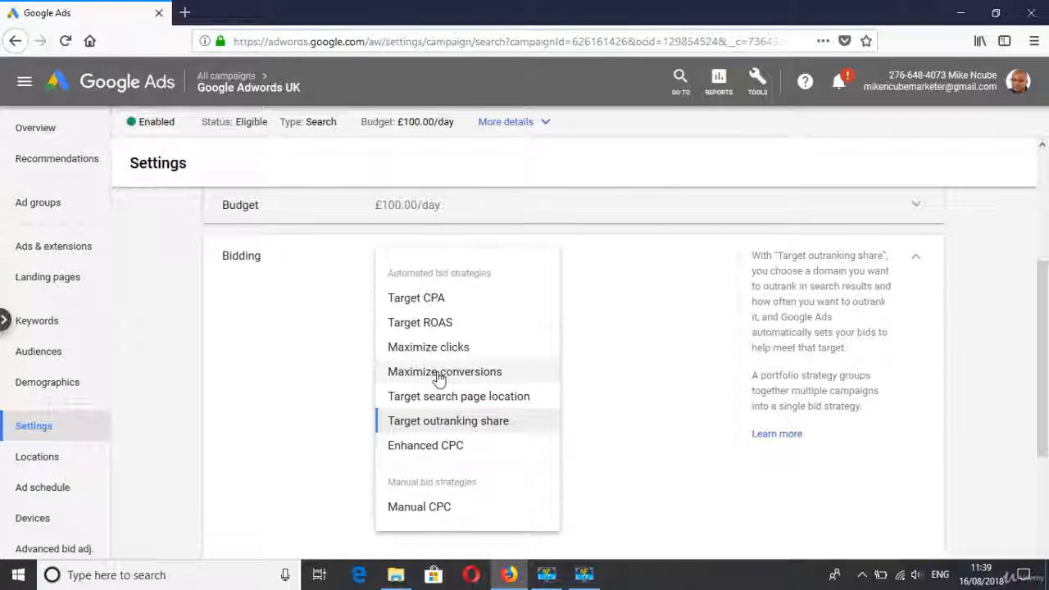
pyautogui.moveTo(440, 376)
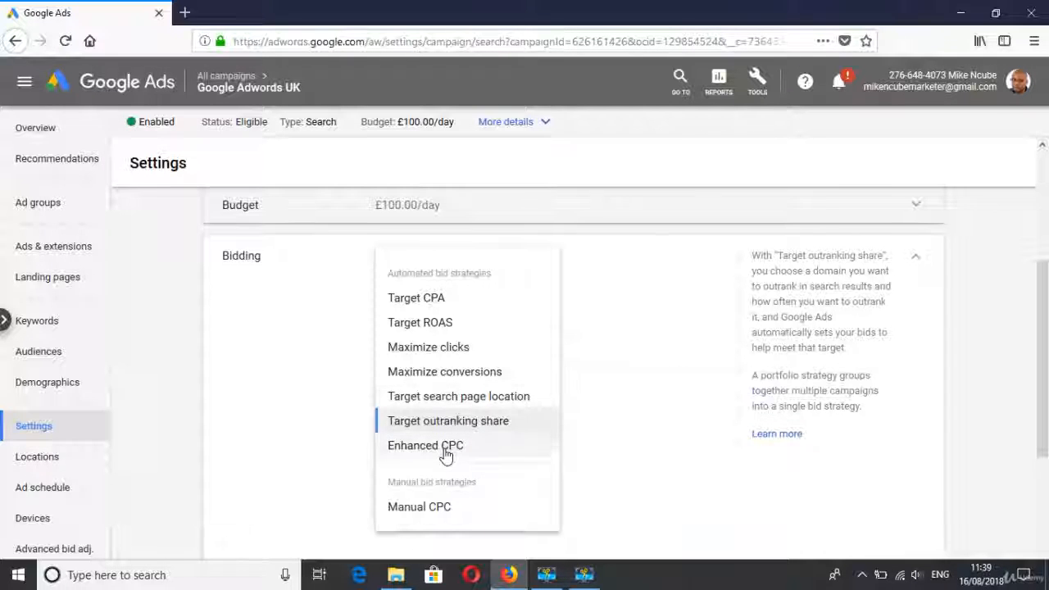
pyautogui.moveTo(447, 455)
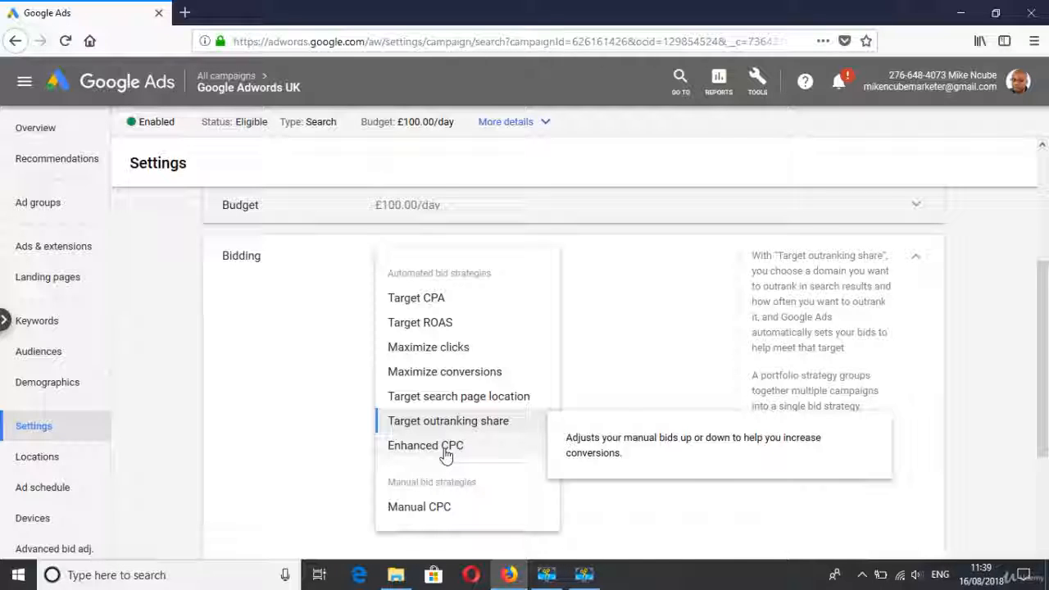
pyautogui.click(432, 513)
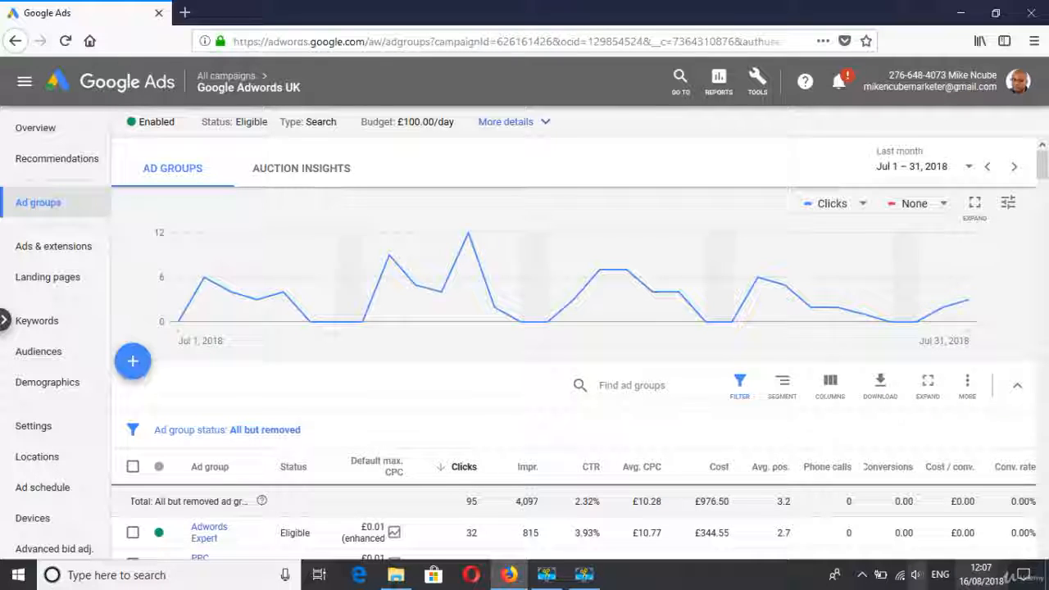
# - Open the bidding section of the campaign settings for a strategy change and review the available bid strategies
pyautogui.click(20, 428)
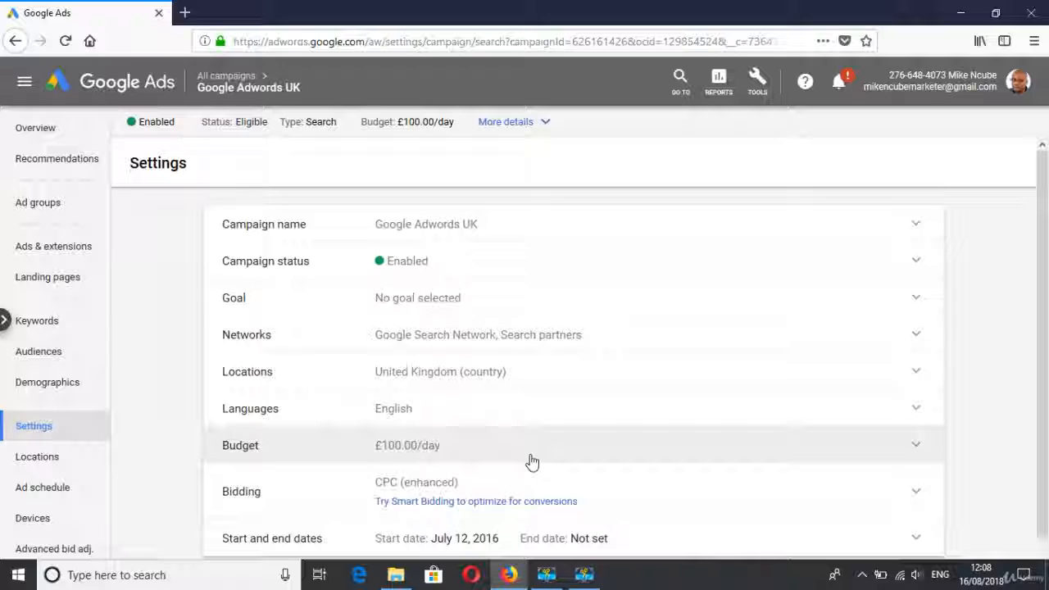
pyautogui.click(916, 495)
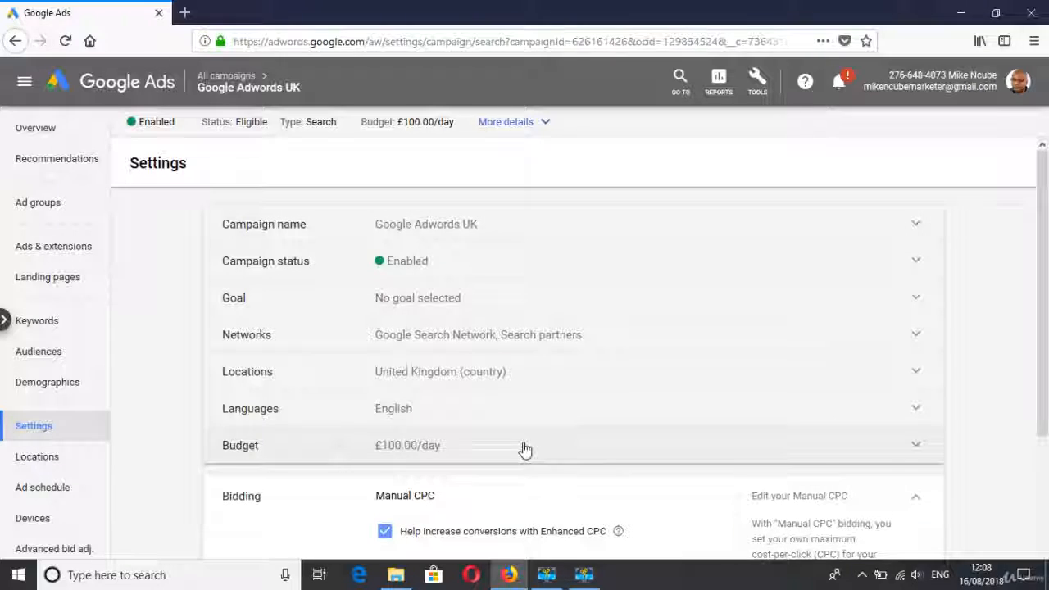
pyautogui.moveTo(1045, 413); pyautogui.dragTo(1048, 504)
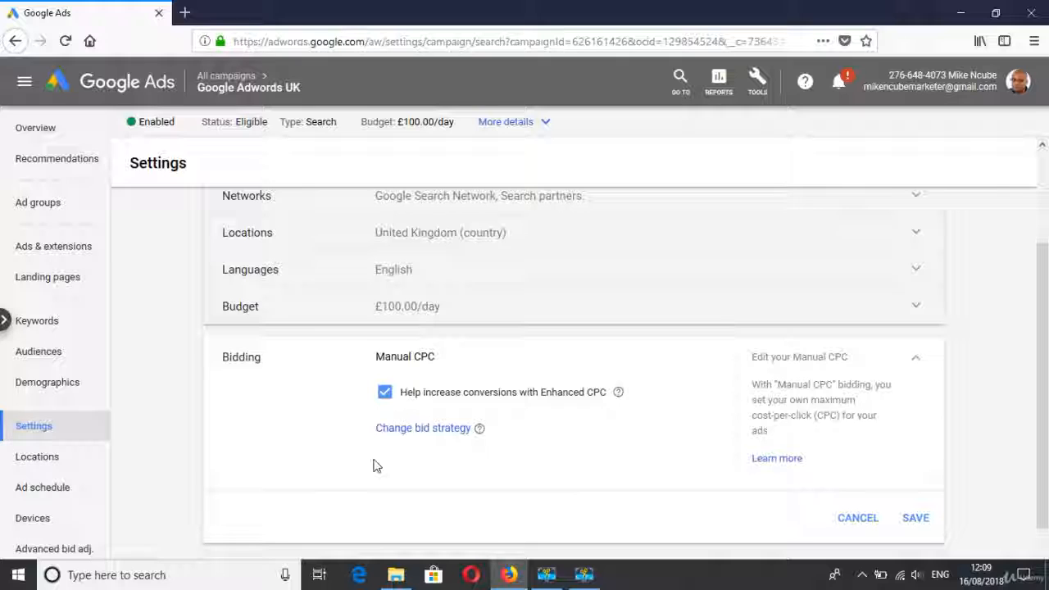
pyautogui.click(427, 430)
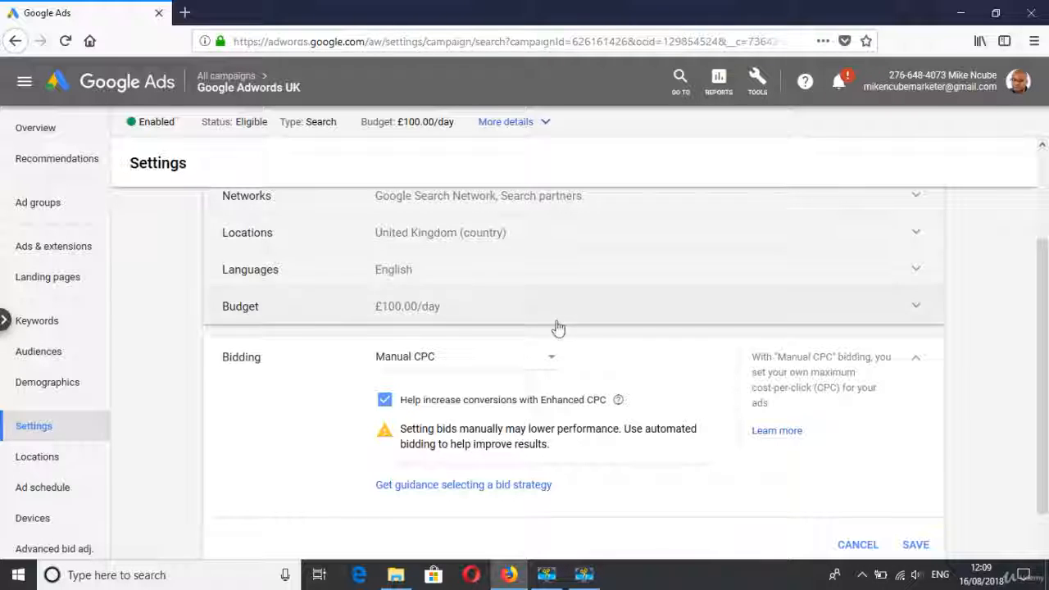
pyautogui.click(550, 361)
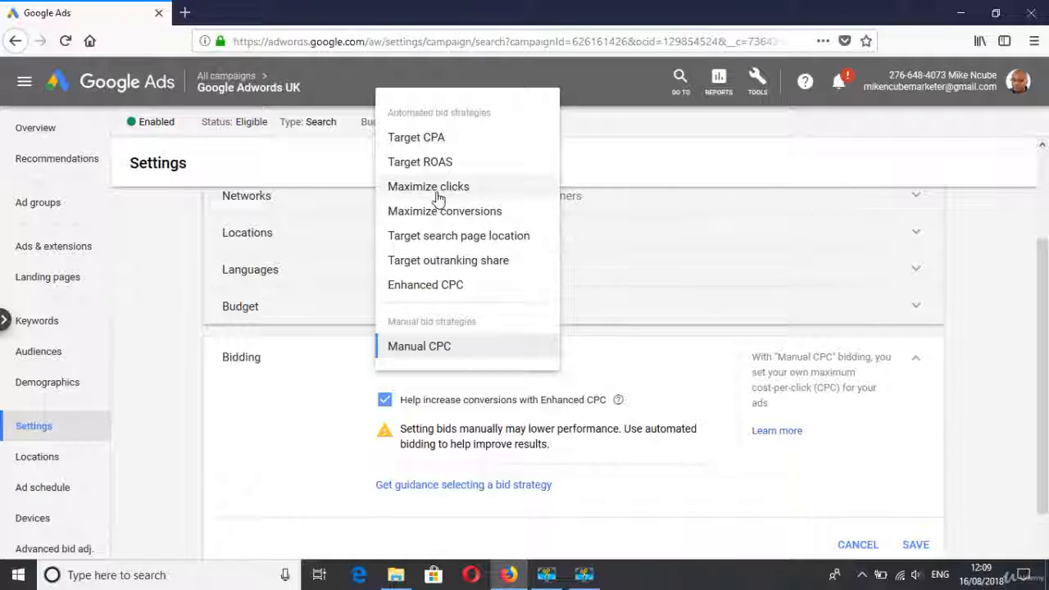
pyautogui.moveTo(439, 198)
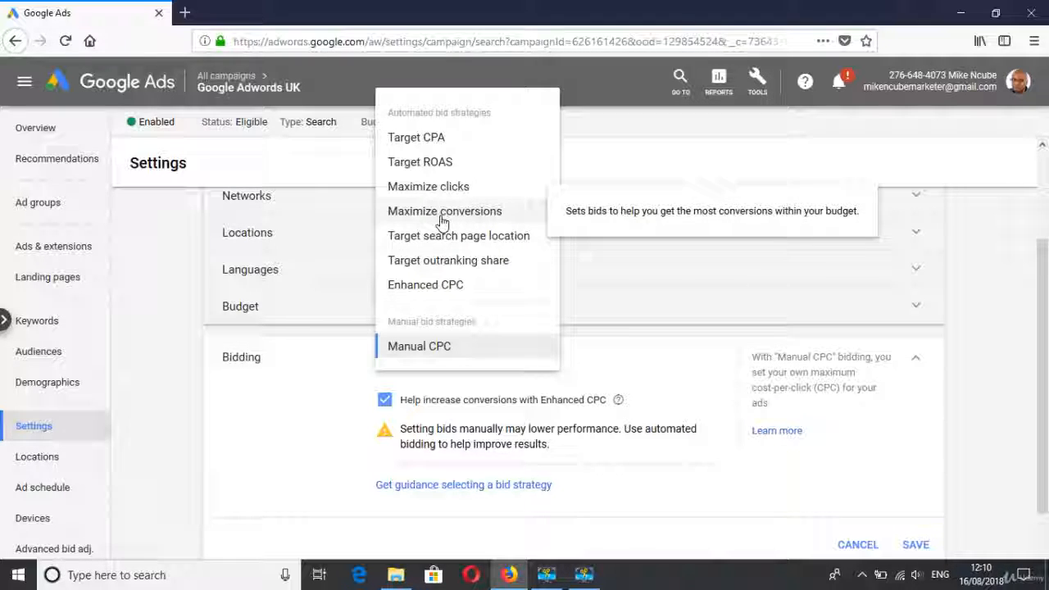
# - Choose Target outranking share with a new portfolio strategy for domain example.co.uk, an 80% target to outrank and a £3.00 maximum bid limit
pyautogui.click(449, 263)
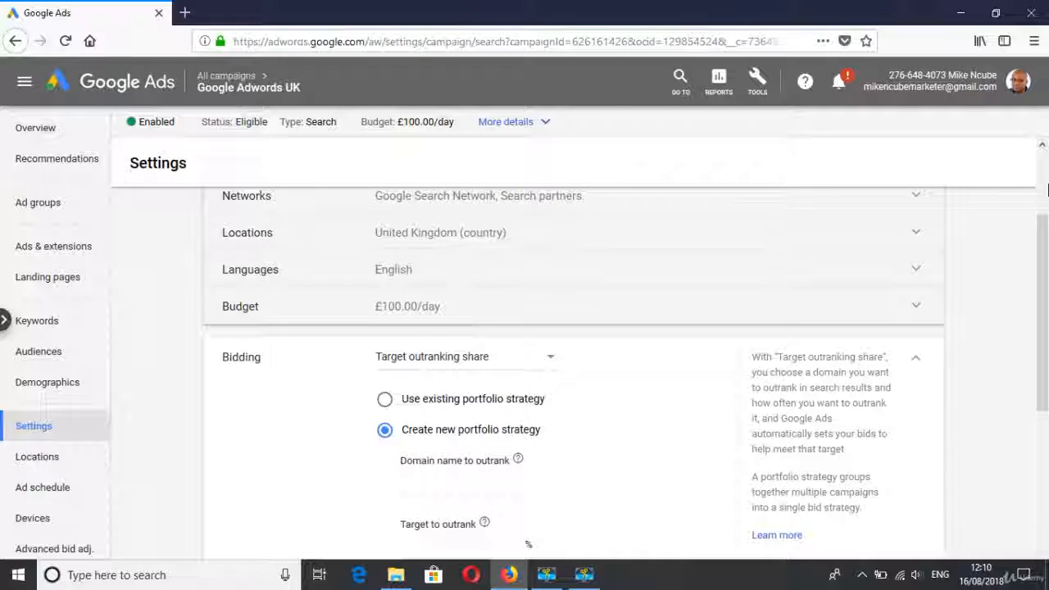
pyautogui.moveTo(1047, 248); pyautogui.dragTo(1048, 328)
pyautogui.click(448, 305)
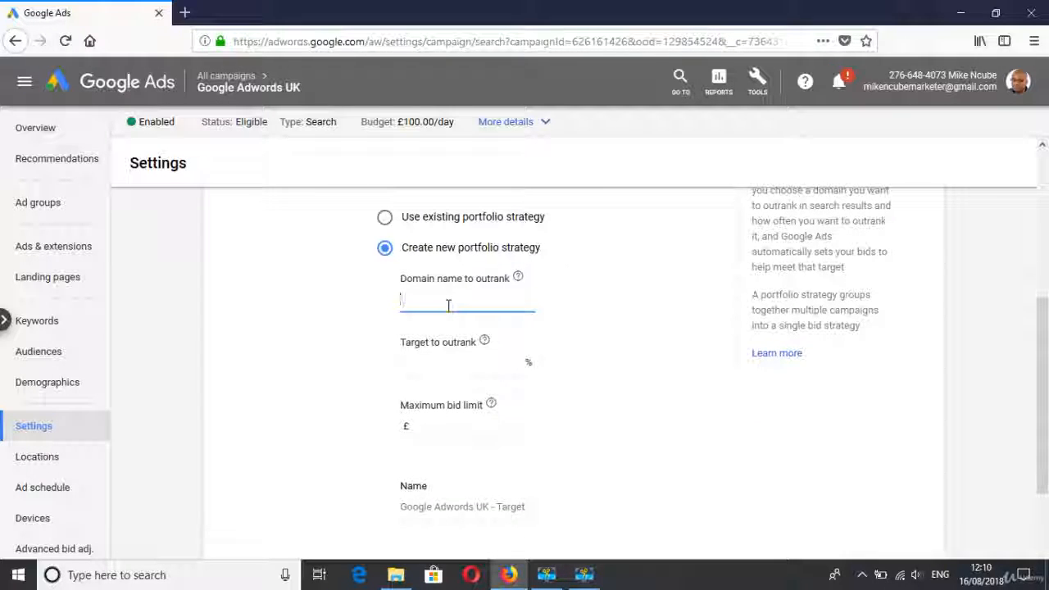
pyautogui.write('example.co.uk')
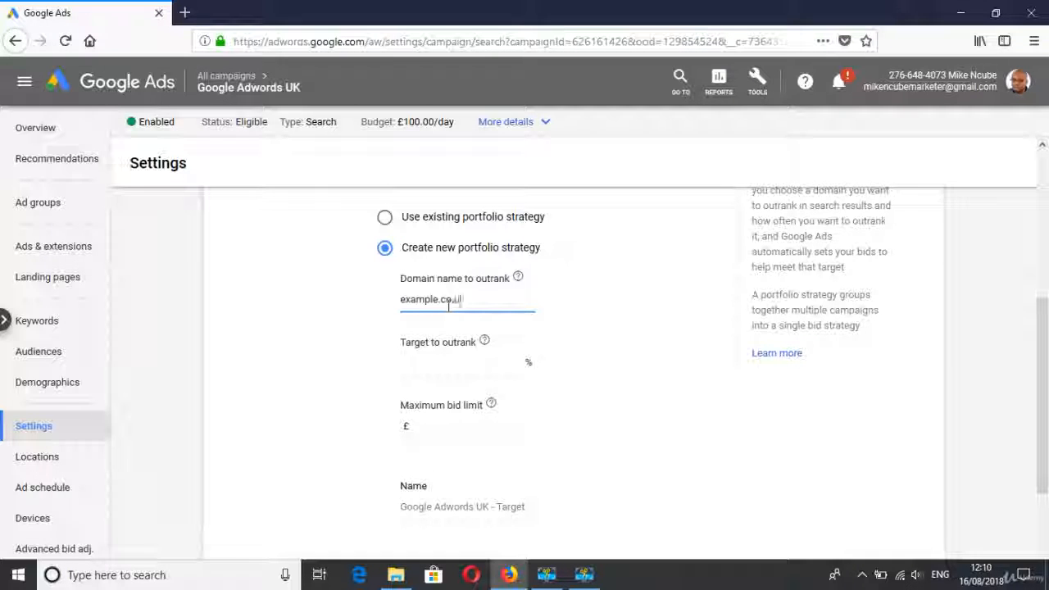
pyautogui.click(459, 365)
pyautogui.write('80')
pyautogui.click(434, 430)
pyautogui.write('3.00')
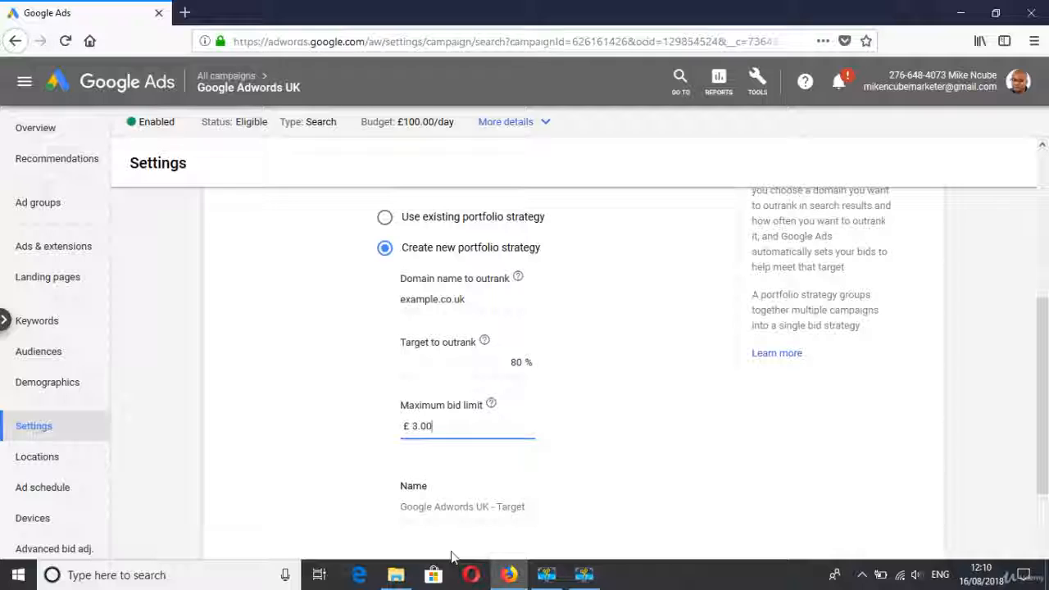
pyautogui.click(449, 514)
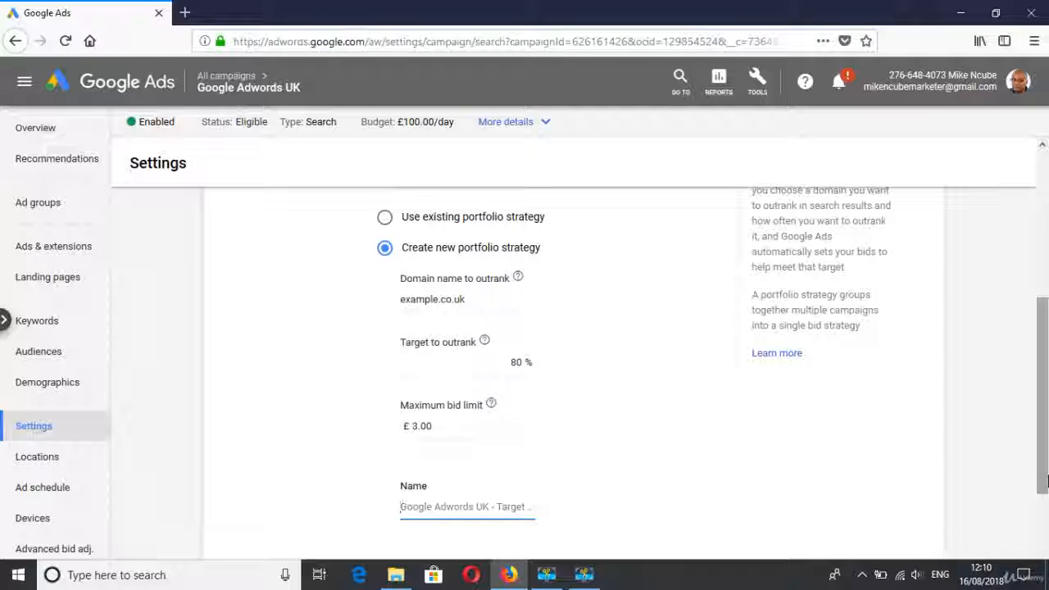
pyautogui.scroll(-2, 1046, 484)
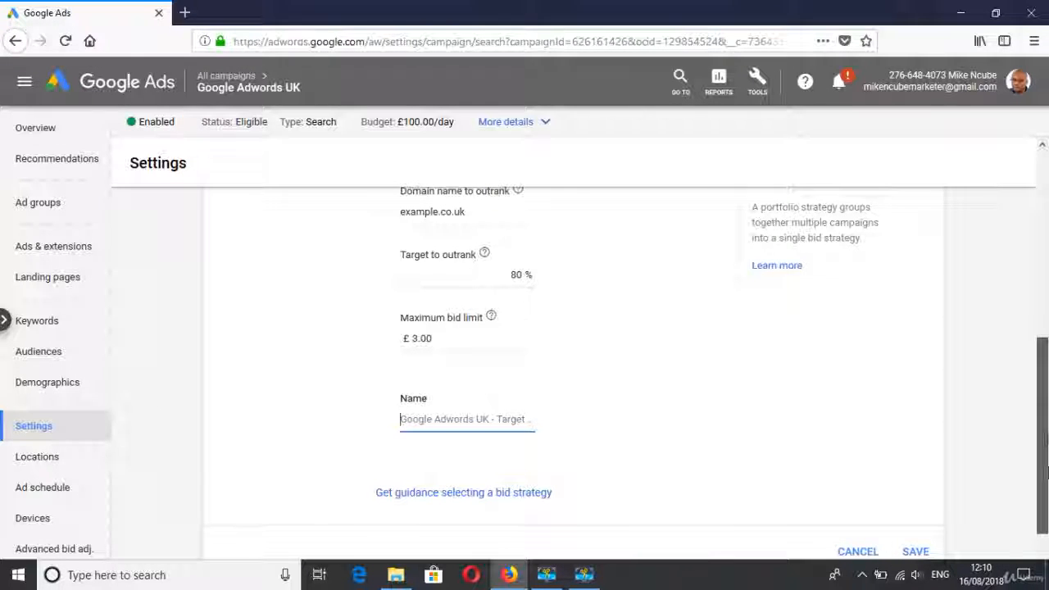
pyautogui.scroll(2, 1046, 471)
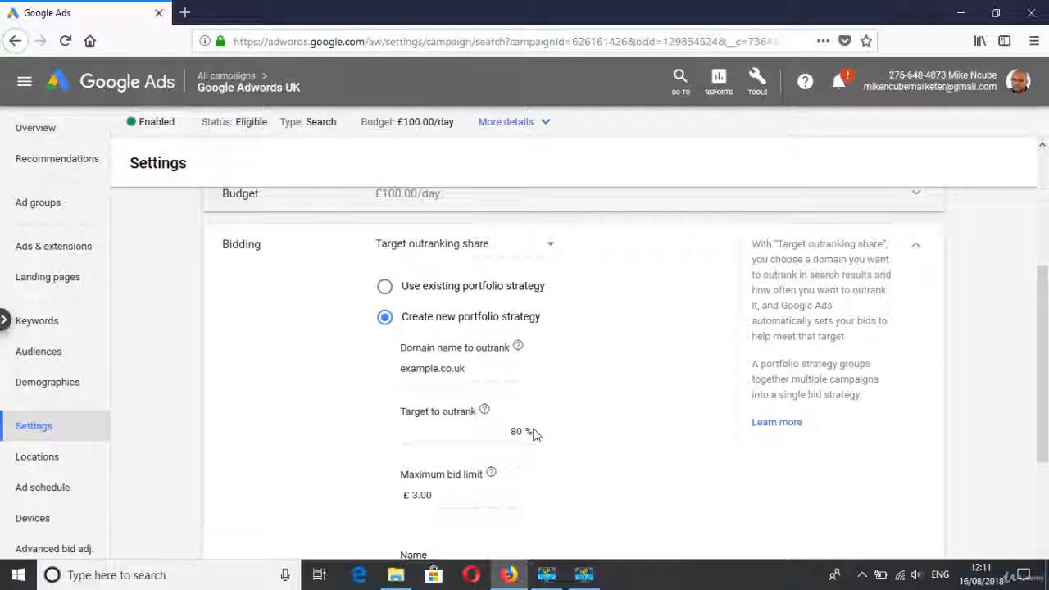
# - Leave the campaign settings and view the campaign's search keywords with their maximum CPC bids
pyautogui.click(33, 321)
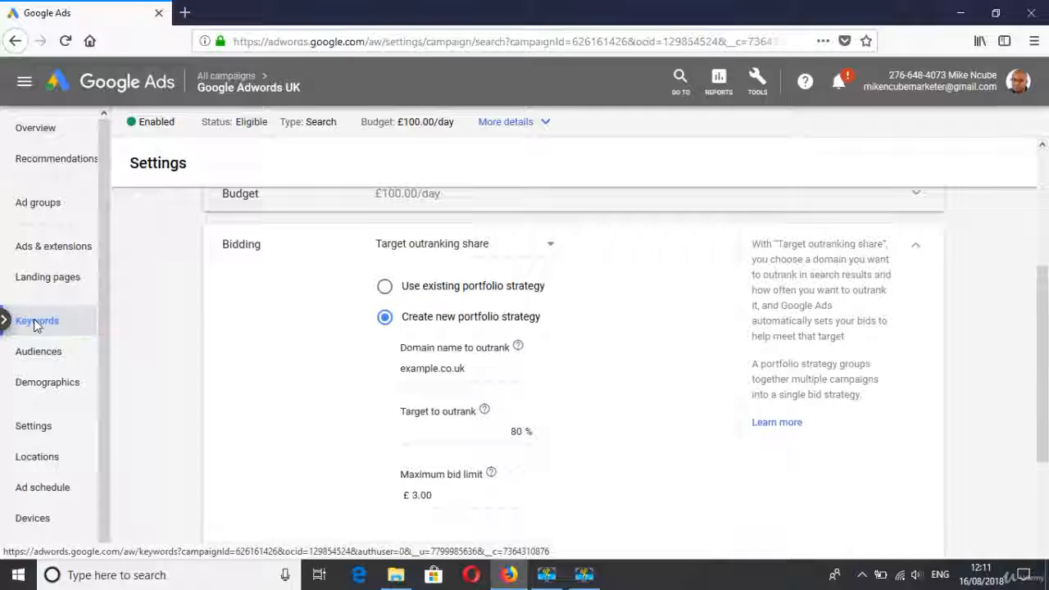
pyautogui.click(623, 341)
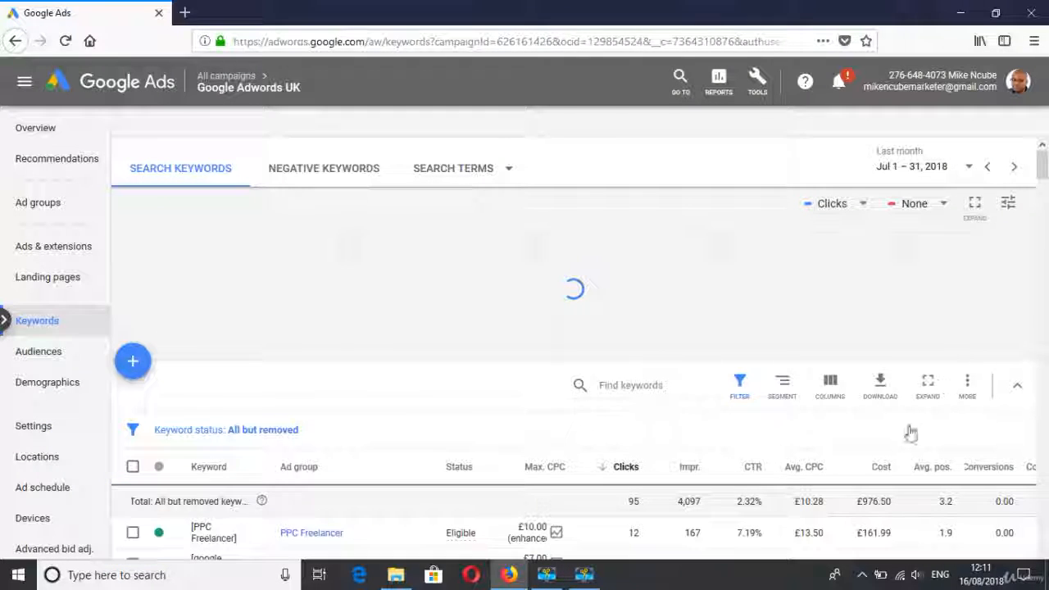
pyautogui.moveTo(1046, 175)
pyautogui.mouseDown()
pyautogui.moveTo(1046, 200)
pyautogui.moveTo(1046, 186)
pyautogui.mouseUp()
pyautogui.scroll(-2, 932, 340)
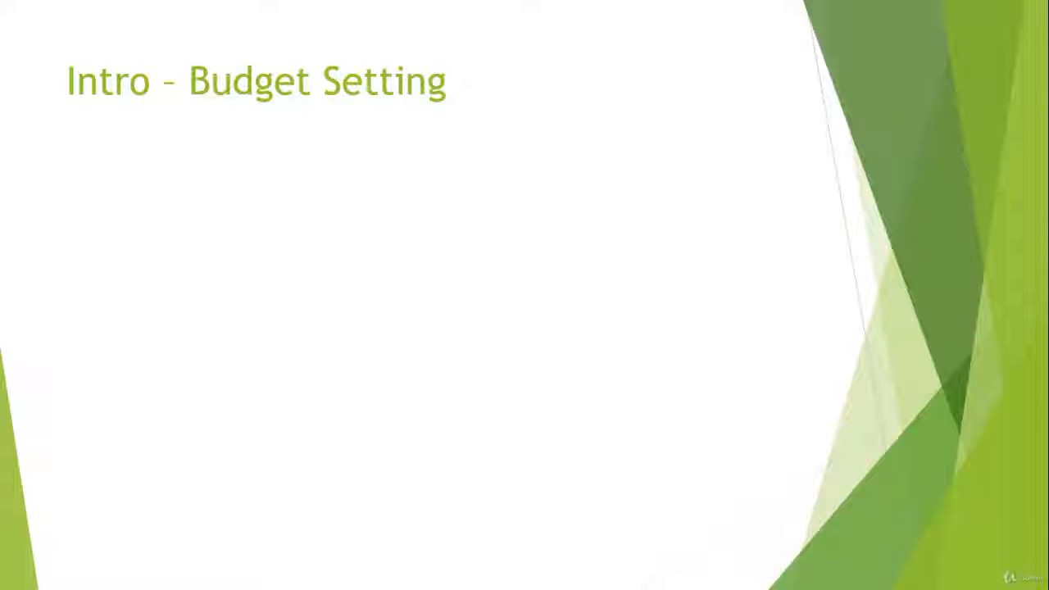
pyautogui.press('Right')
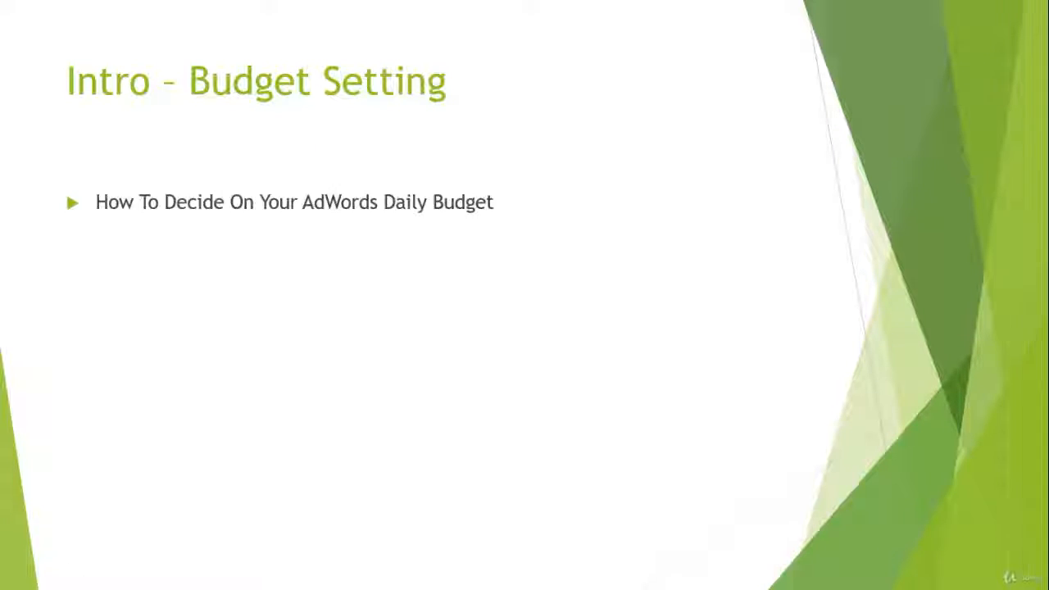
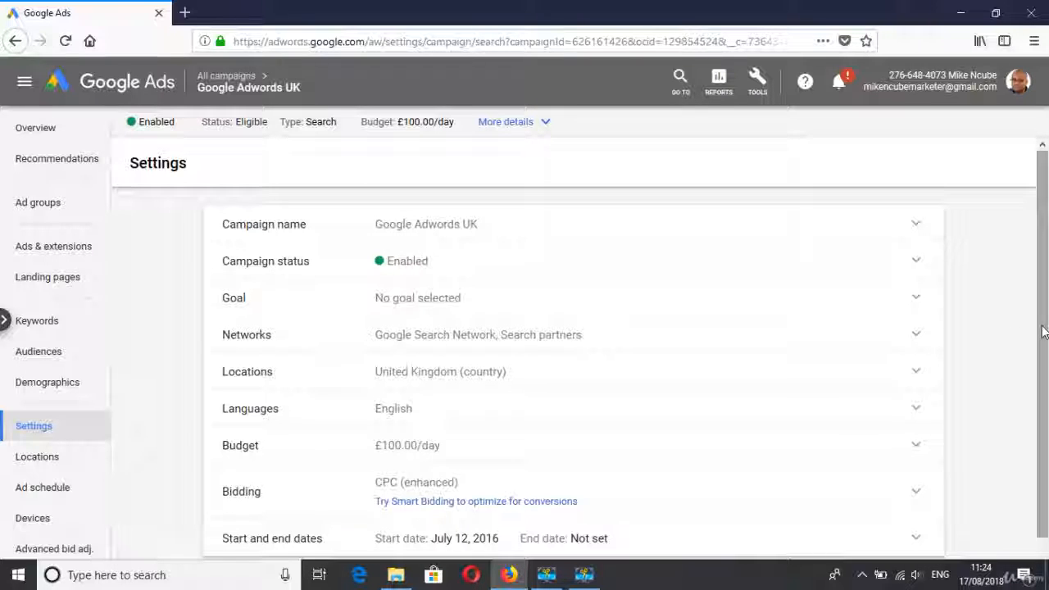
# - Open the daily budget setting of the Google Adwords UK campaign for editing and review its spending explanation
pyautogui.scroll(-1, 1043, 330)
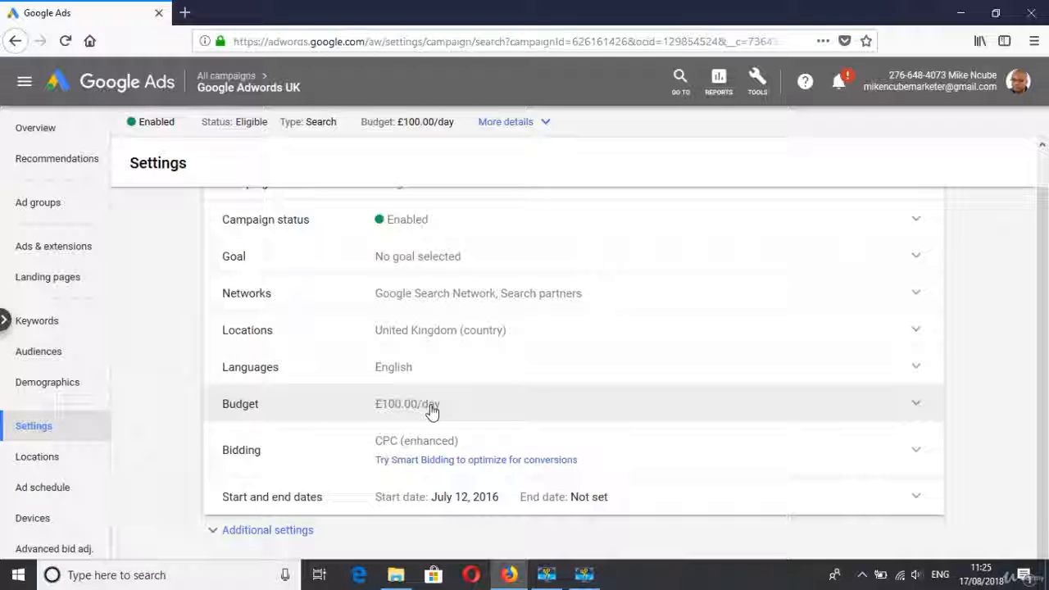
pyautogui.click(432, 412)
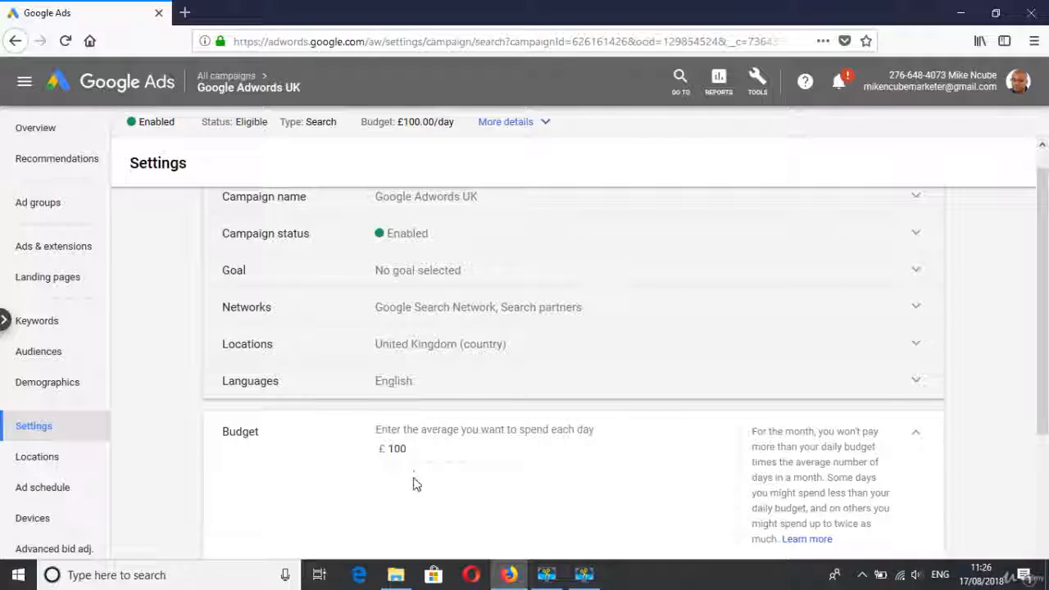
pyautogui.click(409, 453)
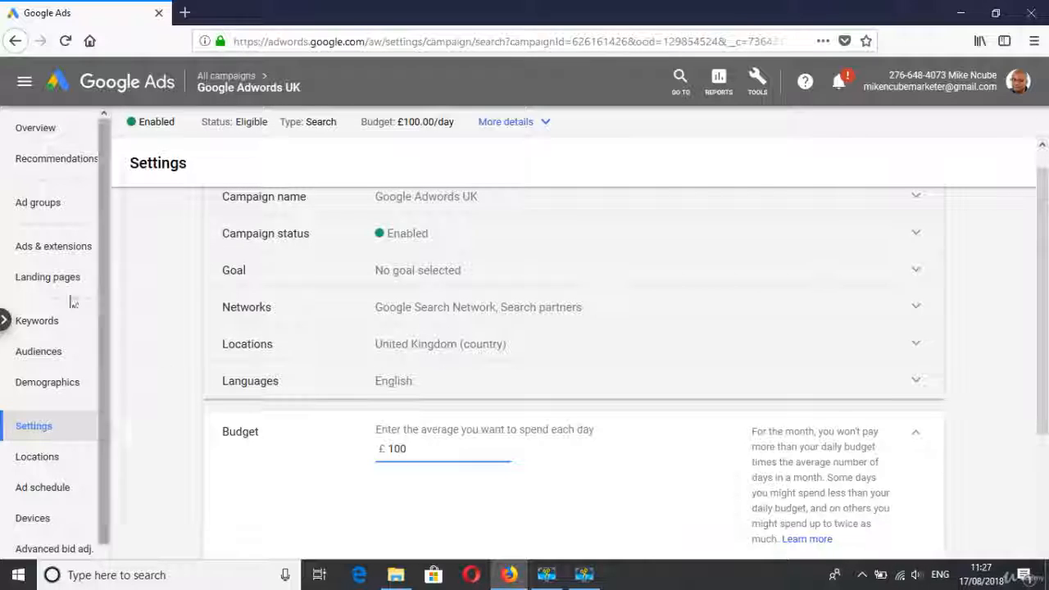
# - Add the competitive metrics Search lost IS (budget), Search impr. share and Search lost IS (rank) as columns to the campaign's ad groups table
pyautogui.click(38, 211)
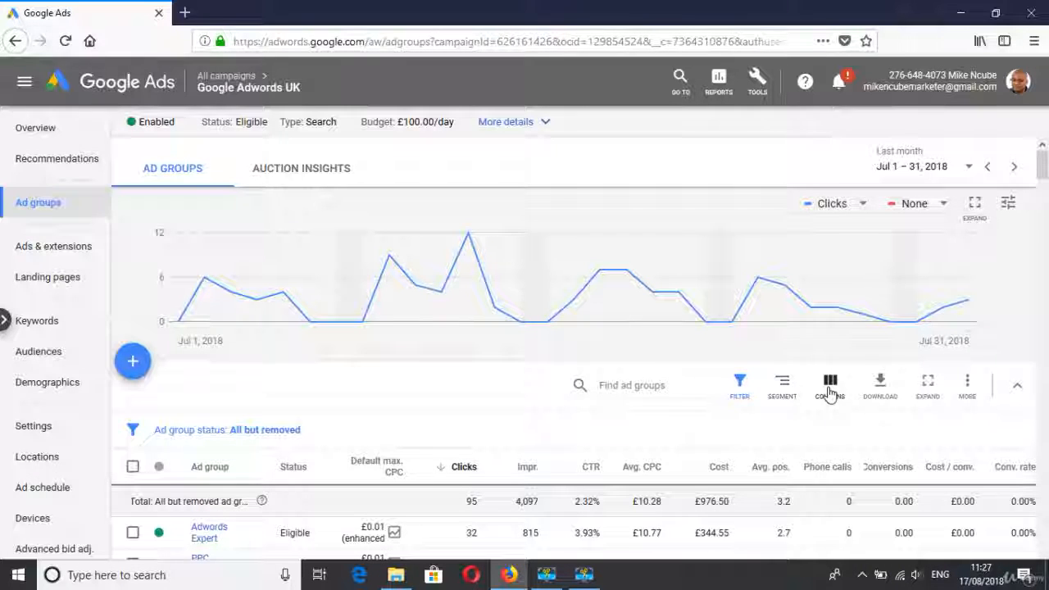
pyautogui.click(830, 389)
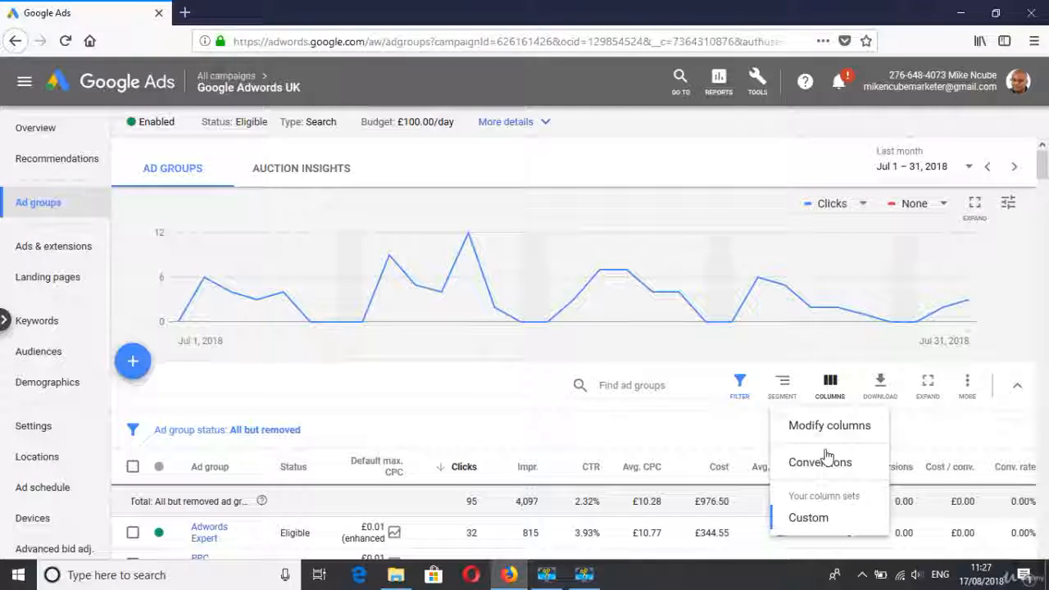
pyautogui.click(829, 426)
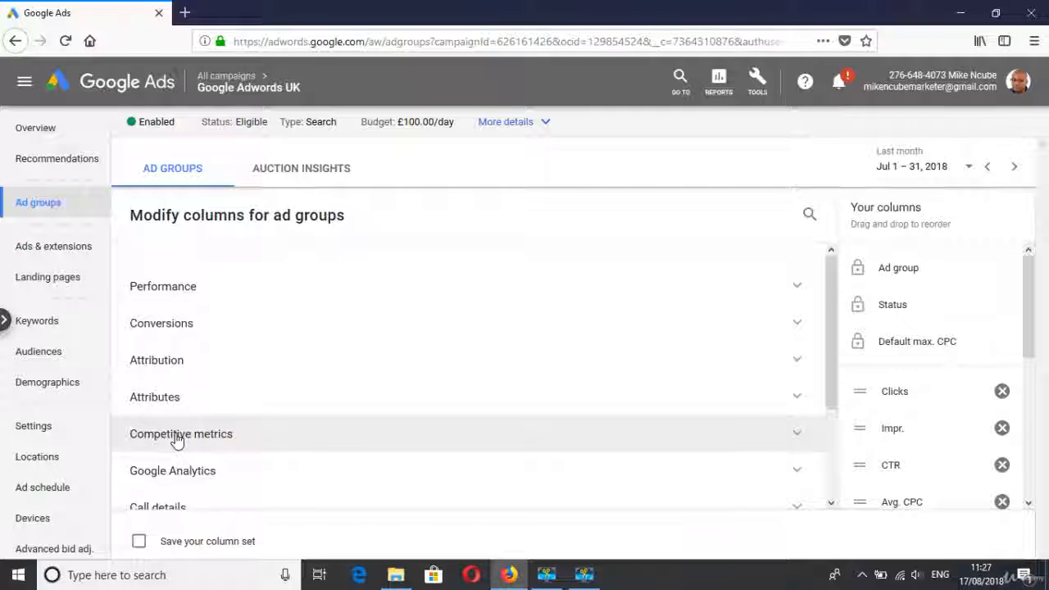
pyautogui.click(176, 440)
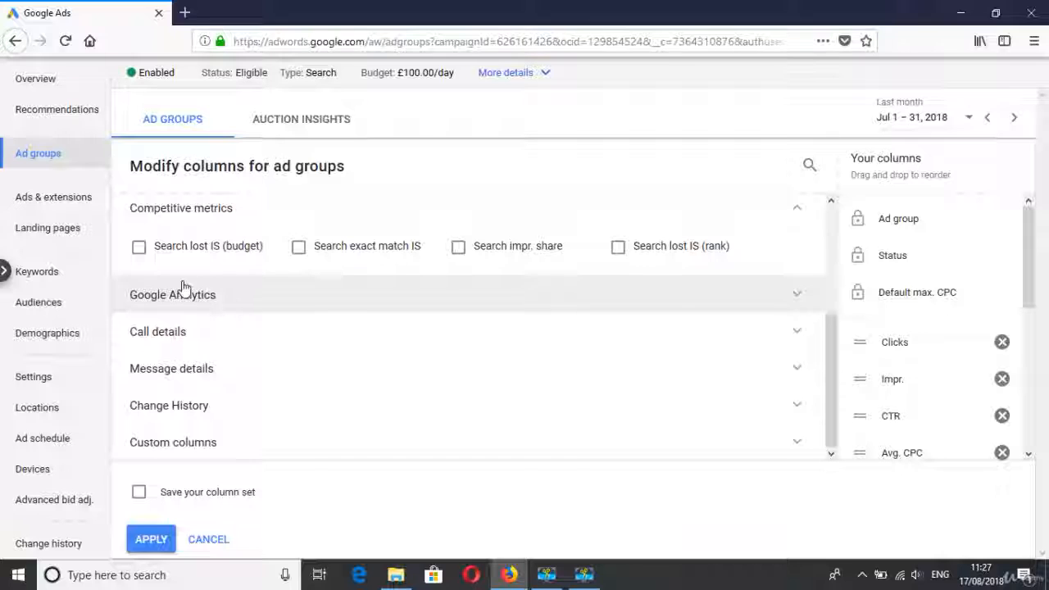
pyautogui.click(139, 247)
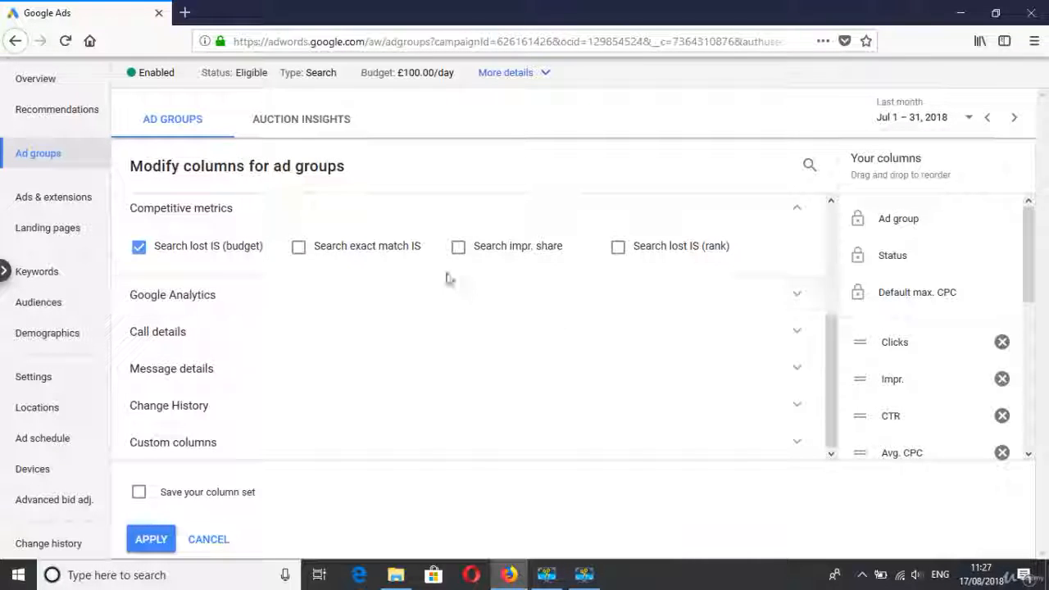
pyautogui.click(459, 249)
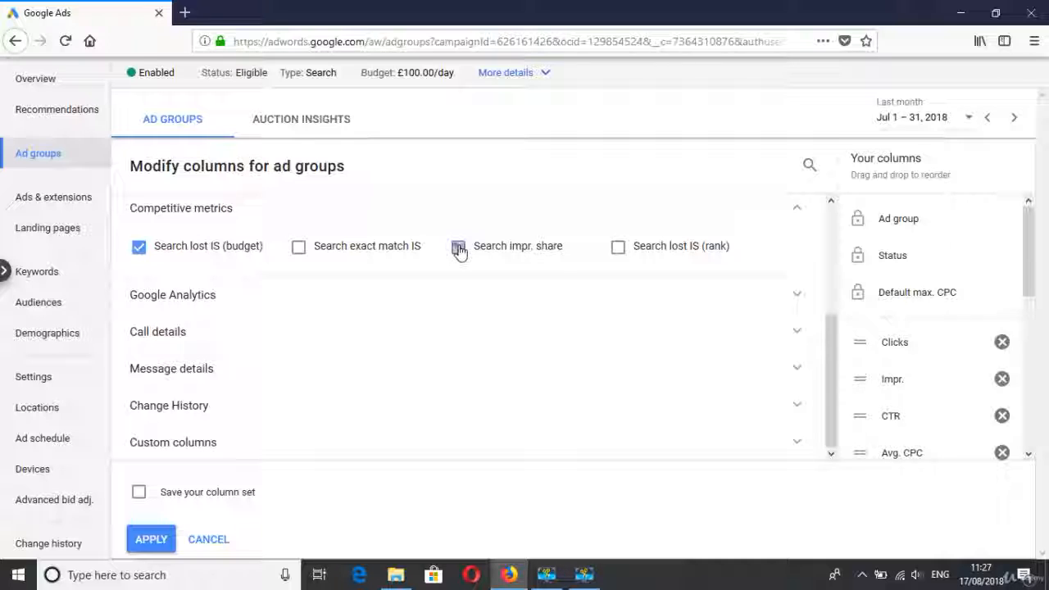
pyautogui.click(619, 256)
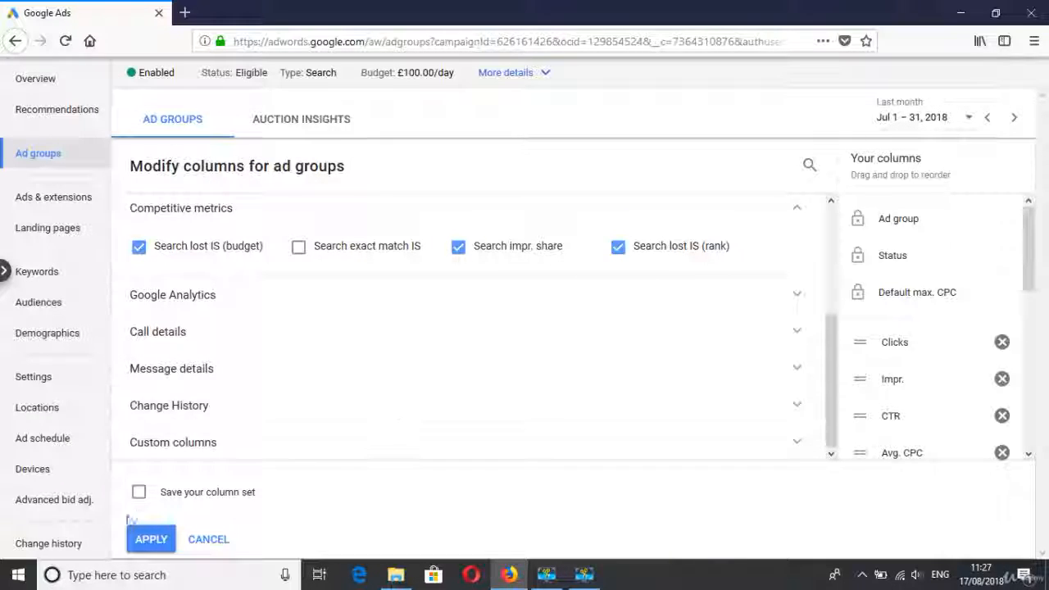
pyautogui.click(148, 539)
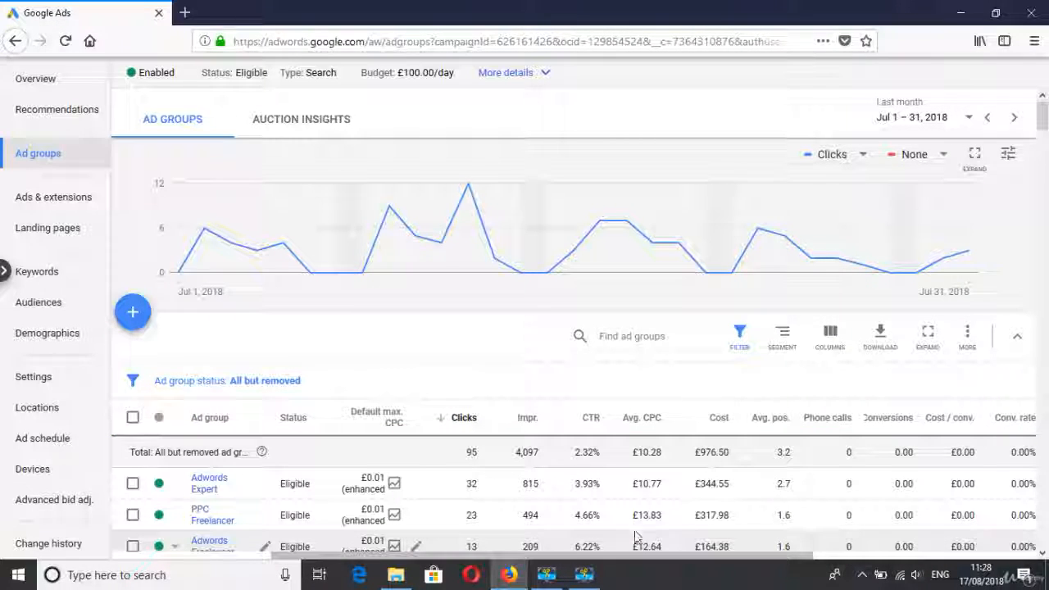
pyautogui.moveTo(634, 563); pyautogui.dragTo(735, 532)
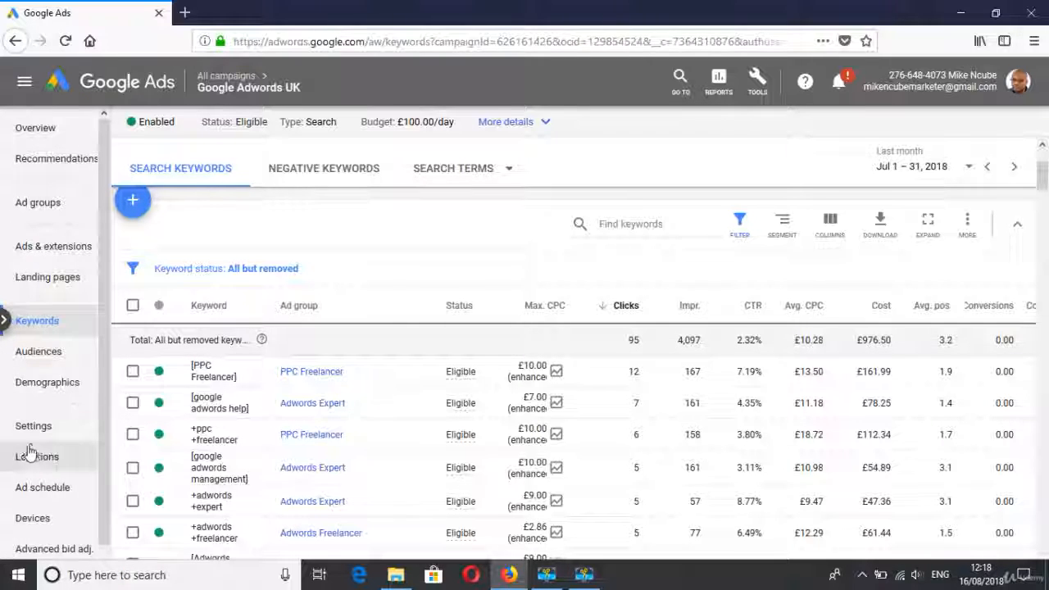
# - Open the campaign's daily budget setting and locate the Shared budgets option among the shared library tools
pyautogui.click(51, 434)
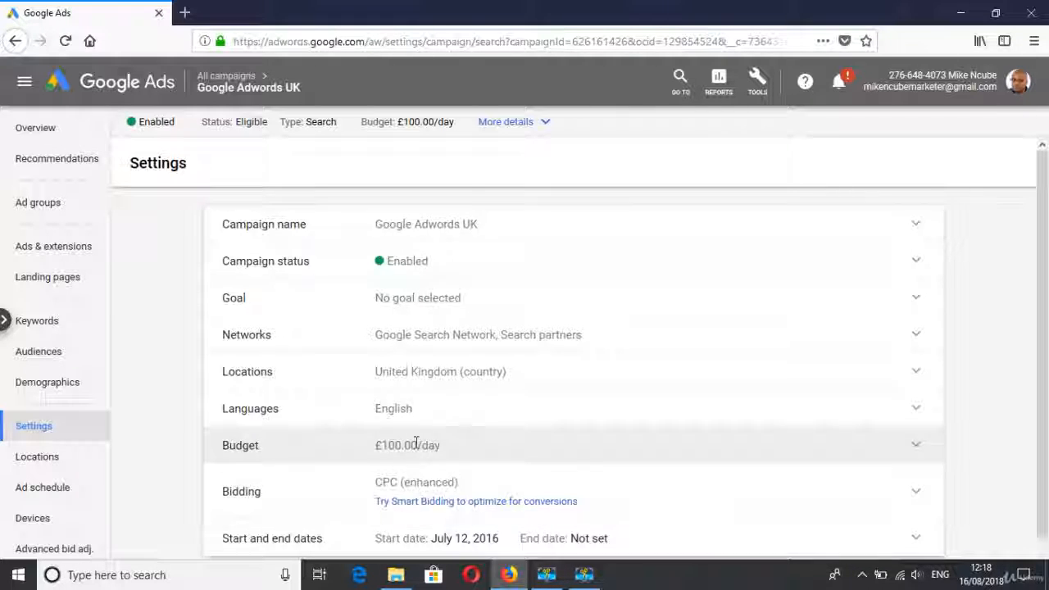
pyautogui.click(416, 442)
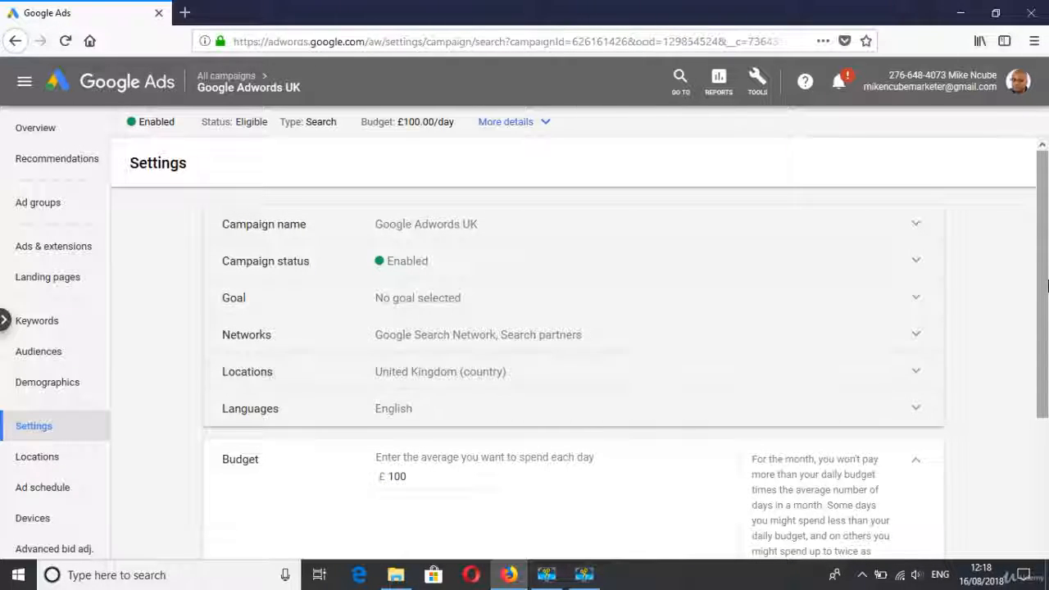
pyautogui.click(757, 97)
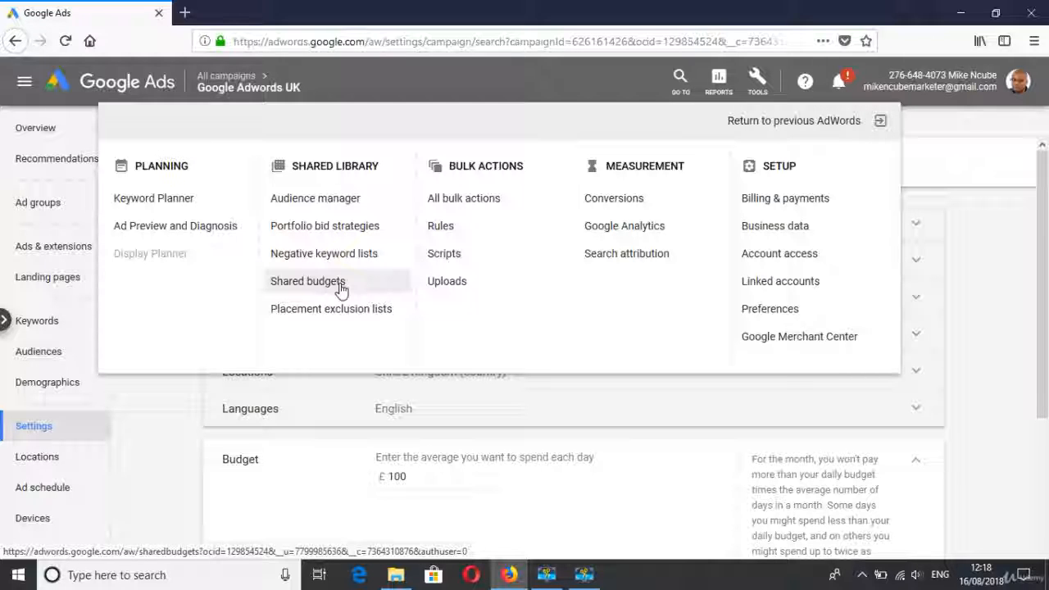
pyautogui.click(1043, 217)
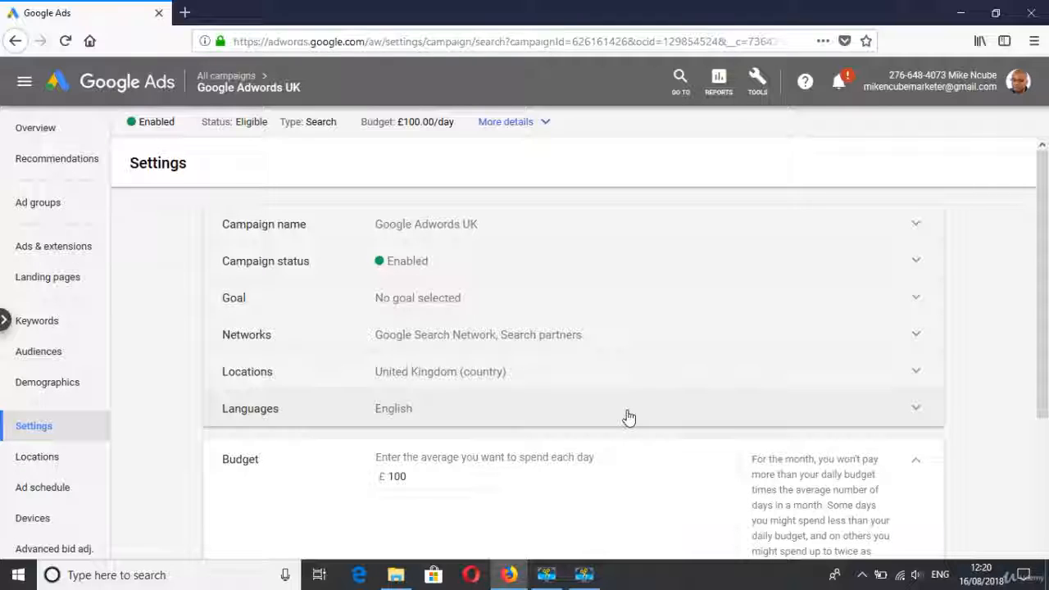
# - Review the campaign's search keywords, comparing their maximum CPC bids with average CPC and cost
pyautogui.click(47, 325)
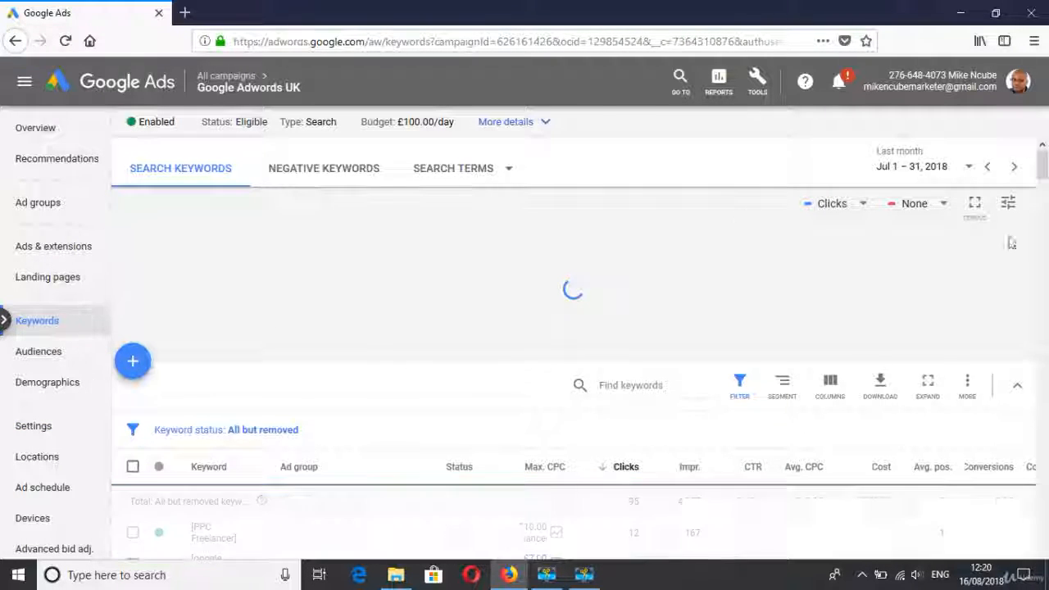
pyautogui.scroll(-5, 605, 344)
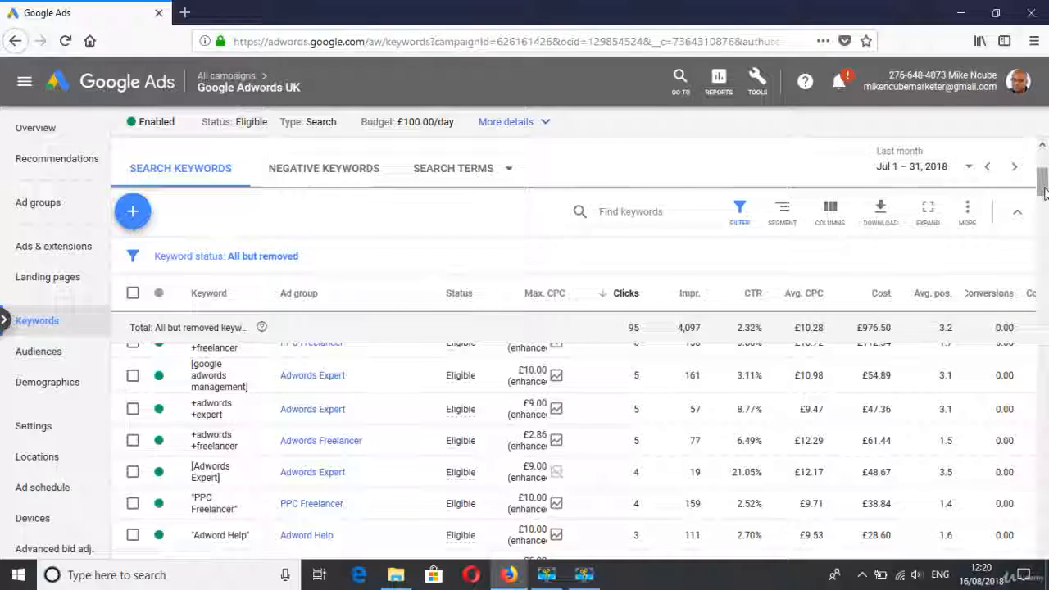
pyautogui.scroll(2, 1042, 187)
pyautogui.moveTo(1045, 182); pyautogui.dragTo(1046, 183)
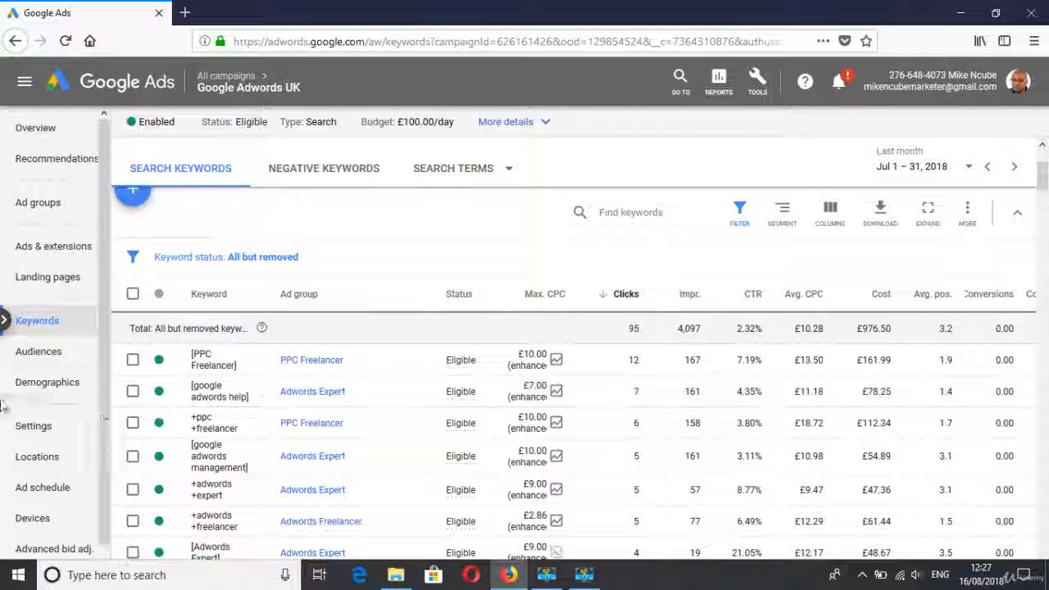
# - Return to the campaign's budget setting and try deleting digits from the average daily spend
pyautogui.click(50, 428)
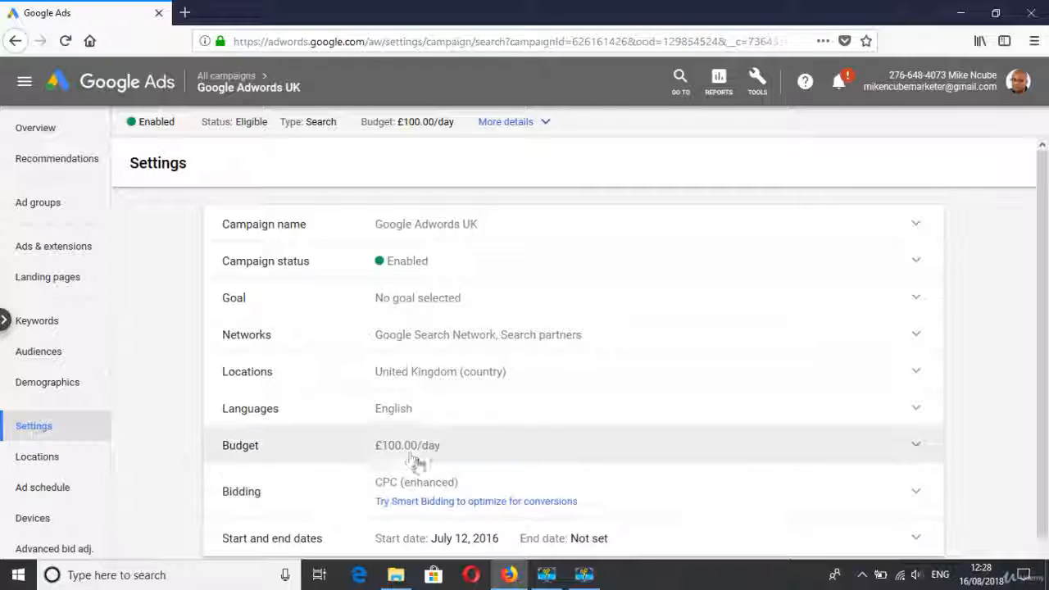
pyautogui.click(410, 458)
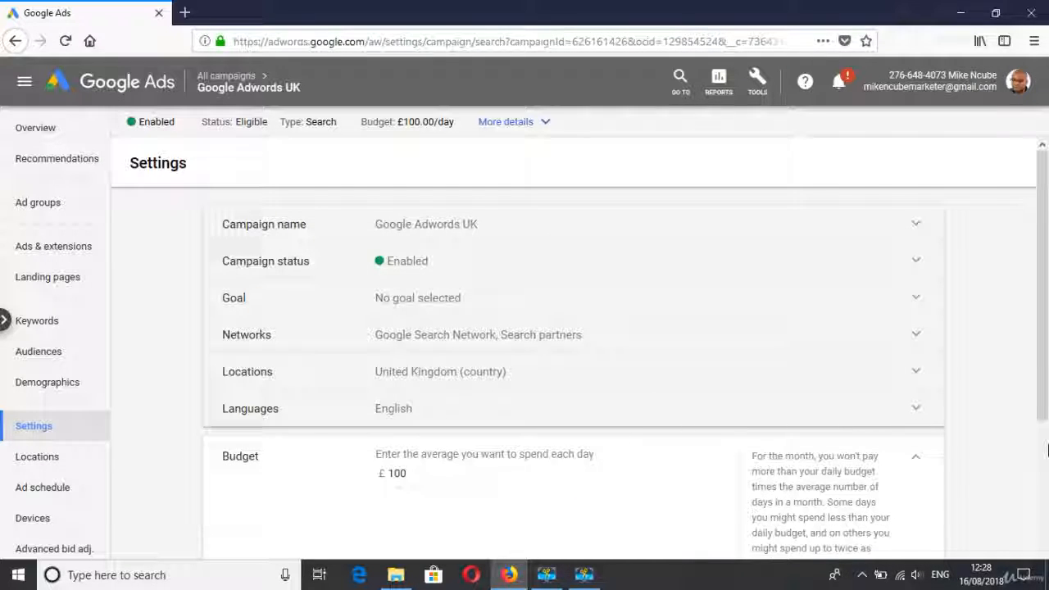
pyautogui.moveTo(1045, 312); pyautogui.dragTo(1031, 389)
pyautogui.click(417, 352)
pyautogui.press('BackSpace')
pyautogui.press('BackSpace')
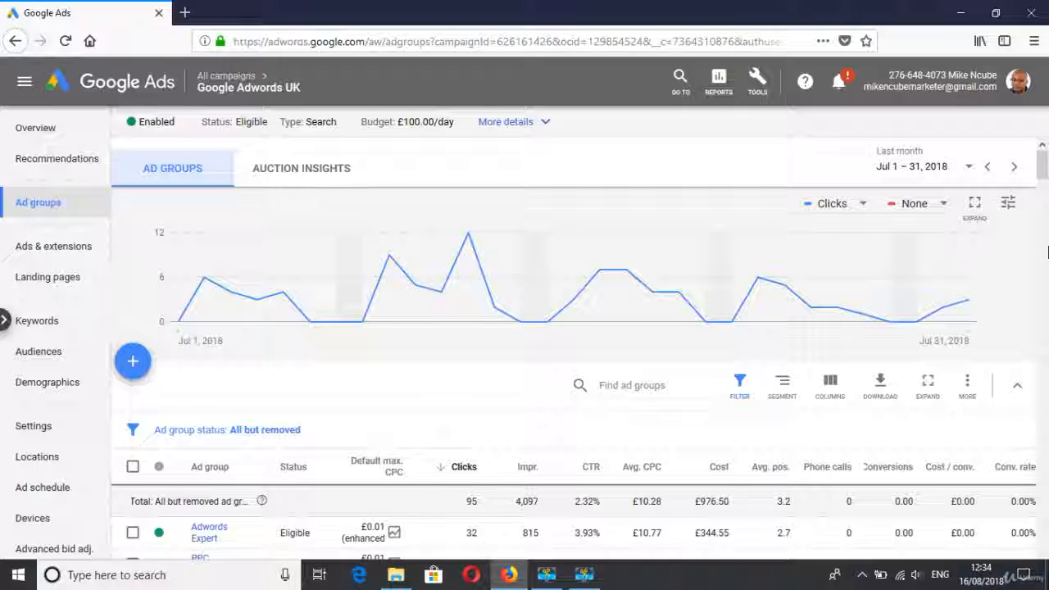
# - Examine the auction insights for the campaign's ad groups and the click costs of its search keywords
pyautogui.click(322, 184)
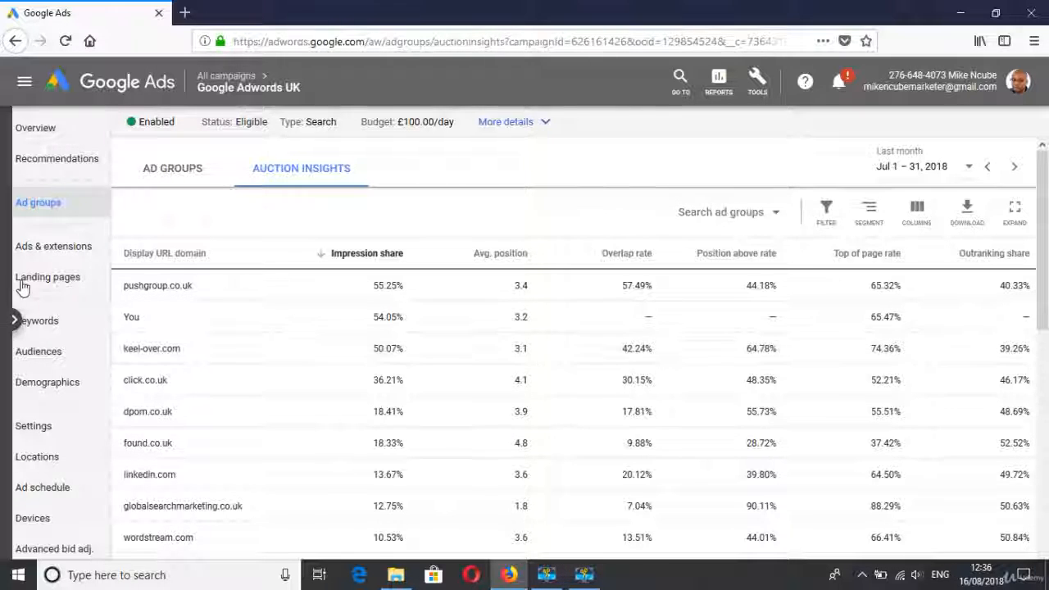
pyautogui.click(36, 322)
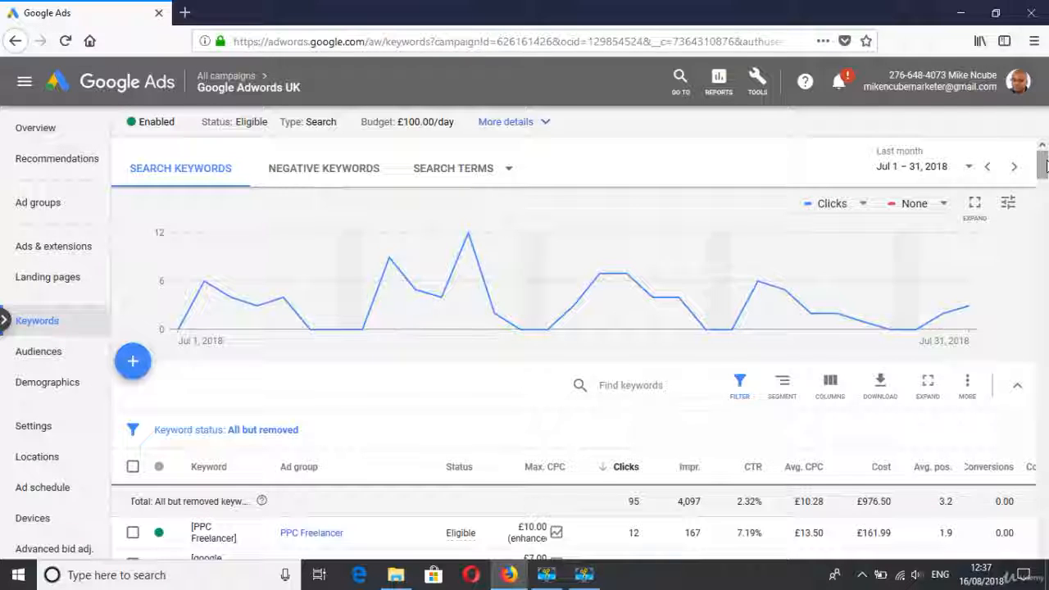
pyautogui.moveTo(1045, 164); pyautogui.dragTo(1045, 180)
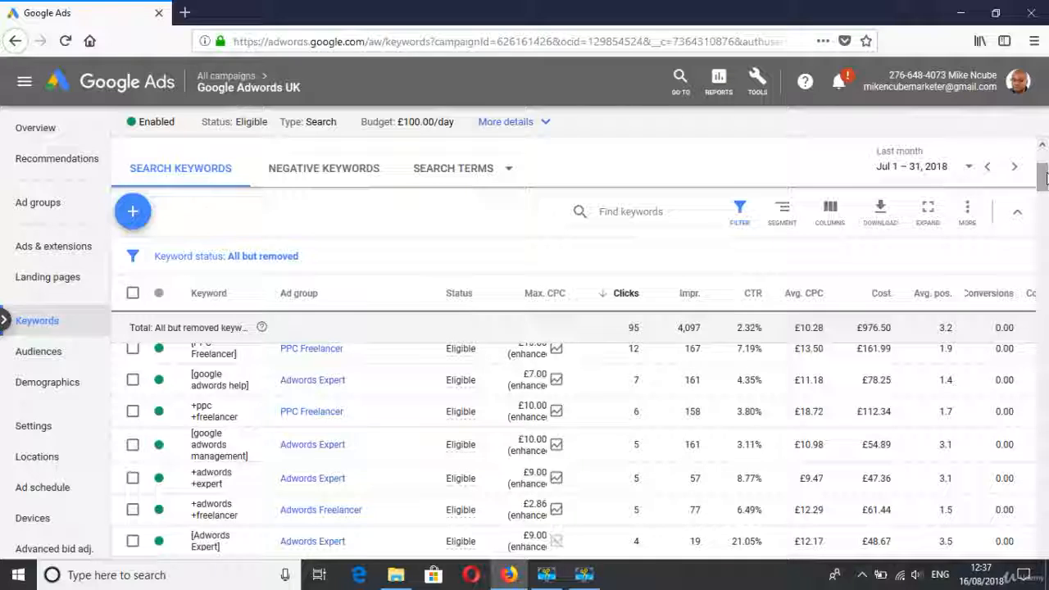
pyautogui.click(758, 89)
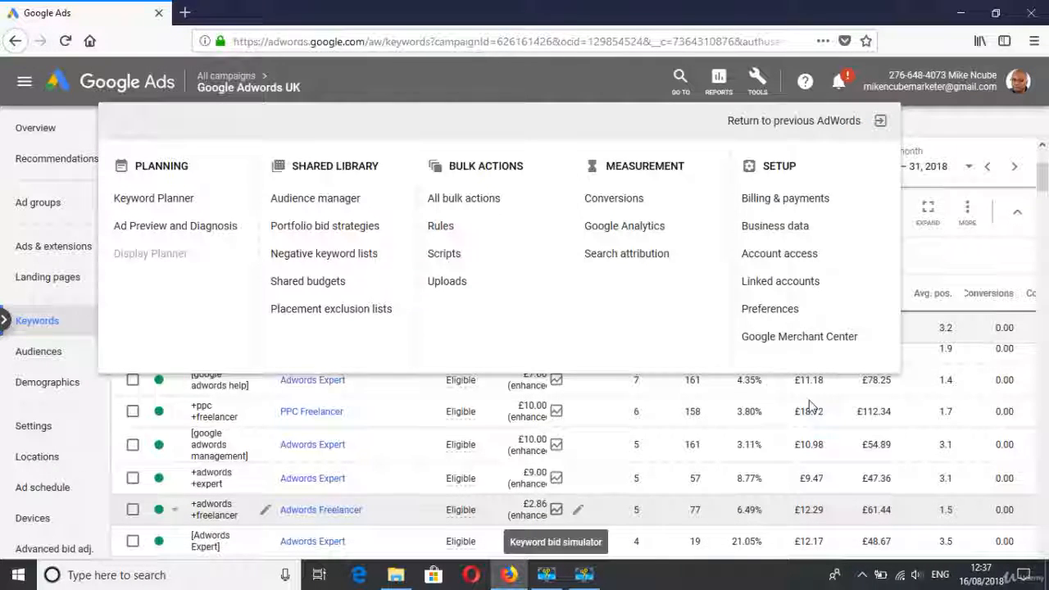
pyautogui.click(1045, 180)
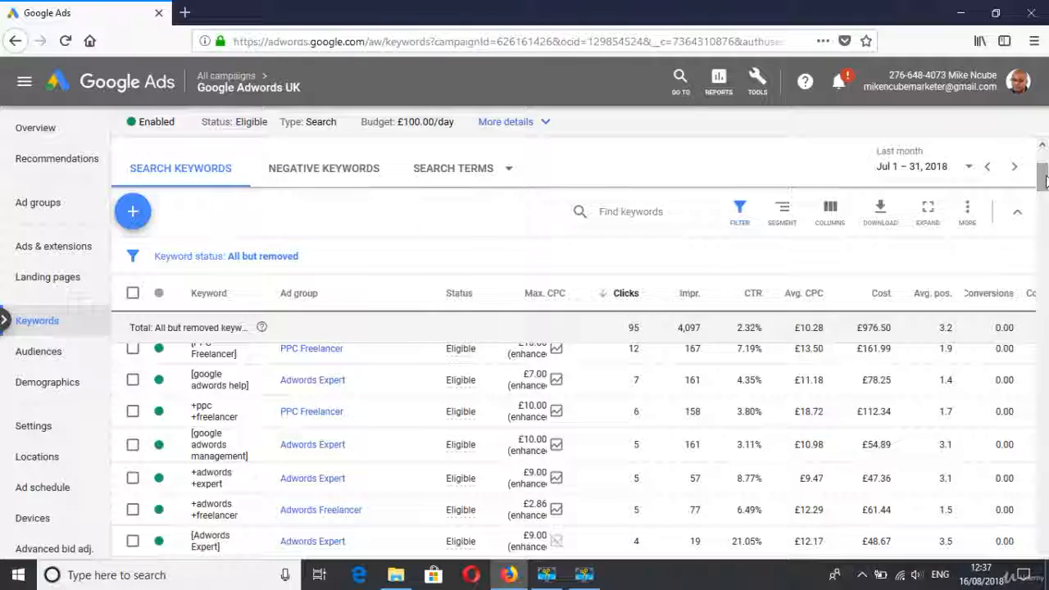
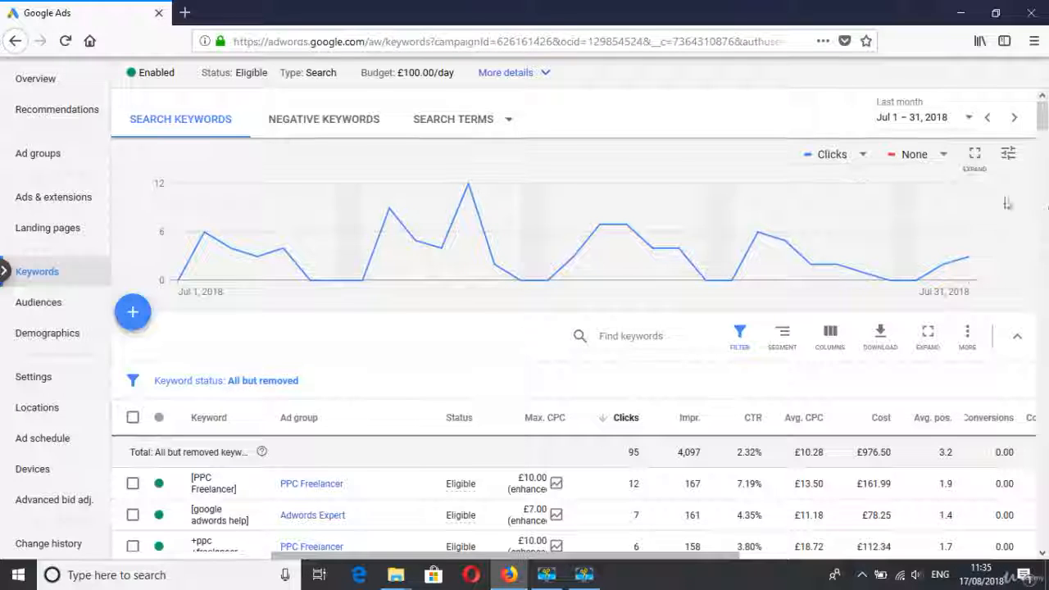
# - Look through the keyword performance table and open the campaign's search terms report to review the listed queries
pyautogui.scroll(-4, 1039, 135)
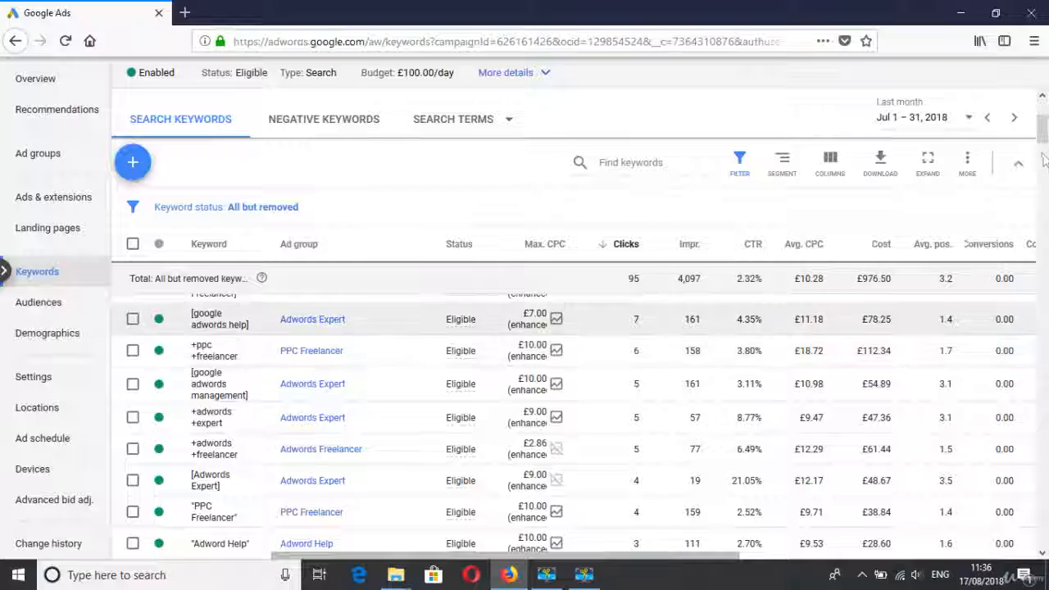
pyautogui.scroll(2, 1043, 122)
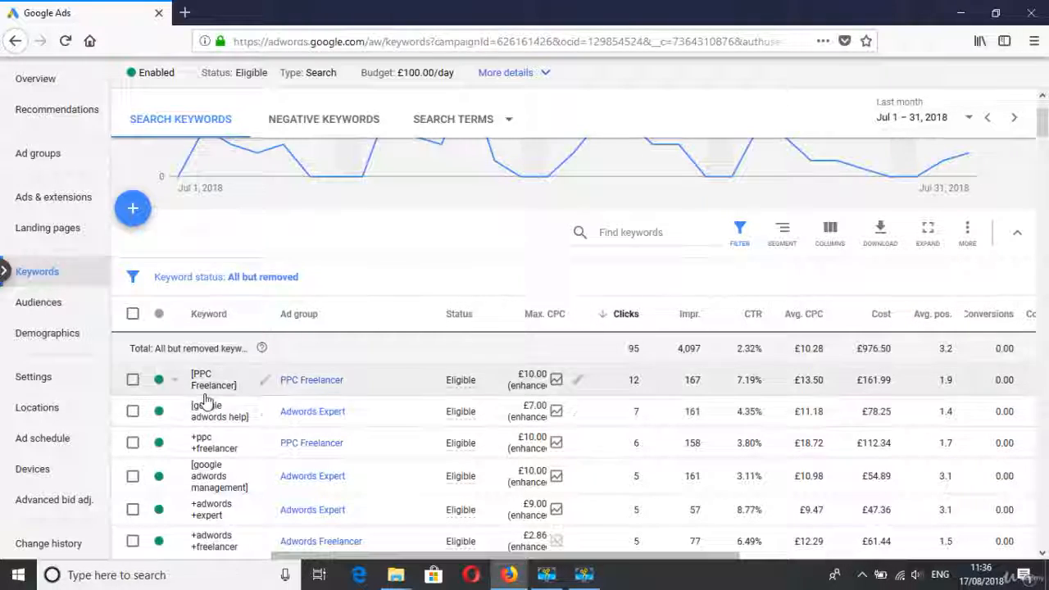
pyautogui.click(488, 124)
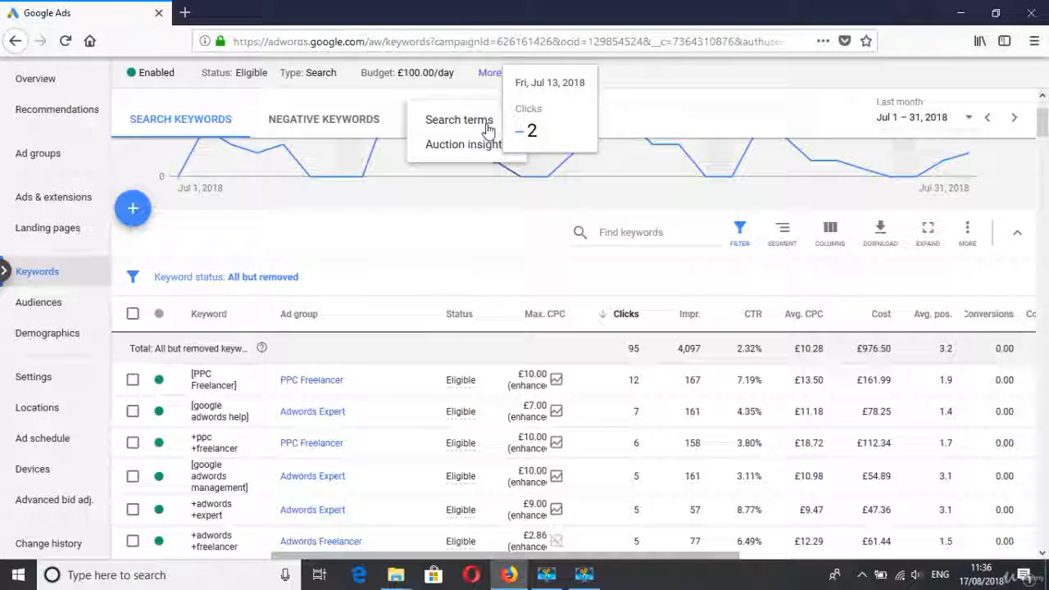
pyautogui.click(475, 124)
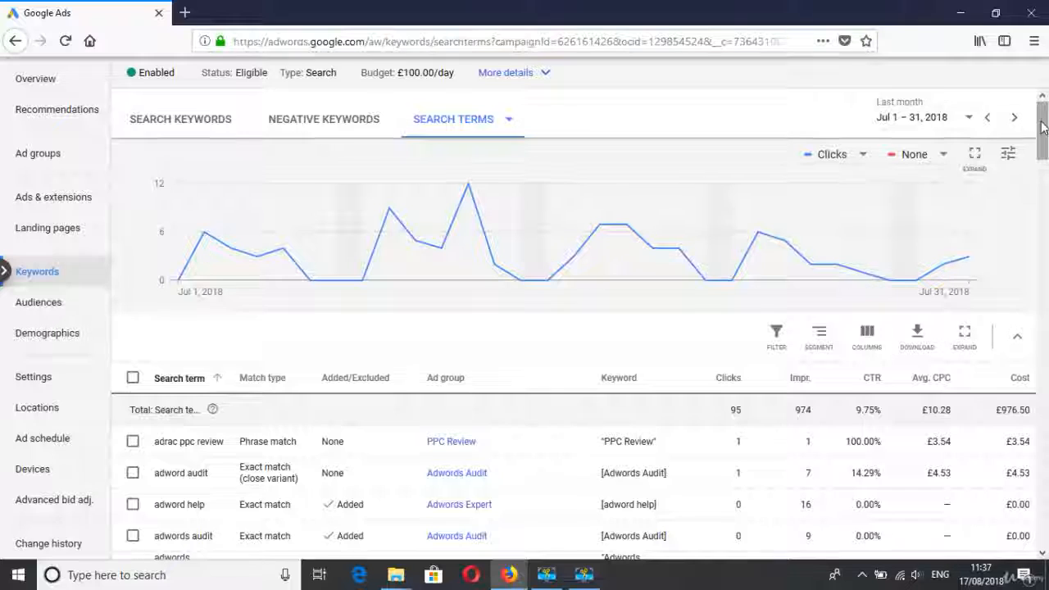
pyautogui.moveTo(1043, 124); pyautogui.dragTo(1043, 147)
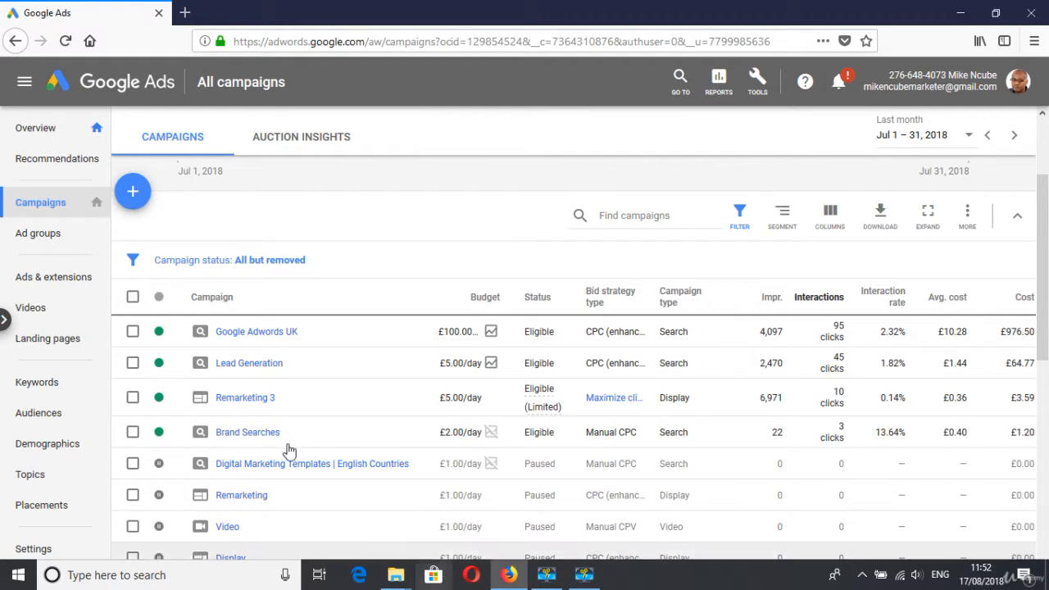
# - Open the Google Adwords UK campaign and review its ad groups' clicks, average CPC, cost and phone calls
pyautogui.click(272, 340)
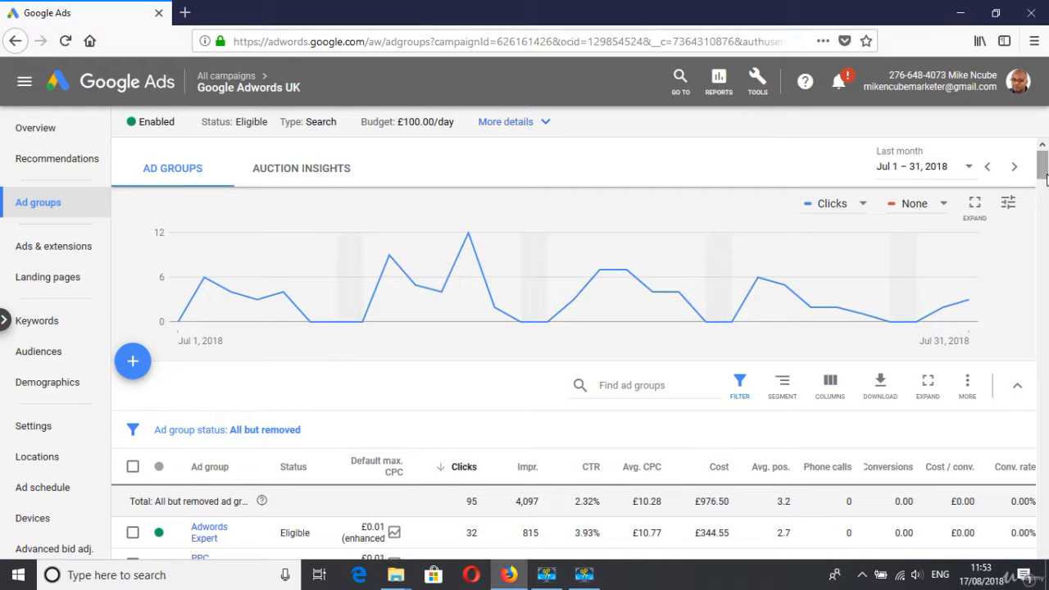
pyautogui.scroll(-5, 1046, 178)
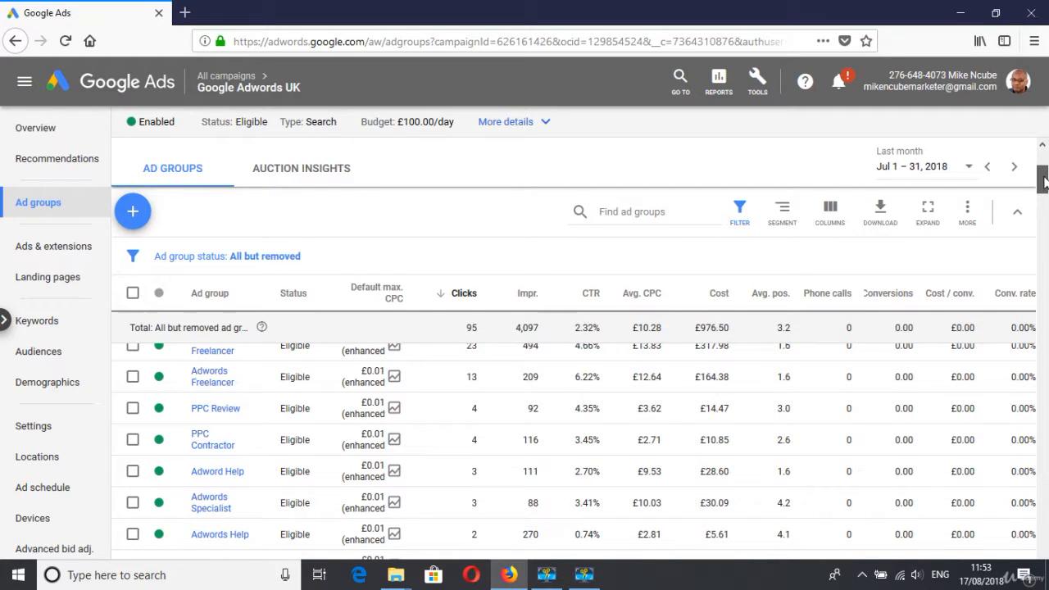
pyautogui.scroll(1, 1043, 182)
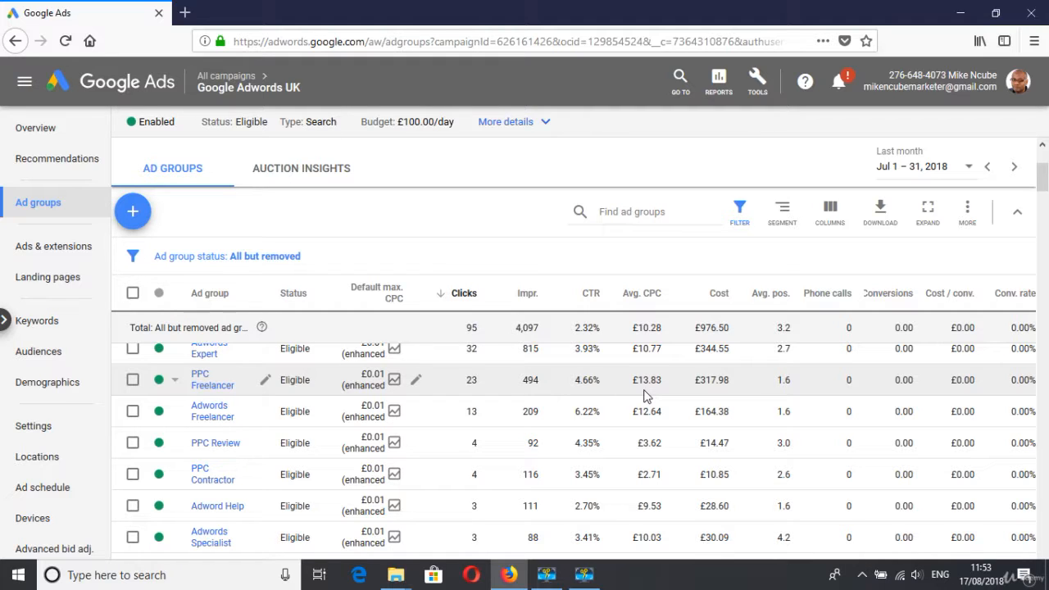
pyautogui.doubleClick(803, 353)
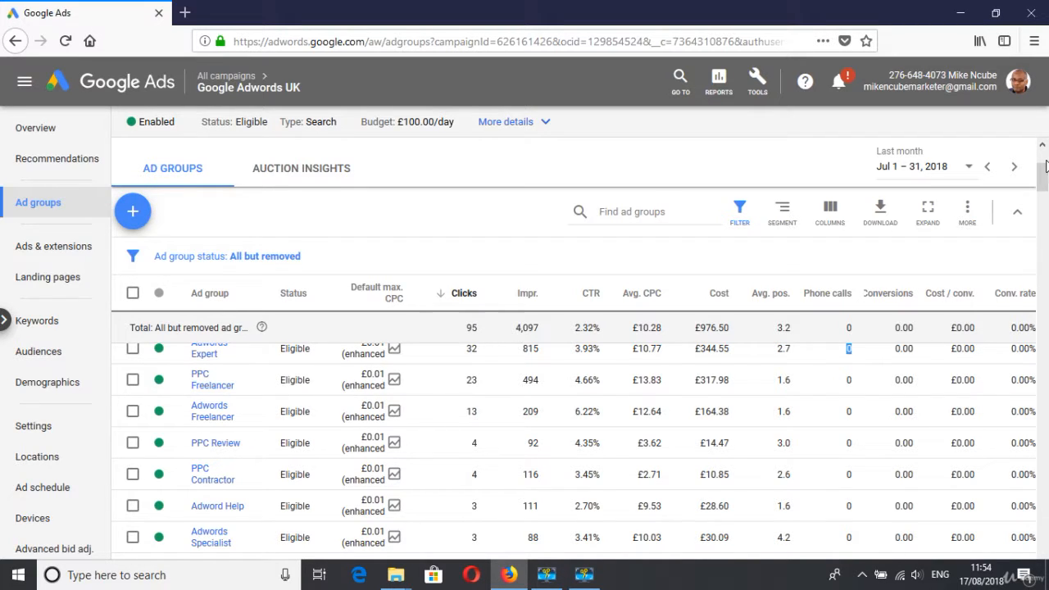
pyautogui.moveTo(1044, 182); pyautogui.dragTo(1044, 192)
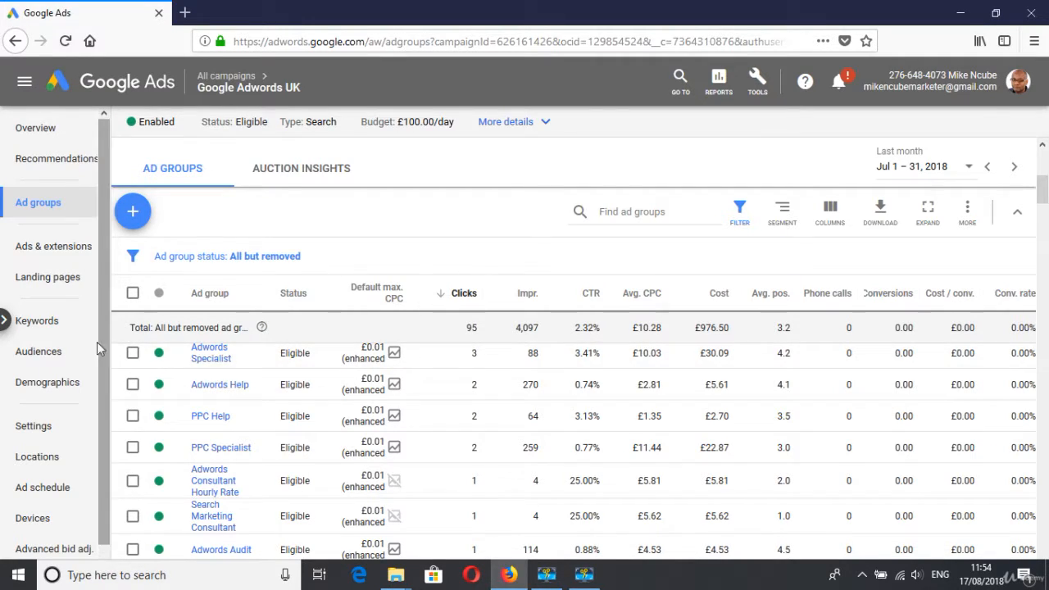
# - Review the campaign's search terms report with matching keywords and costs, and look over its ads
pyautogui.click(37, 321)
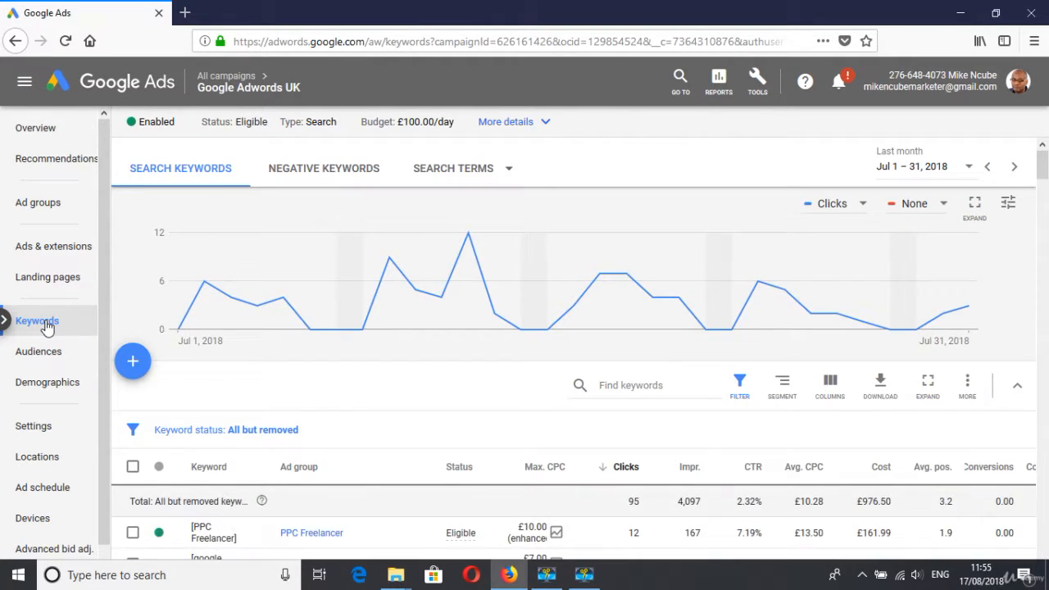
pyautogui.click(503, 174)
pyautogui.click(474, 174)
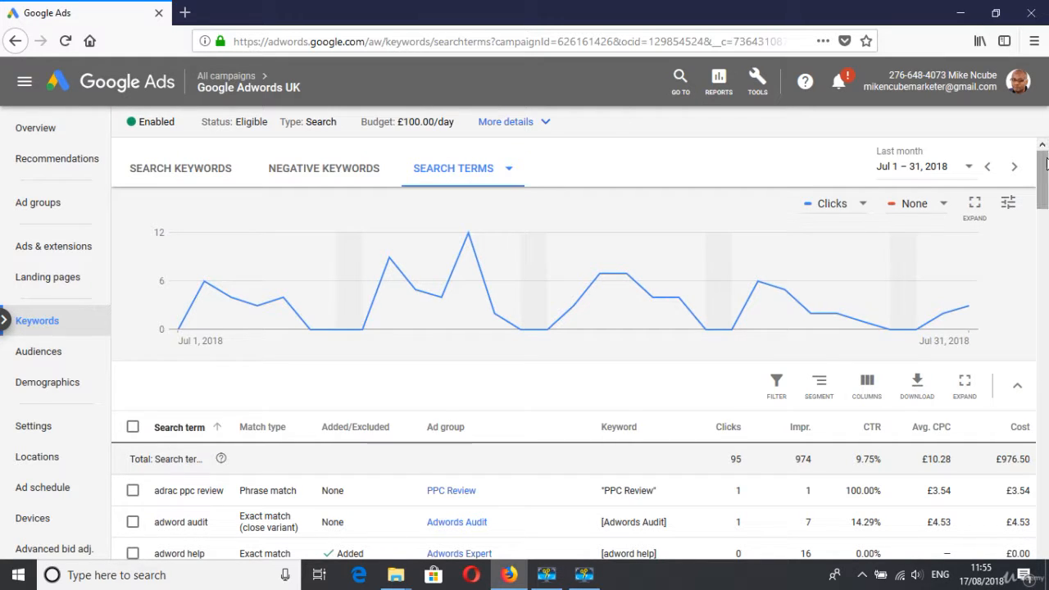
pyautogui.moveTo(1047, 180); pyautogui.dragTo(1048, 211)
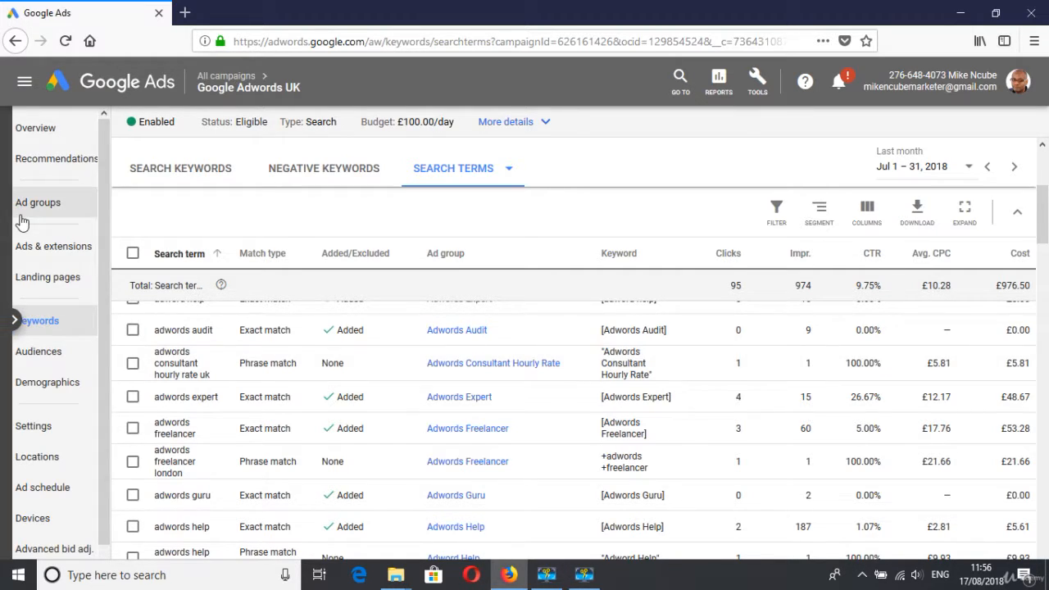
pyautogui.click(69, 258)
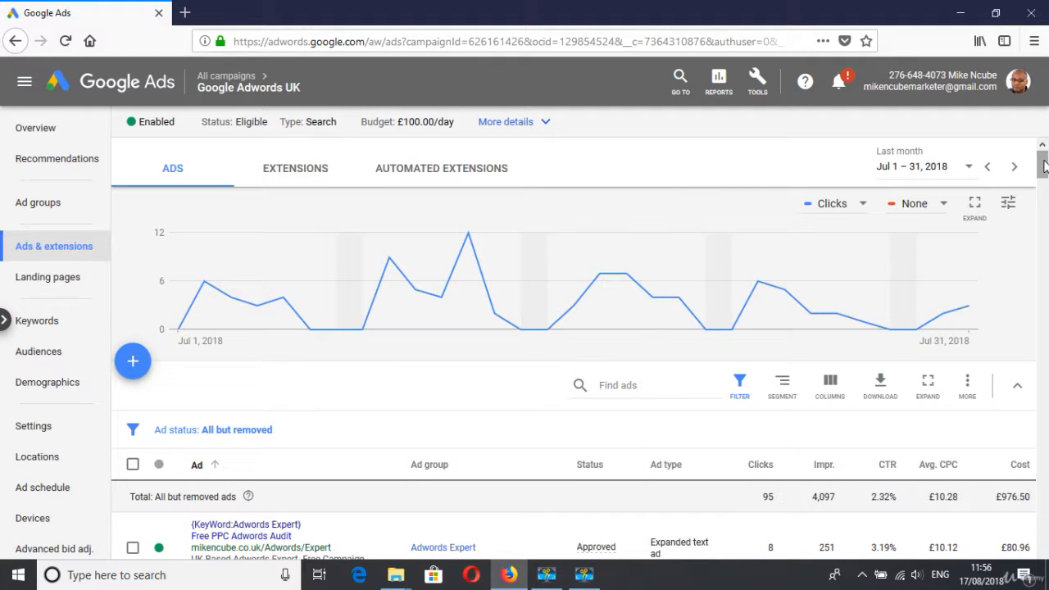
pyautogui.scroll(-3, 1043, 166)
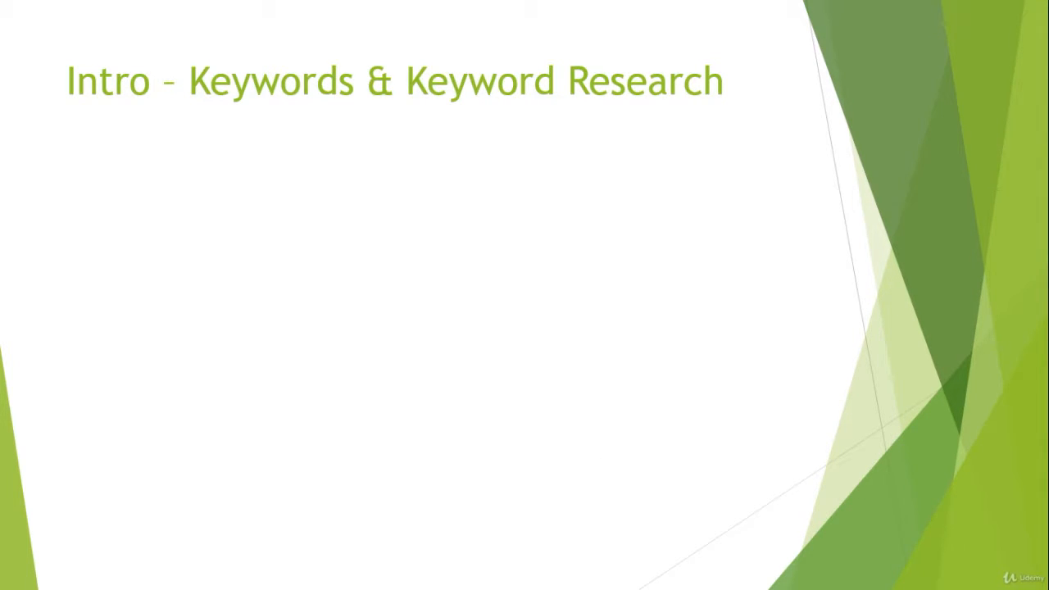
pyautogui.press('Right')
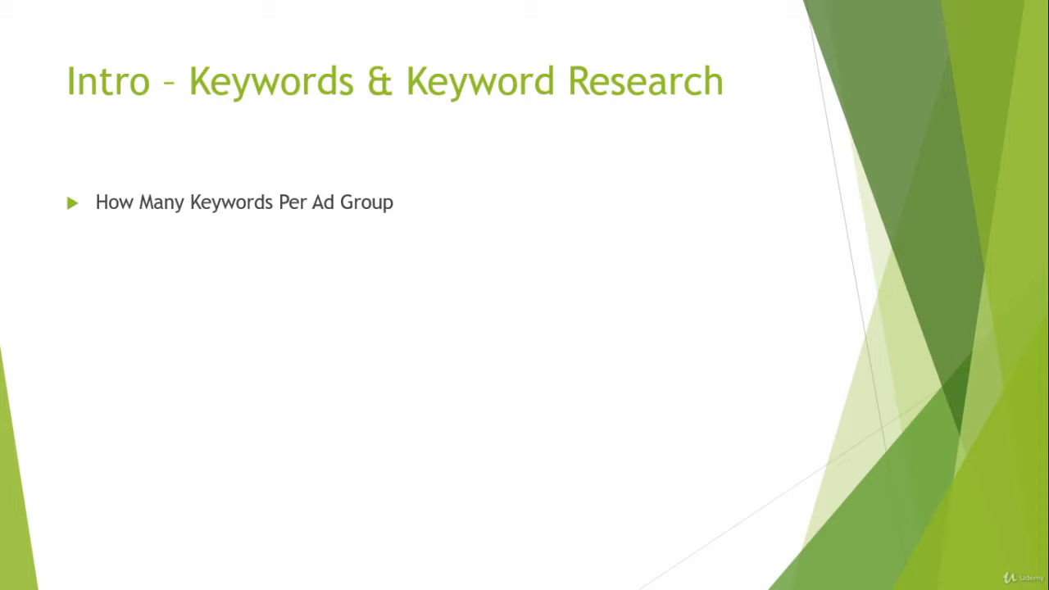
pyautogui.press('Right')
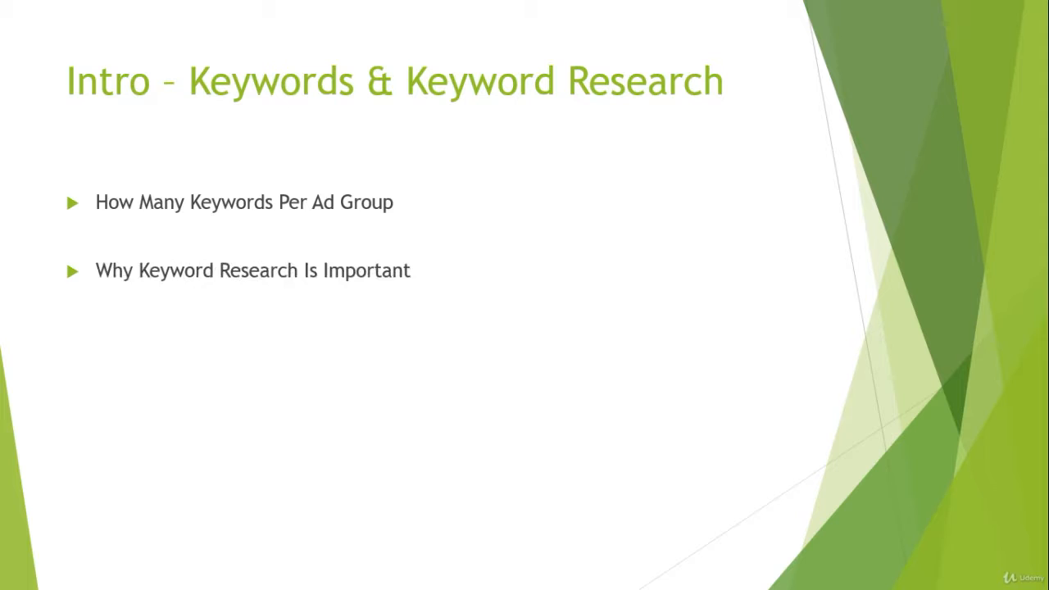
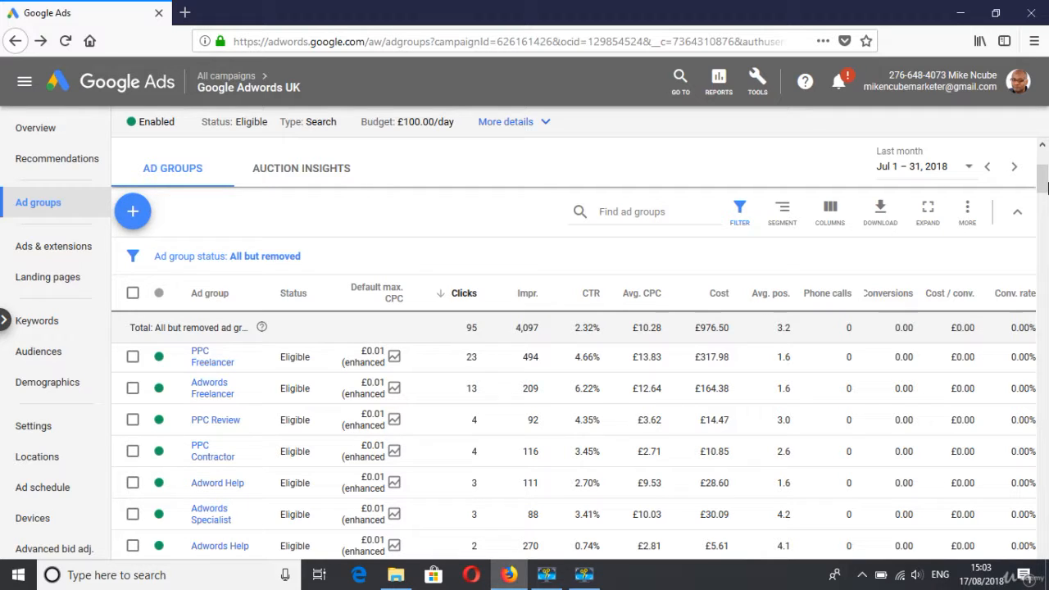
# - Open the PPC Contractor ad group and examine its keywords' match types, maximum CPC bids and costs
pyautogui.click(204, 450)
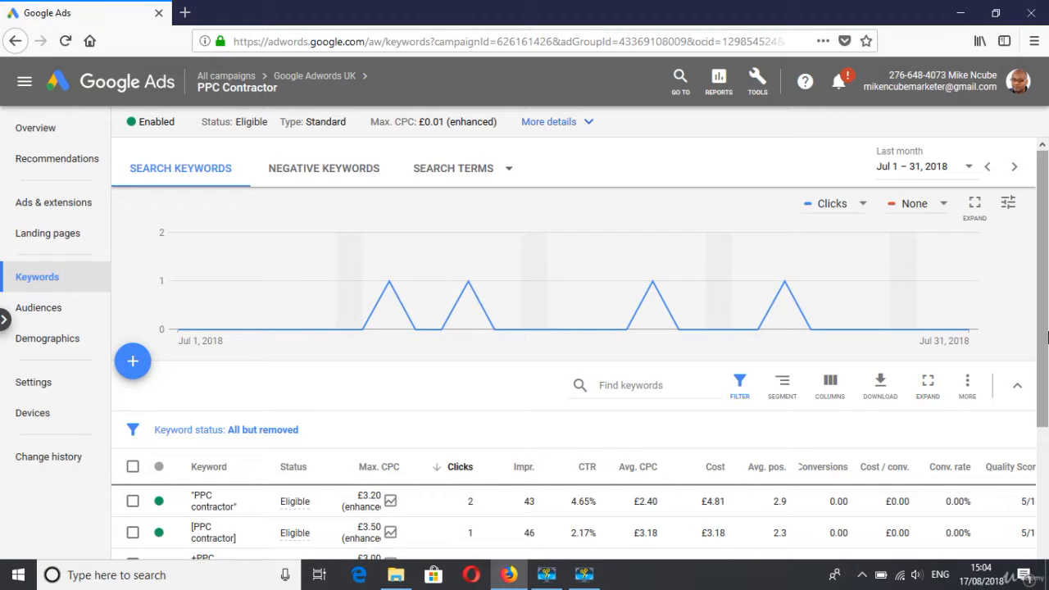
pyautogui.scroll(-2, 1047, 371)
pyautogui.scroll(-2, 1047, 371)
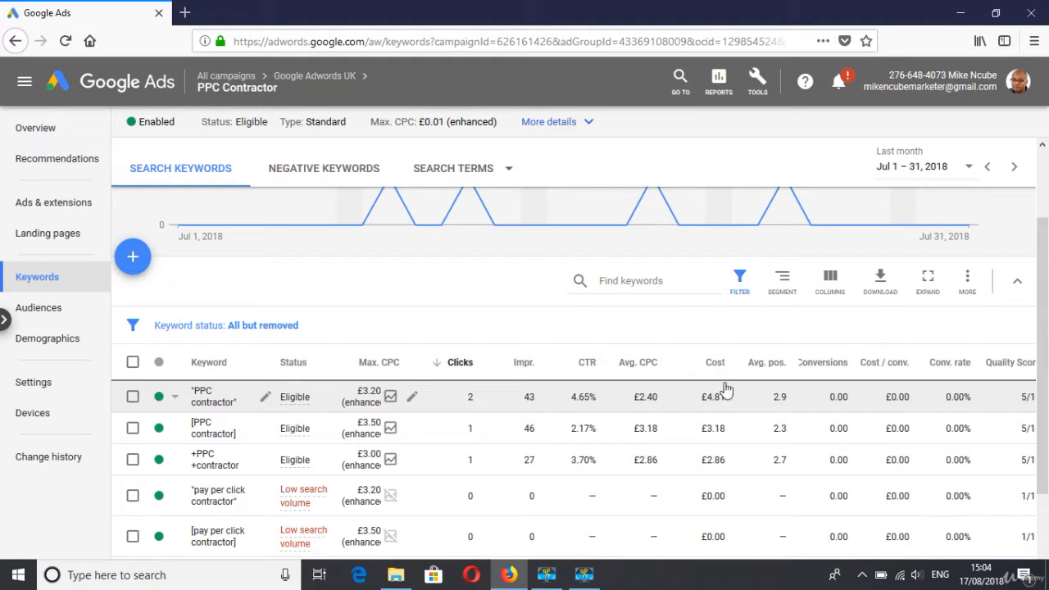
pyautogui.moveTo(1038, 255); pyautogui.dragTo(1045, 235)
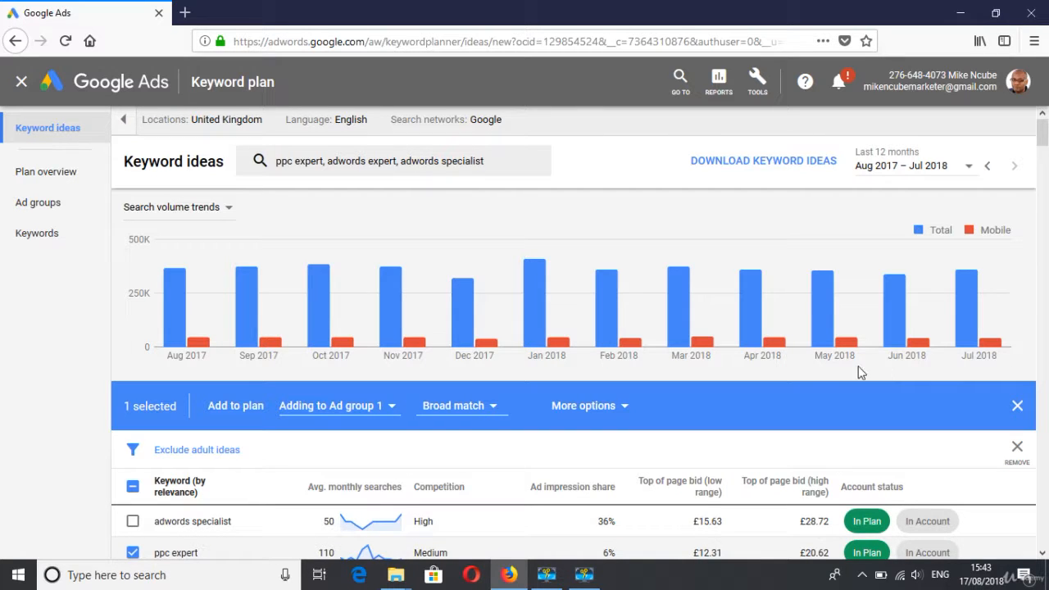
# - Open the Keyword Planner from the account's planning tools
pyautogui.click(757, 86)
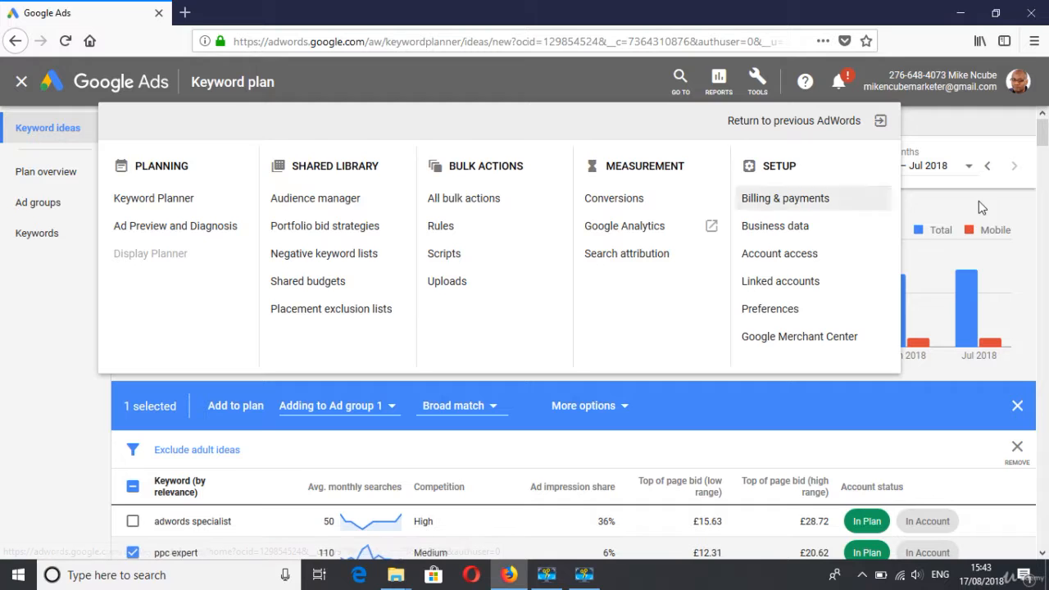
pyautogui.click(1001, 206)
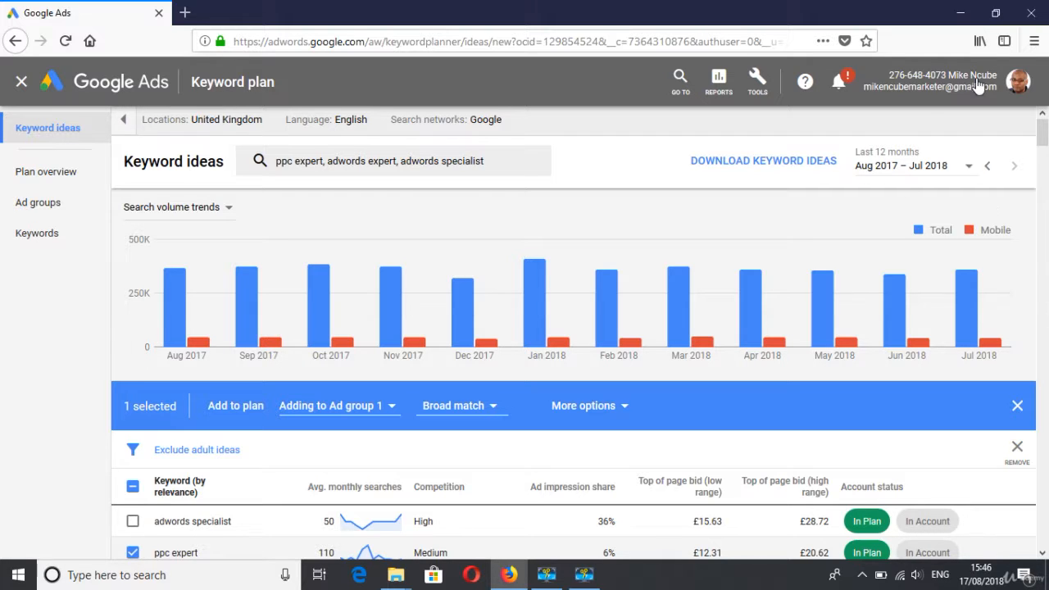
pyautogui.click(758, 92)
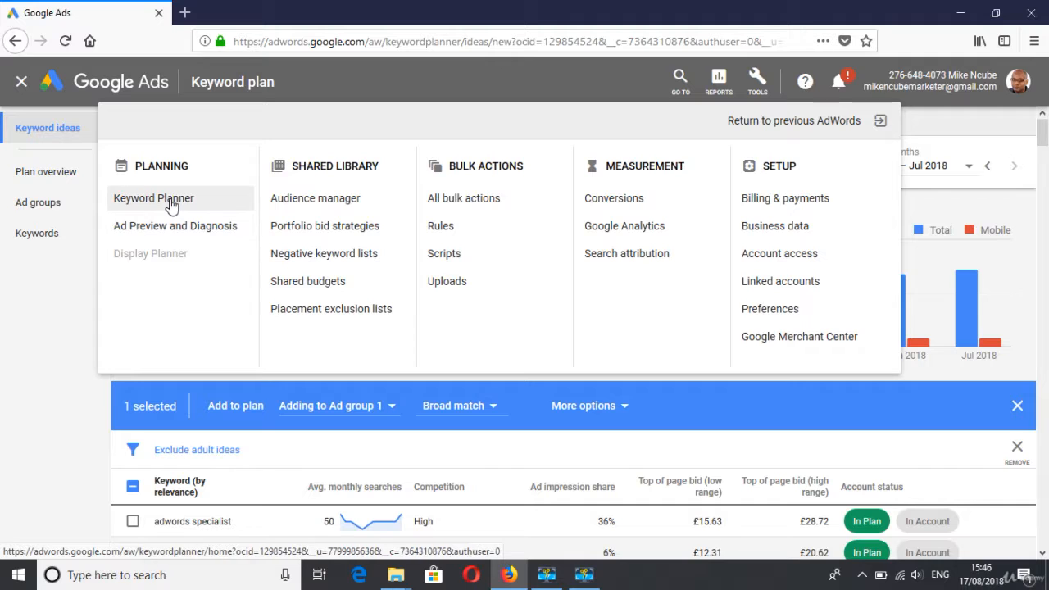
pyautogui.click(170, 200)
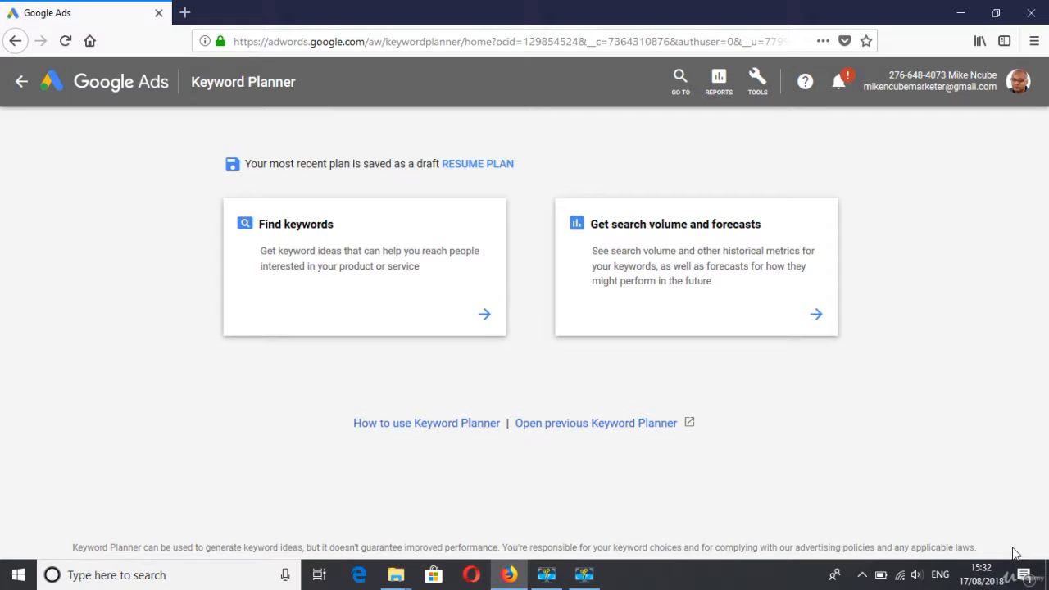
pyautogui.click(758, 82)
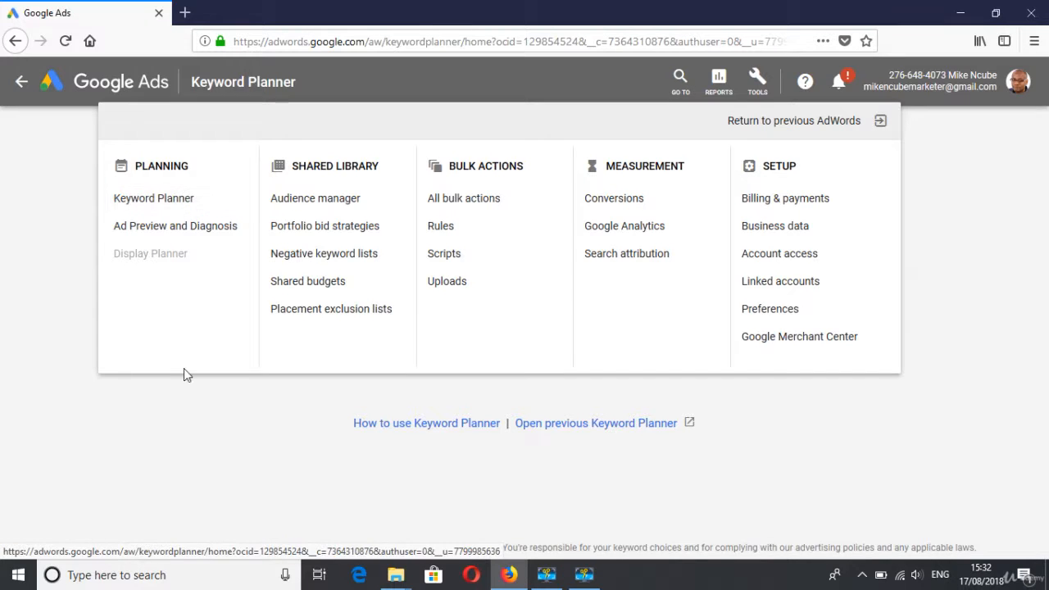
pyautogui.click(182, 419)
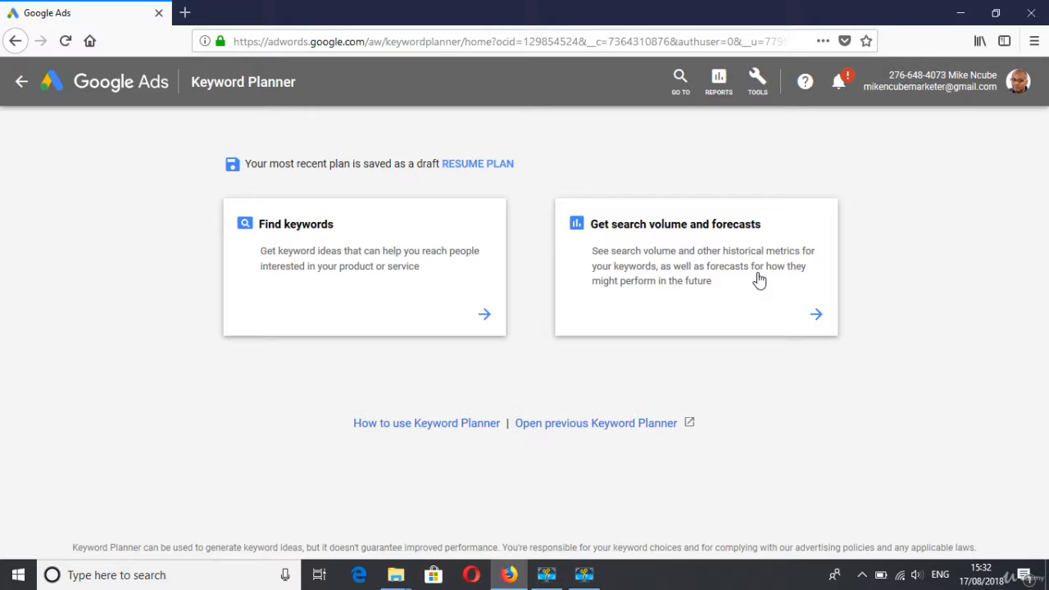
# - Start a Find keywords search and add ppc expert as the first phrase
pyautogui.click(327, 249)
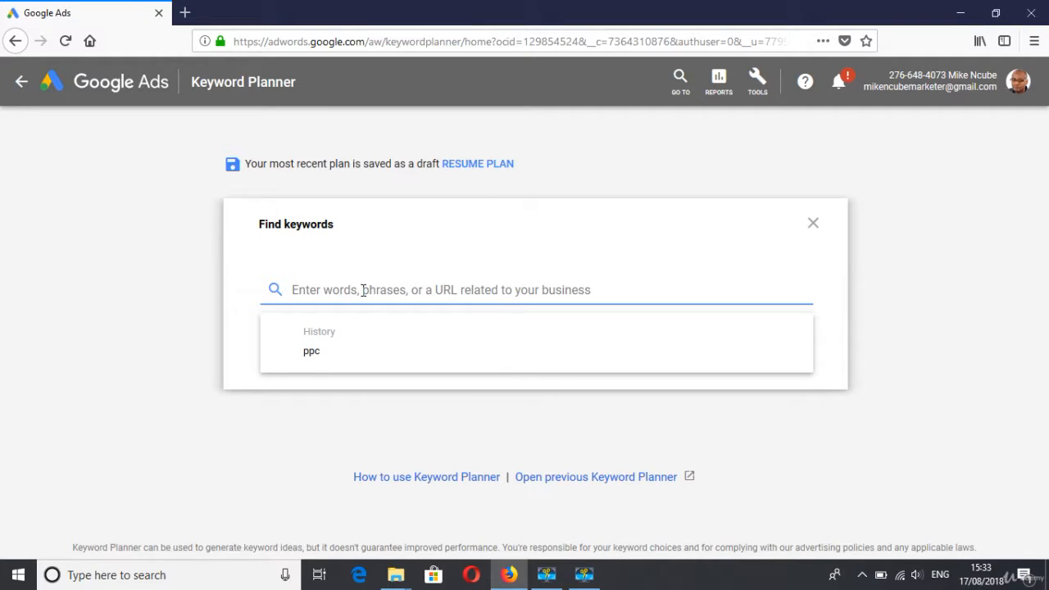
pyautogui.write('ppc expe')
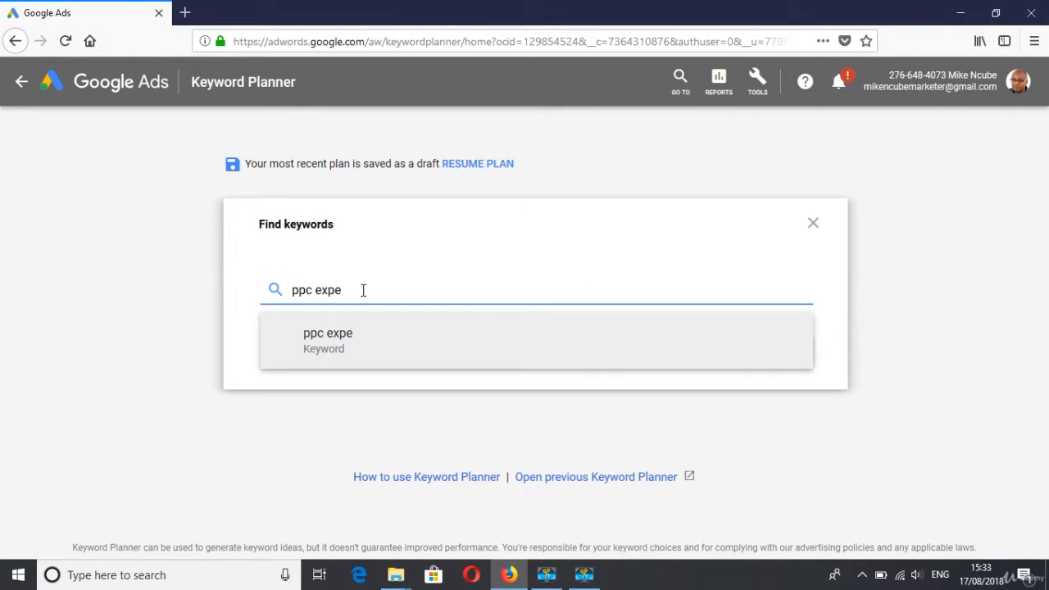
pyautogui.write('rt,')
pyautogui.press('Return')
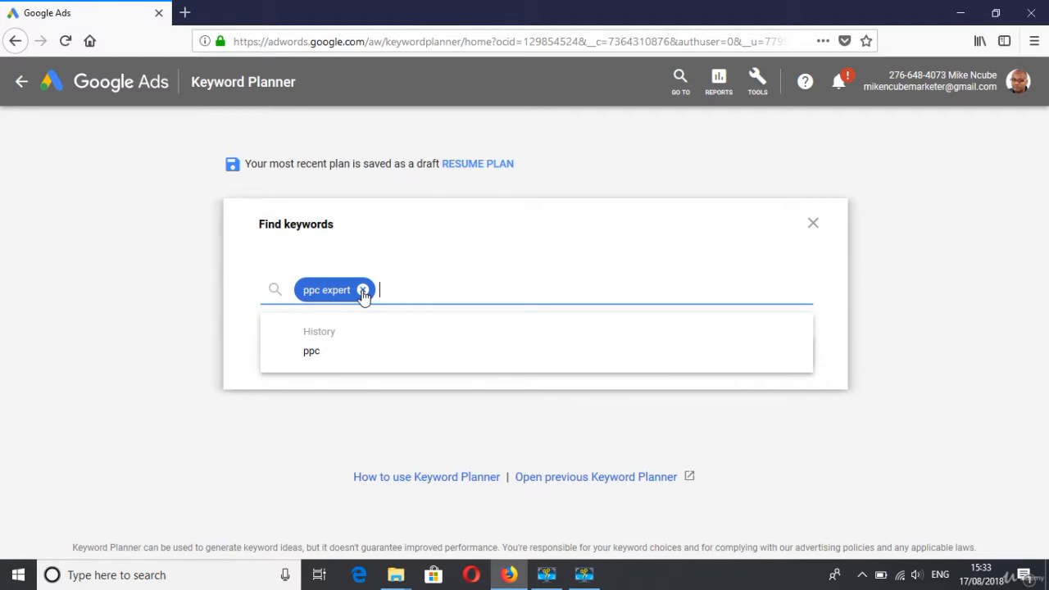
# - Try to add adwords expert and adwords specialist as further phrases in the keyword search
pyautogui.write('adw')
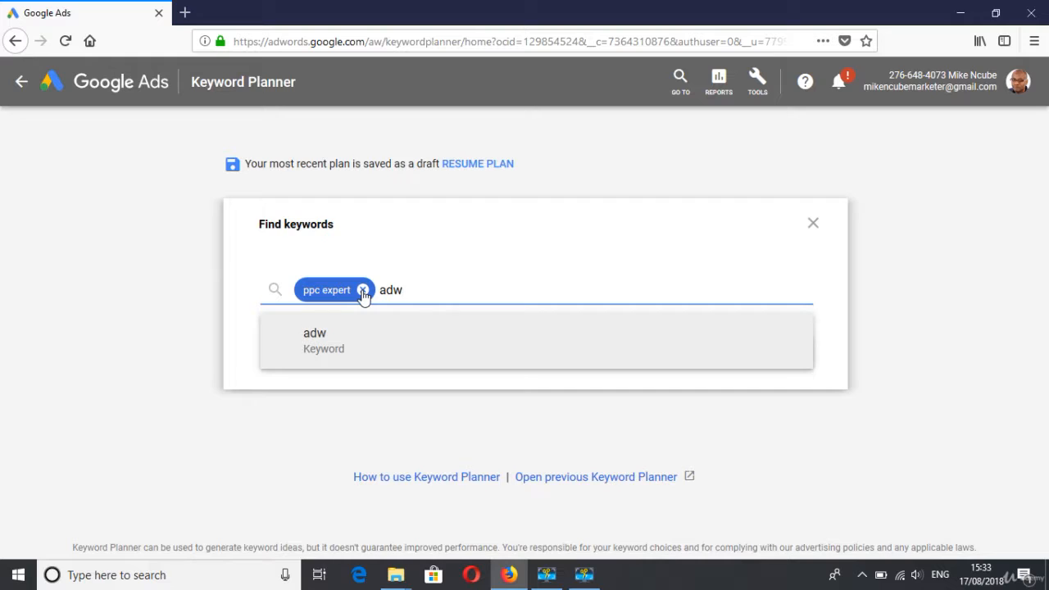
pyautogui.write('ords exper')
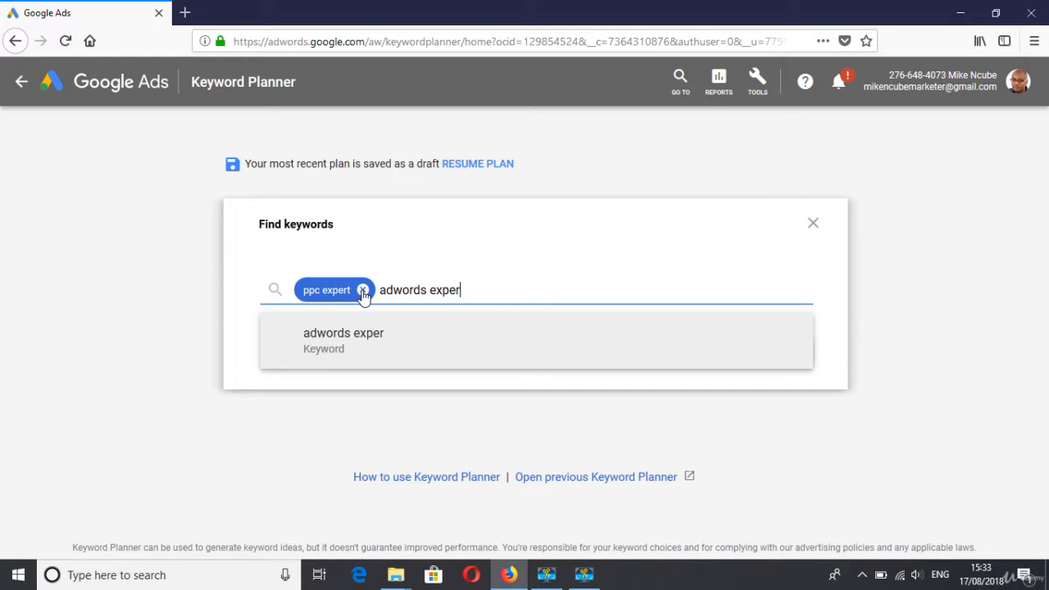
pyautogui.write('t,')
pyautogui.press('Return')
pyautogui.write('adwo')
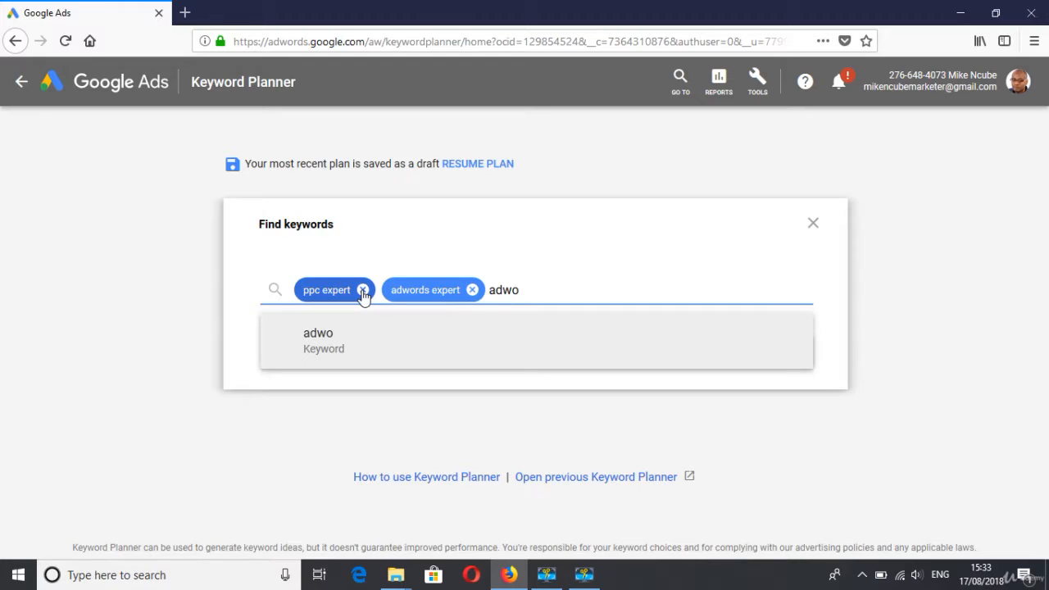
pyautogui.write('rds specialist,')
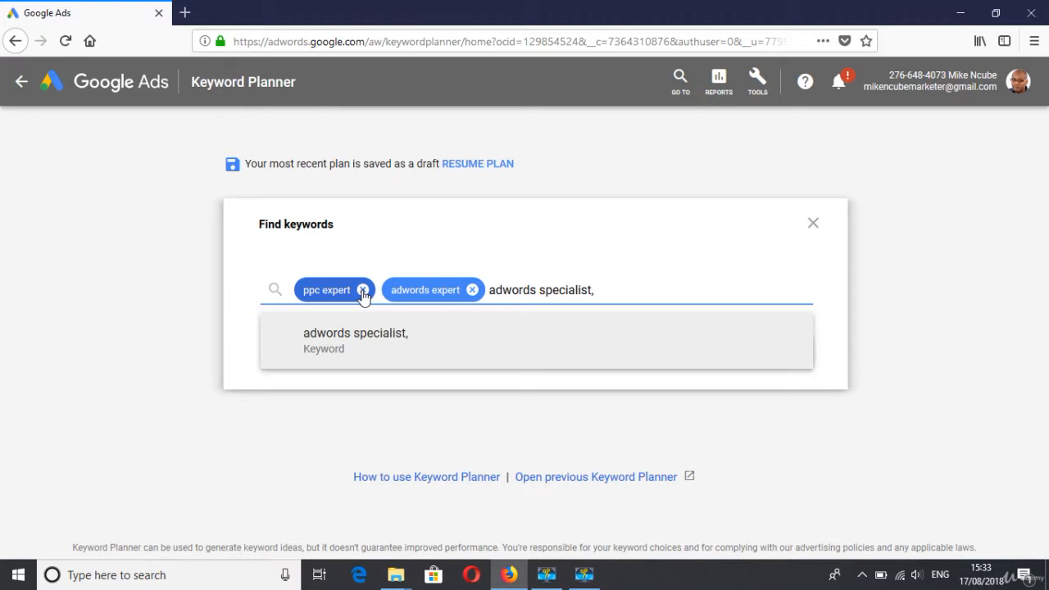
pyautogui.press('Return')
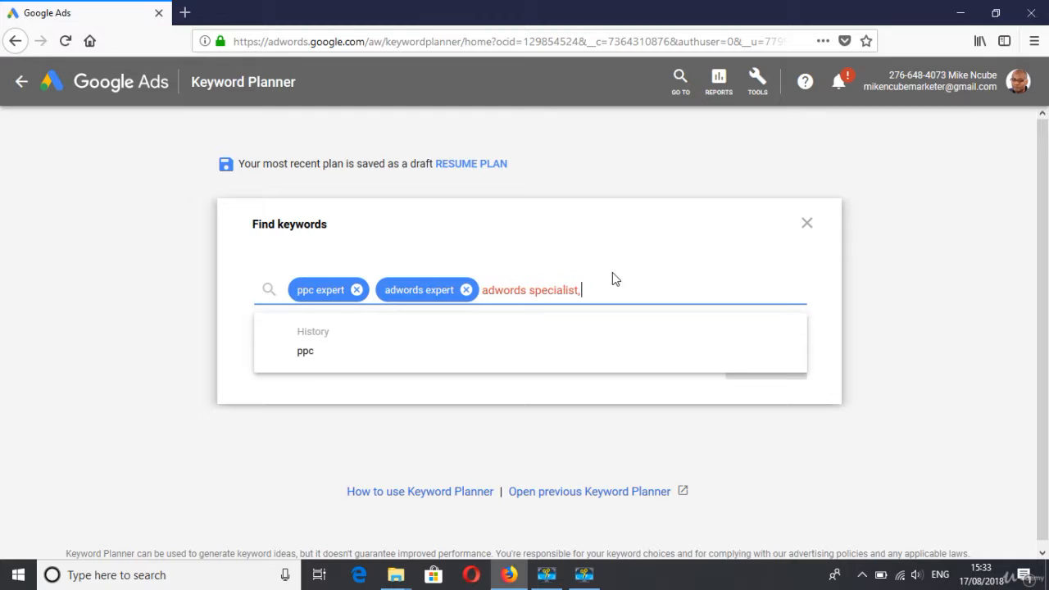
pyautogui.press('Return')
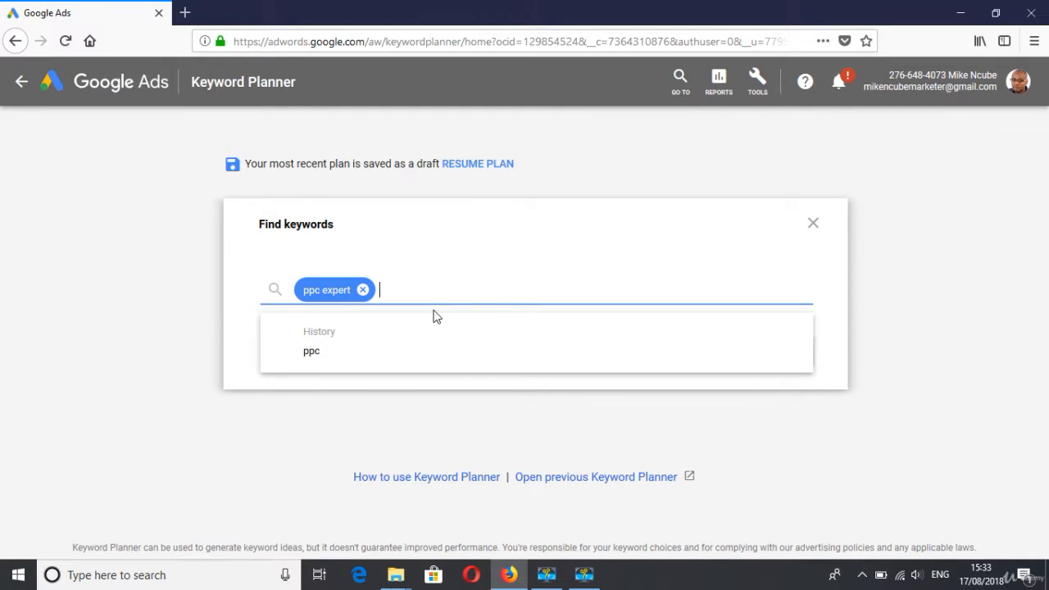
# - Add adwords expert as the second phrase in the keyword search
pyautogui.write('adwords ')
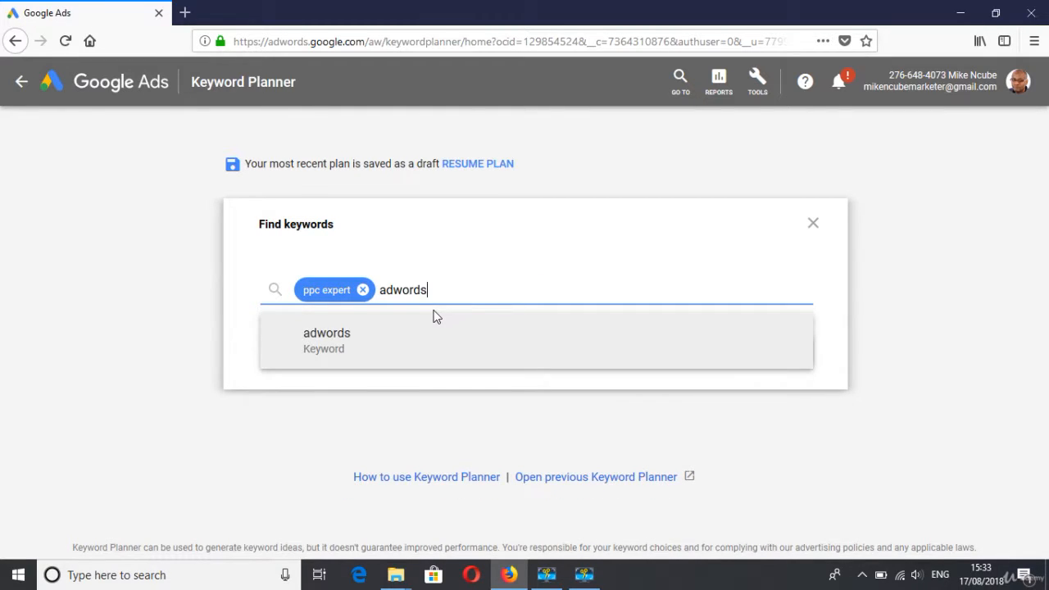
pyautogui.write('expert,')
pyautogui.press('Return')
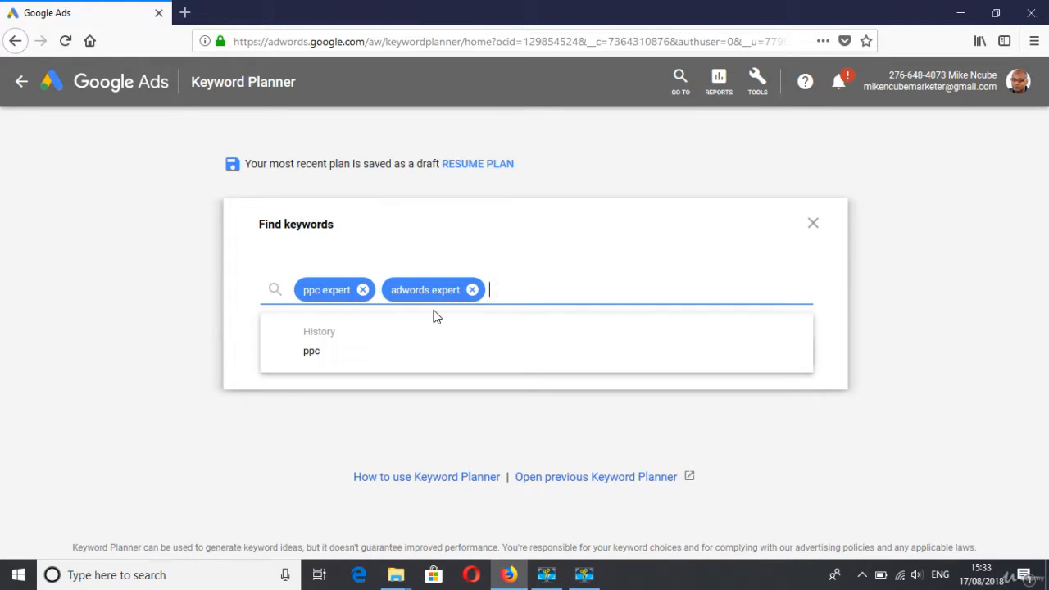
# - Add adwords specialist as the third phrase and get the keyword ideas for all three phrases
pyautogui.write('adwo')
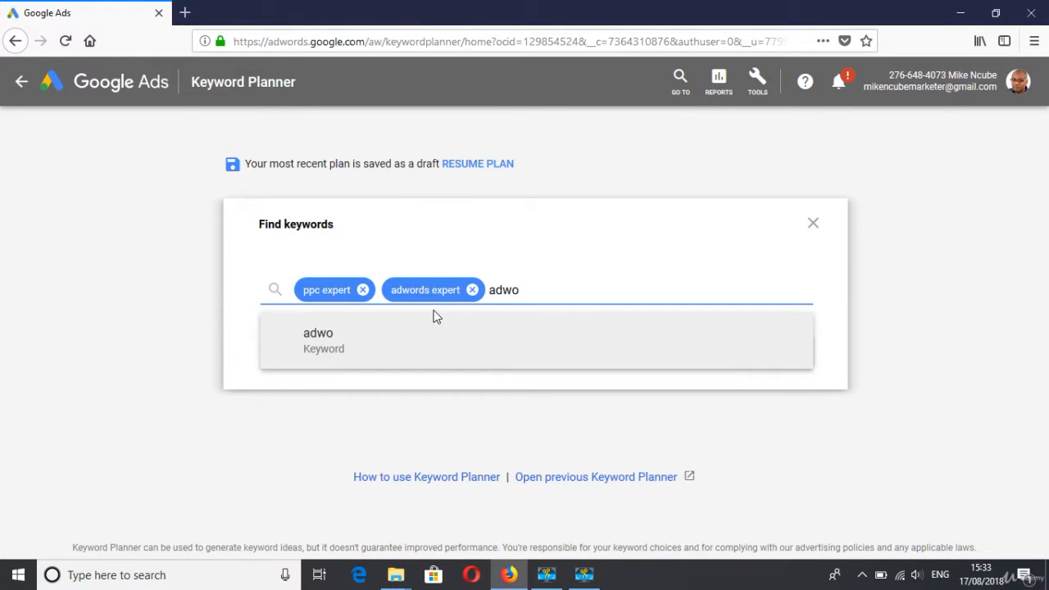
pyautogui.write('rds speciakist')
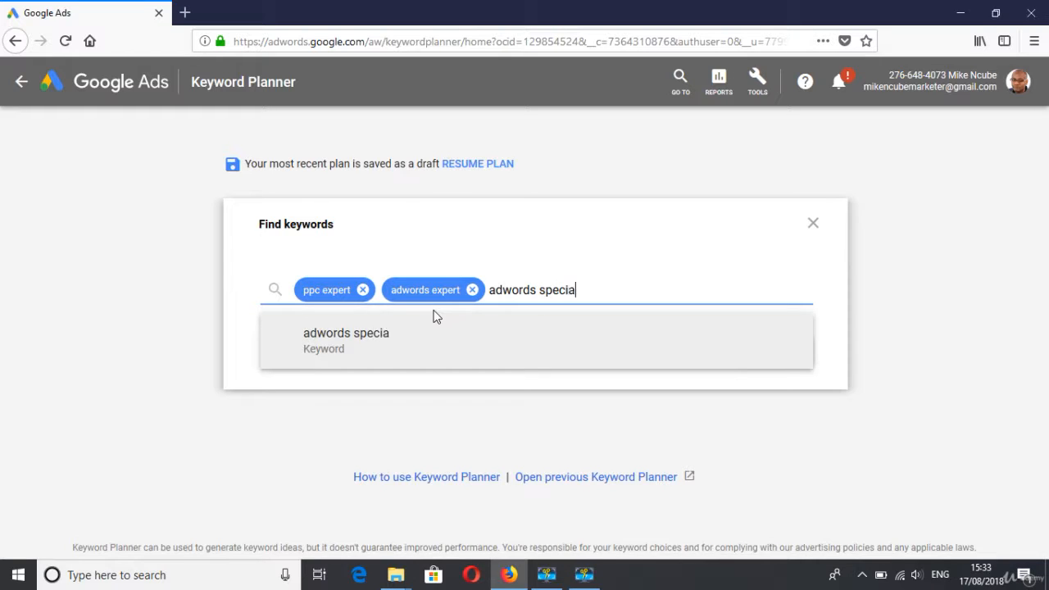
pyautogui.press('BackSpace')
pyautogui.press('BackSpace')
pyautogui.press('BackSpace')
pyautogui.press('BackSpace')
pyautogui.write('list')
pyautogui.press('Return')
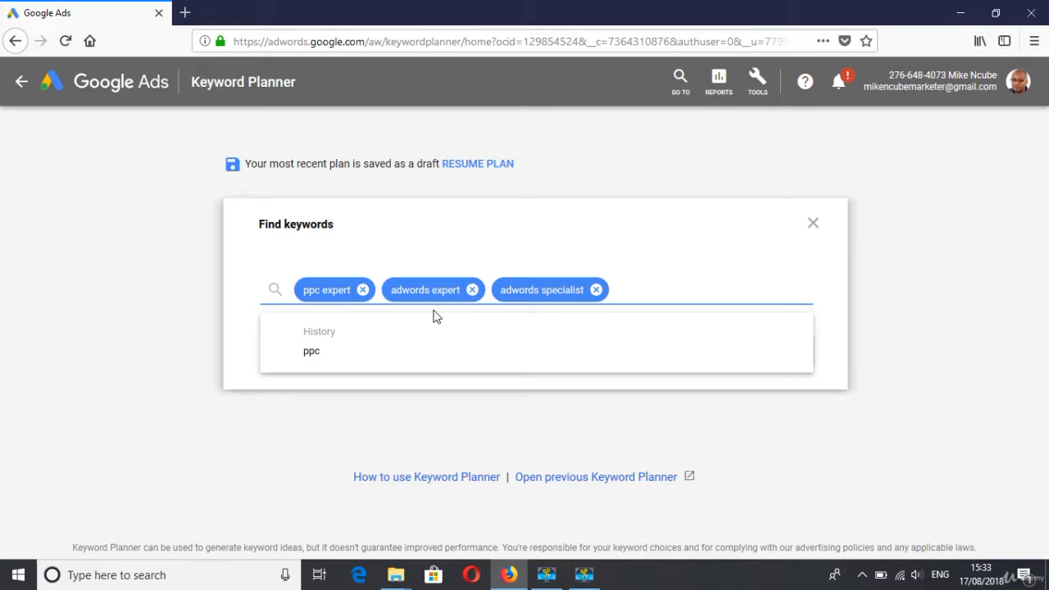
pyautogui.click(840, 355)
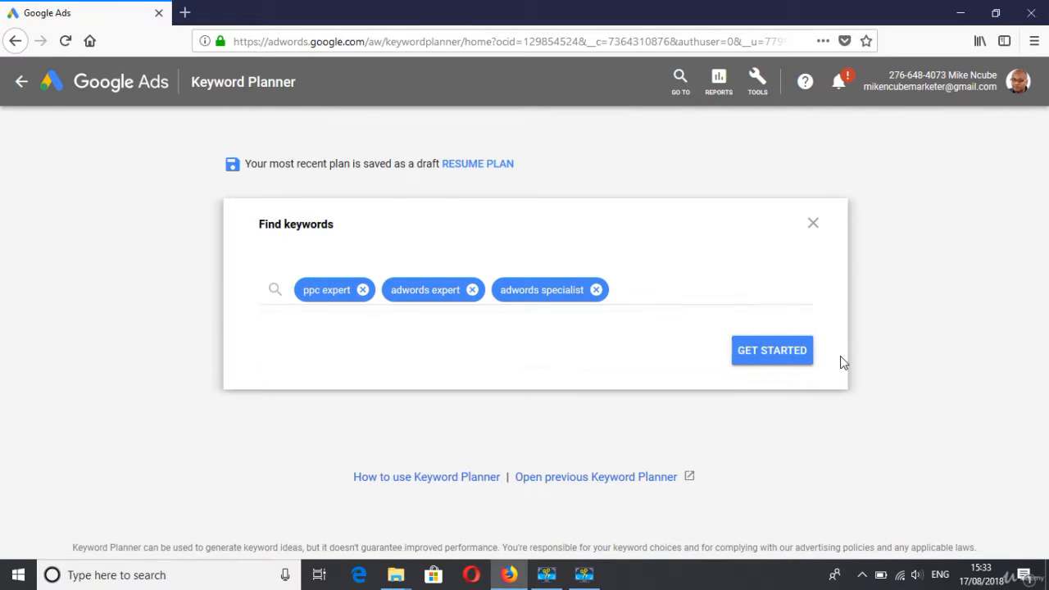
pyautogui.click(793, 361)
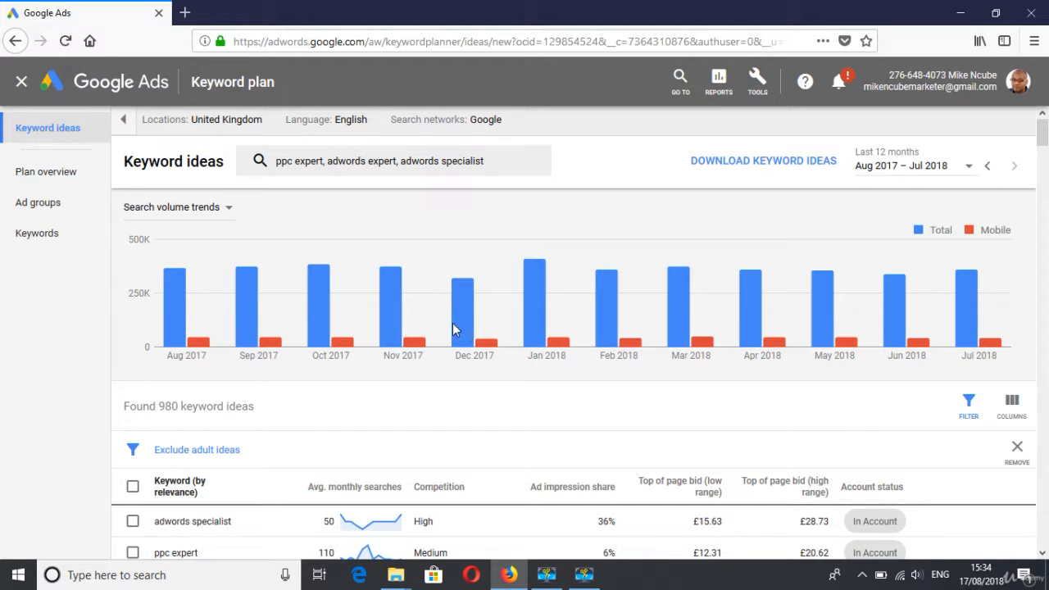
# - Examine the keyword ideas' average monthly searches, ad impression share and low and high top of page bids
pyautogui.moveTo(557, 342)
pyautogui.moveTo(1044, 140); pyautogui.dragTo(1046, 138)
pyautogui.moveTo(1043, 148); pyautogui.dragTo(1043, 163)
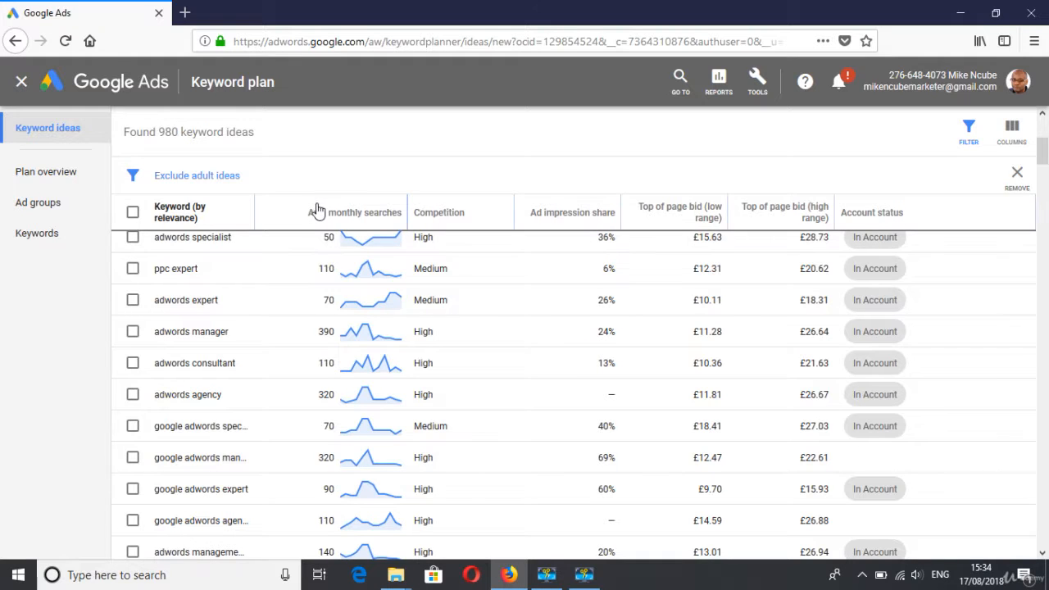
pyautogui.moveTo(316, 217)
pyautogui.moveTo(574, 215)
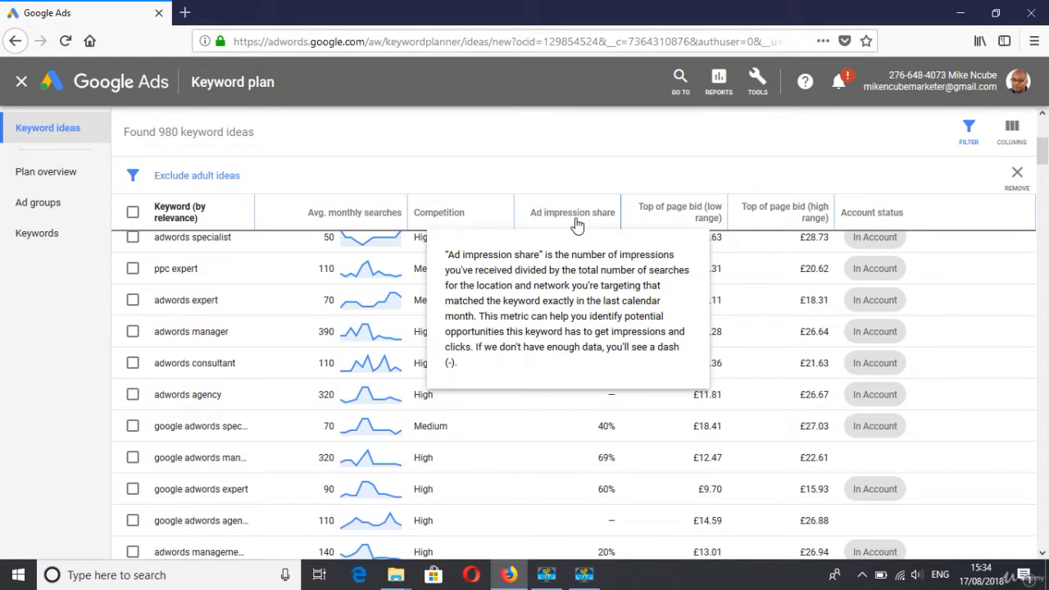
pyautogui.moveTo(710, 222)
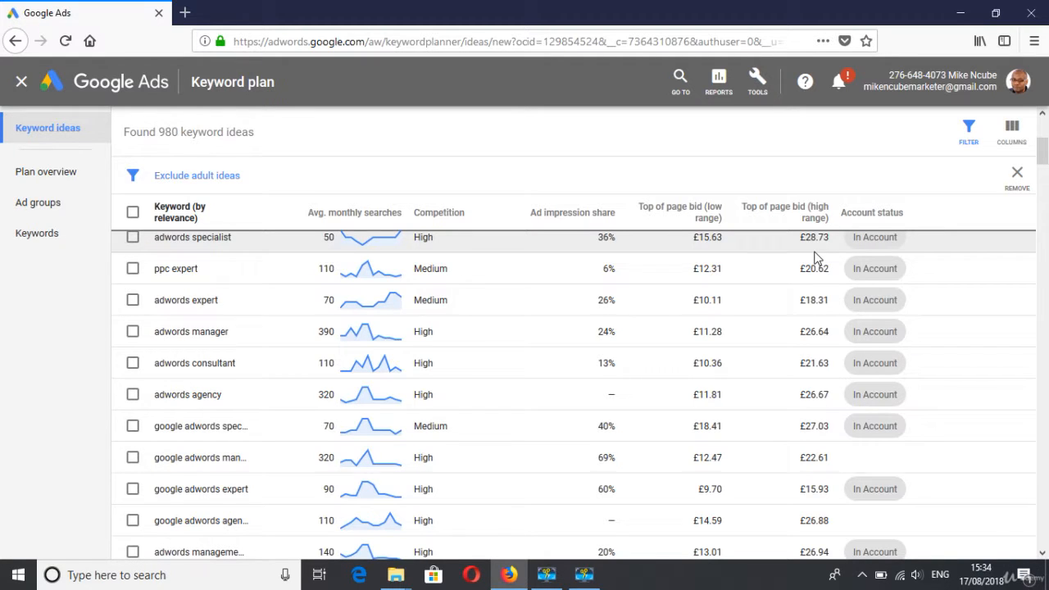
pyautogui.scroll(1, 1045, 147)
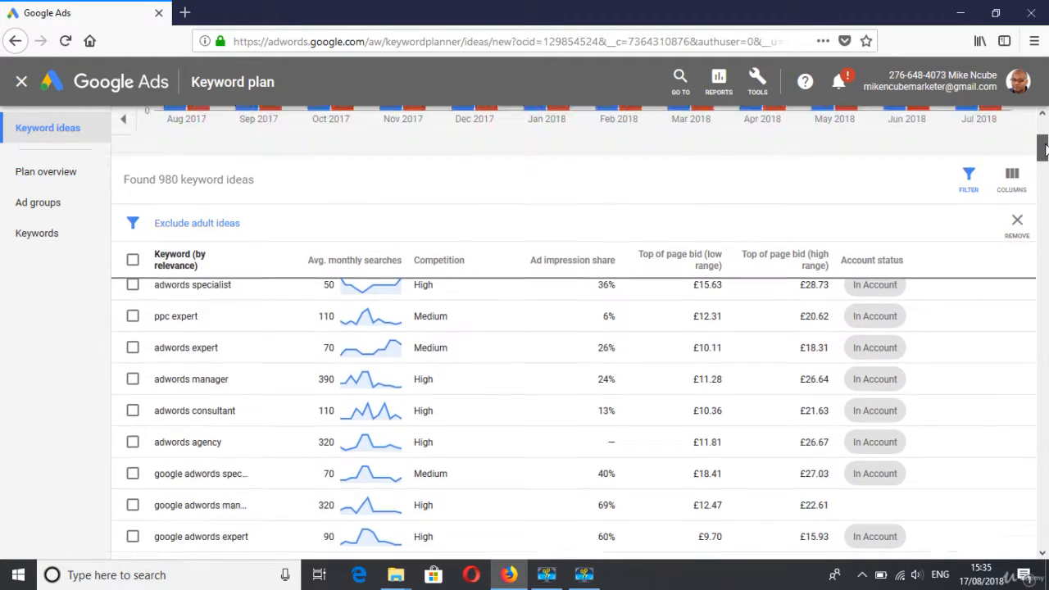
pyautogui.scroll(1, 1045, 148)
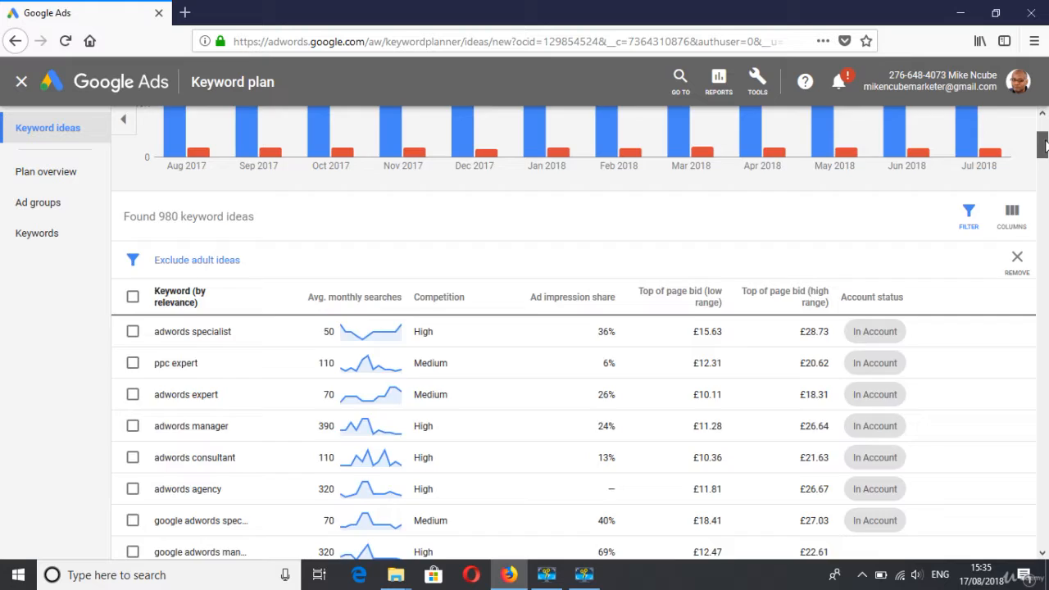
pyautogui.scroll(4, 1043, 143)
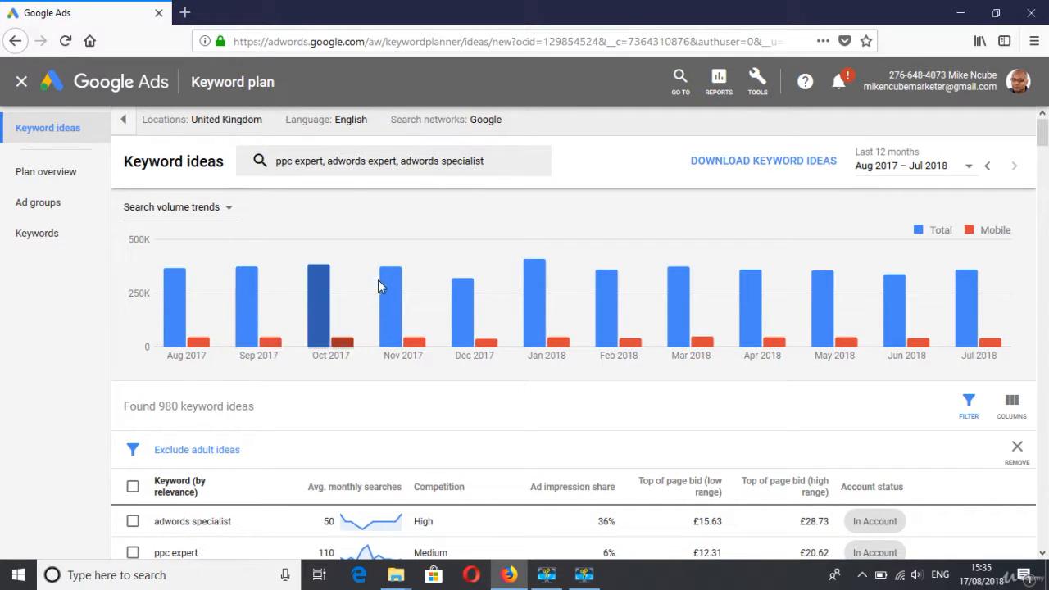
# - View the search volume broken down by platforms and by locations, and return the chart to search volume trends
pyautogui.click(228, 210)
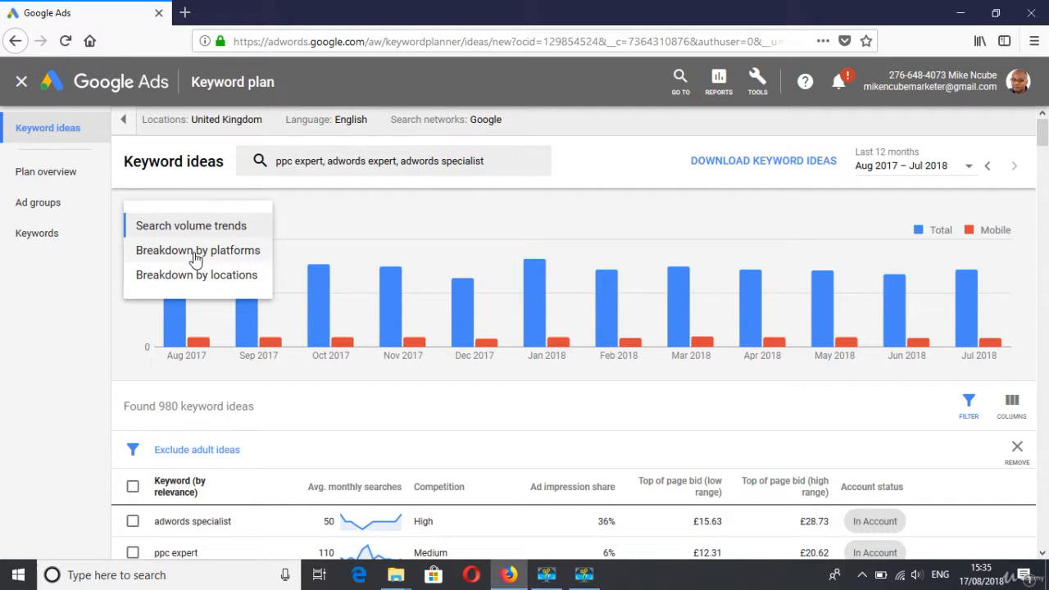
pyautogui.click(196, 254)
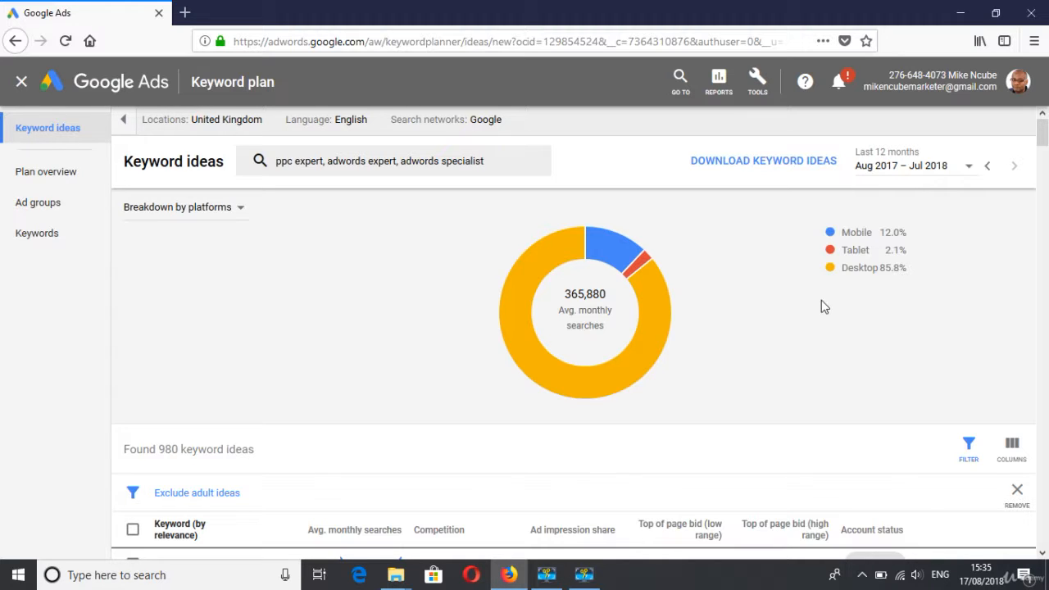
pyautogui.click(241, 209)
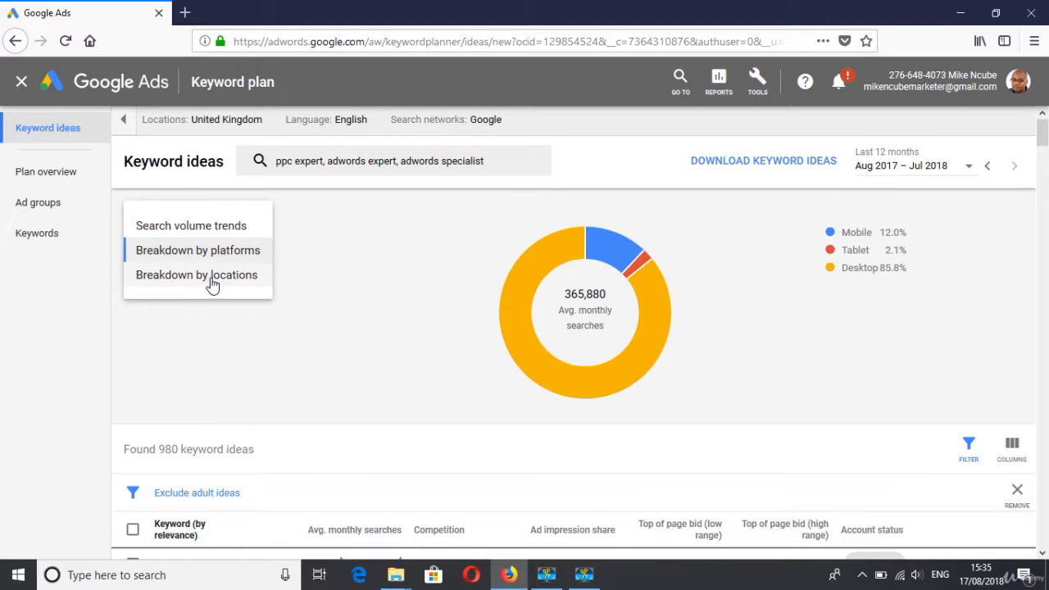
pyautogui.click(212, 278)
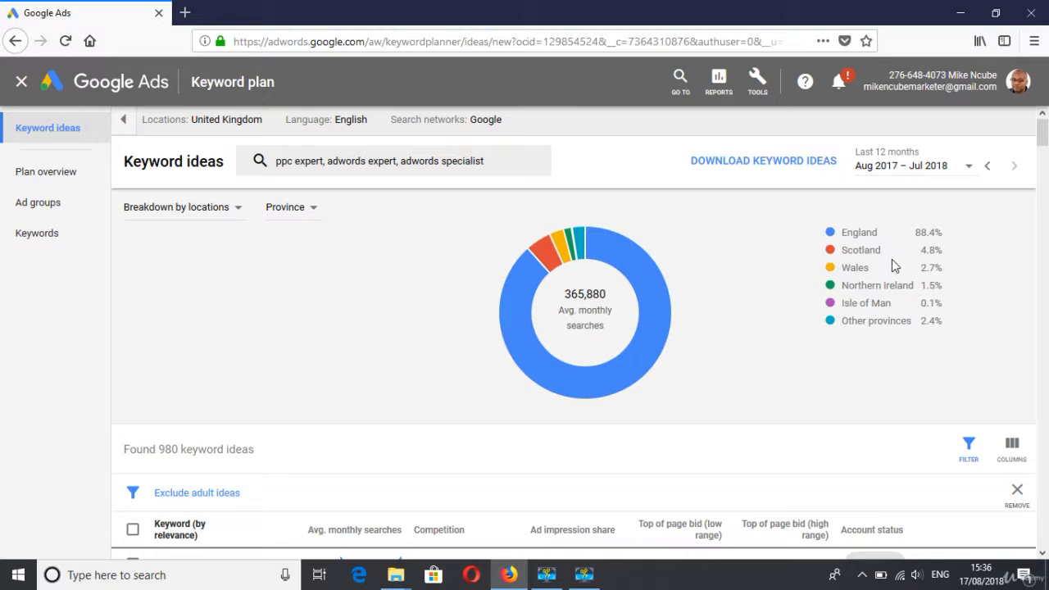
pyautogui.click(238, 215)
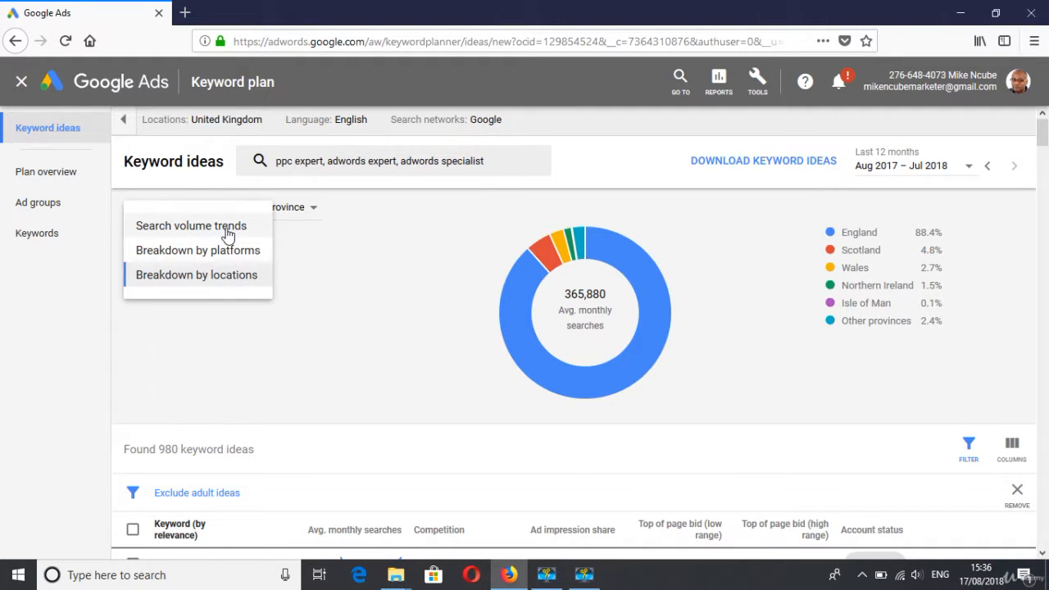
pyautogui.click(228, 231)
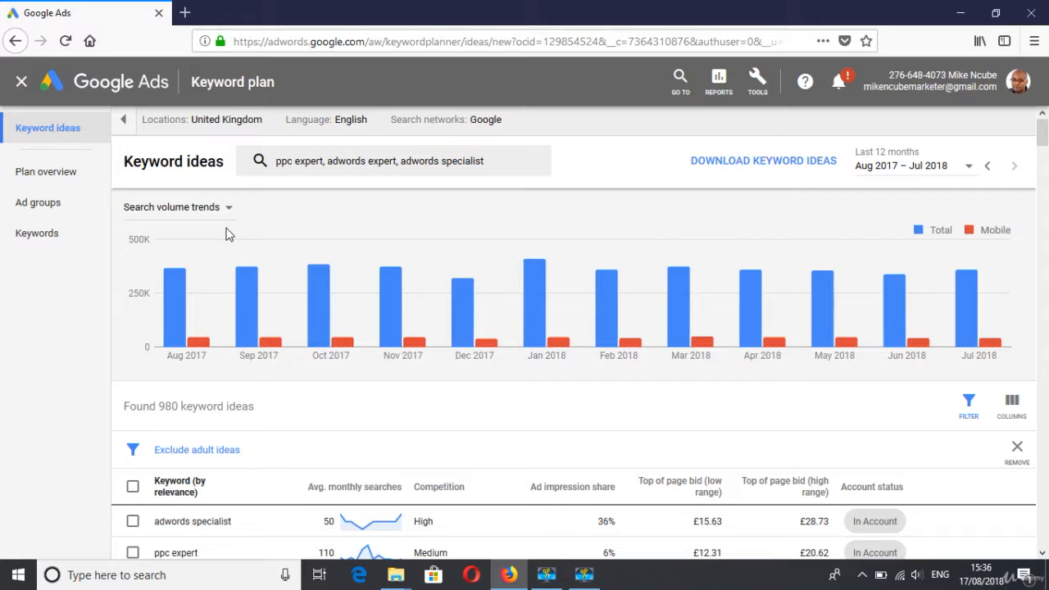
# - Add the adwords specialist and ppc expert keyword ideas to the plan as broad match in a new ad group
pyautogui.click(133, 522)
pyautogui.click(133, 554)
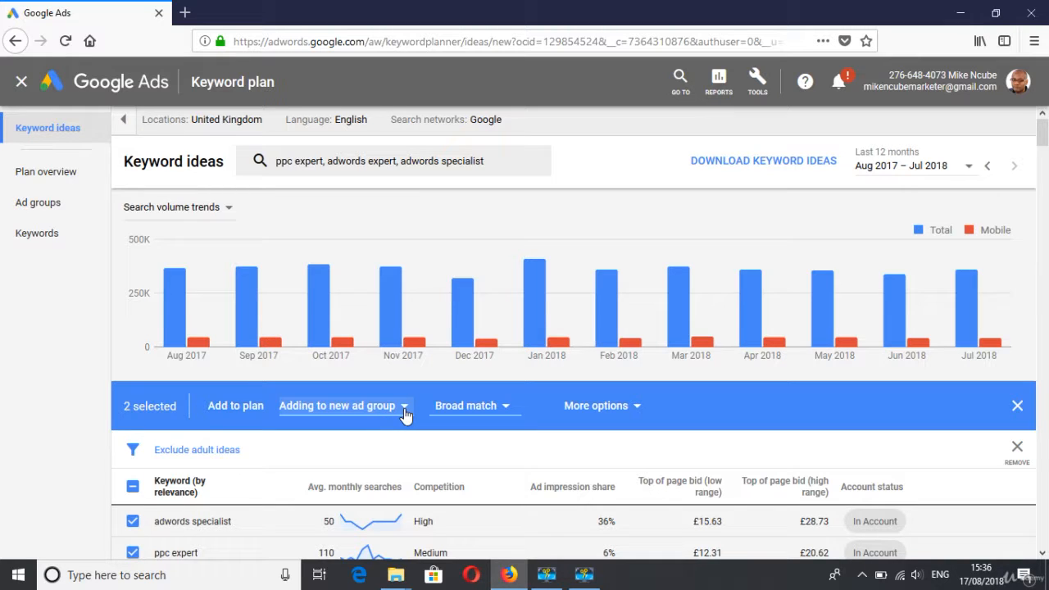
pyautogui.click(223, 416)
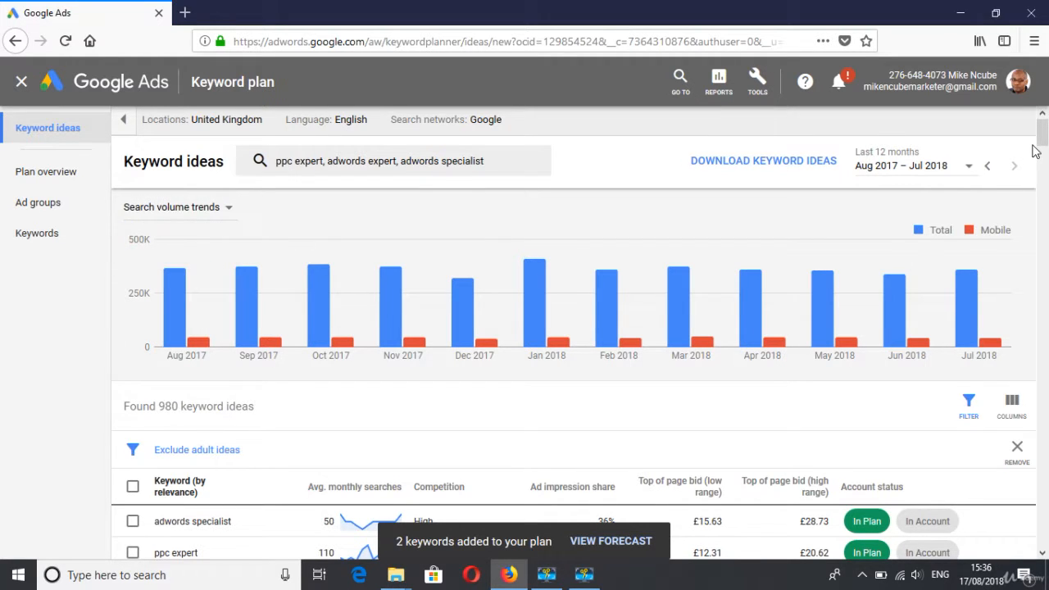
pyautogui.scroll(-1, 1044, 146)
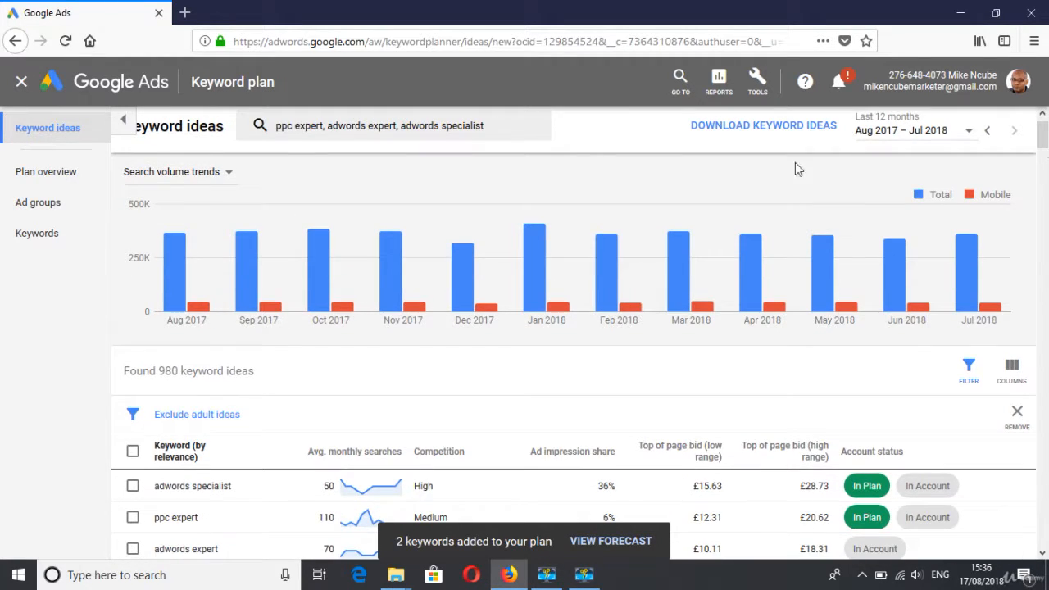
# - Open the plan overview and examine the forecast for the added keywords
pyautogui.click(72, 184)
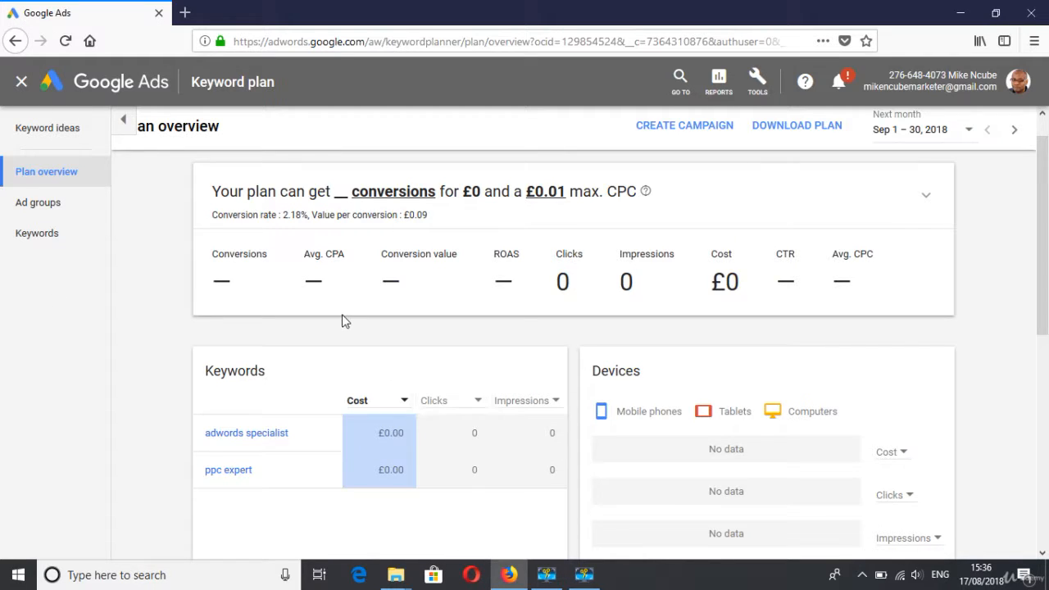
pyautogui.moveTo(1044, 229)
pyautogui.mouseDown()
pyautogui.moveTo(1045, 310)
pyautogui.moveTo(1045, 220)
pyautogui.mouseUp()
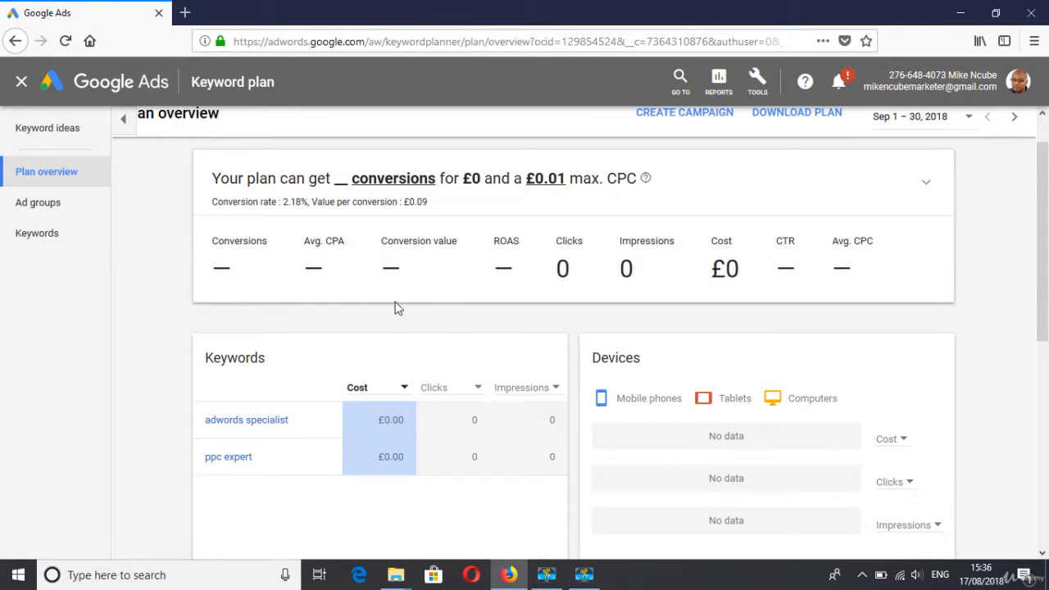
# - Open the ad group forecasts and set their date range to All time
pyautogui.click(54, 215)
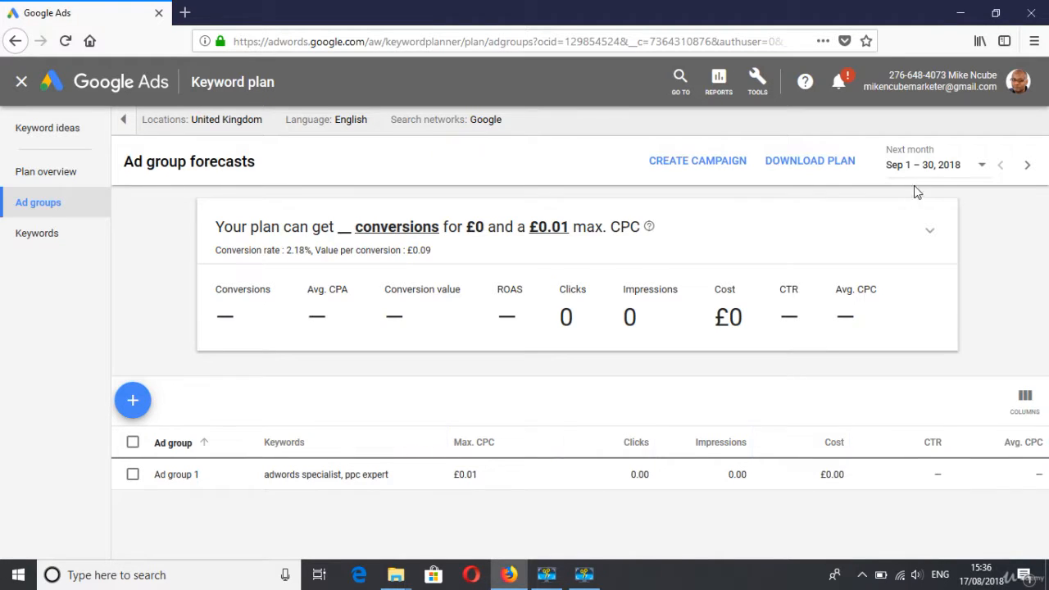
pyautogui.click(978, 171)
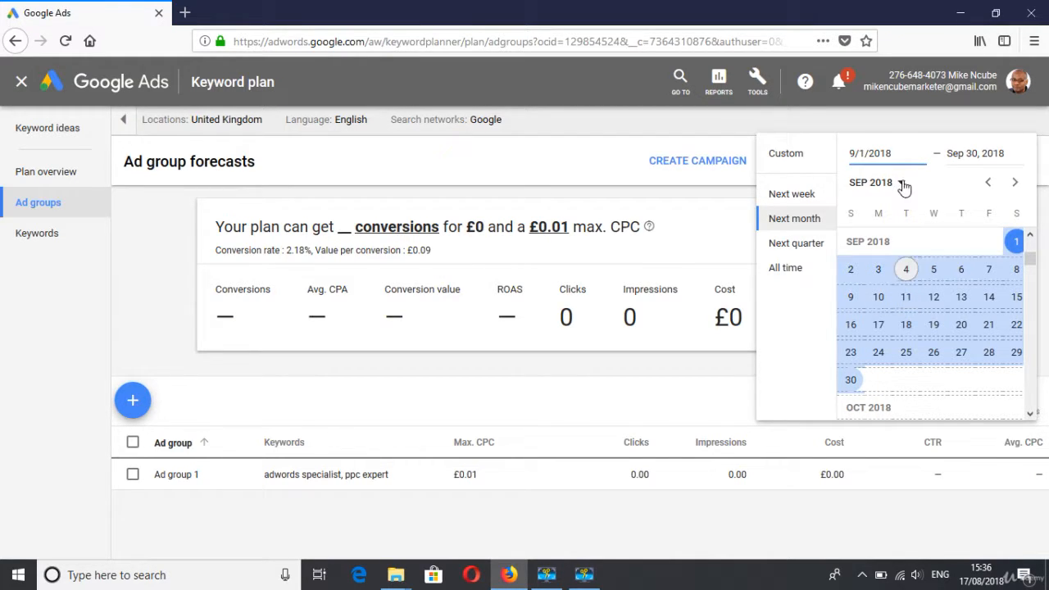
pyautogui.click(785, 278)
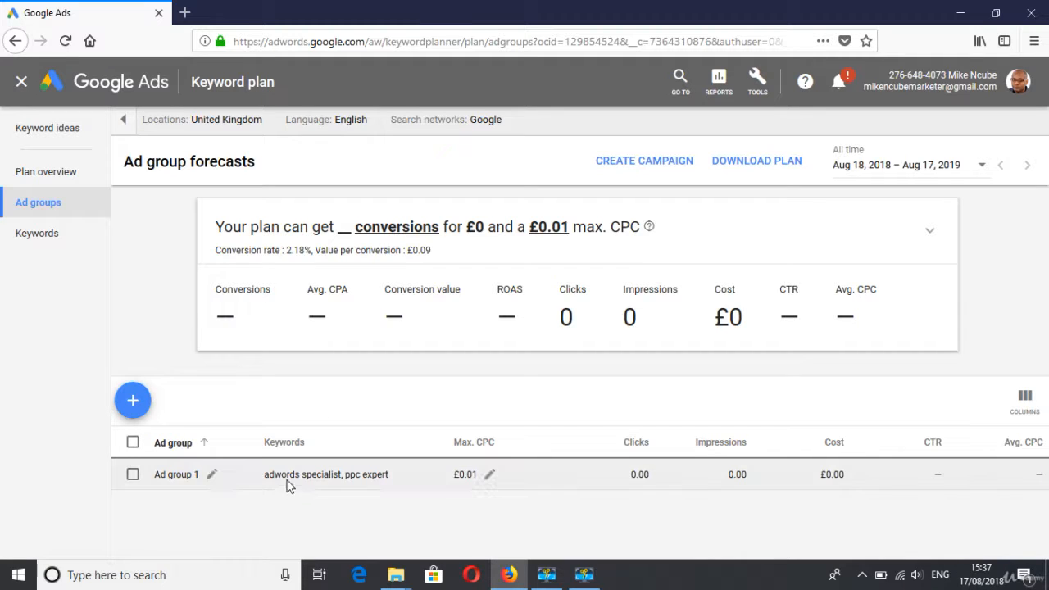
pyautogui.click(173, 484)
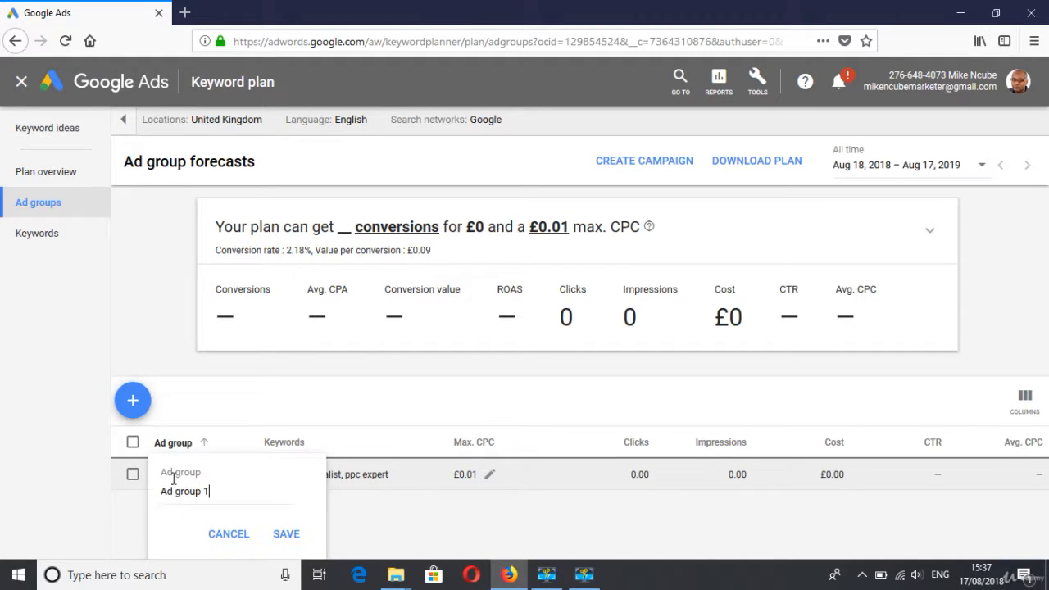
pyautogui.click(411, 498)
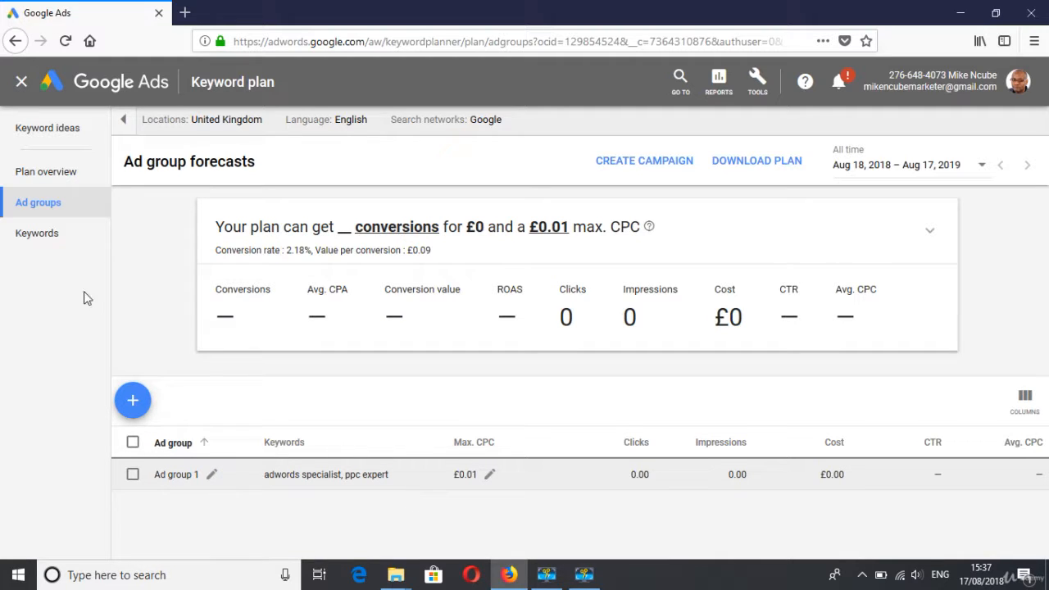
# - Return to the keyword ideas and select the ppc expert keyword
pyautogui.click(47, 137)
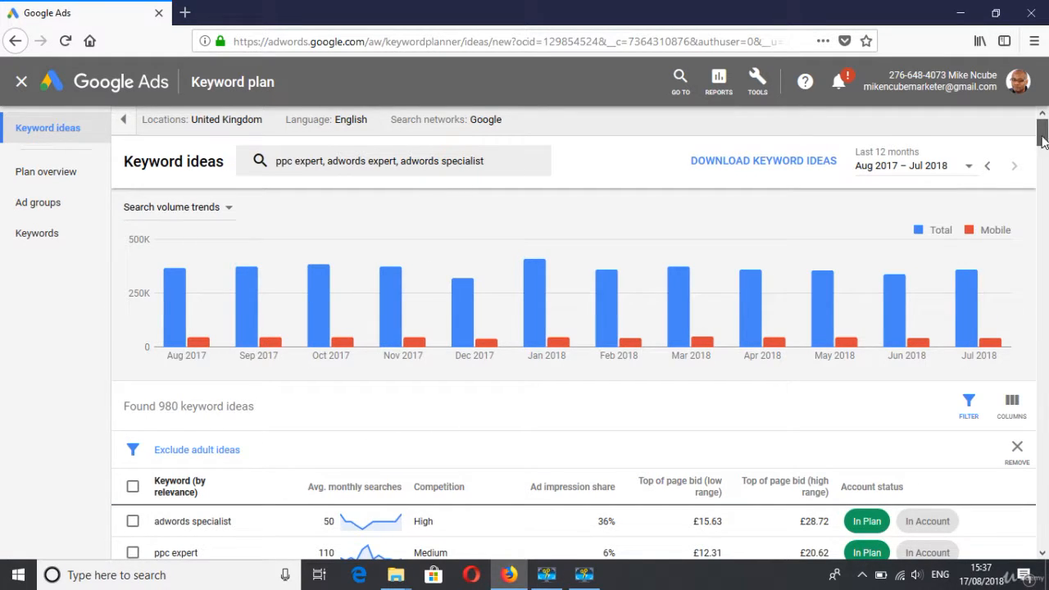
pyautogui.moveTo(1043, 137); pyautogui.dragTo(1042, 156)
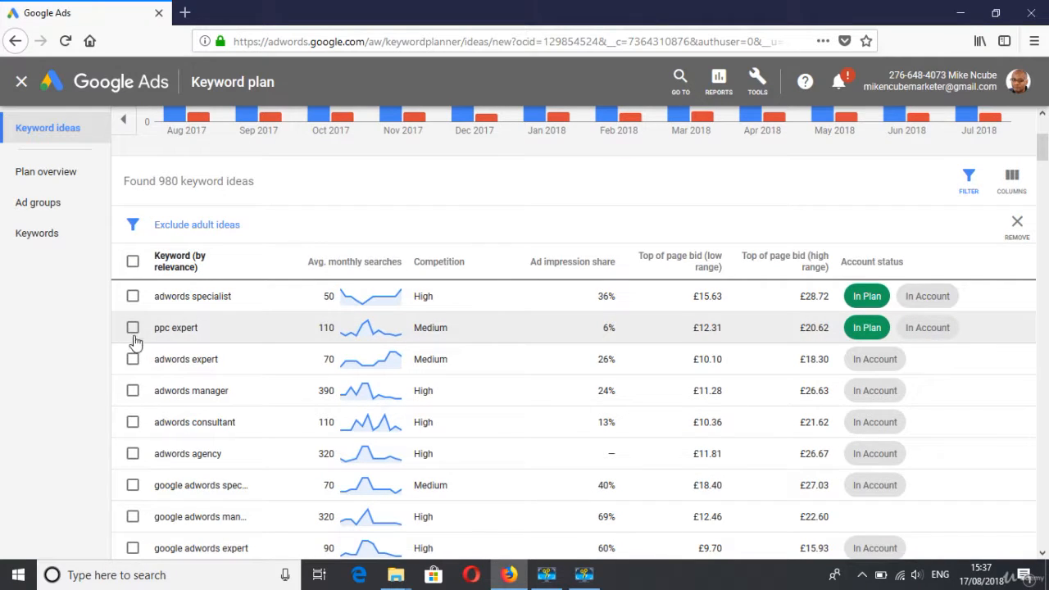
pyautogui.click(133, 328)
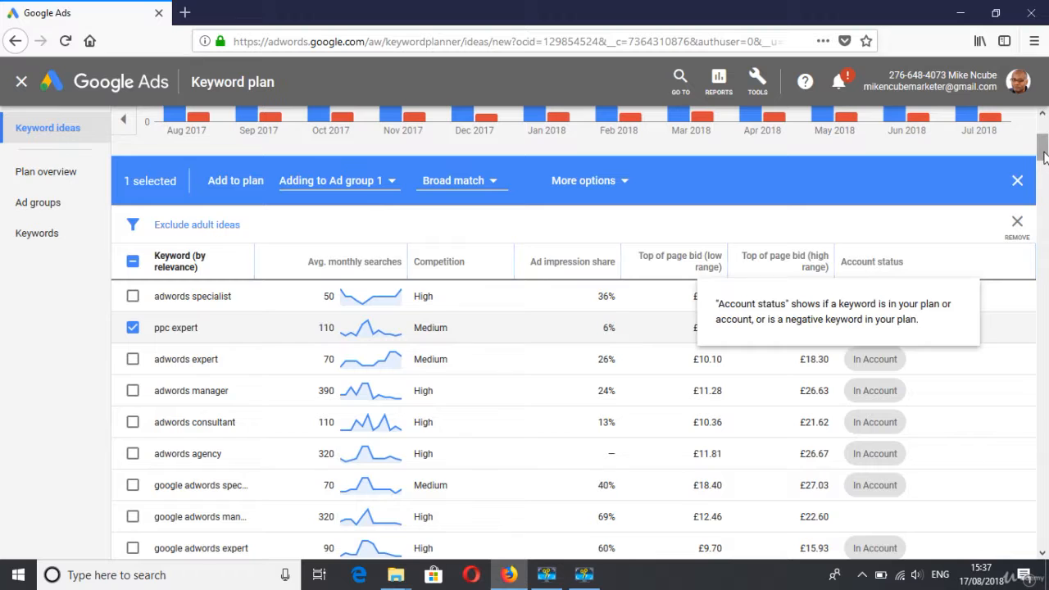
pyautogui.scroll(1, 1044, 150)
pyautogui.moveTo(1043, 150); pyautogui.dragTo(1044, 135)
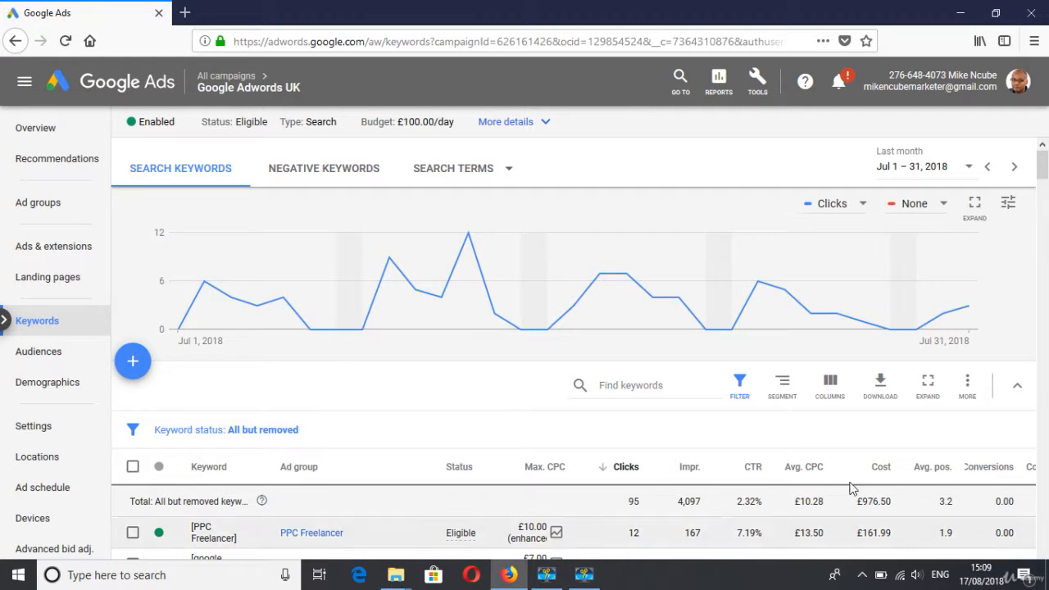
# - Open the Google Adwords UK campaign's search terms and examine their match types, ad groups, keywords and costs
pyautogui.click(510, 174)
pyautogui.click(468, 175)
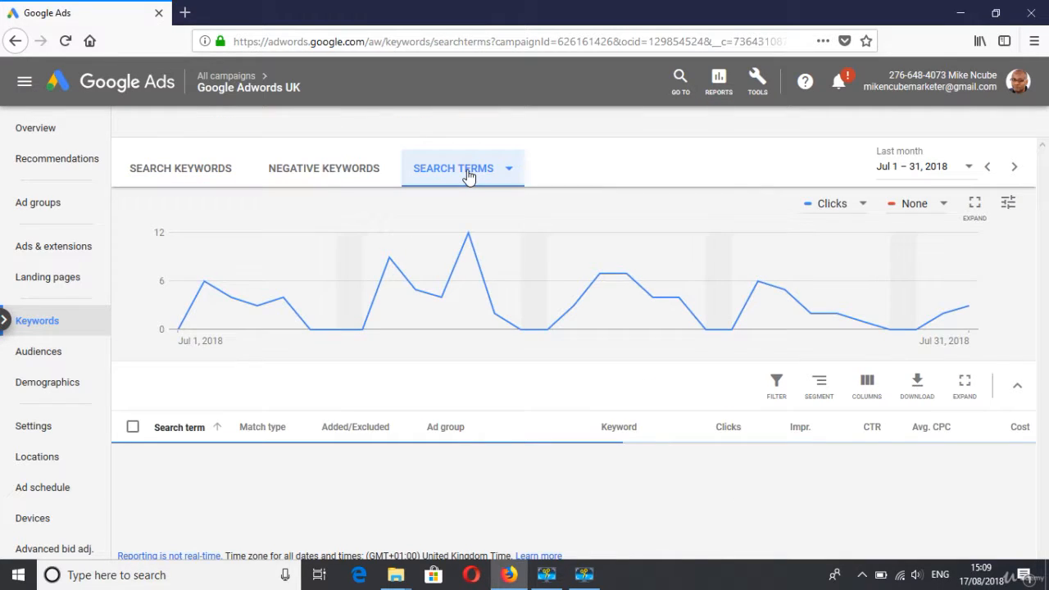
pyautogui.moveTo(1046, 200); pyautogui.dragTo(1046, 231)
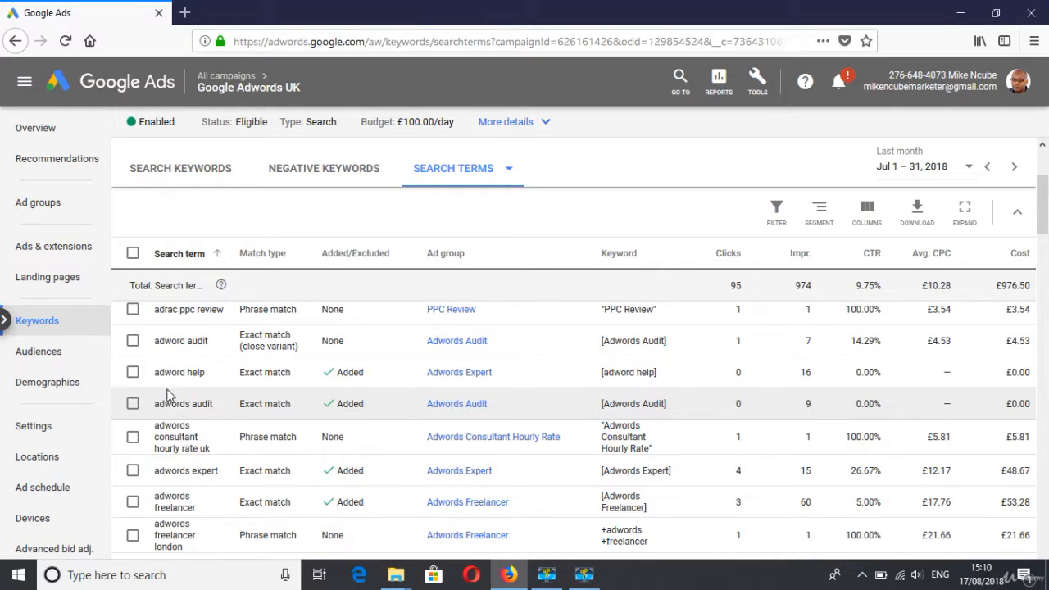
# - Select the adrac ppc review search term and clear its selection again
pyautogui.click(132, 310)
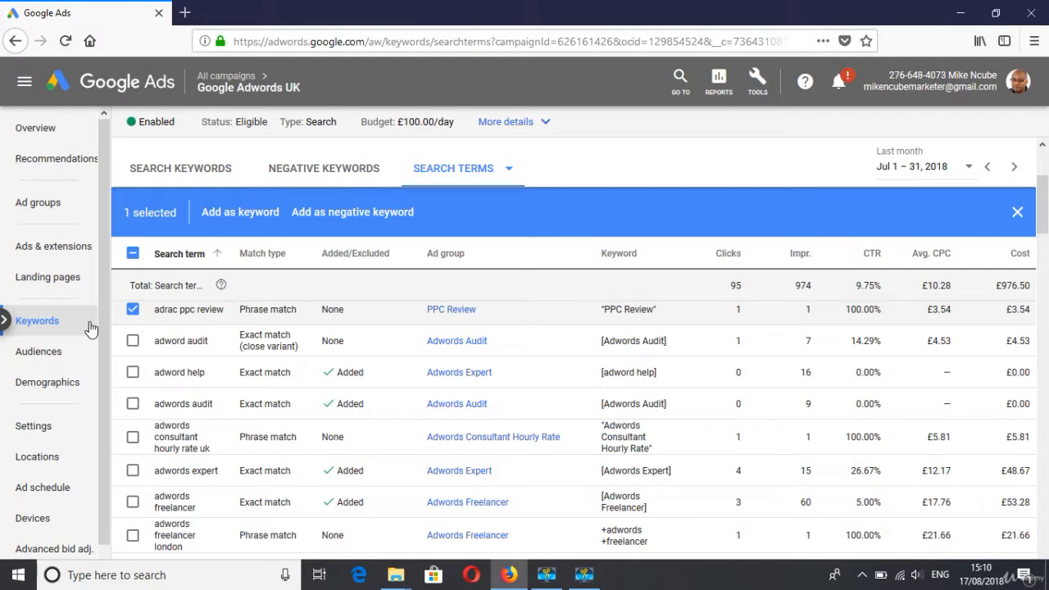
pyautogui.click(133, 310)
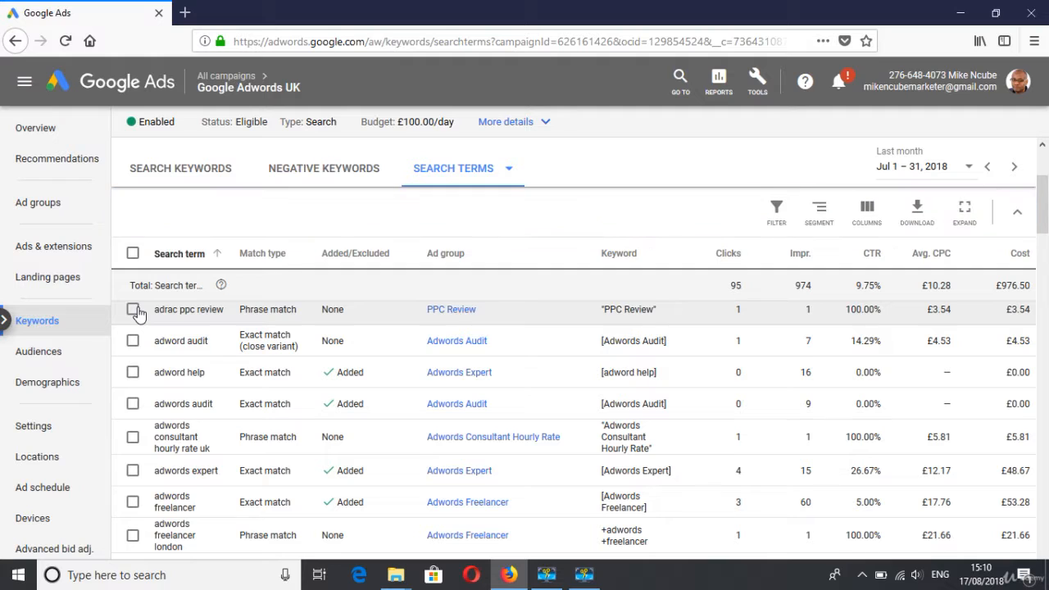
pyautogui.doubleClick(171, 310)
# - Open the form for adding negative keywords to the Google Adwords UK campaign and return to its search terms
pyautogui.click(302, 172)
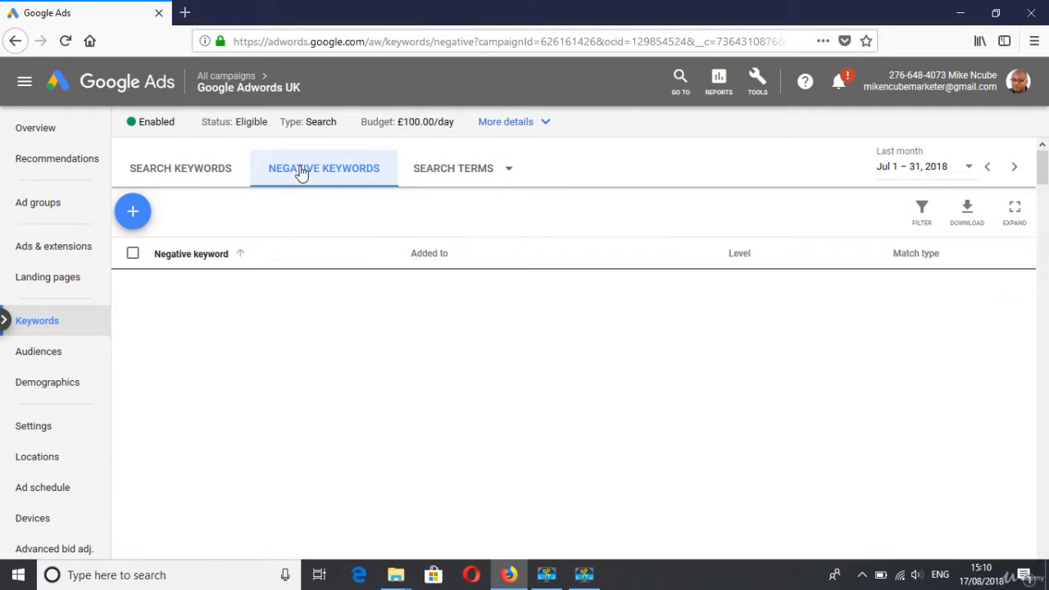
pyautogui.click(135, 221)
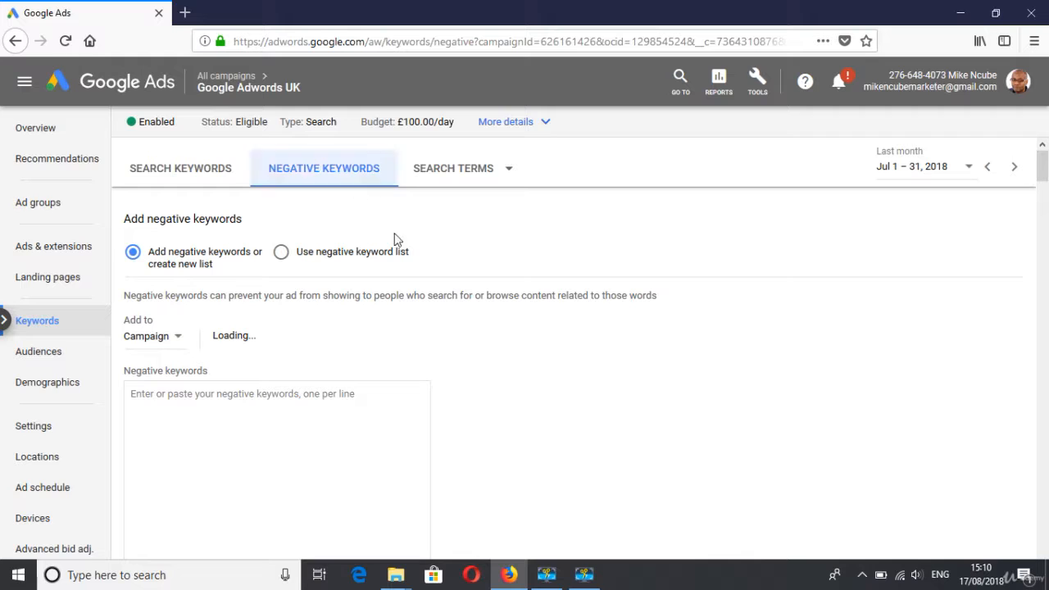
pyautogui.click(498, 171)
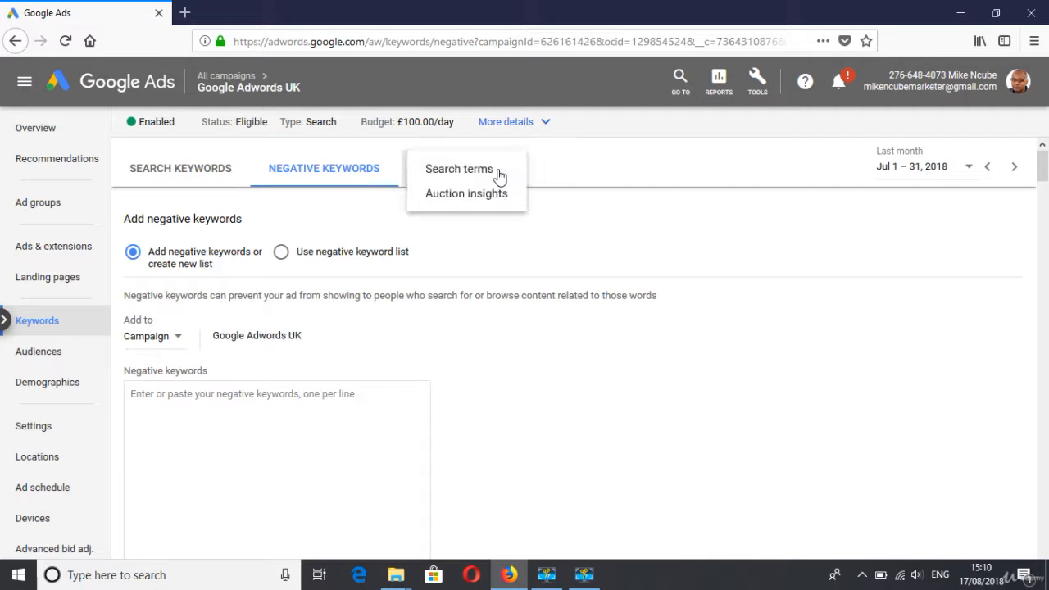
pyautogui.click(472, 173)
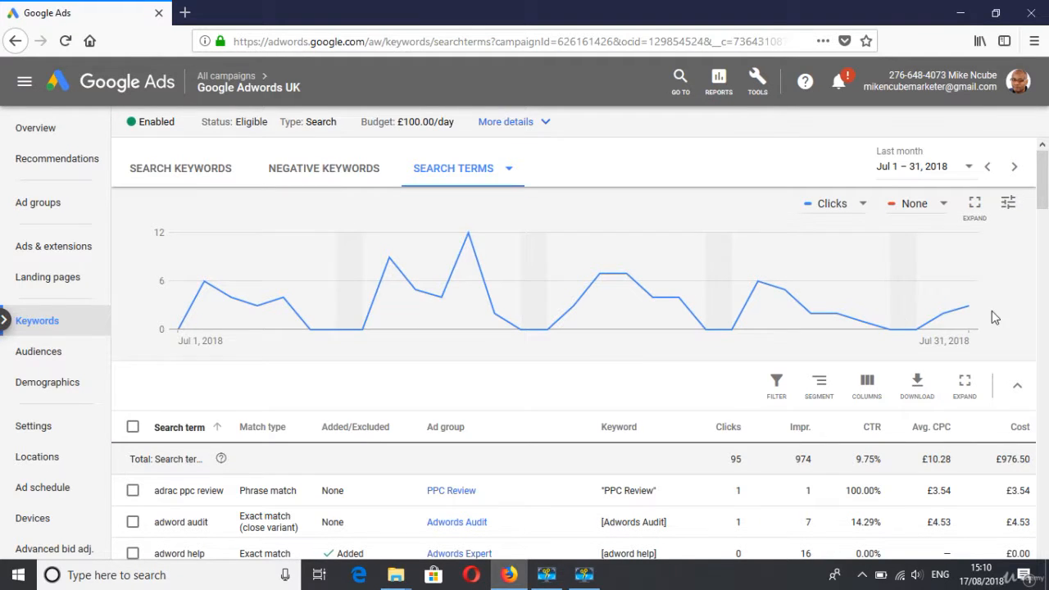
pyautogui.click(759, 90)
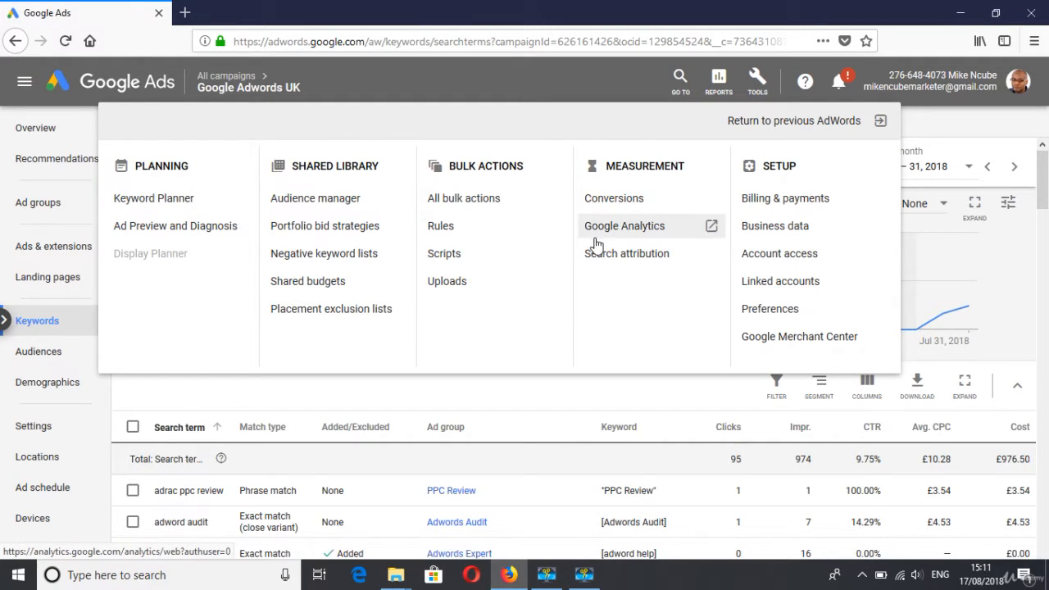
pyautogui.click(1044, 185)
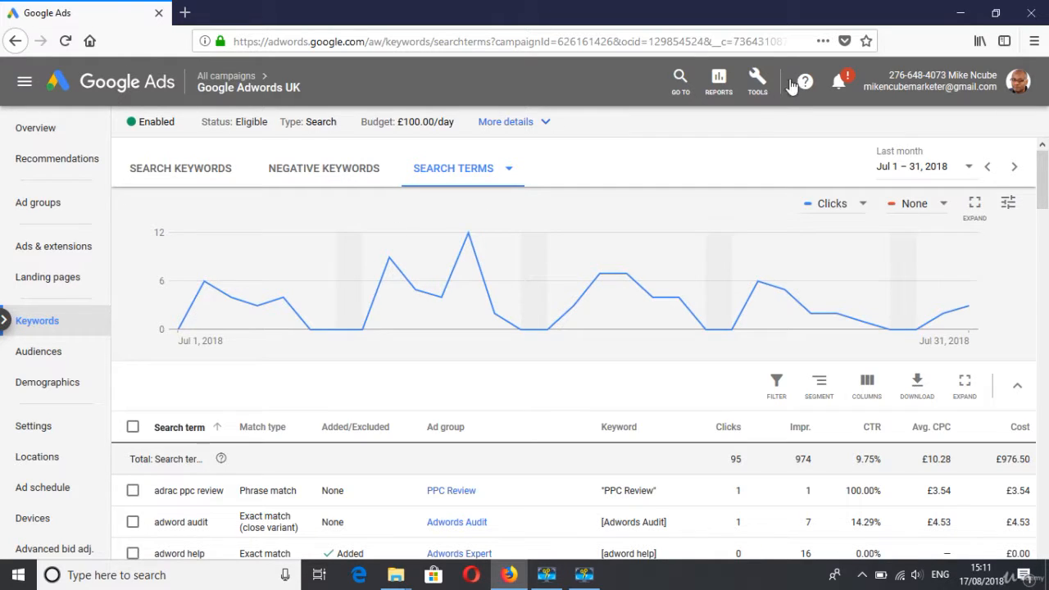
pyautogui.click(758, 97)
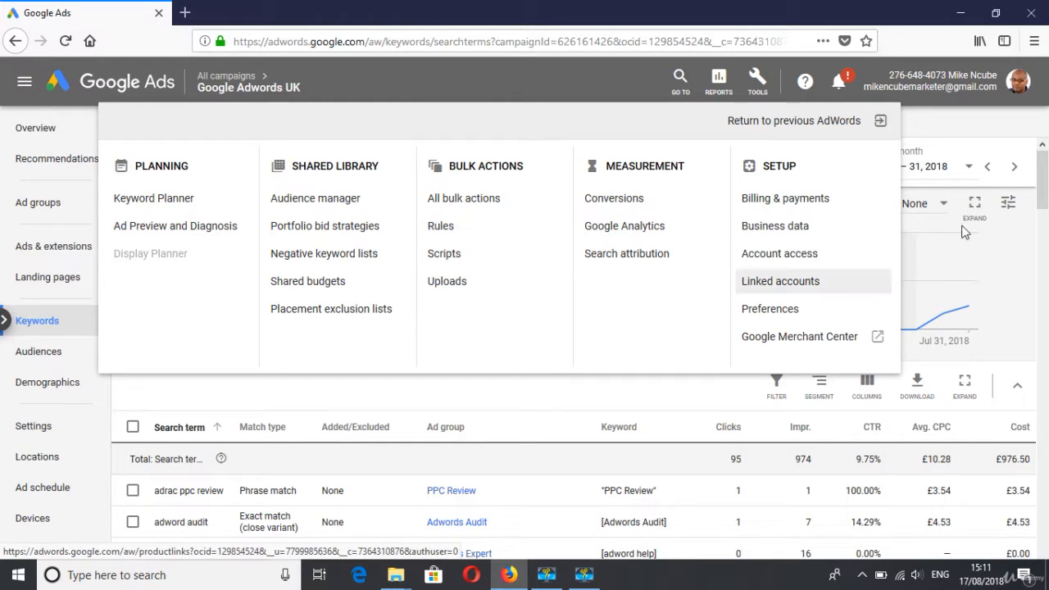
pyautogui.click(1007, 211)
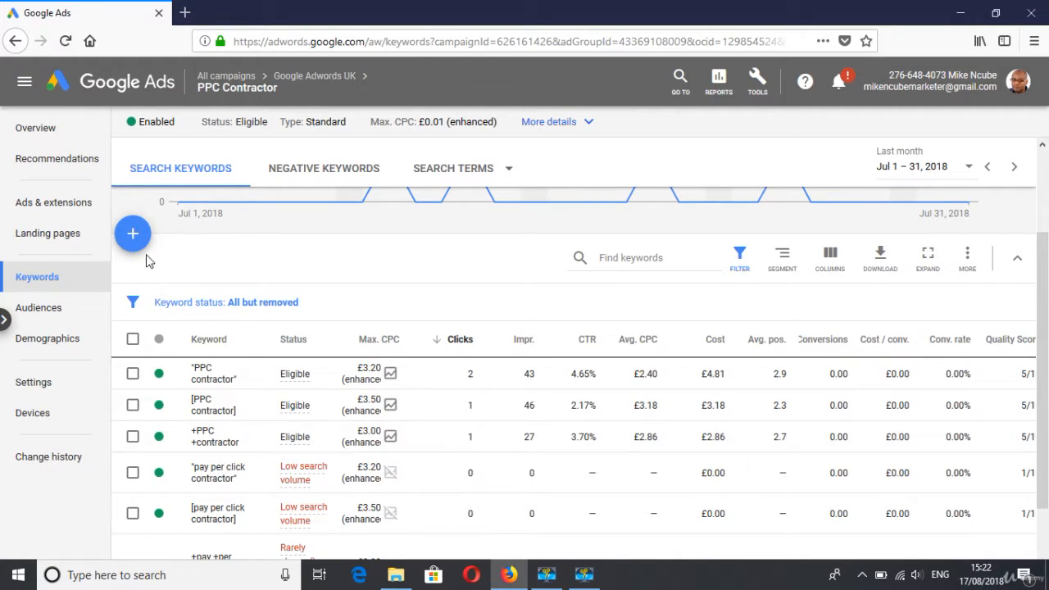
# - Start adding ppc contractor as a keyword to the PPC Contractor ad group and discard the entry
pyautogui.click(134, 236)
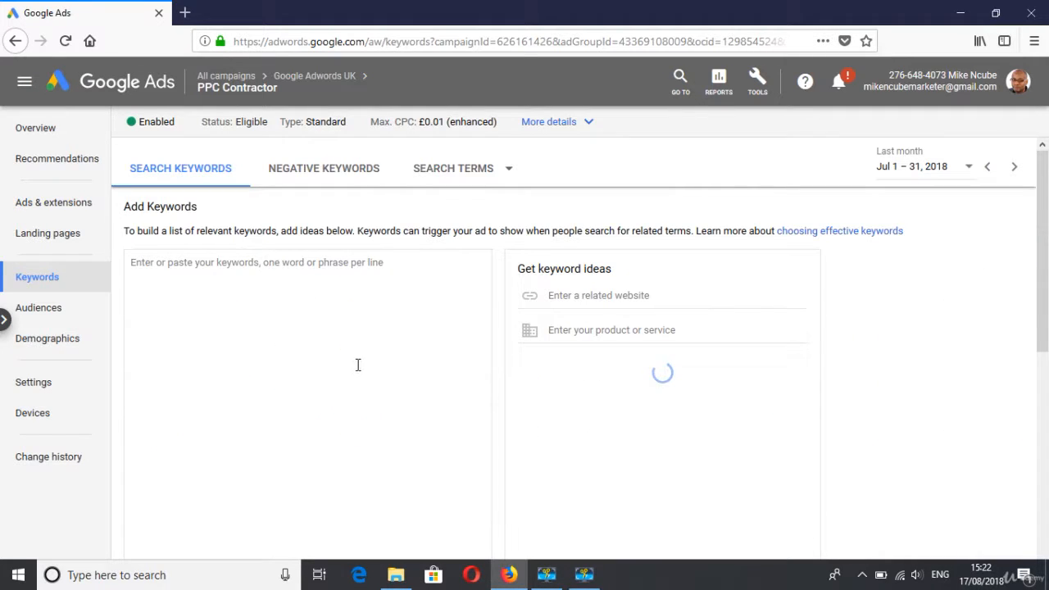
pyautogui.write('ppc contractor')
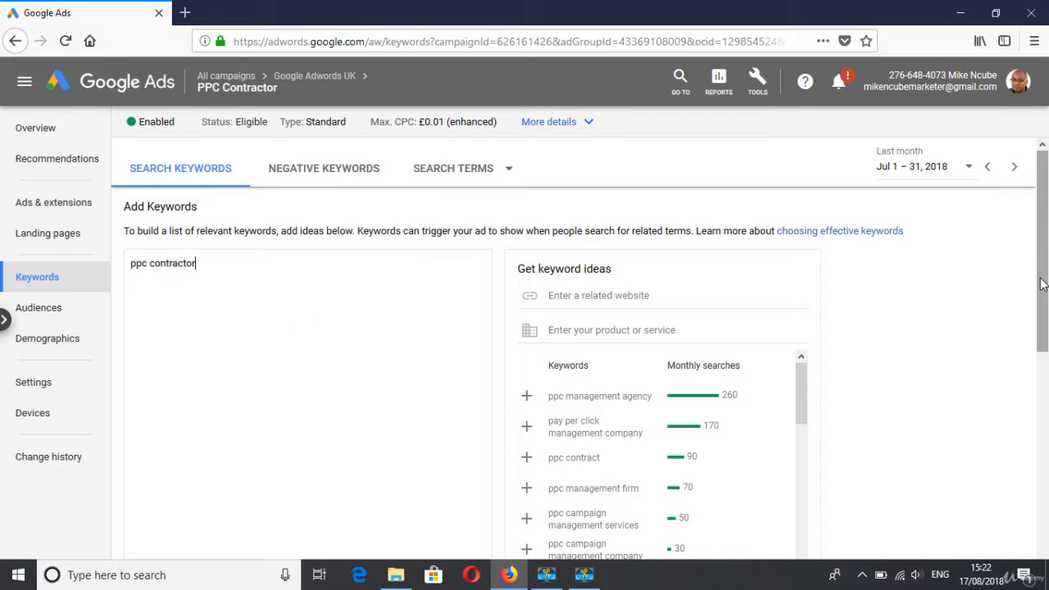
pyautogui.moveTo(1044, 284); pyautogui.dragTo(1045, 400)
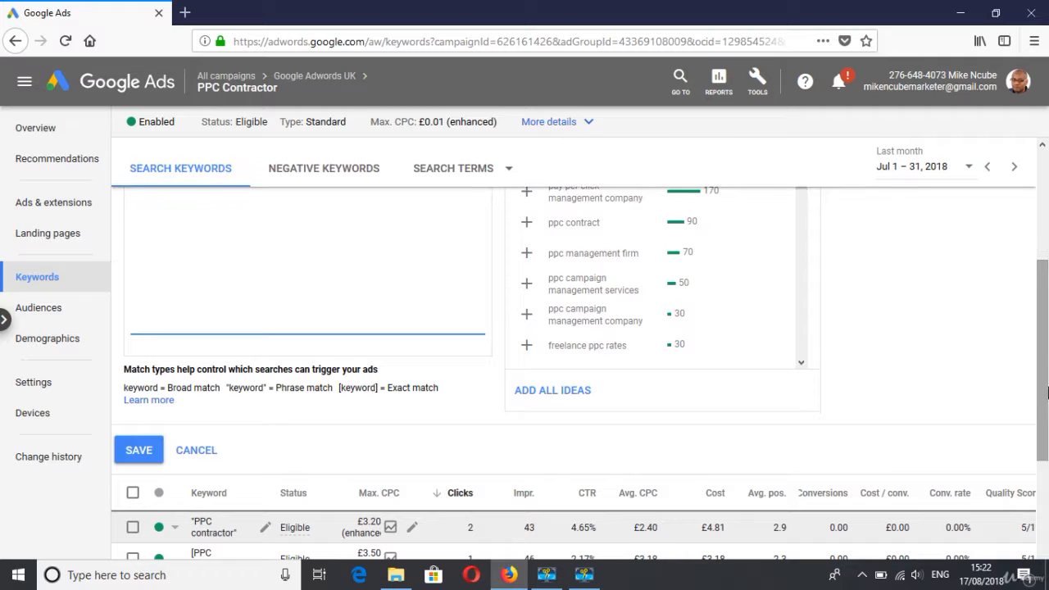
pyautogui.click(209, 457)
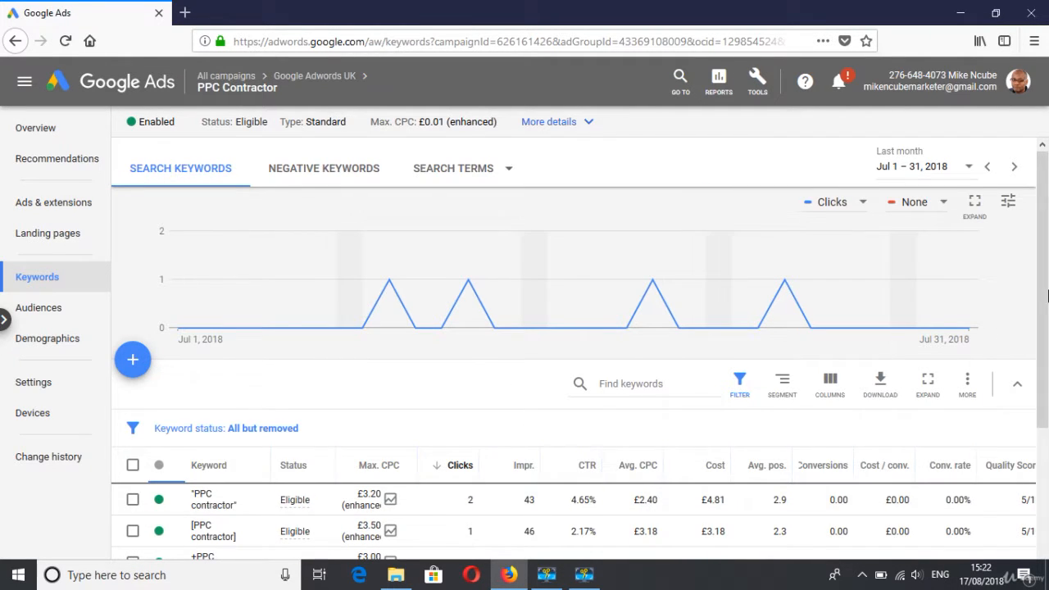
# - Examine the PPC Contractor ad group's keywords, comparing their match types, statuses, bids and clicks
pyautogui.scroll(-1, 1047, 297)
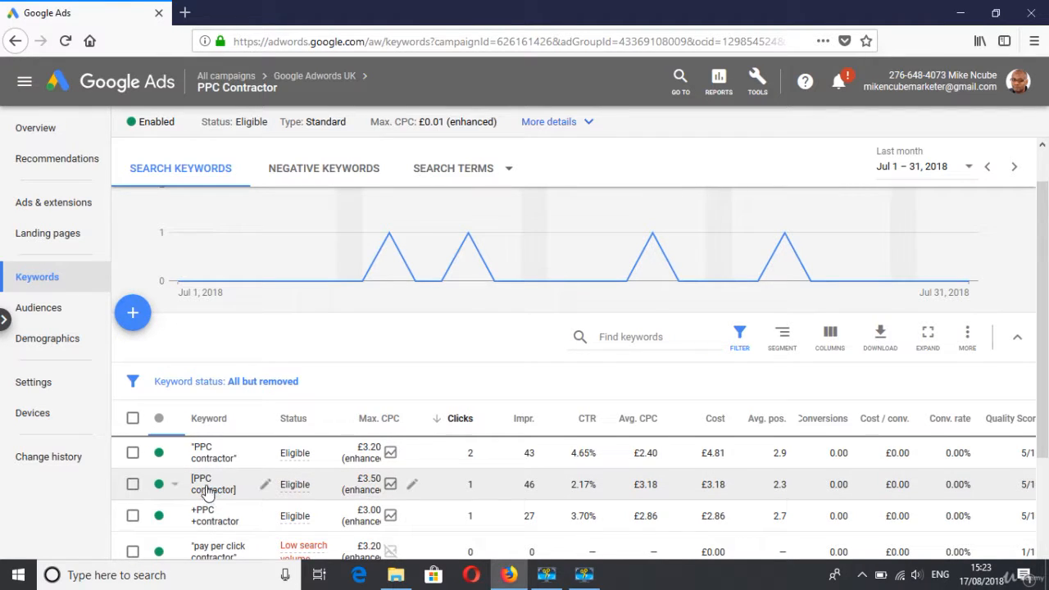
pyautogui.scroll(-2, 209, 490)
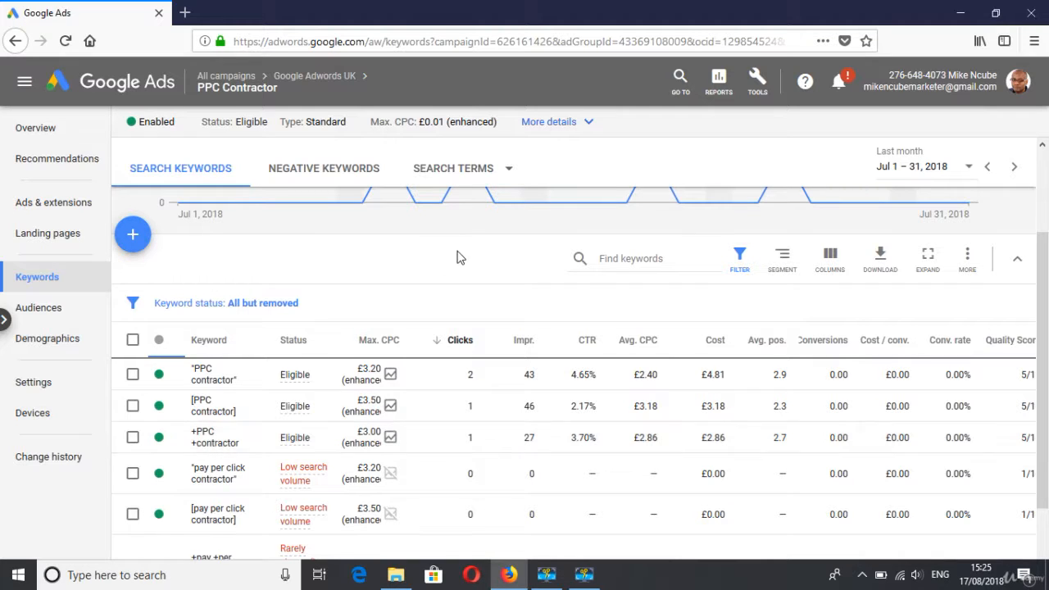
pyautogui.click(513, 178)
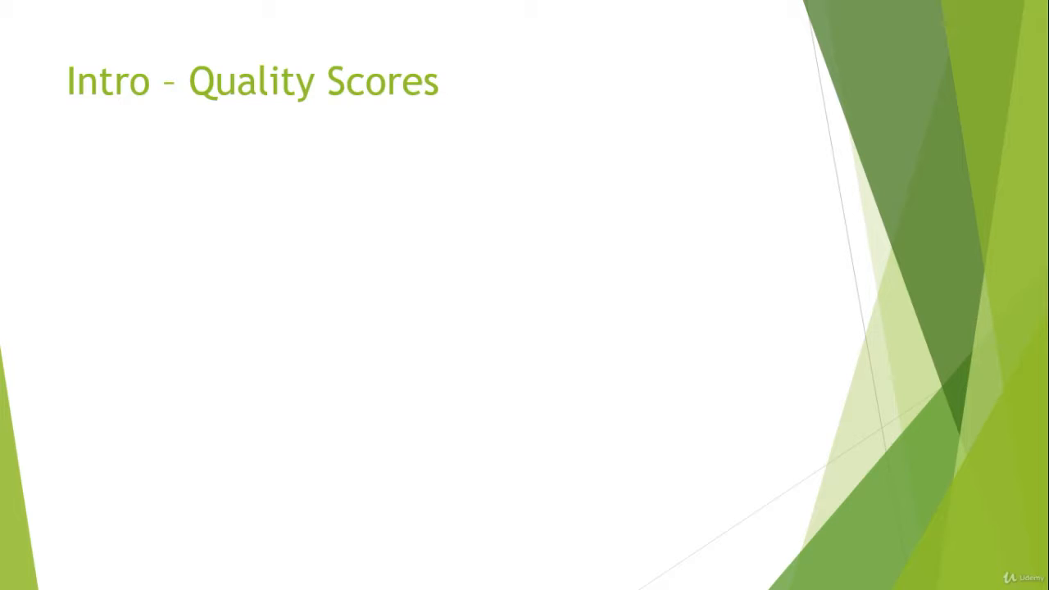
pyautogui.press('Right')
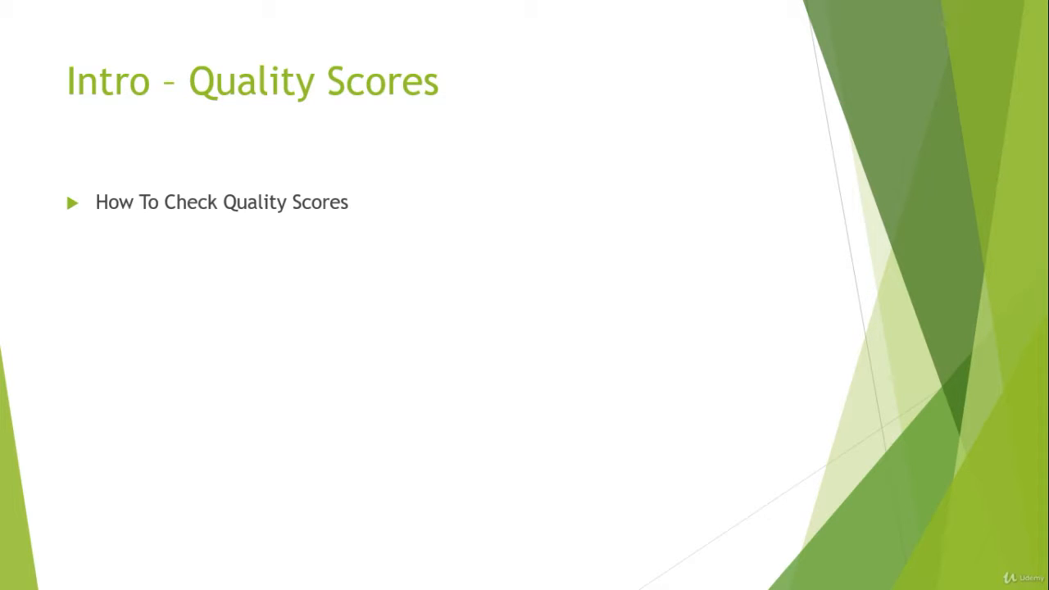
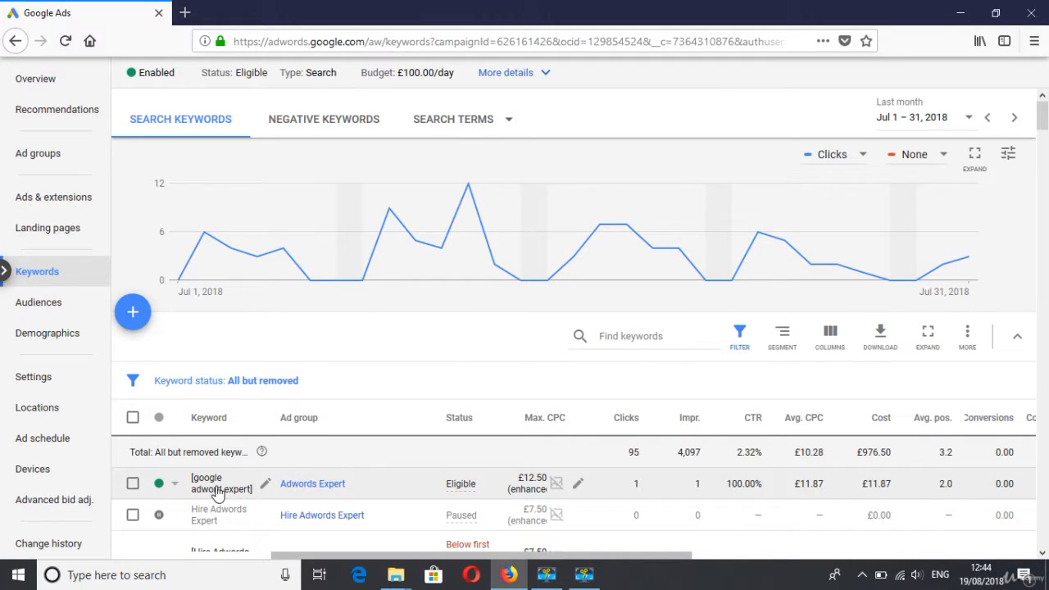
# - Check the status details and Quality Score components of the [google adword expert] keyword in the Google Adwords UK campaign
pyautogui.scroll(-3, 353, 219)
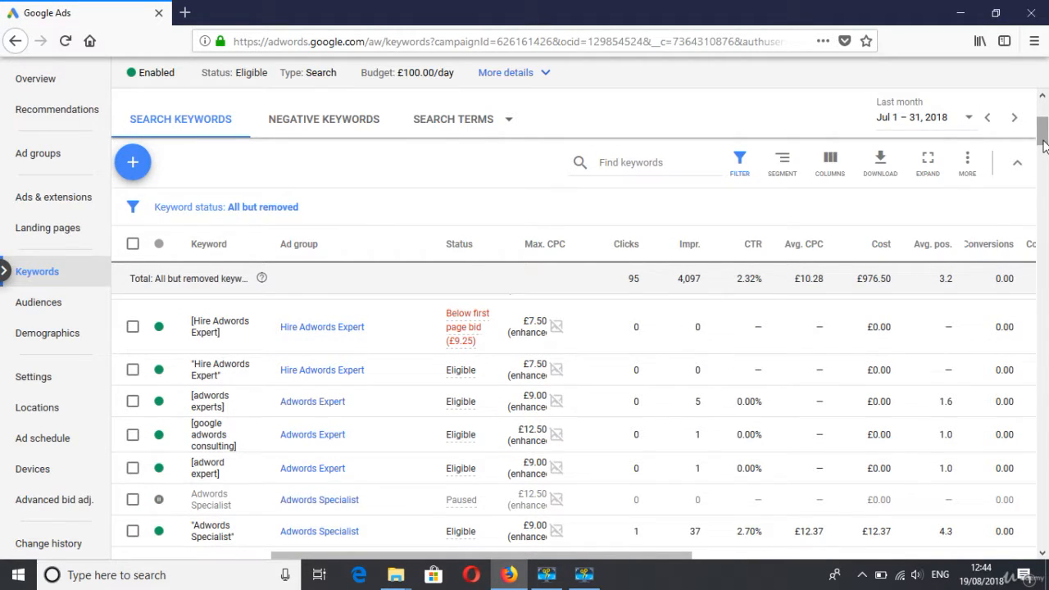
pyautogui.scroll(3, 1046, 156)
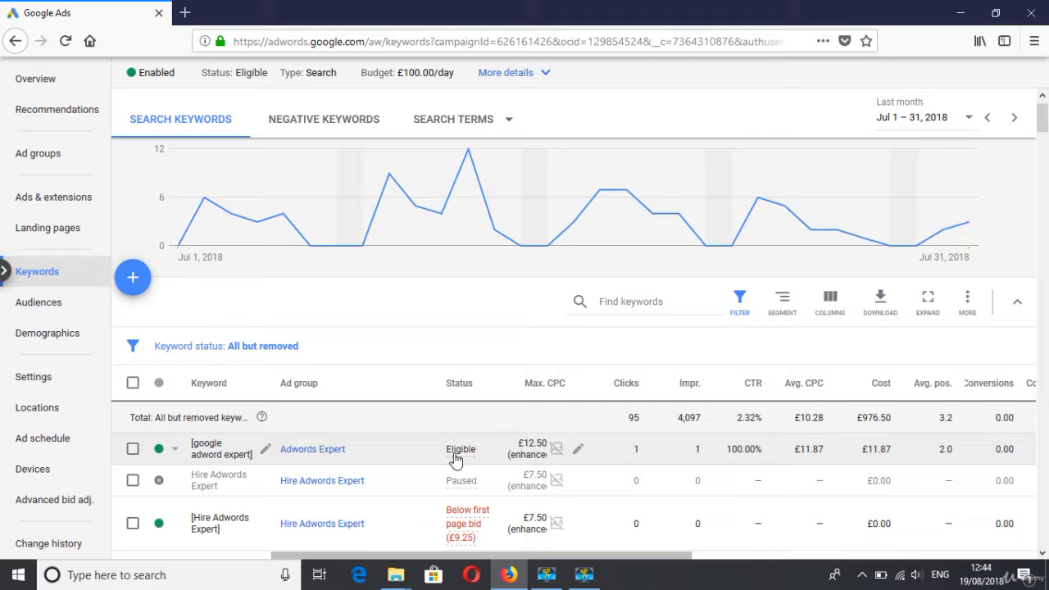
pyautogui.moveTo(455, 461)
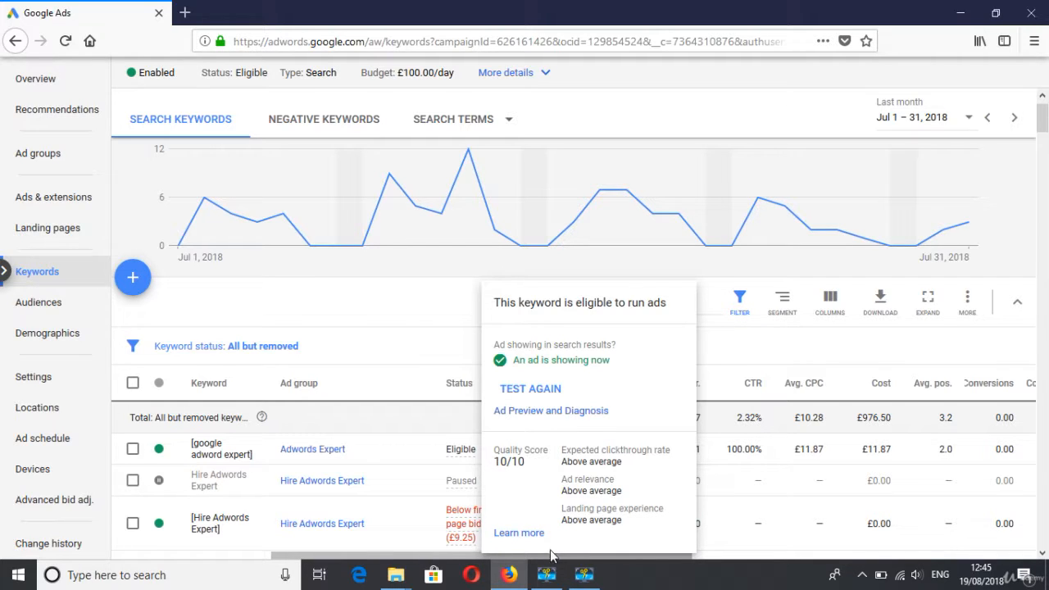
# - Add the Exp. CTR quality score column to the campaign's keywords table
pyautogui.moveTo(566, 560); pyautogui.dragTo(640, 561)
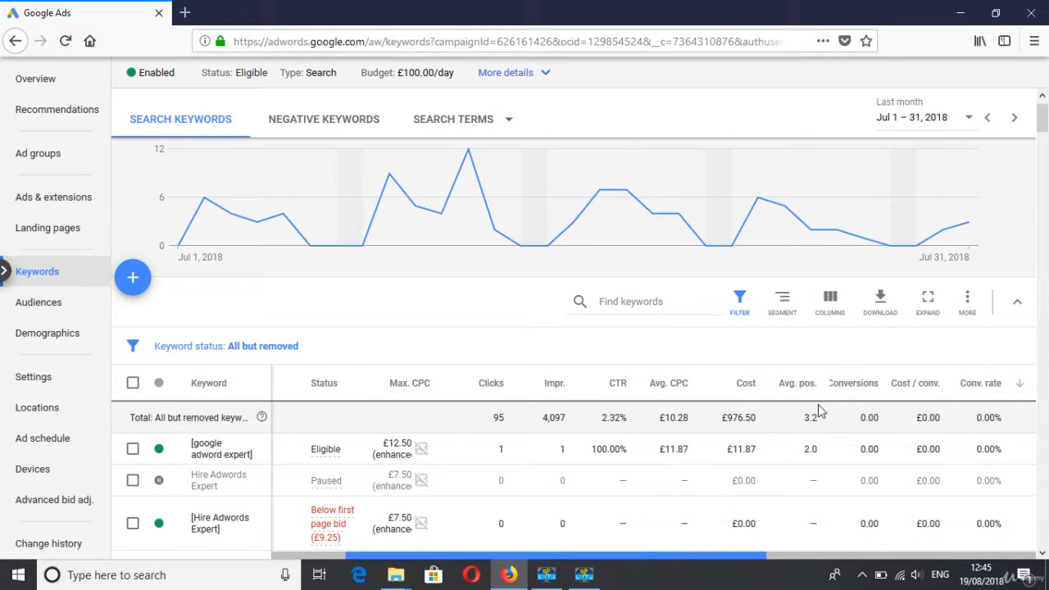
pyautogui.click(831, 306)
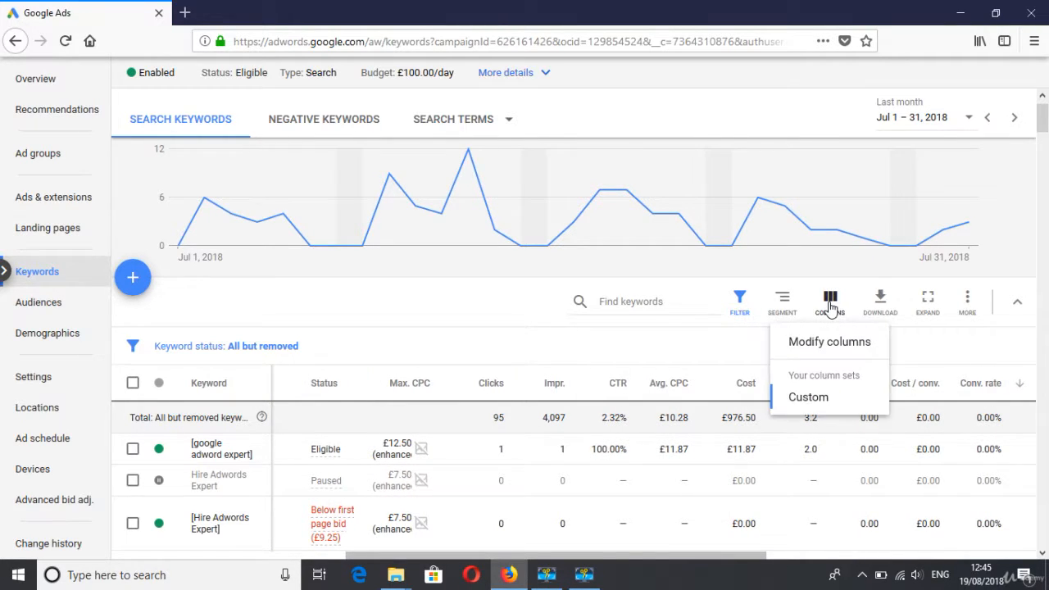
pyautogui.click(815, 351)
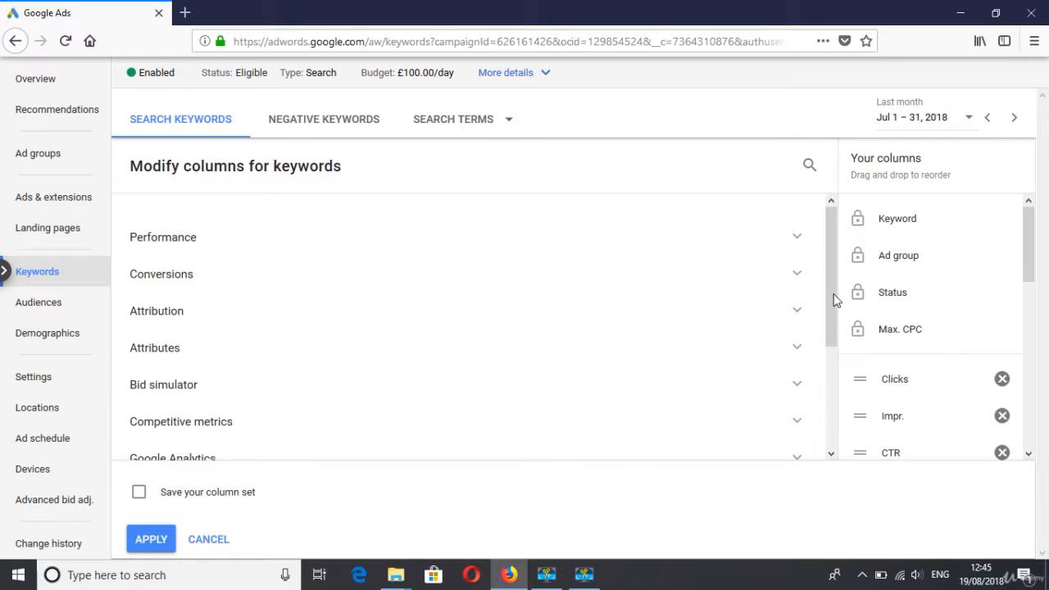
pyautogui.scroll(-3, 833, 328)
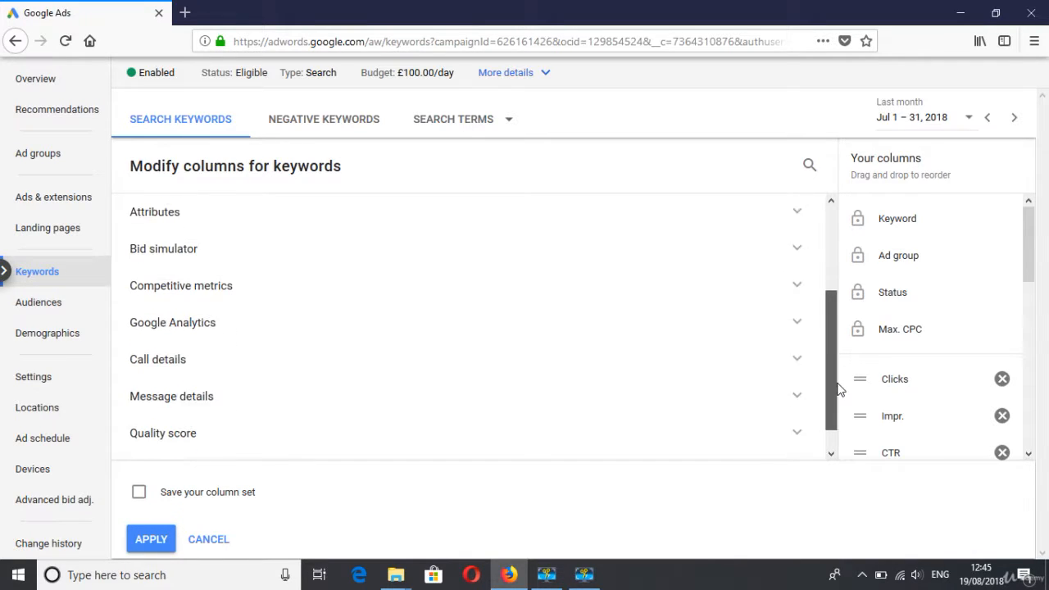
pyautogui.click(176, 420)
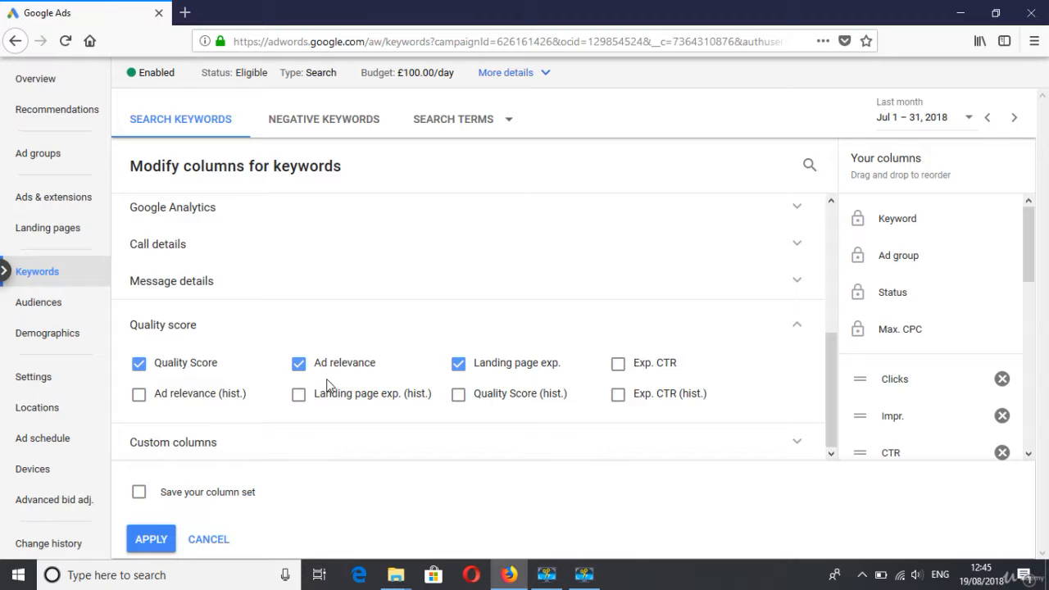
pyautogui.click(620, 368)
pyautogui.click(146, 540)
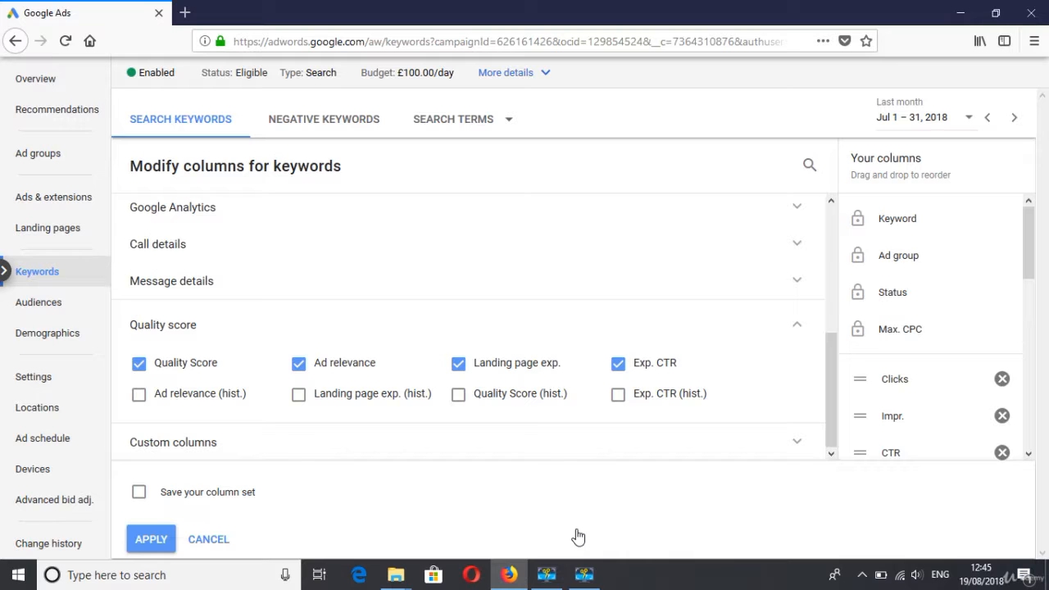
pyautogui.click(149, 543)
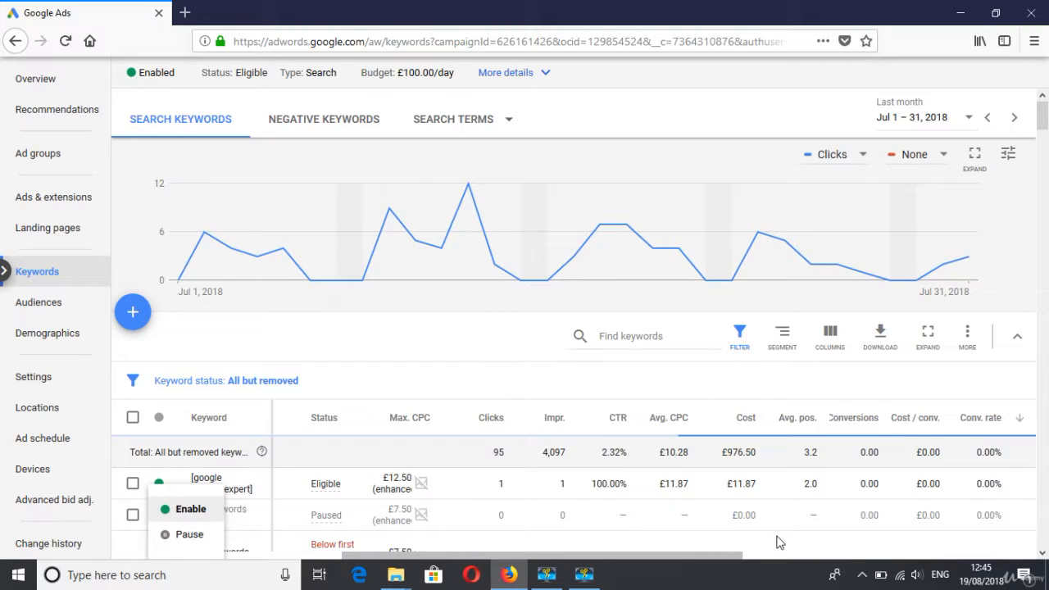
# - Examine the keywords' Quality Score, estimated bids, ad relevance, landing page experience and expected CTR columns
pyautogui.moveTo(726, 557); pyautogui.dragTo(882, 541)
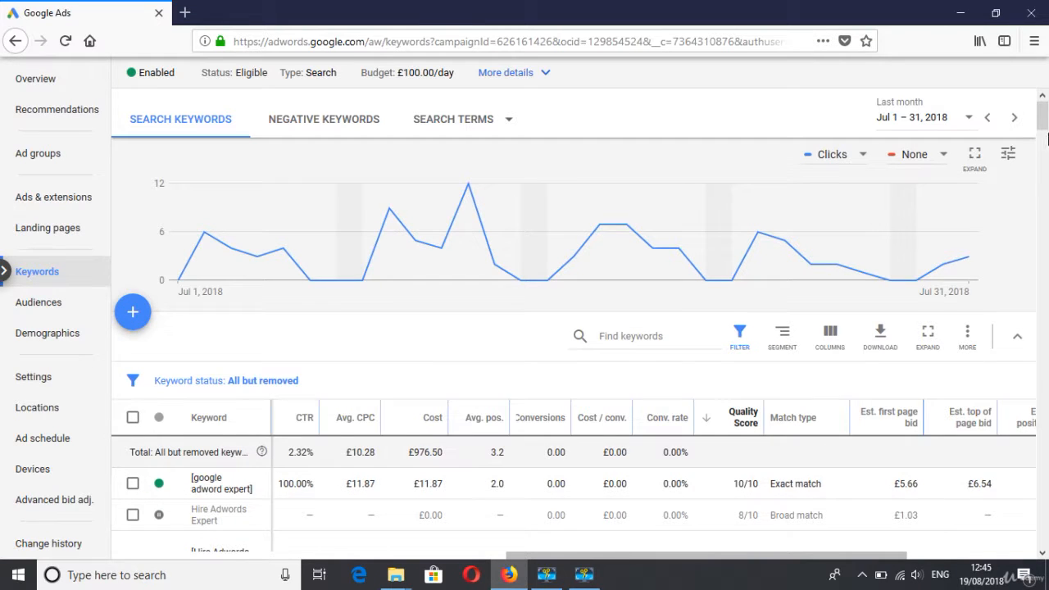
pyautogui.scroll(-4, 1043, 131)
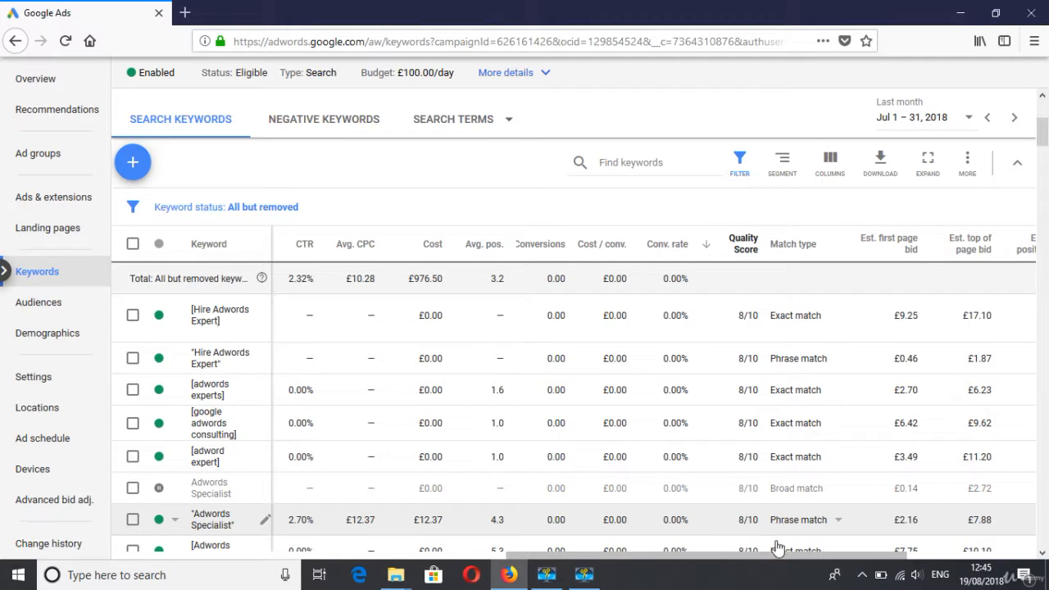
pyautogui.moveTo(793, 560); pyautogui.dragTo(923, 545)
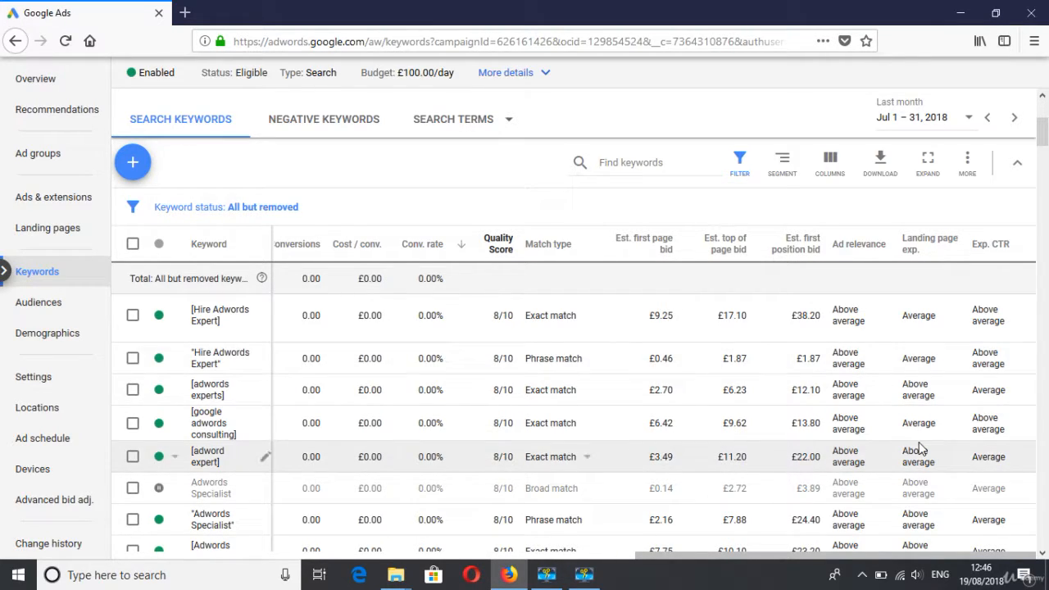
pyautogui.moveTo(1045, 144); pyautogui.dragTo(1046, 172)
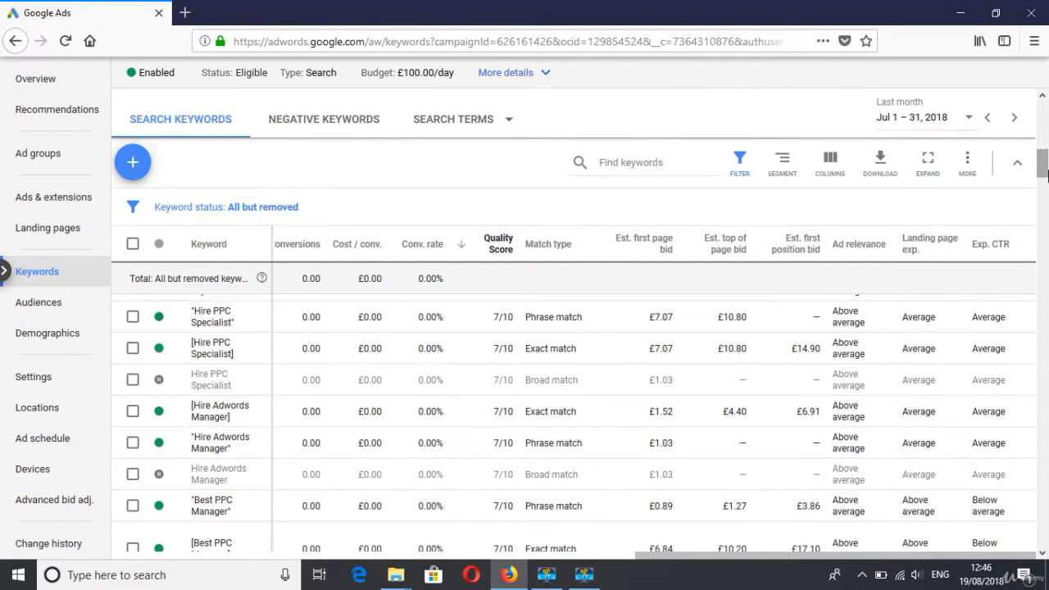
pyautogui.moveTo(1046, 172); pyautogui.dragTo(1045, 190)
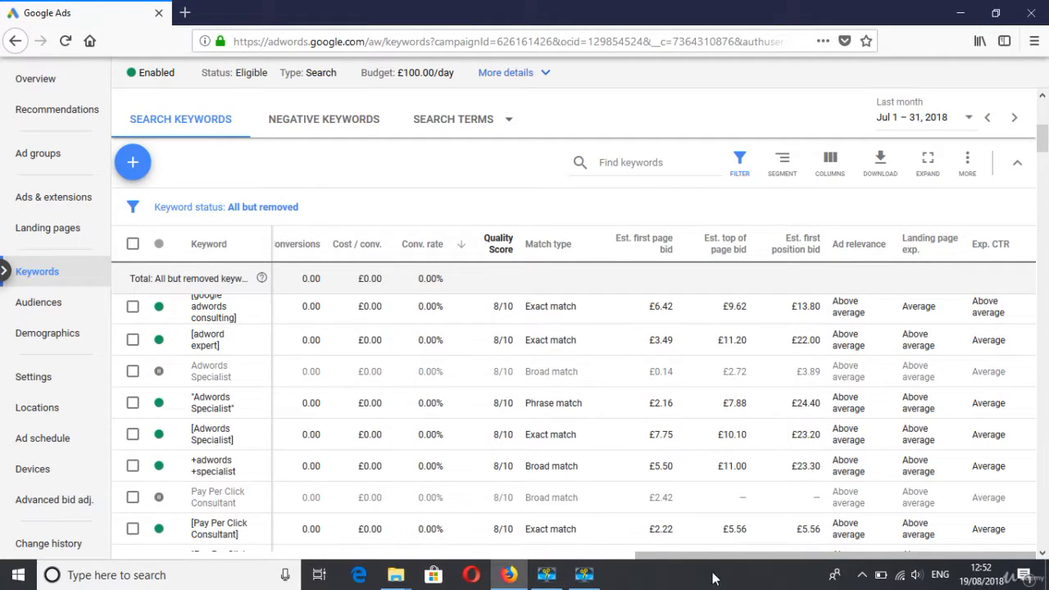
pyautogui.moveTo(588, 558); pyautogui.dragTo(467, 576)
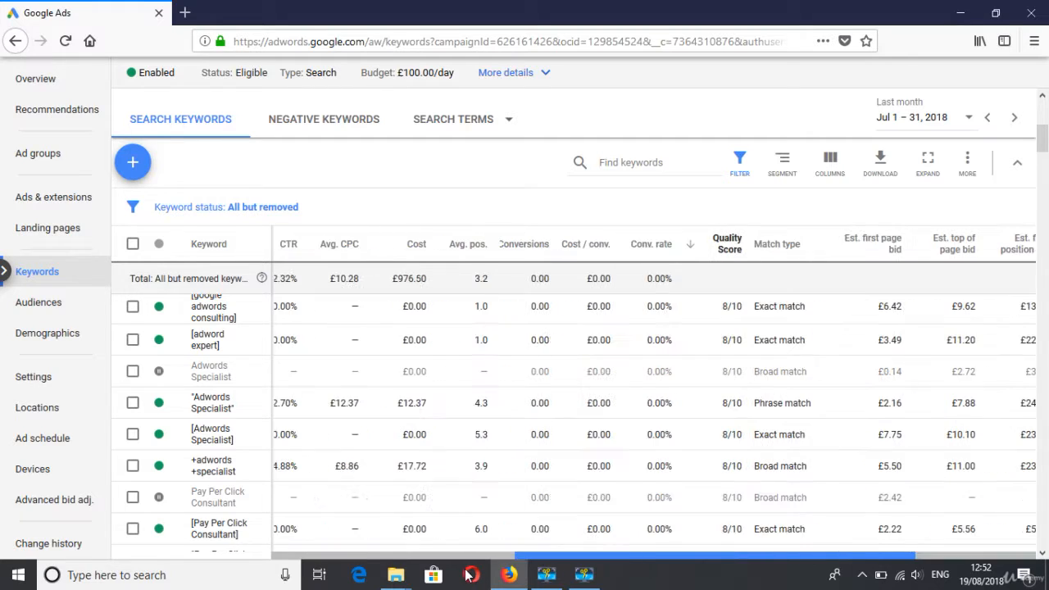
# - Check the status details and Quality Score components of several eligible keywords, including "Adwords Specialist" and [google adword expert]
pyautogui.click(315, 557)
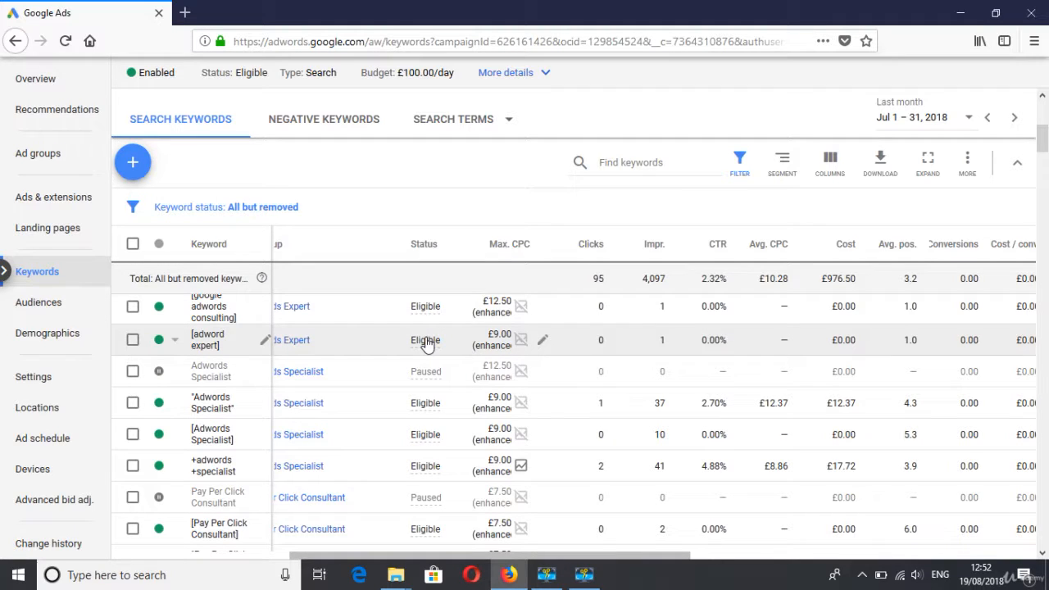
pyautogui.moveTo(427, 344)
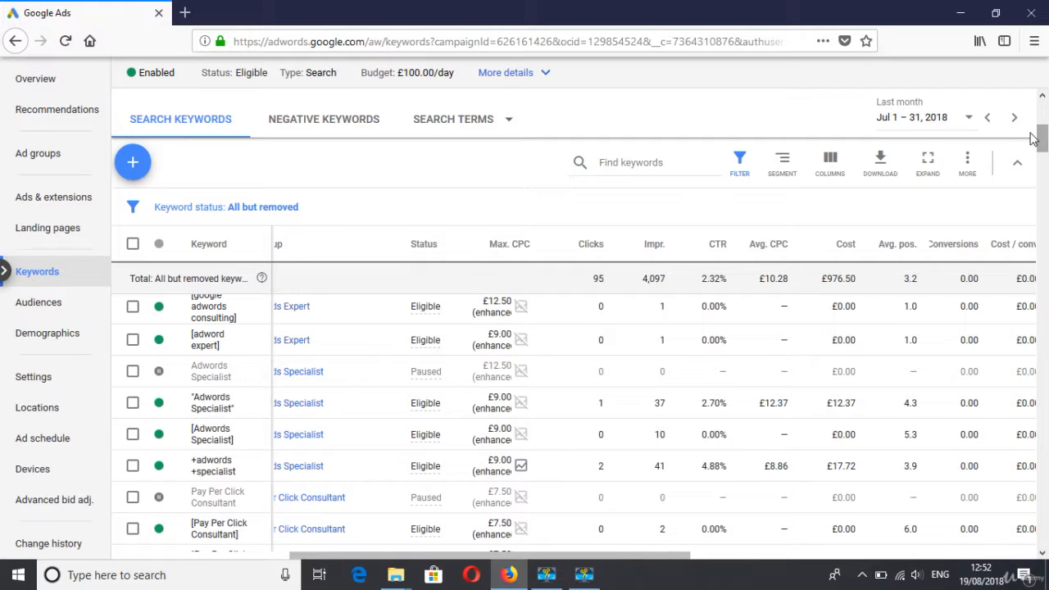
pyautogui.moveTo(1045, 139); pyautogui.dragTo(1045, 144)
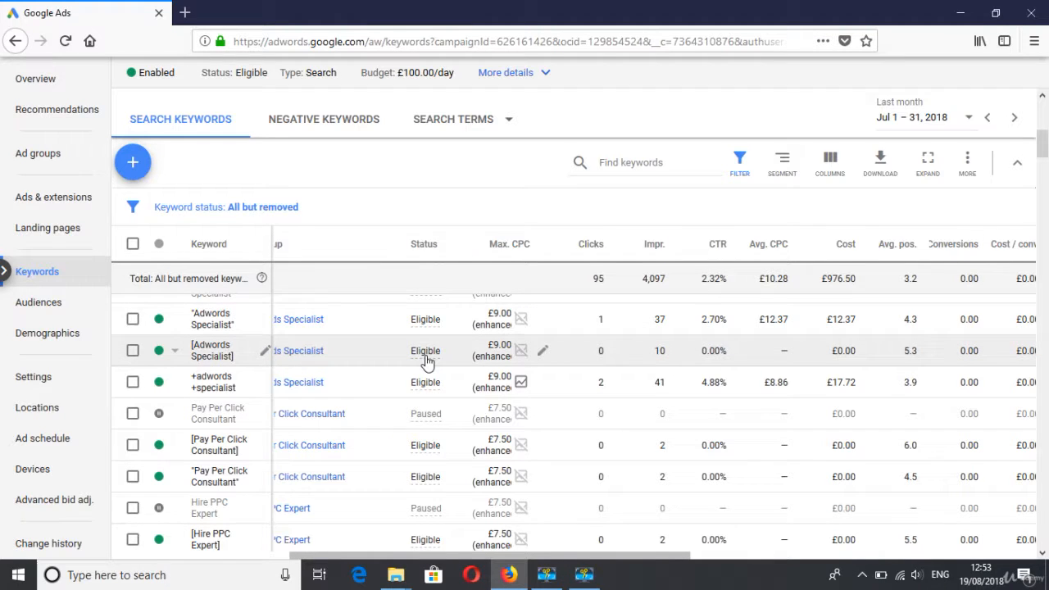
pyautogui.moveTo(426, 360)
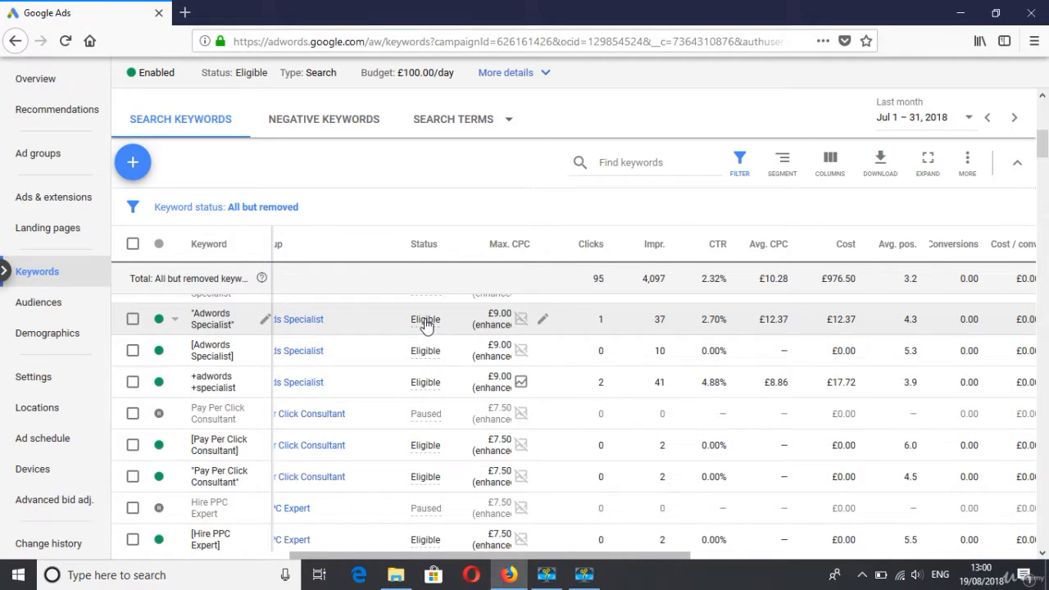
pyautogui.moveTo(427, 325)
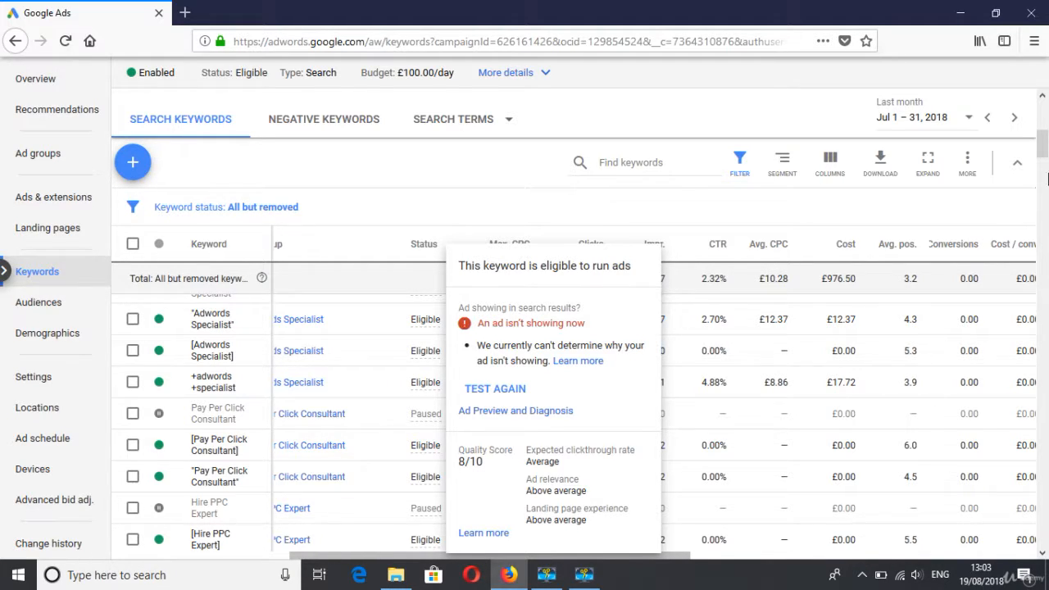
pyautogui.moveTo(1045, 143); pyautogui.dragTo(1045, 123)
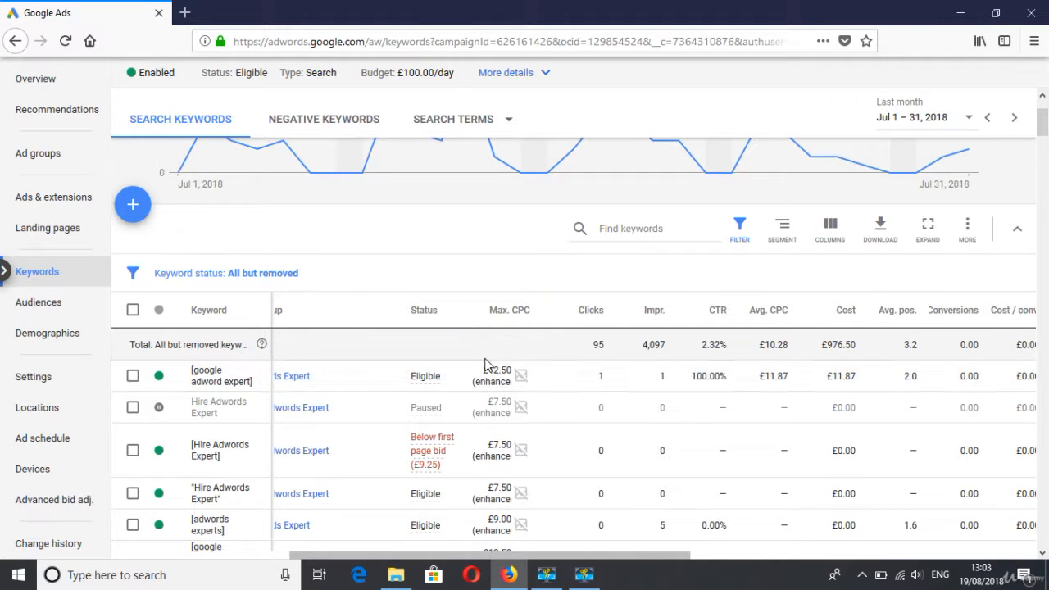
pyautogui.moveTo(427, 379)
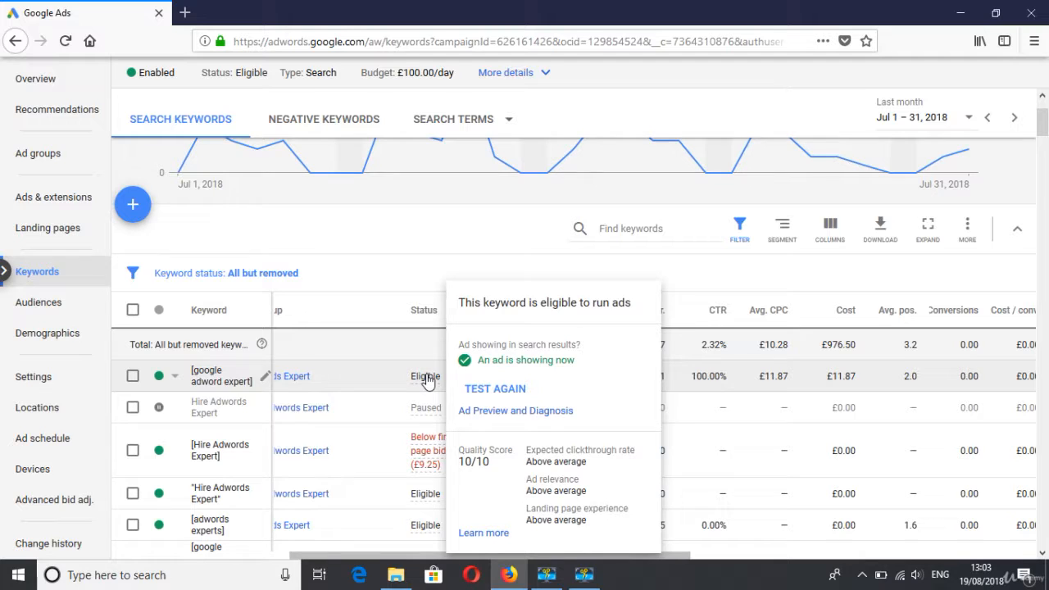
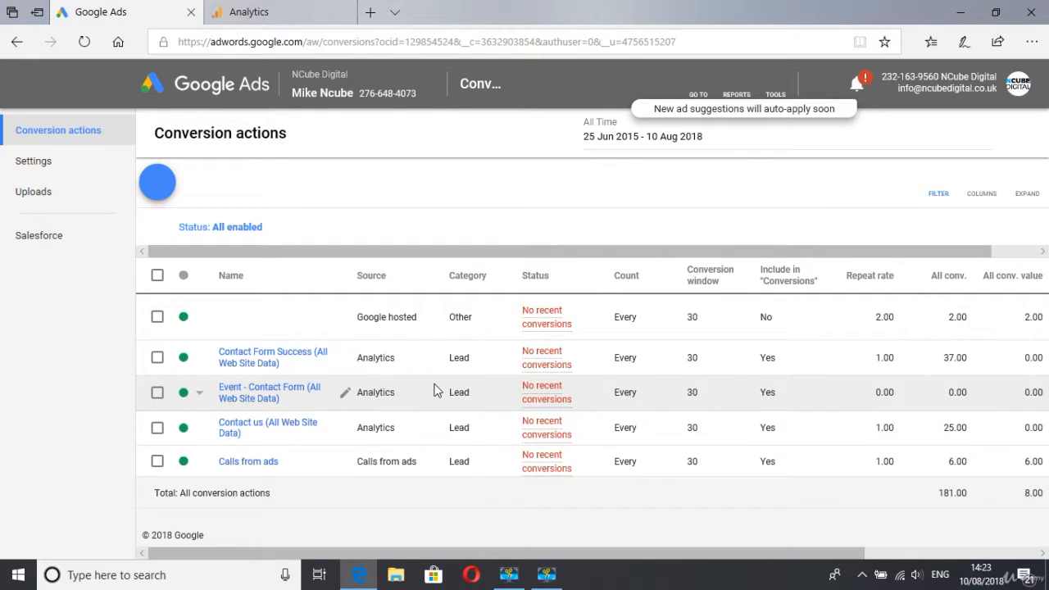
pyautogui.click(776, 93)
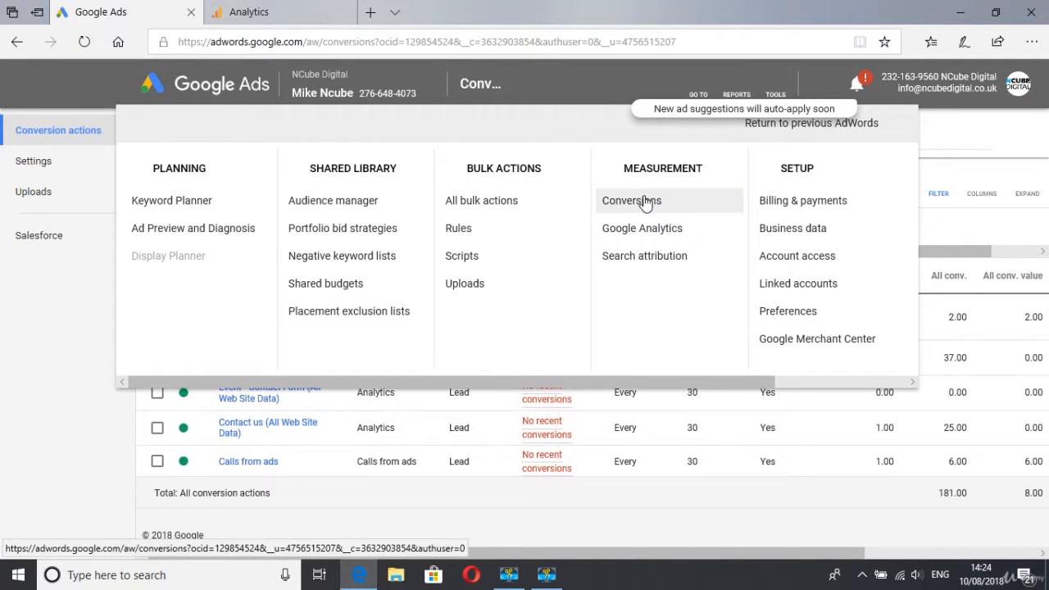
pyautogui.click(930, 213)
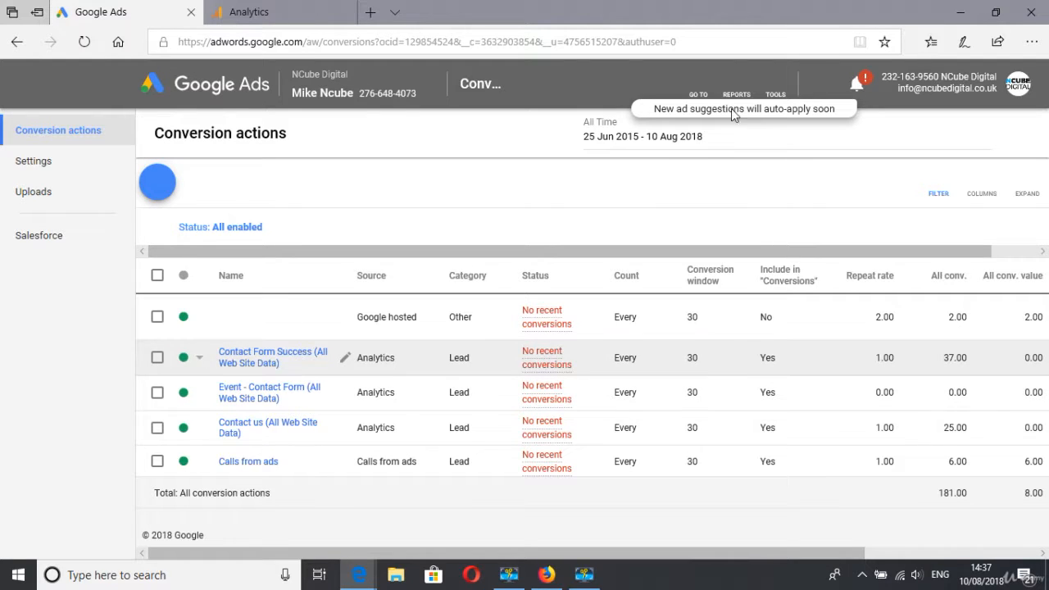
pyautogui.click(776, 95)
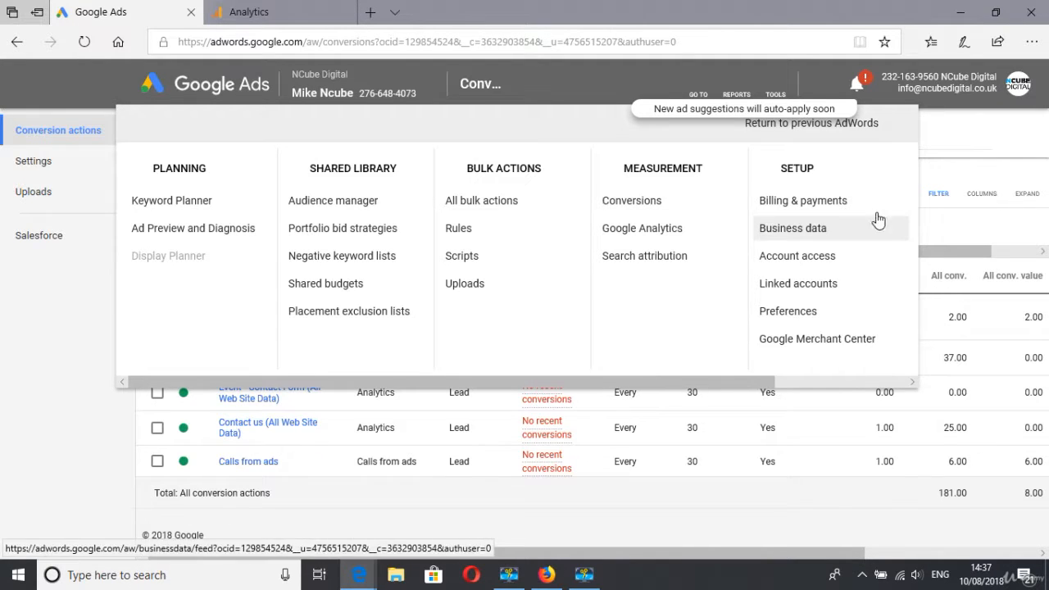
pyautogui.click(998, 242)
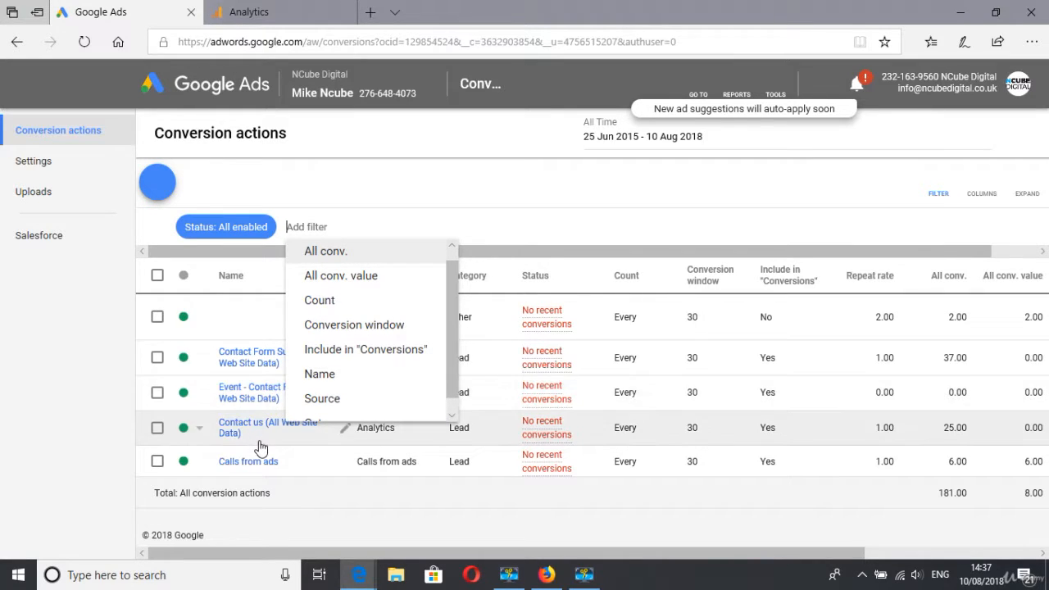
# - Start a new website conversion action named Purchase and assign it the Purchase/Sale category
pyautogui.click(157, 187)
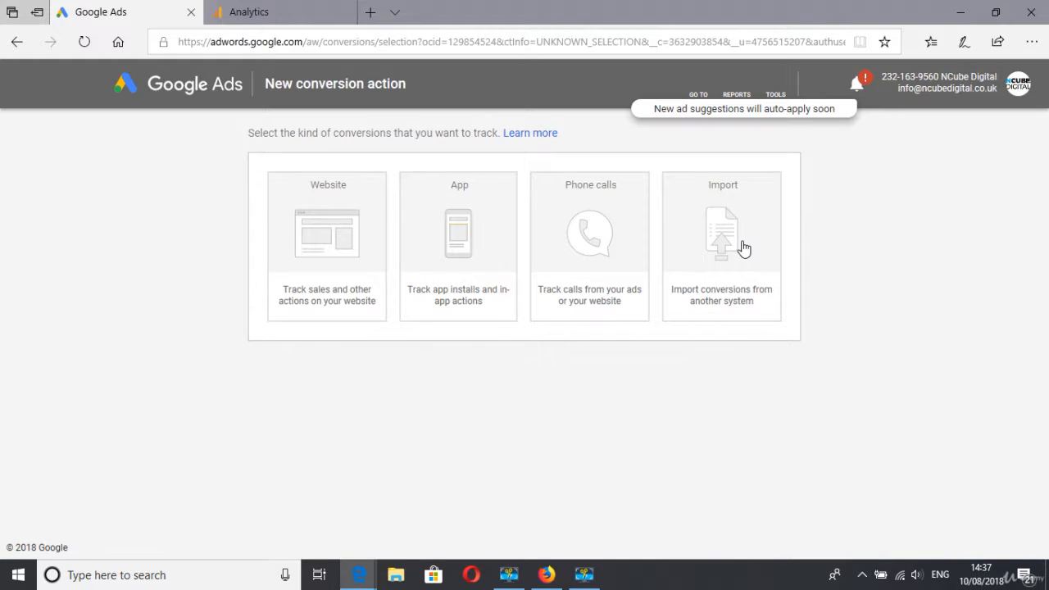
pyautogui.click(329, 223)
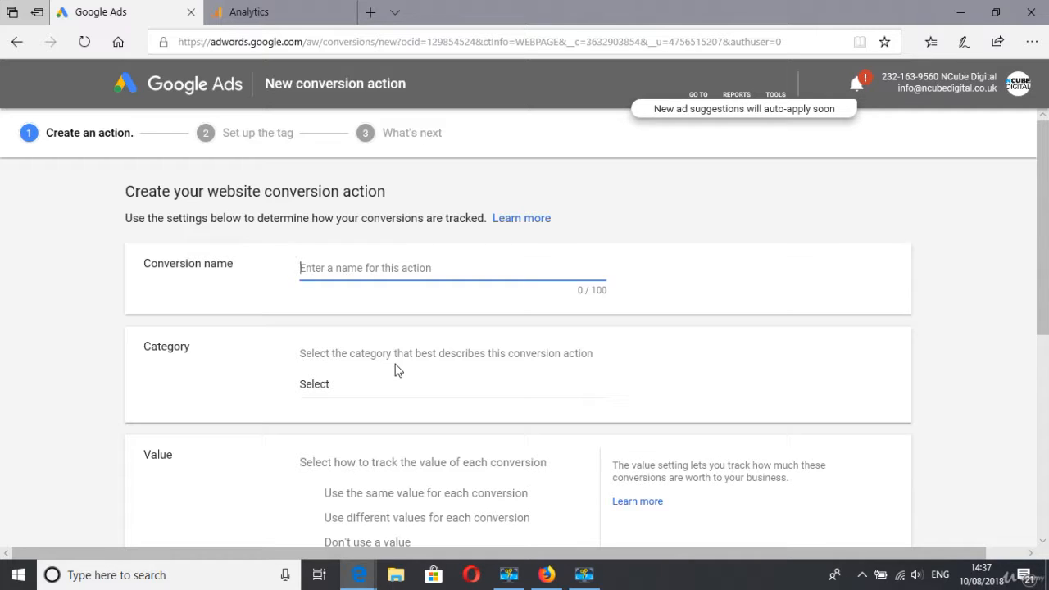
pyautogui.write('Purchase')
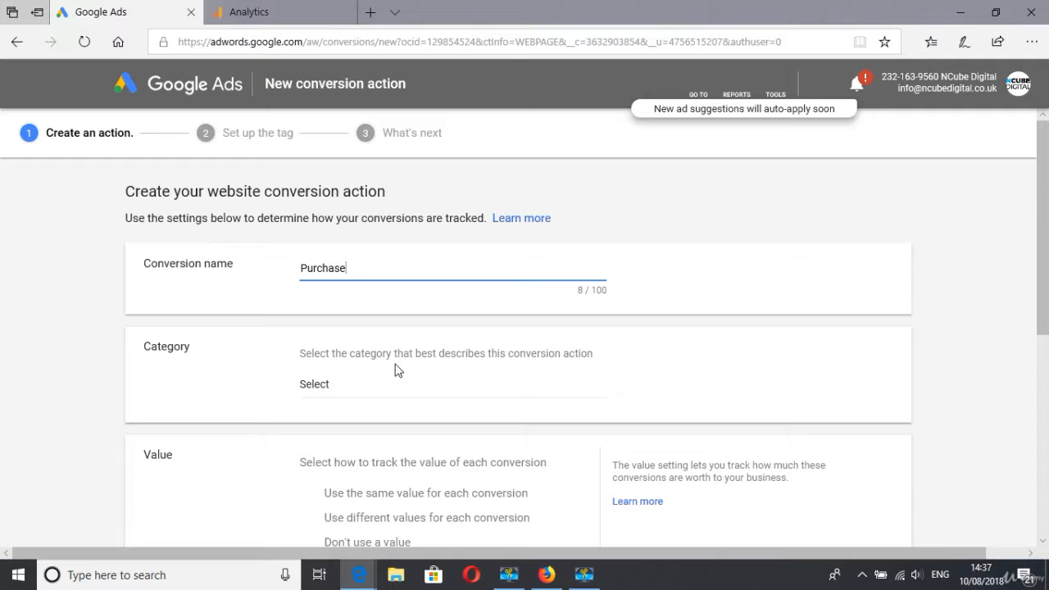
pyautogui.click(358, 385)
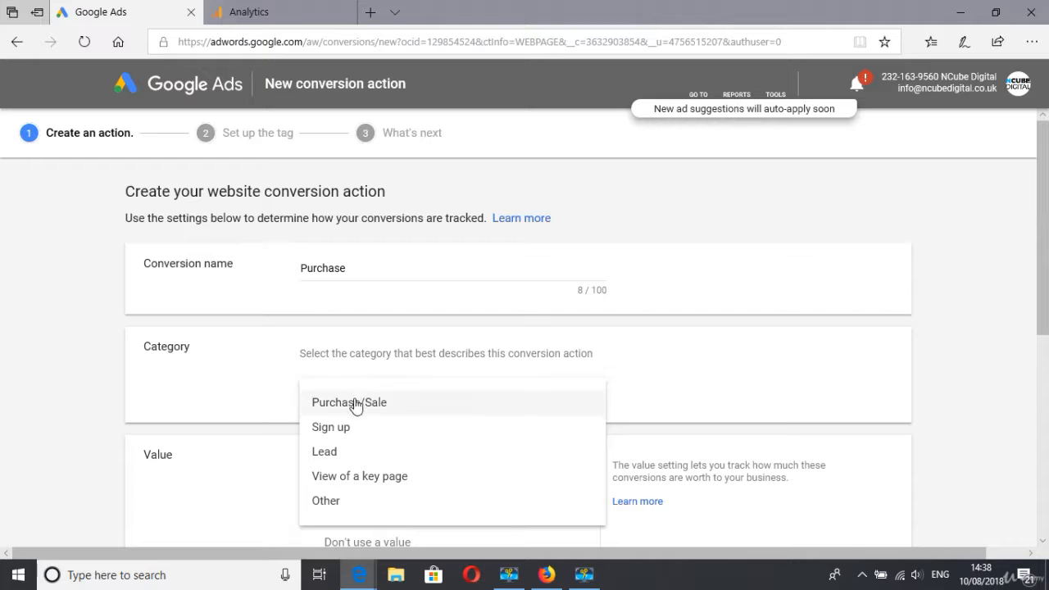
pyautogui.click(354, 409)
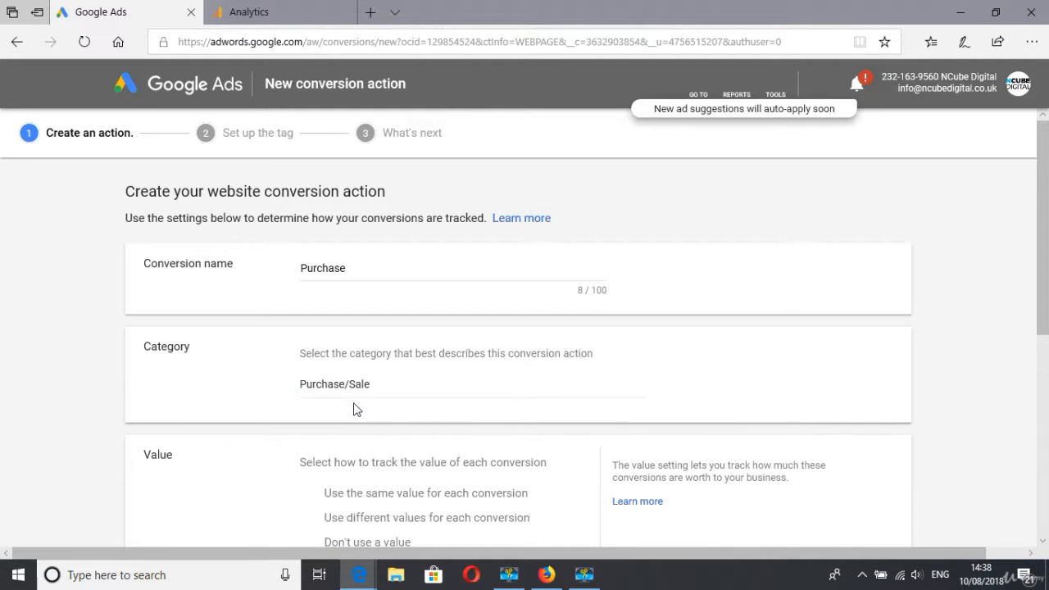
# - Use the same value for each conversion and set that value to 100 US dollars
pyautogui.scroll(-3, 1046, 295)
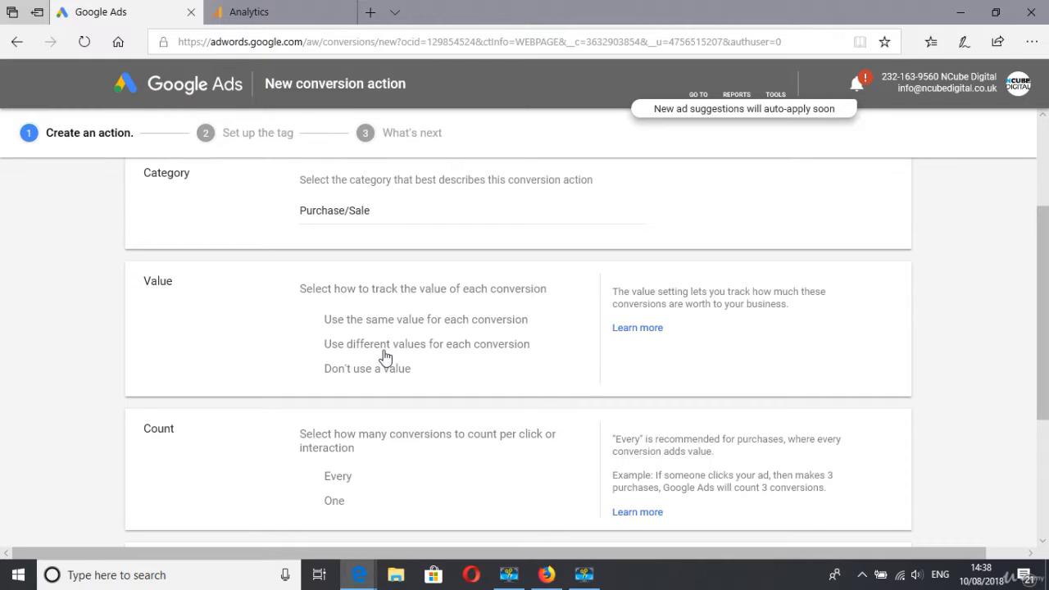
pyautogui.click(312, 322)
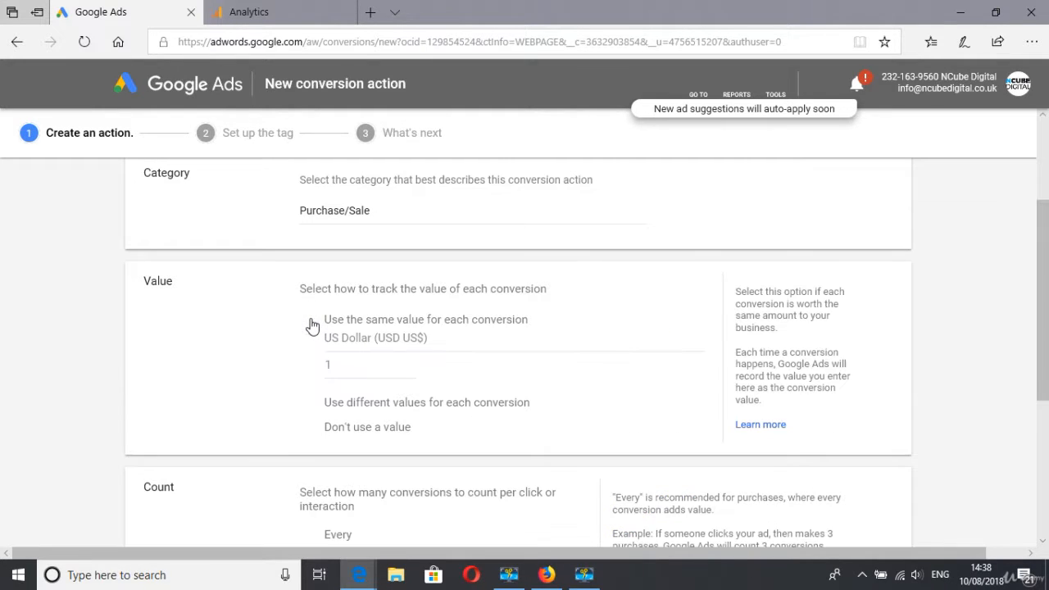
pyautogui.click(346, 364)
pyautogui.write('00')
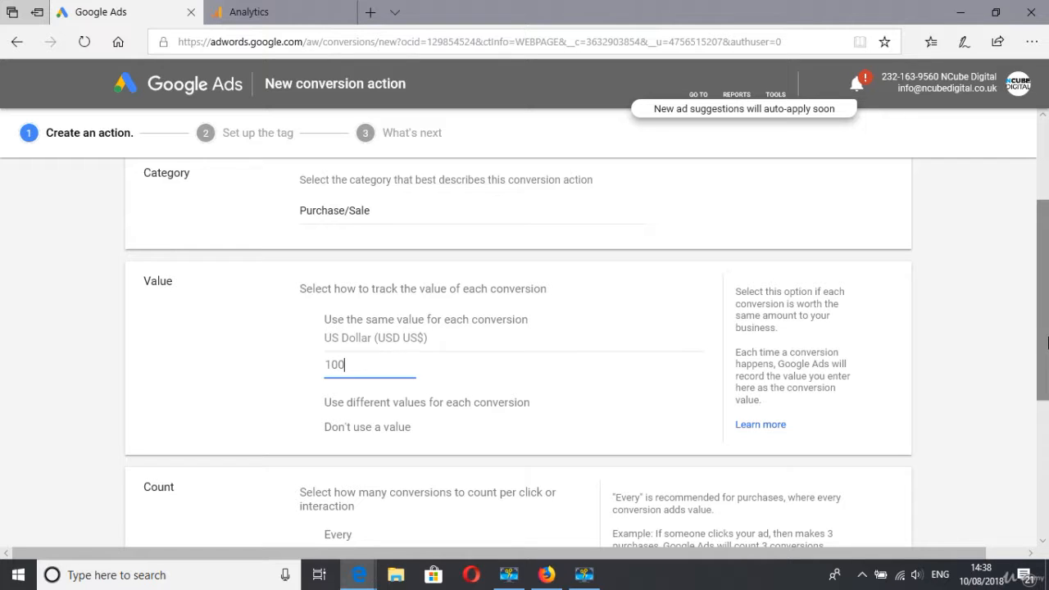
pyautogui.moveTo(1046, 337); pyautogui.dragTo(1046, 361)
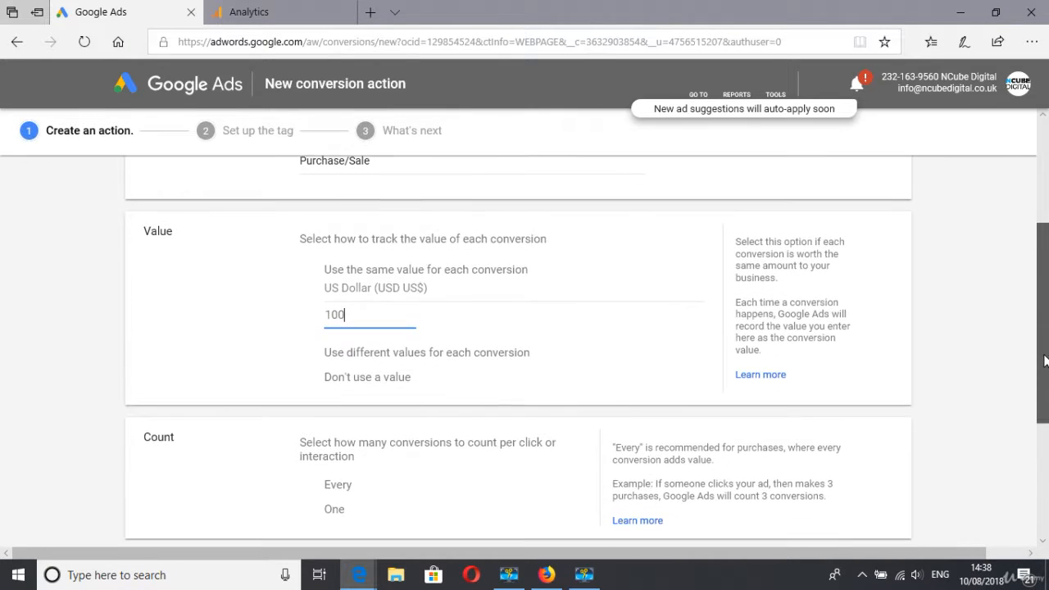
# - Choose not to use a value for the Purchase conversion and review the count options
pyautogui.click(320, 379)
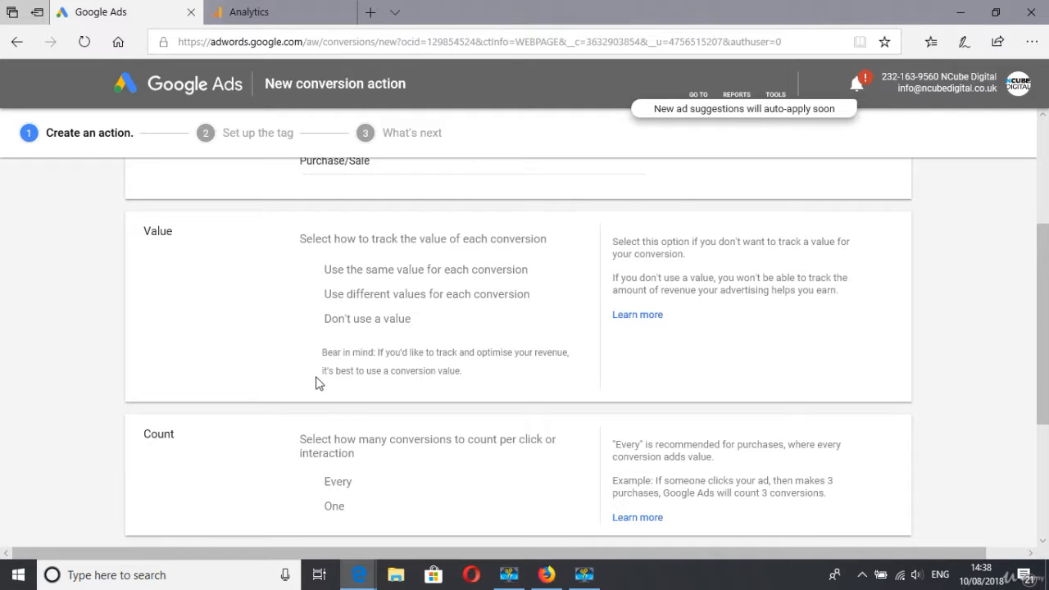
pyautogui.moveTo(1046, 389); pyautogui.dragTo(1046, 458)
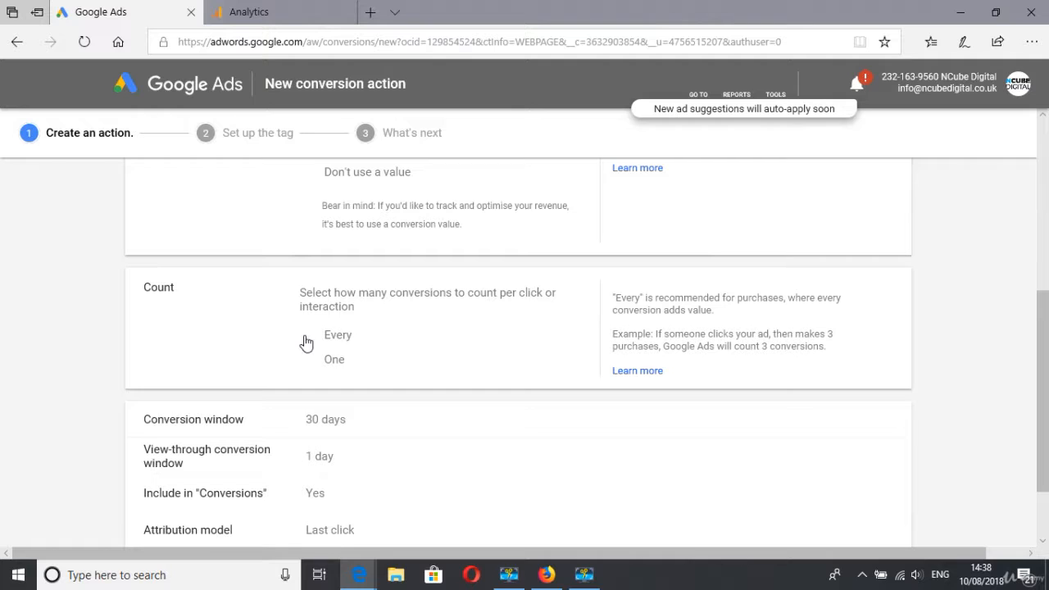
pyautogui.moveTo(1047, 329); pyautogui.dragTo(1047, 364)
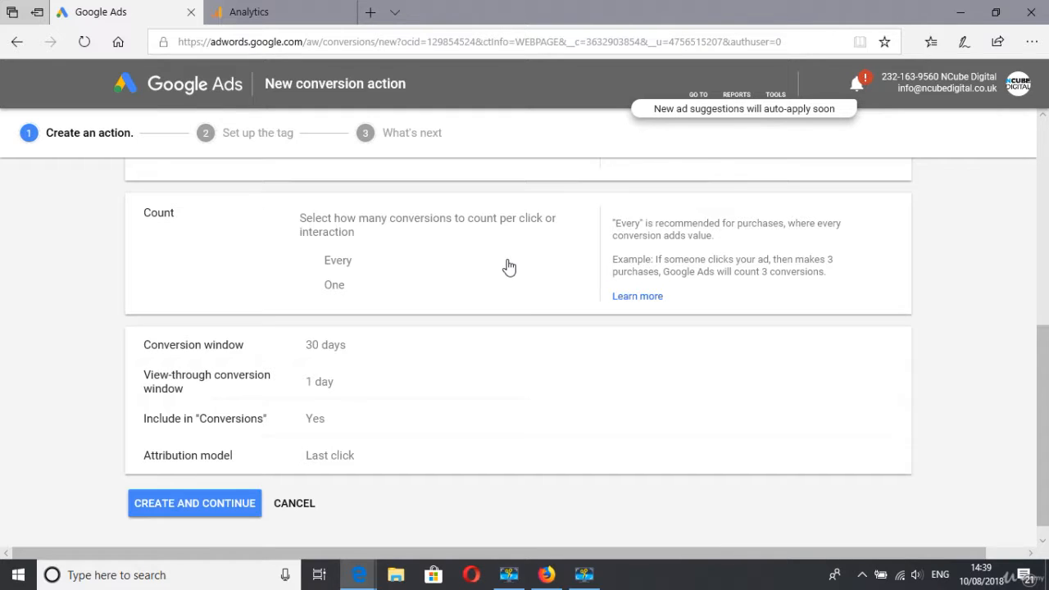
# - Review the available conversion window lengths and set the Purchase action's conversion window to 90 days
pyautogui.click(323, 359)
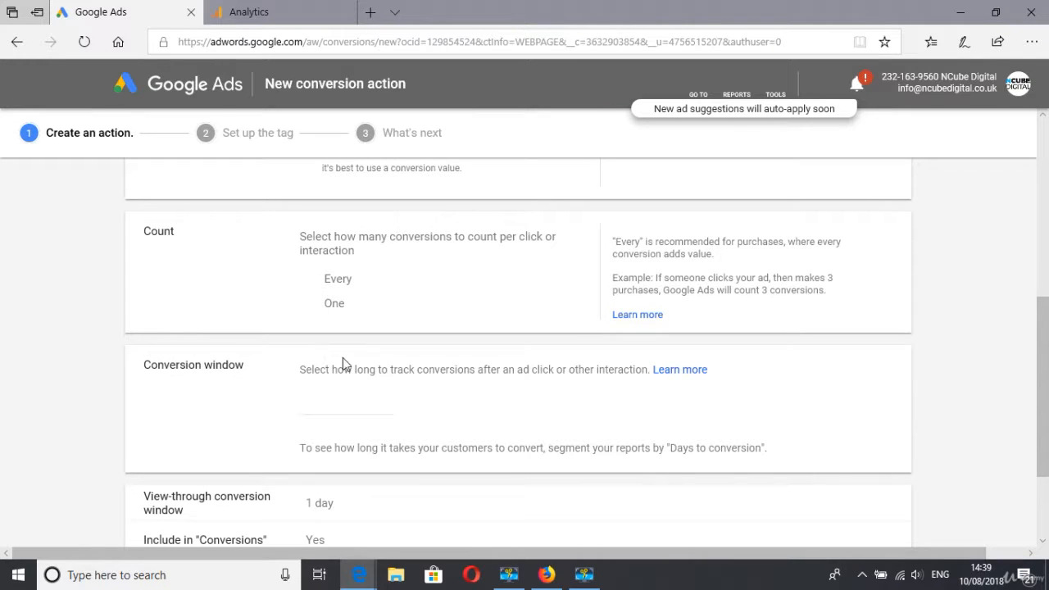
pyautogui.click(352, 409)
pyautogui.moveTo(347, 405); pyautogui.dragTo(349, 320)
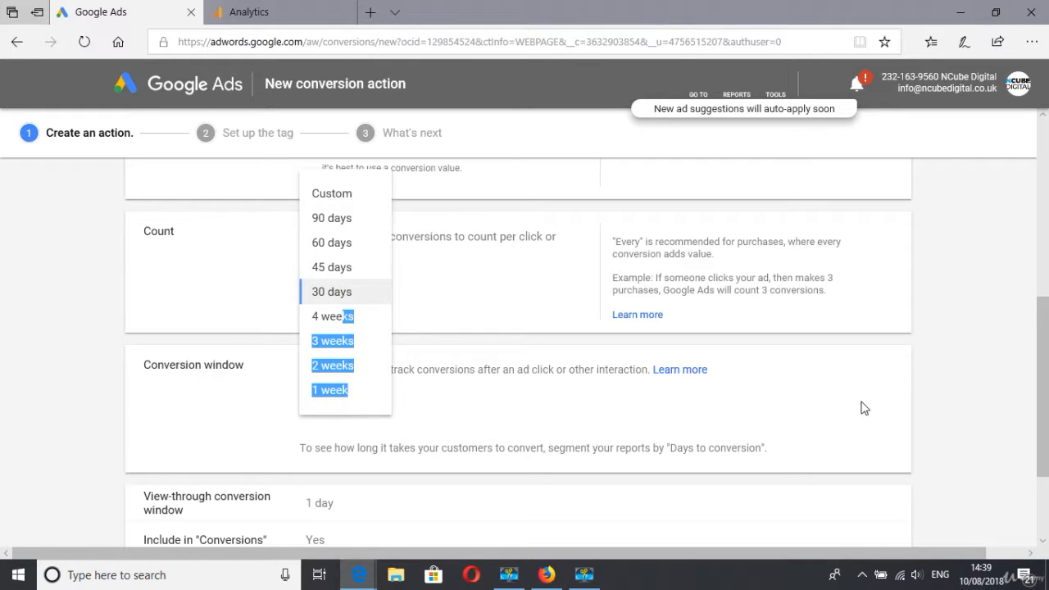
pyautogui.click(967, 396)
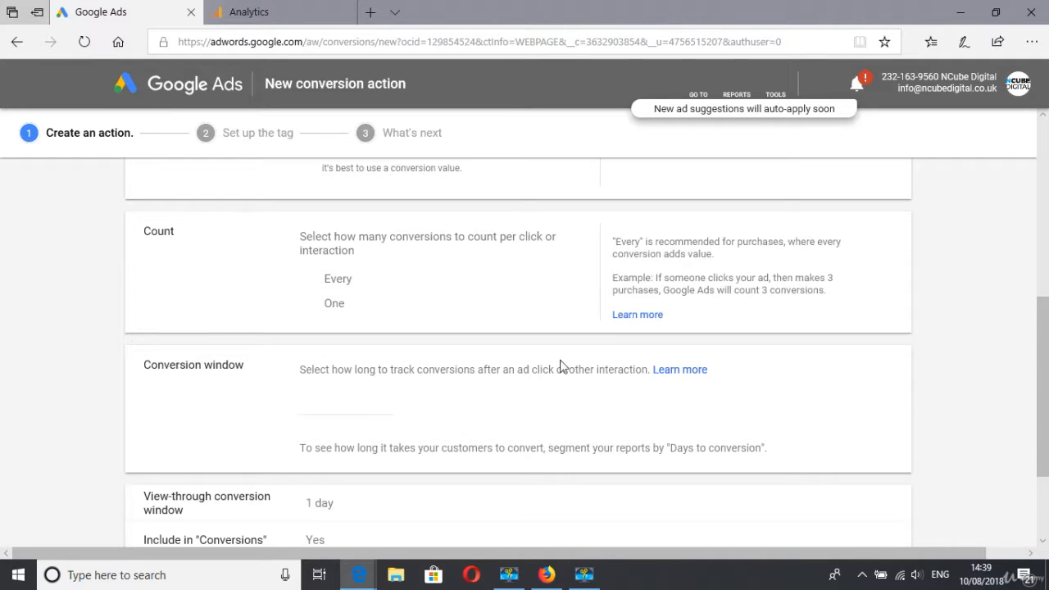
pyautogui.click(358, 414)
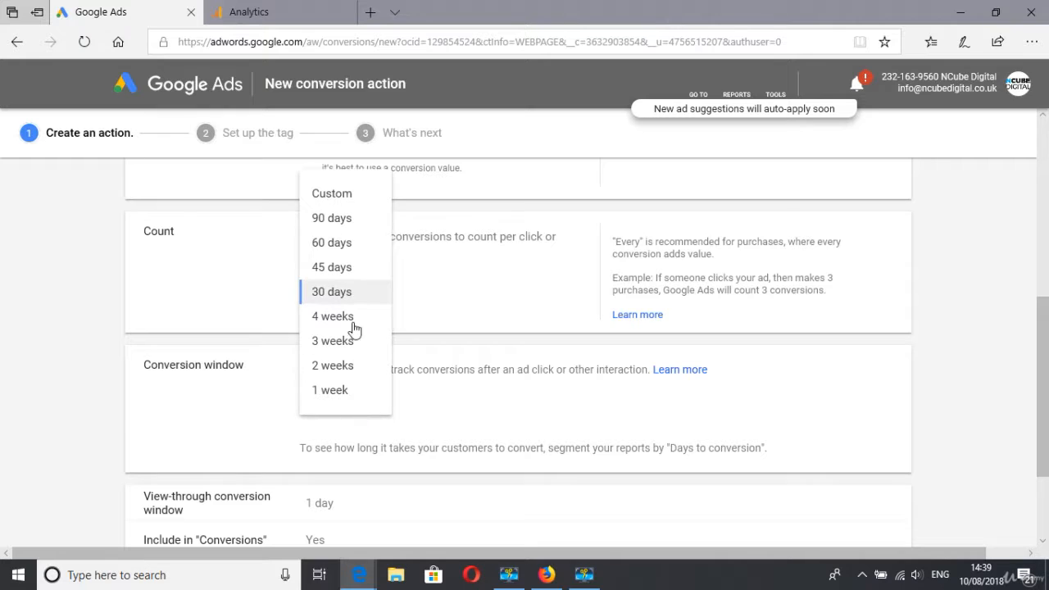
pyautogui.click(334, 222)
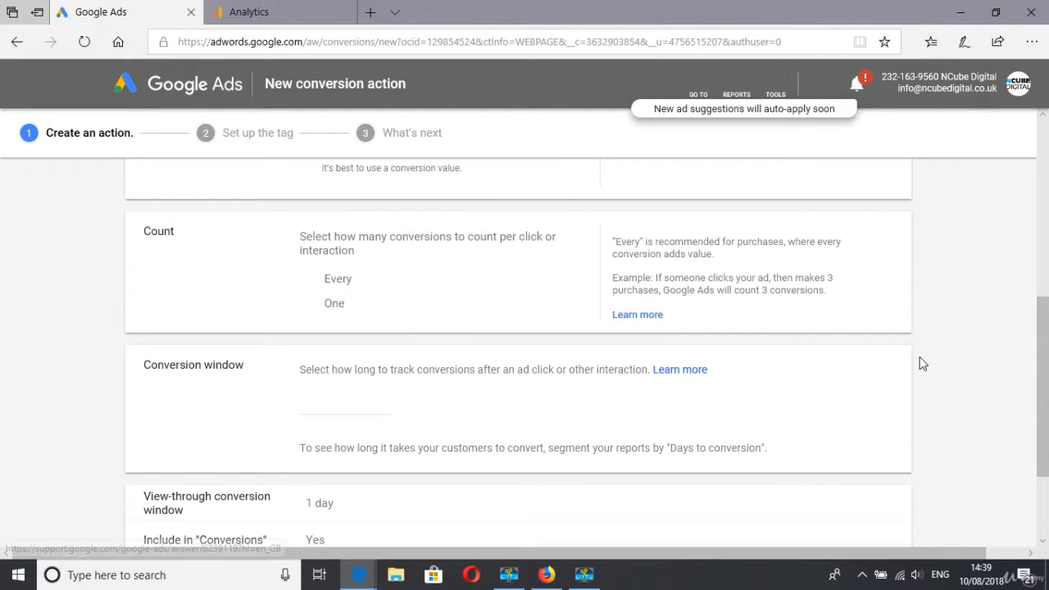
# - Examine the attribution models offered for the Purchase conversion action, including the description of First click
pyautogui.moveTo(1042, 342); pyautogui.dragTo(1046, 398)
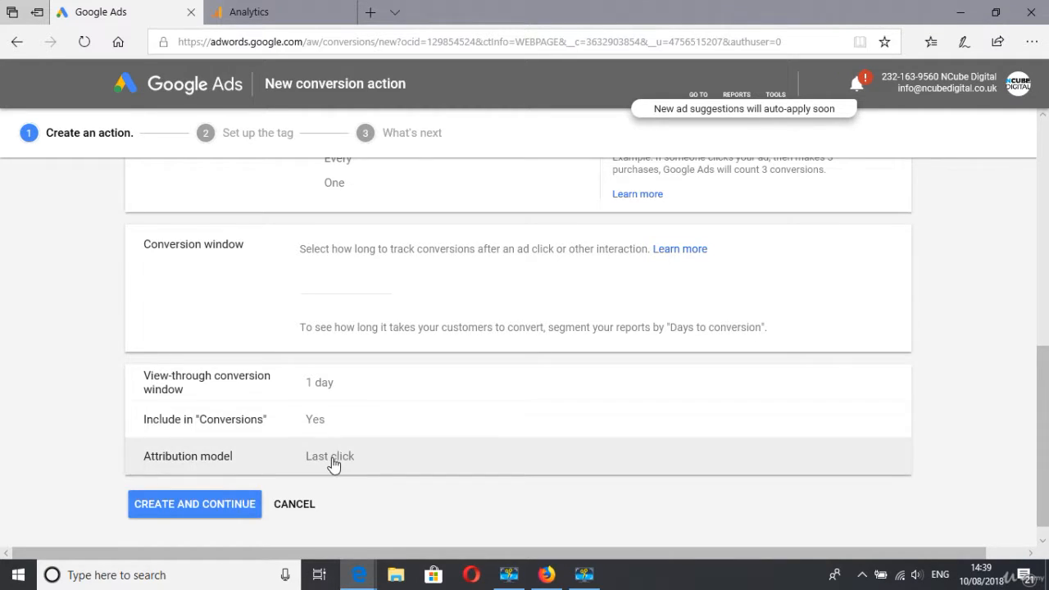
pyautogui.click(332, 456)
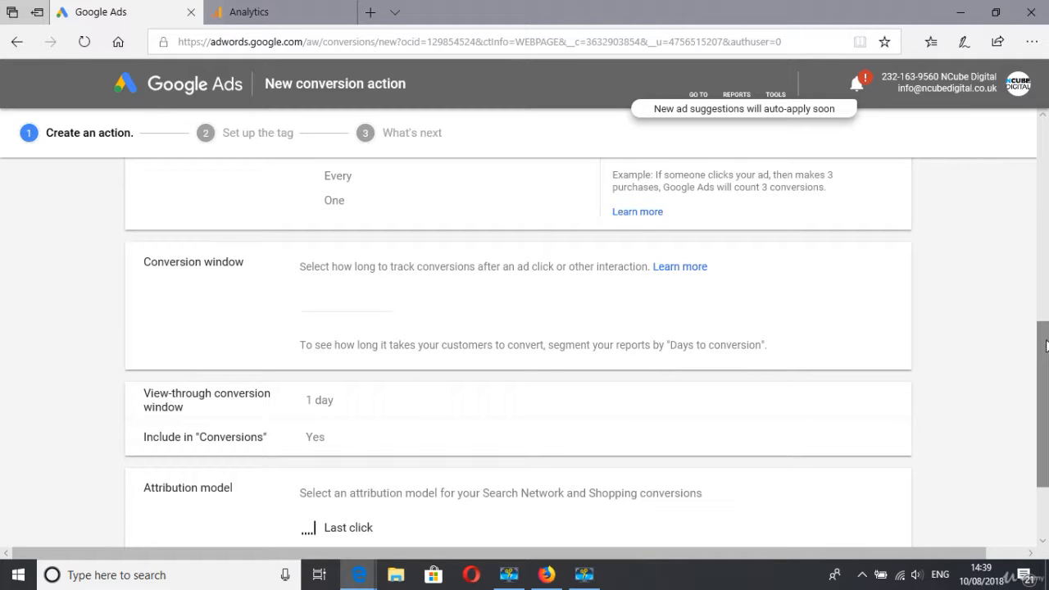
pyautogui.moveTo(1046, 346); pyautogui.dragTo(1046, 407)
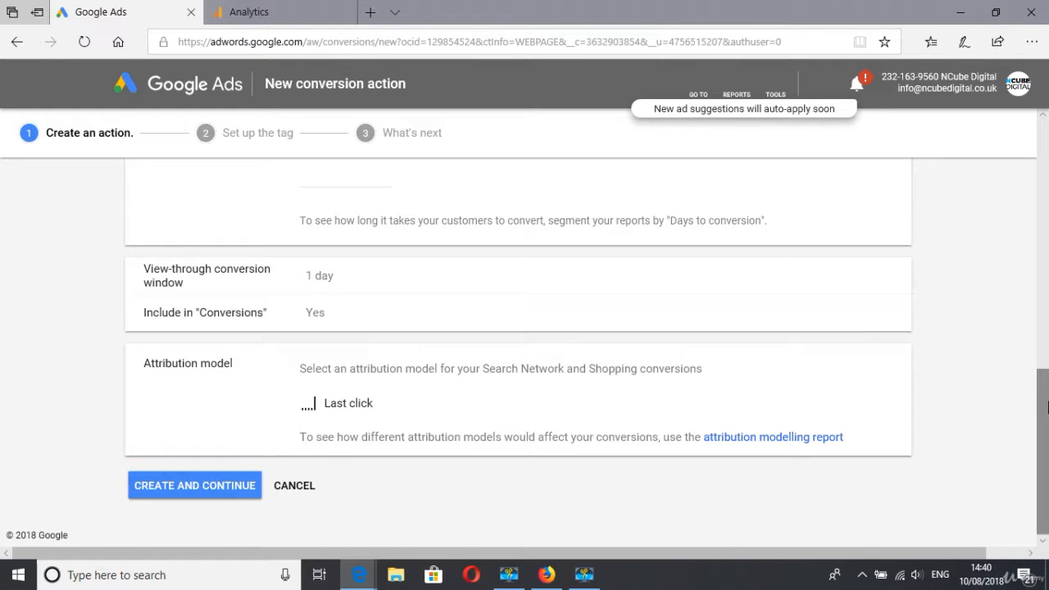
pyautogui.click(342, 407)
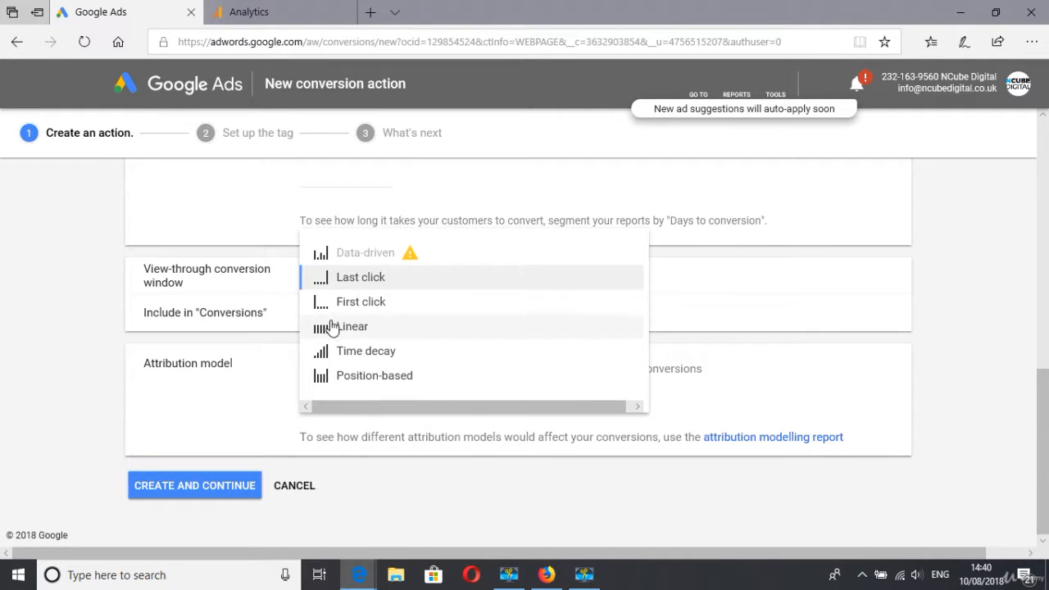
pyautogui.moveTo(327, 310)
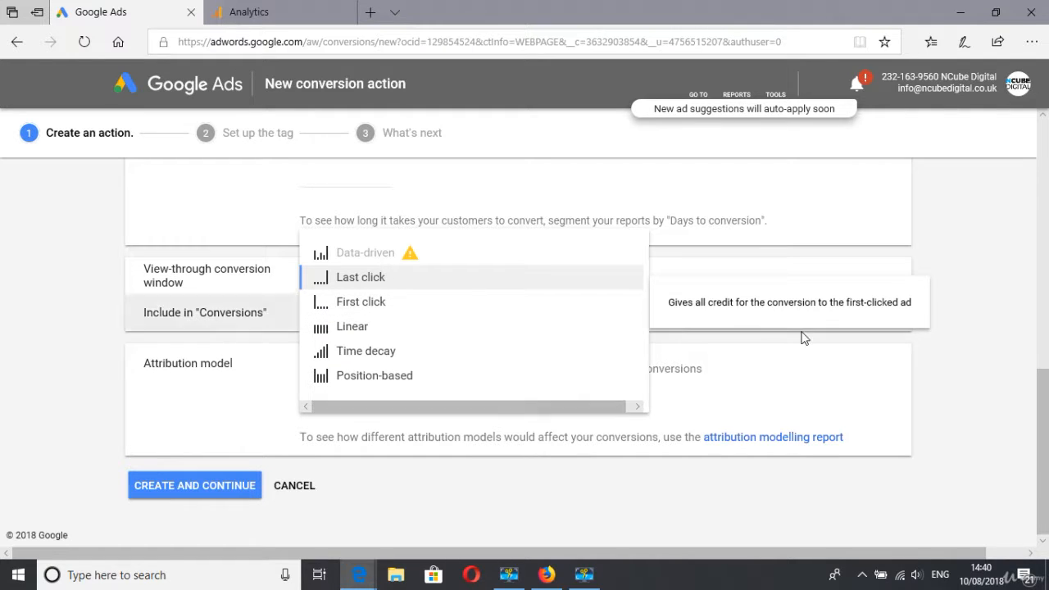
pyautogui.click(806, 373)
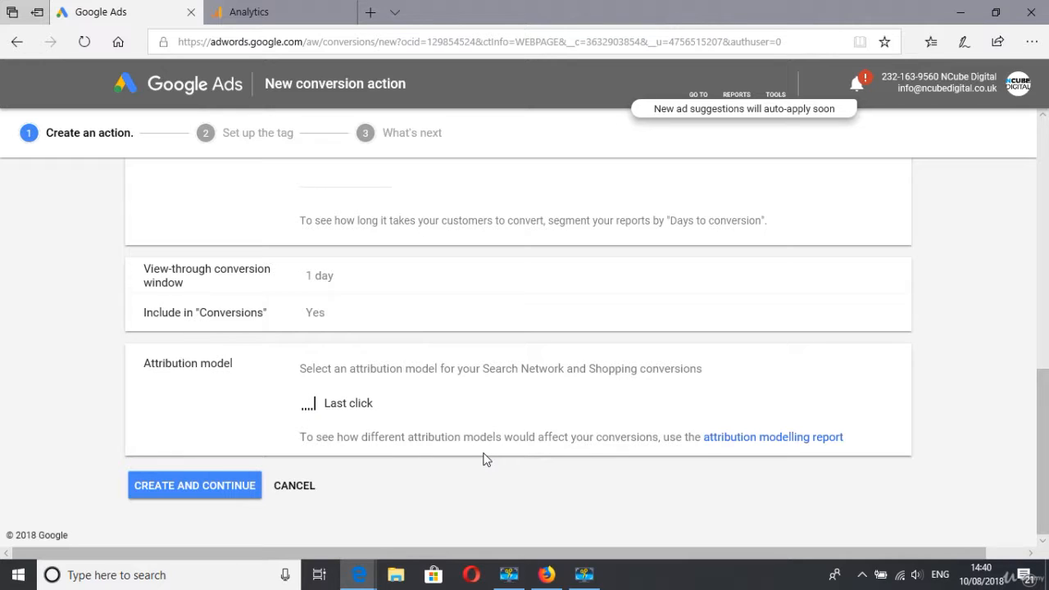
# - Create the Purchase conversion action and choose to install its tag yourself
pyautogui.click(197, 485)
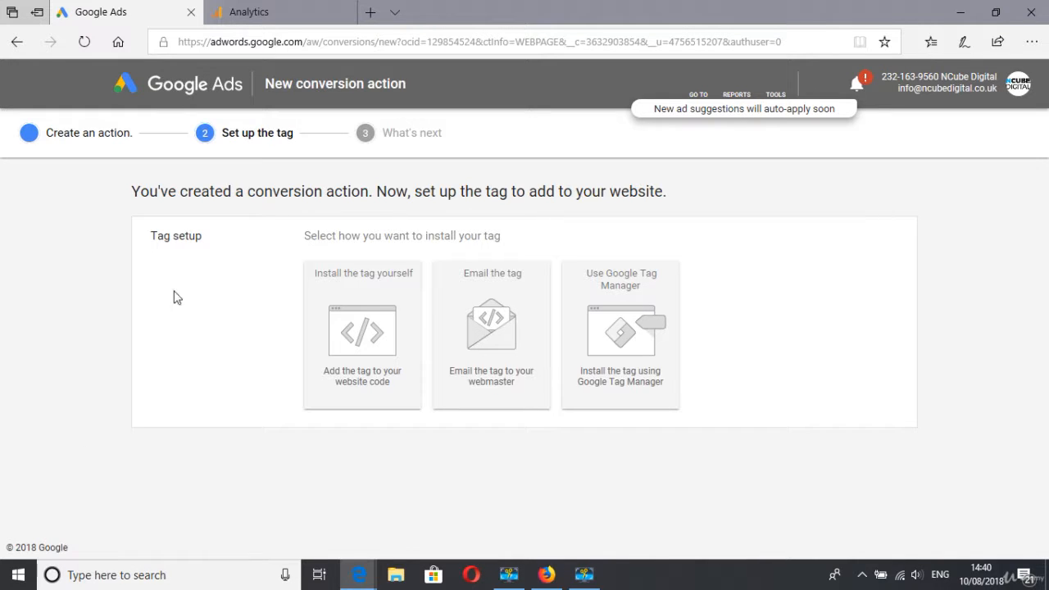
pyautogui.click(367, 336)
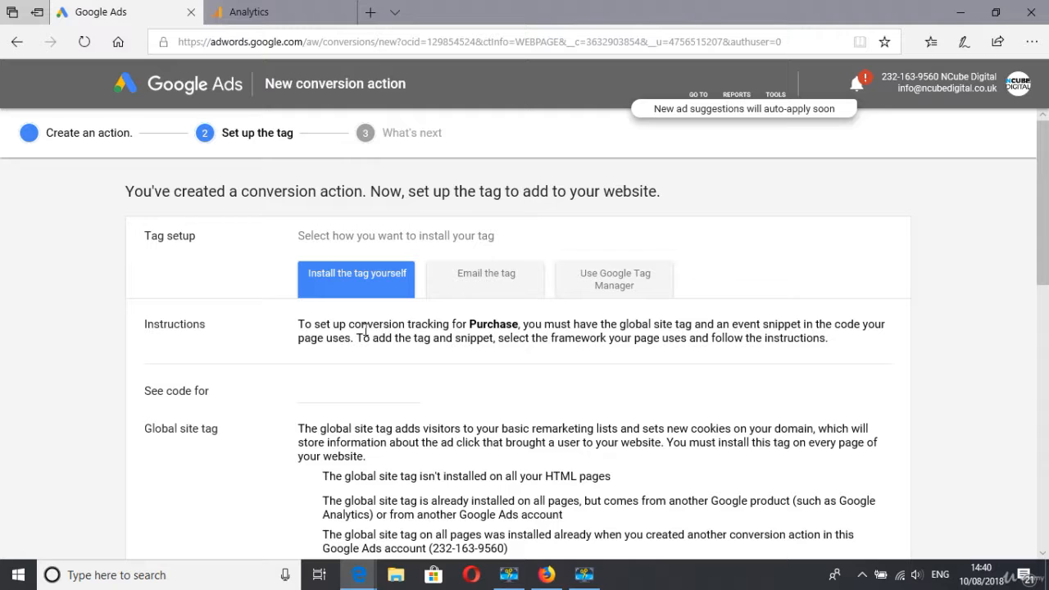
# - Select the global site tag code and examine the event snippet options and code for the Purchase conversion page
pyautogui.moveTo(1047, 259); pyautogui.dragTo(1047, 343)
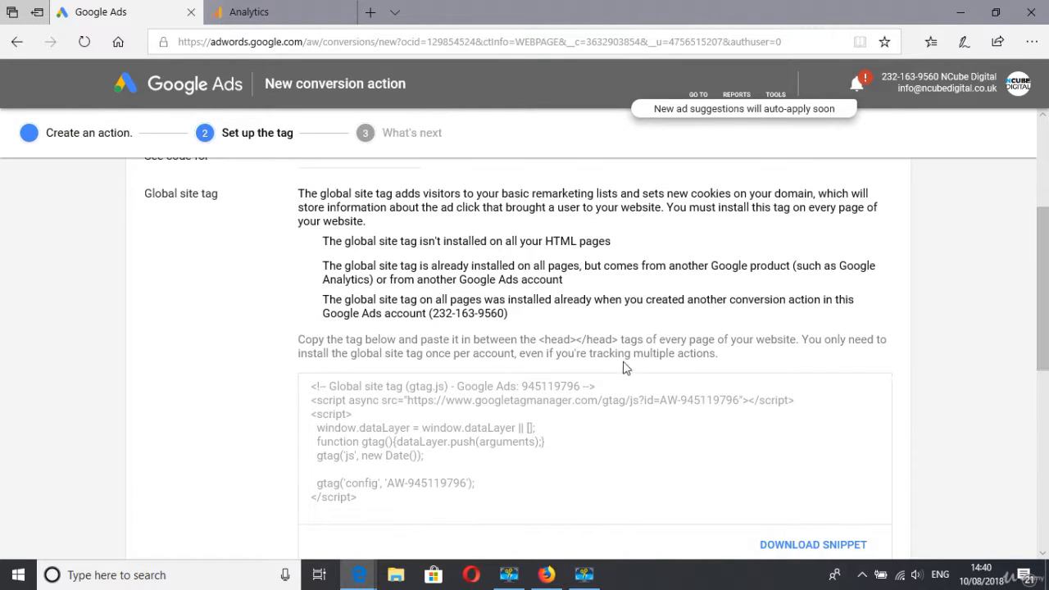
pyautogui.click(404, 433)
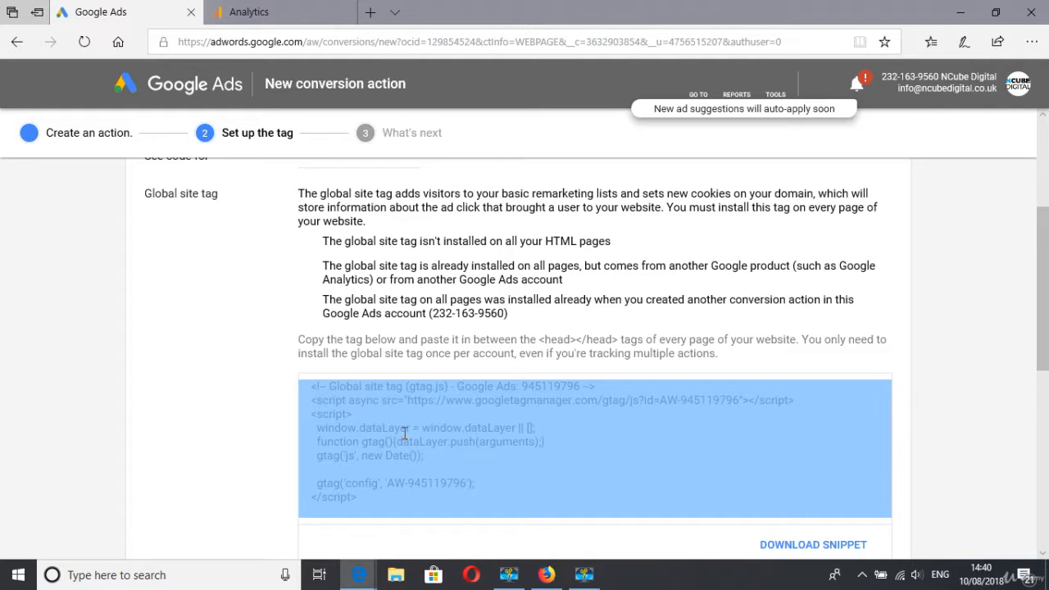
pyautogui.moveTo(1046, 314); pyautogui.dragTo(1047, 435)
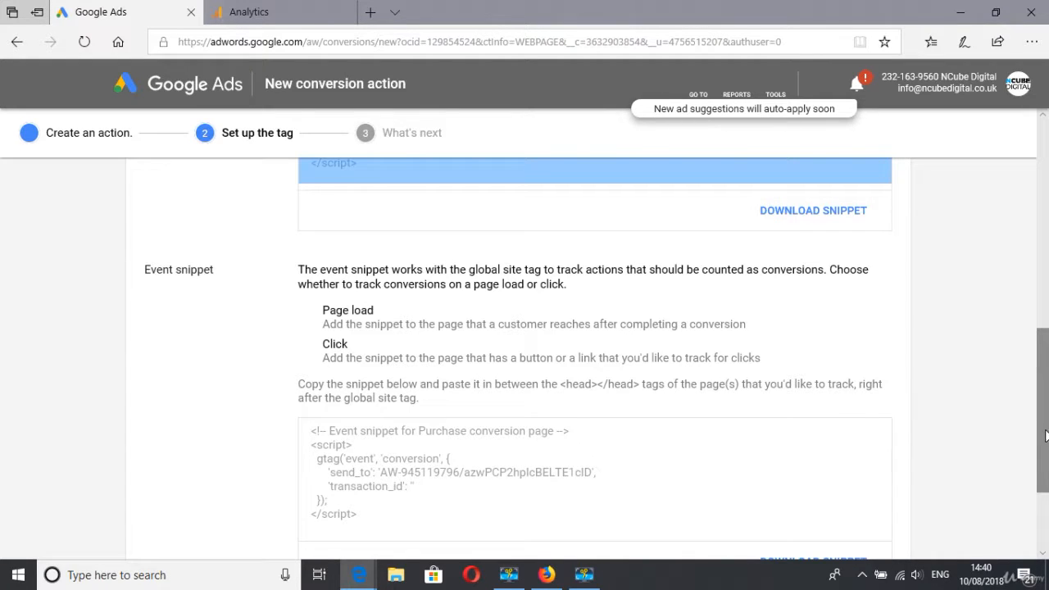
pyautogui.moveTo(1047, 435); pyautogui.dragTo(1048, 492)
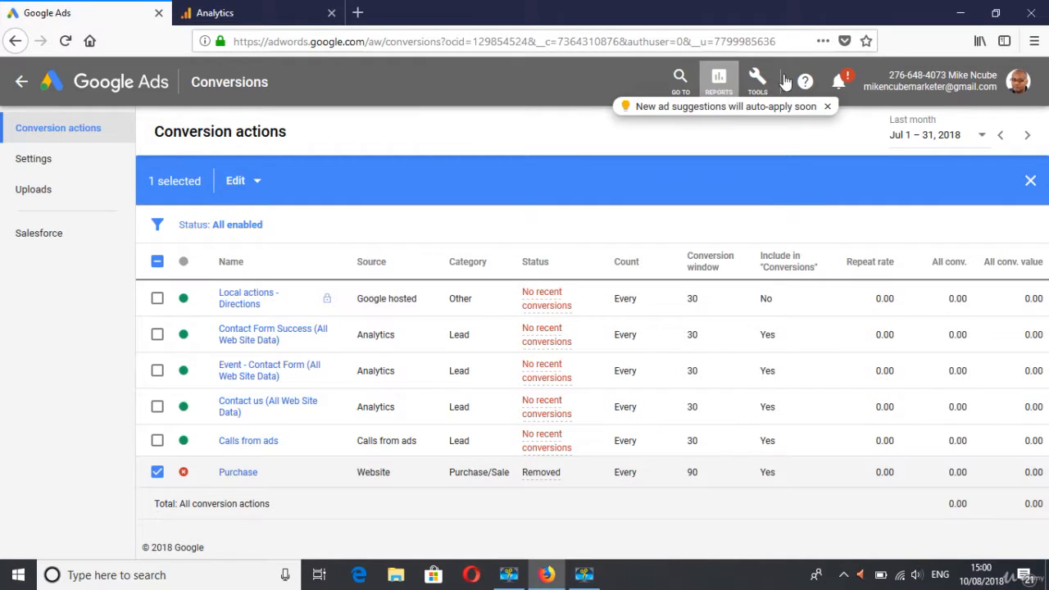
# - Look over the available account tools and deselect the removed Purchase action in the conversion actions list
pyautogui.click(758, 80)
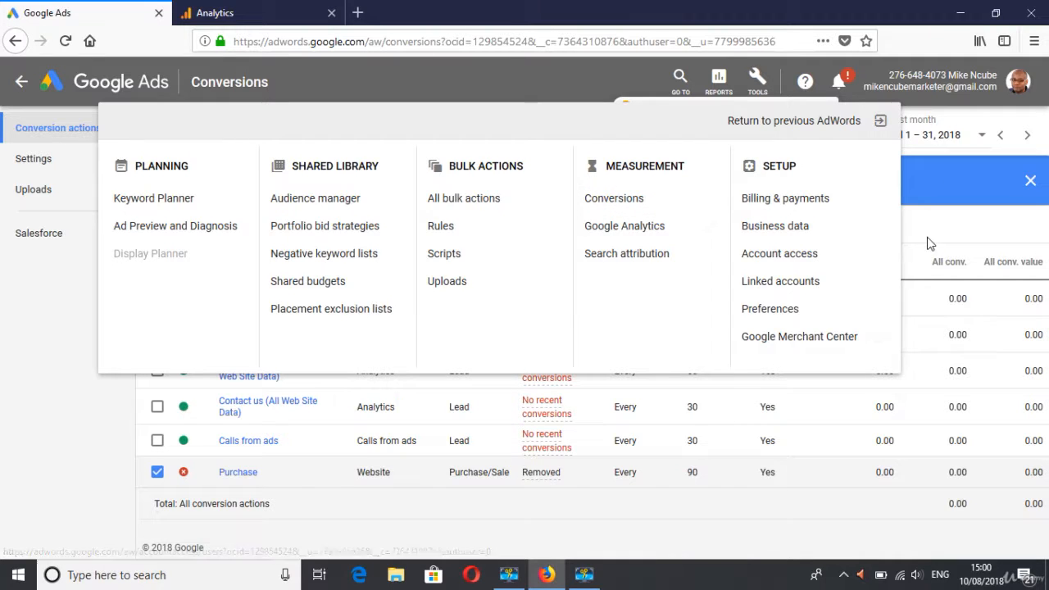
pyautogui.click(457, 414)
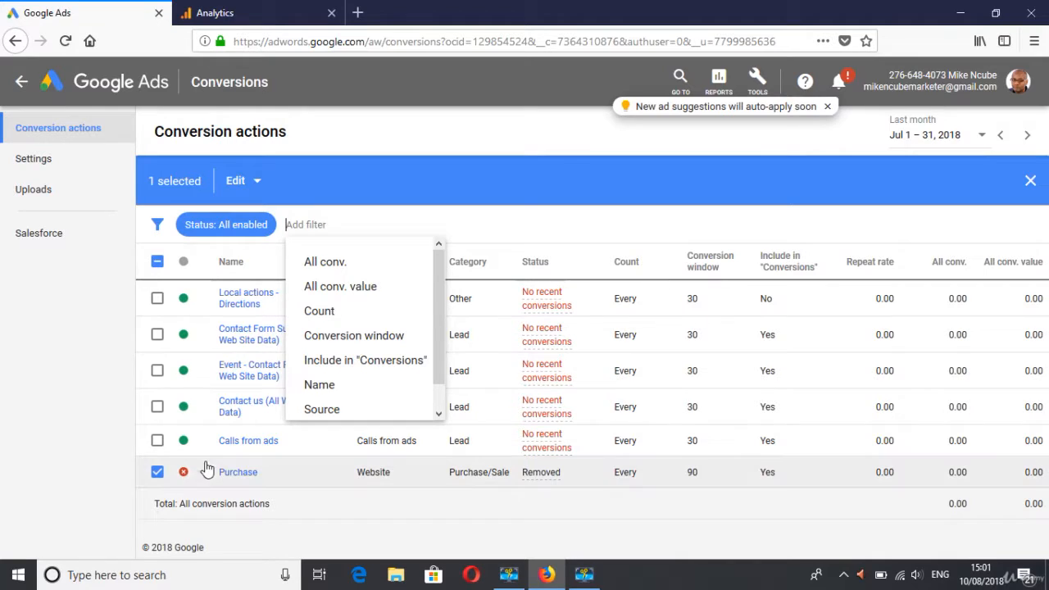
pyautogui.click(158, 474)
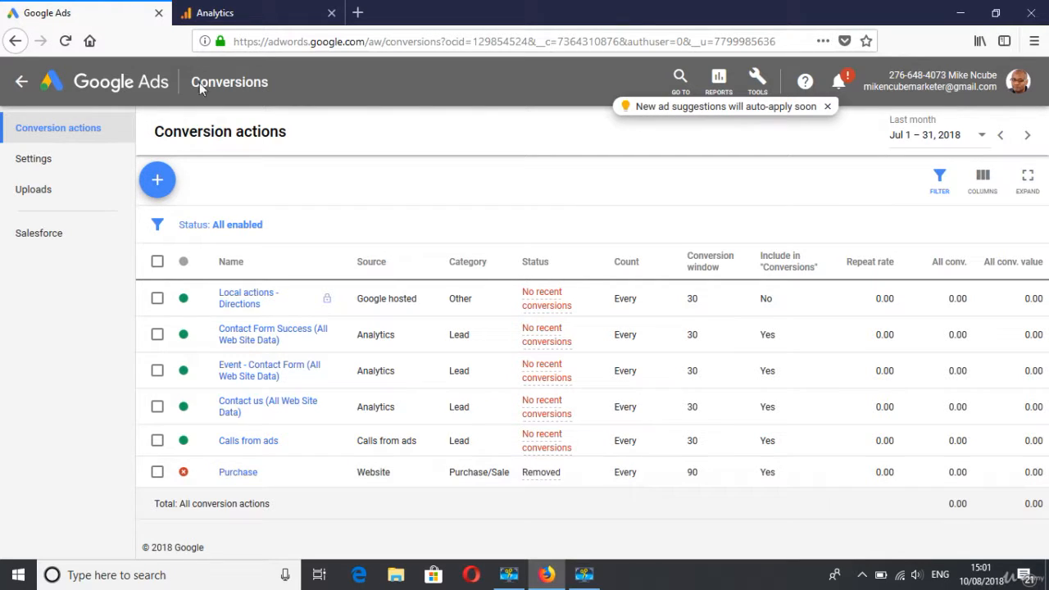
# - Switch to Google Analytics and review the goals set up for the All Web Site Data view
pyautogui.click(253, 16)
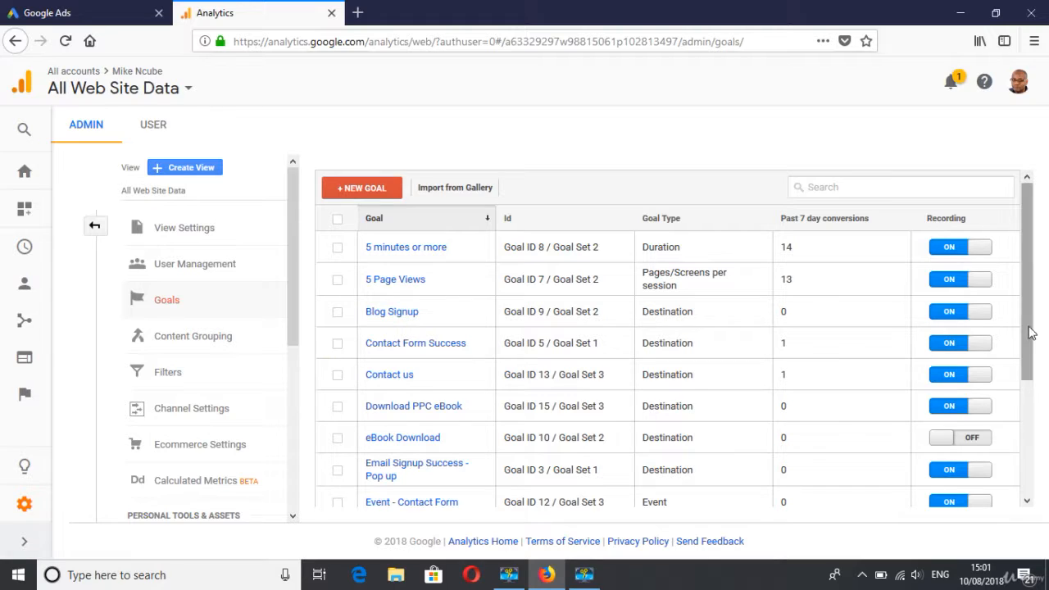
pyautogui.moveTo(1031, 330); pyautogui.dragTo(1042, 477)
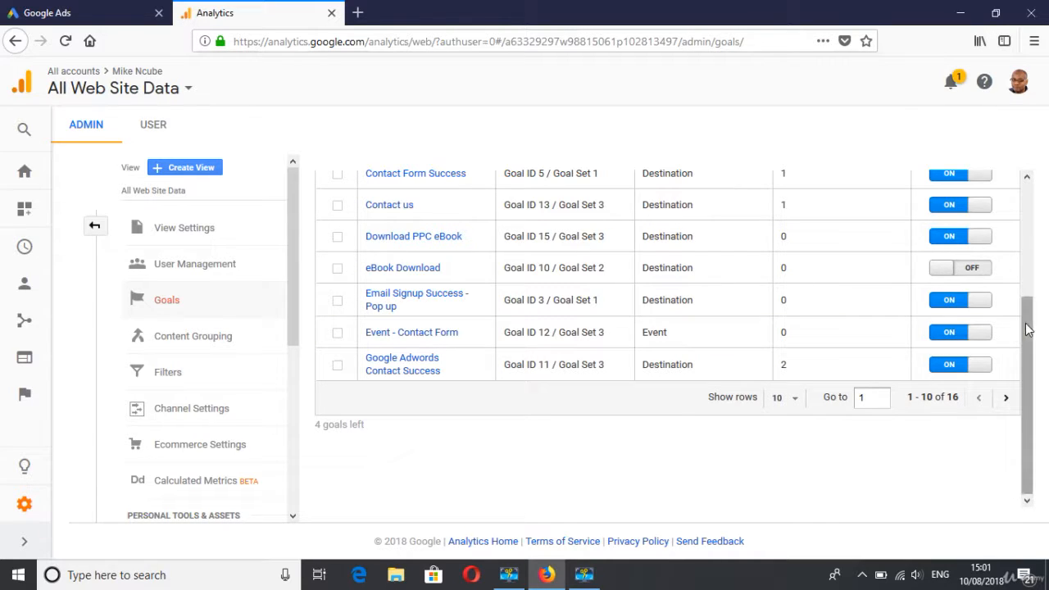
pyautogui.moveTo(1029, 328); pyautogui.dragTo(1024, 225)
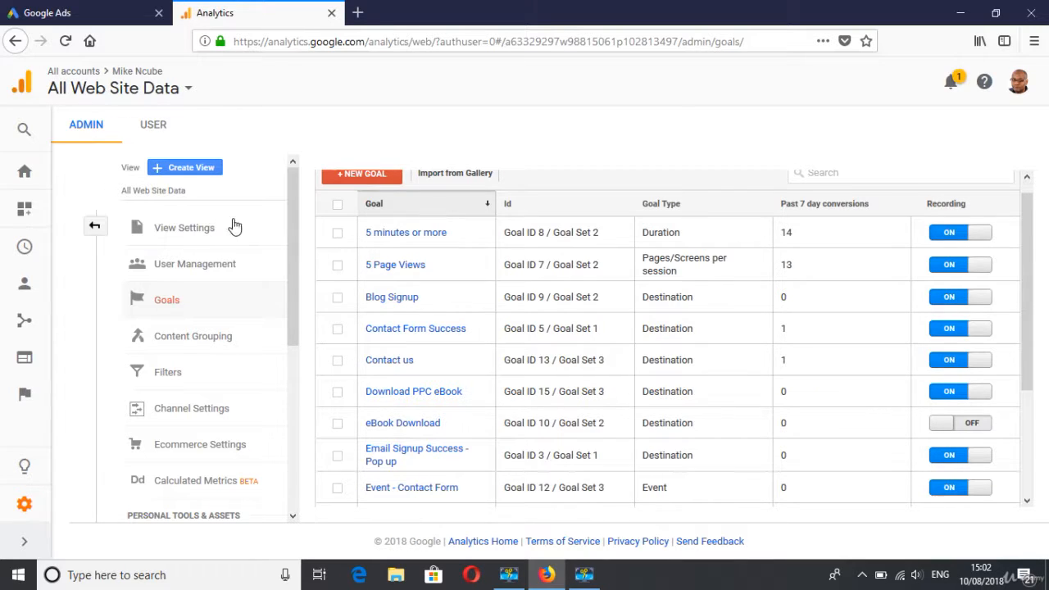
# - Check the property's Google Ads Linking page and return to the Analytics admin overview
pyautogui.click(94, 230)
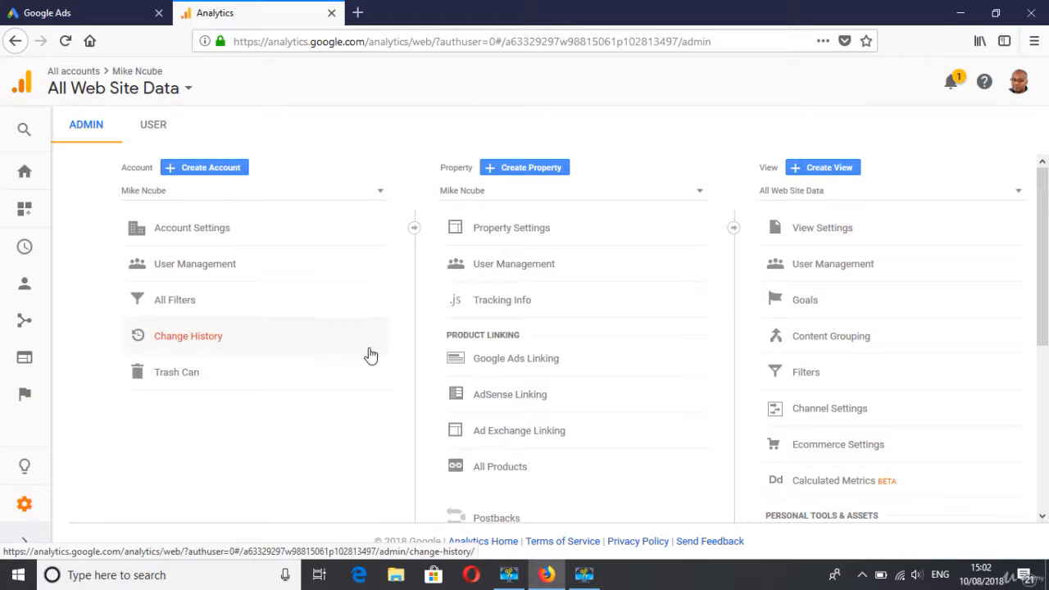
pyautogui.click(491, 366)
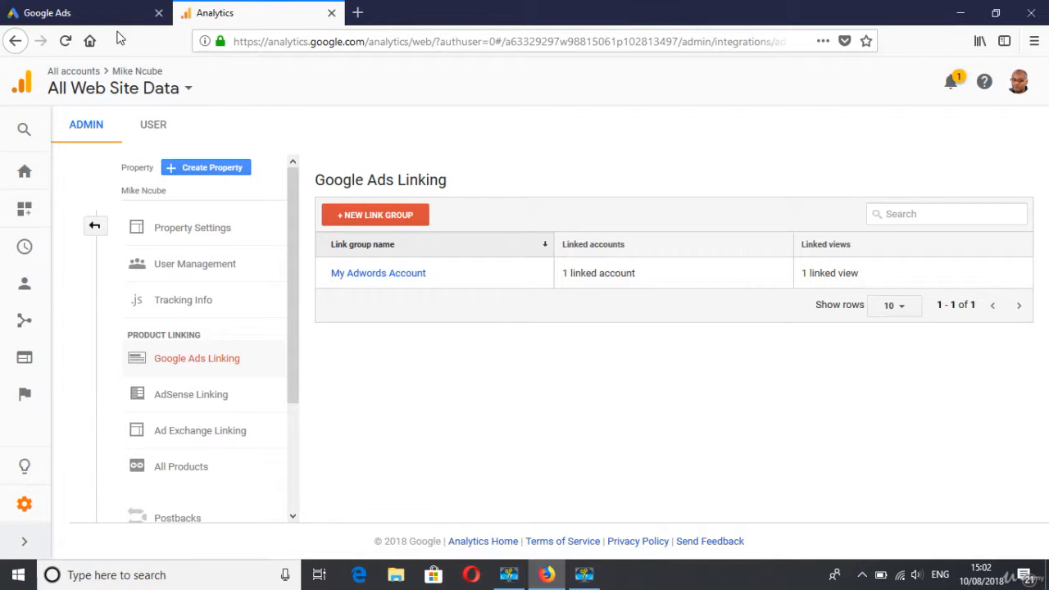
pyautogui.click(95, 228)
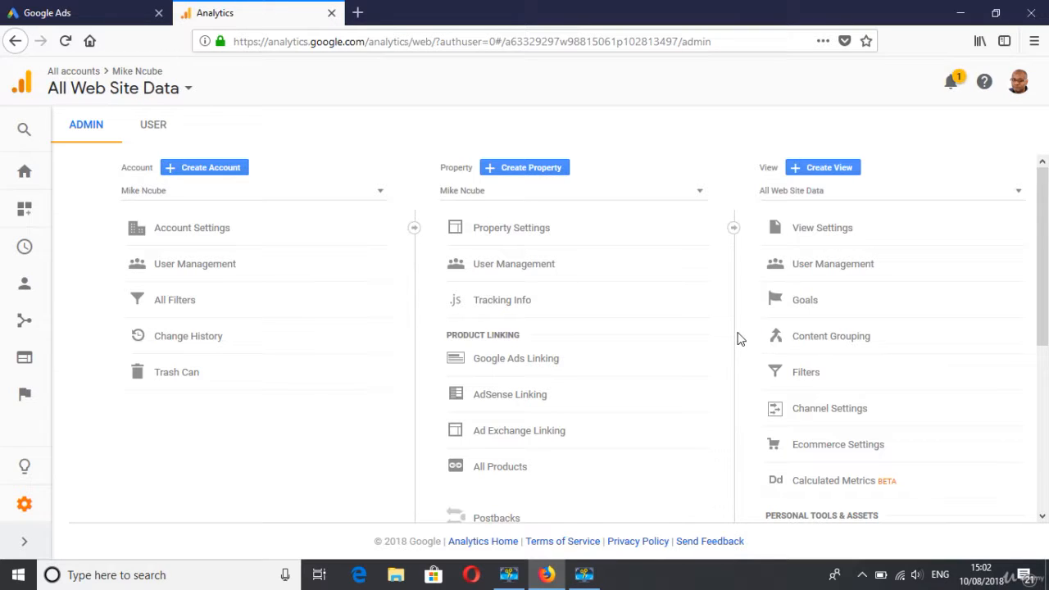
# - Expand the Analytics report navigation, recheck the conversion actions in Google Ads, and return to Analytics
pyautogui.click(27, 545)
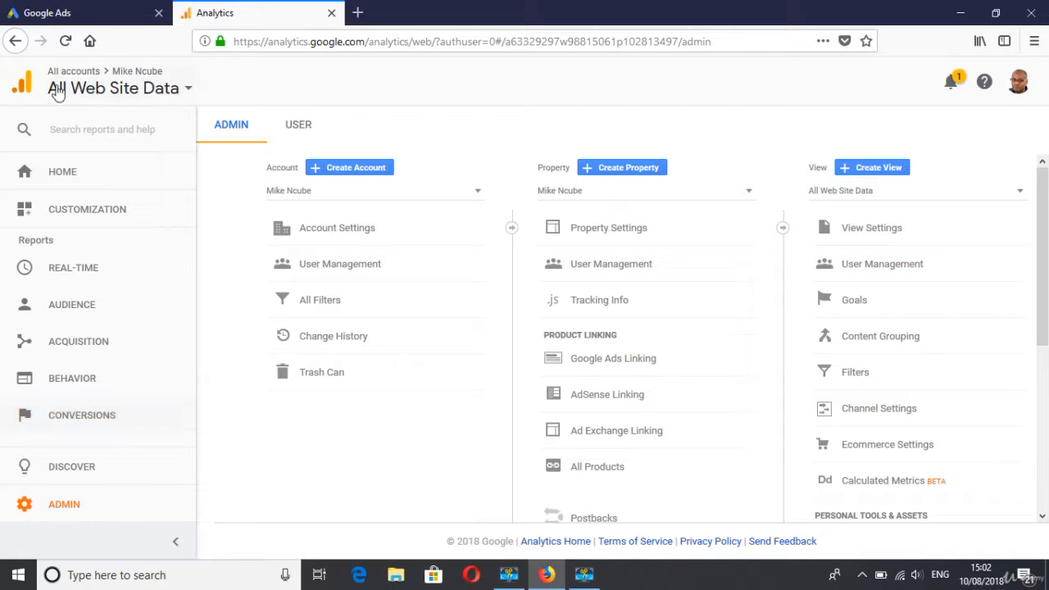
pyautogui.click(66, 16)
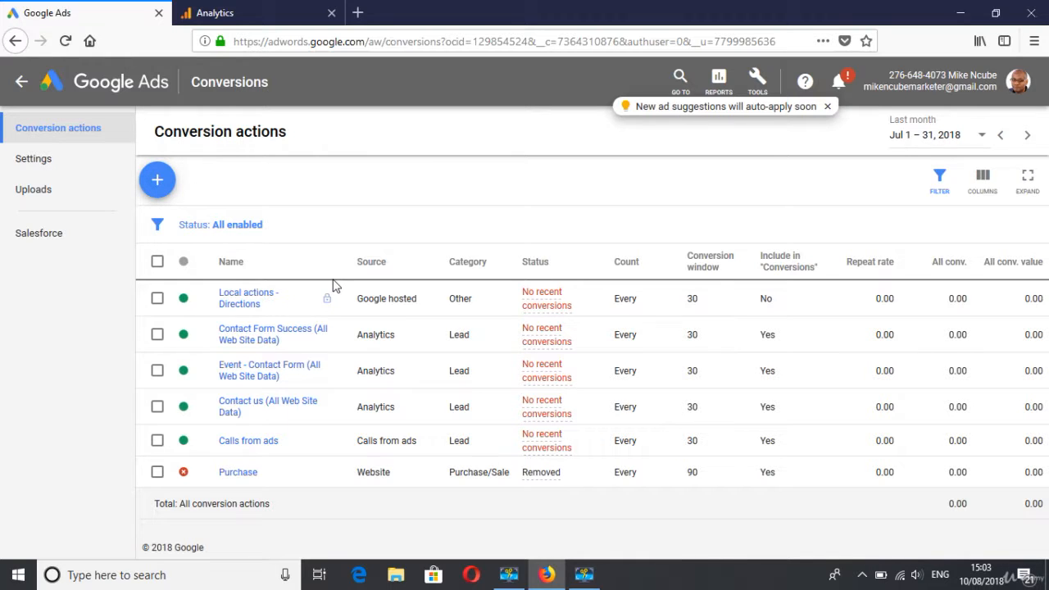
pyautogui.click(285, 24)
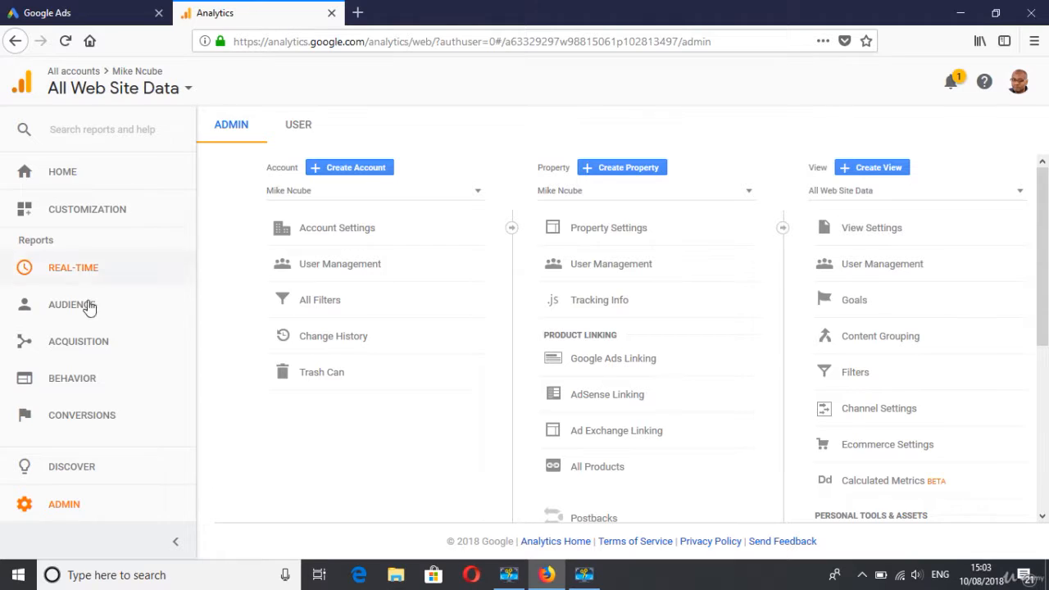
# - Open the Source/Medium report for All Traffic under Acquisition and view its conversions table
pyautogui.click(86, 343)
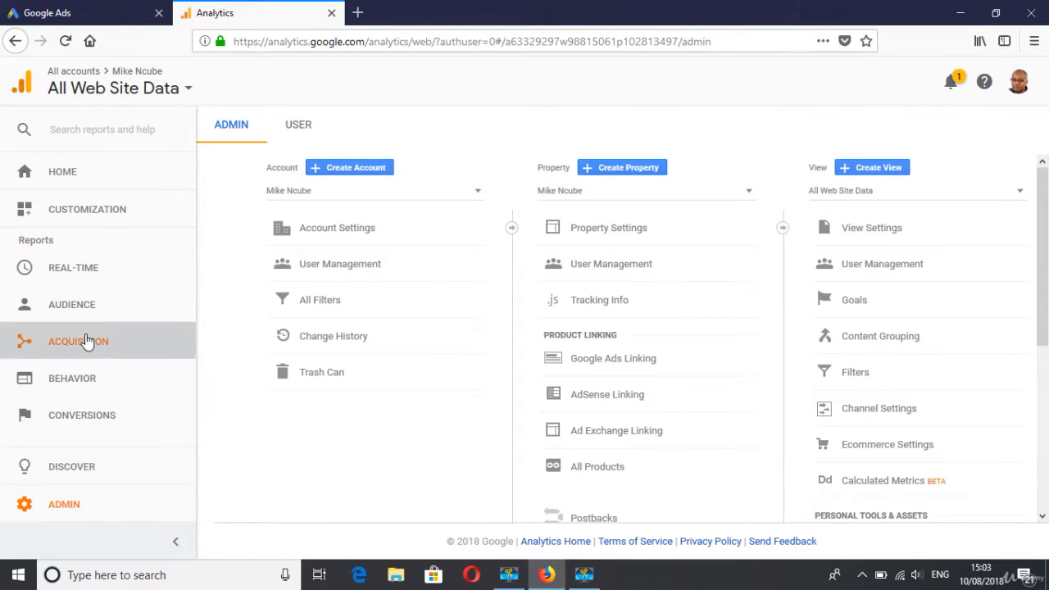
pyautogui.click(78, 396)
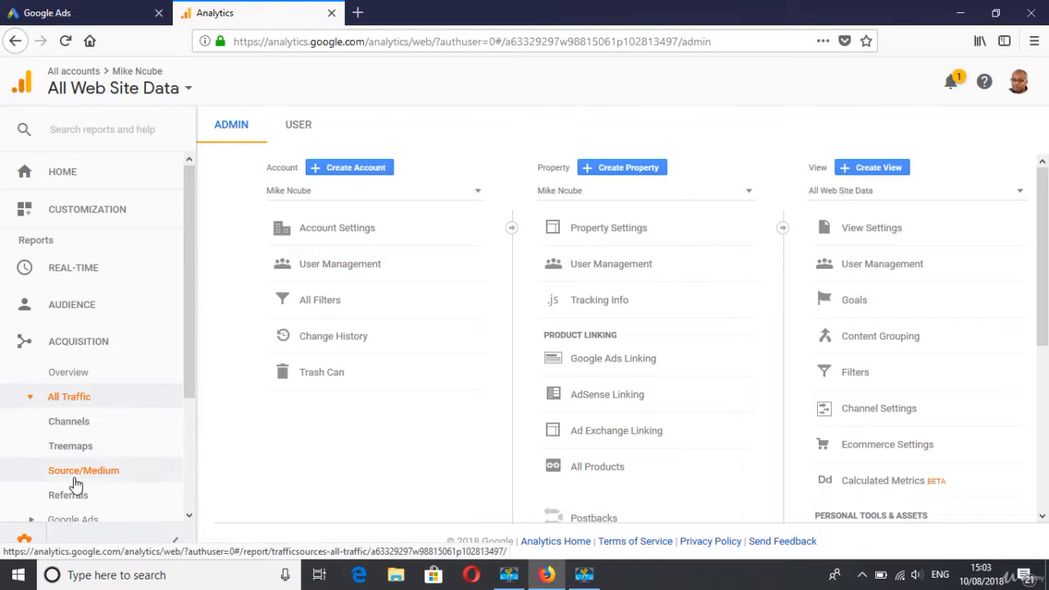
pyautogui.click(77, 477)
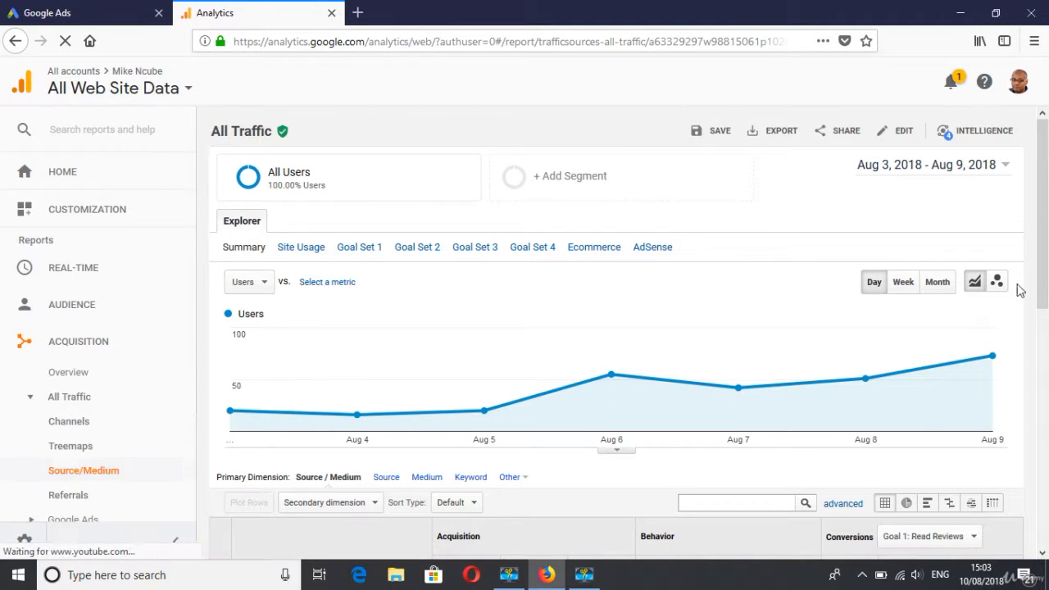
pyautogui.moveTo(1044, 286); pyautogui.dragTo(1048, 398)
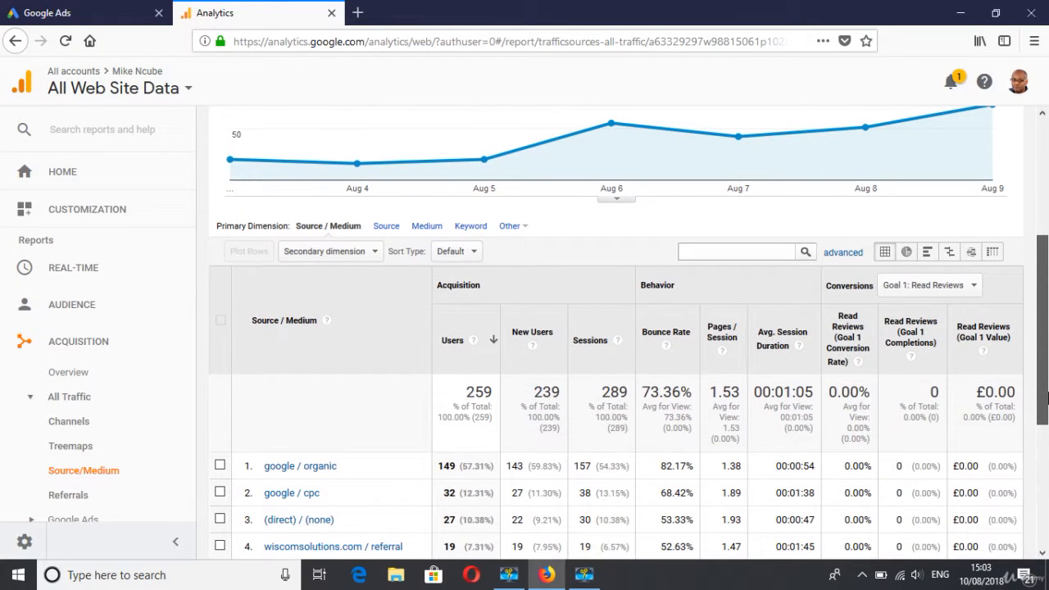
# - Review the selectable goals for the Source/Medium report and set its Conversions columns to All Goals
pyautogui.click(970, 287)
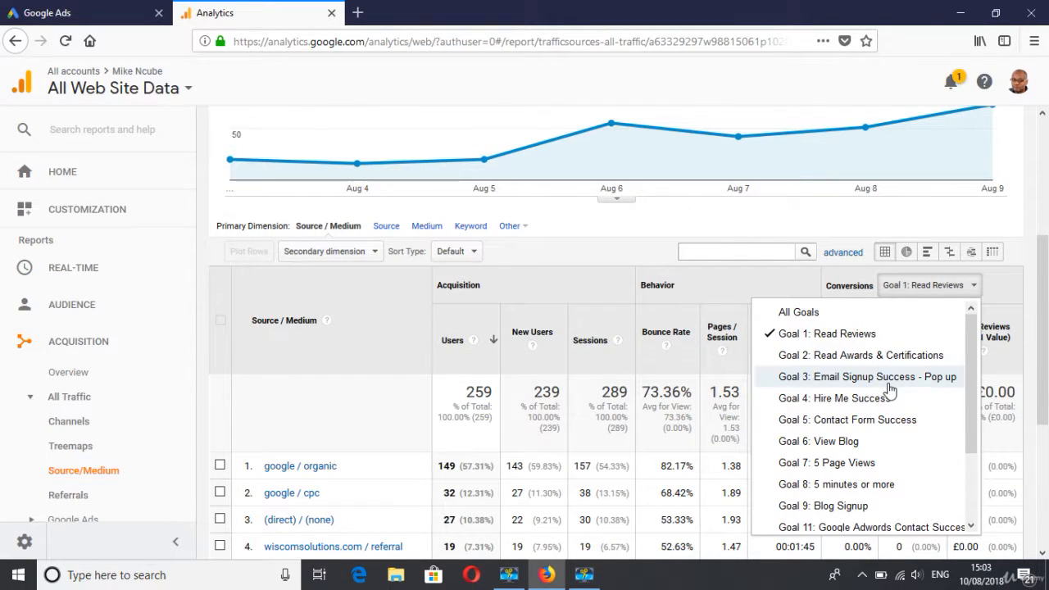
pyautogui.click(1045, 307)
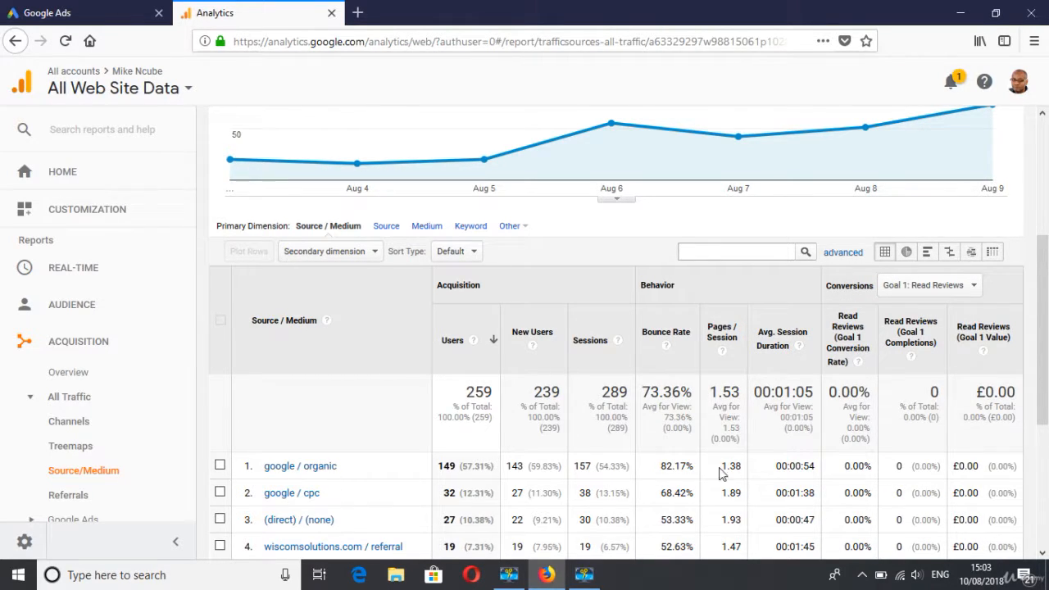
pyautogui.click(973, 287)
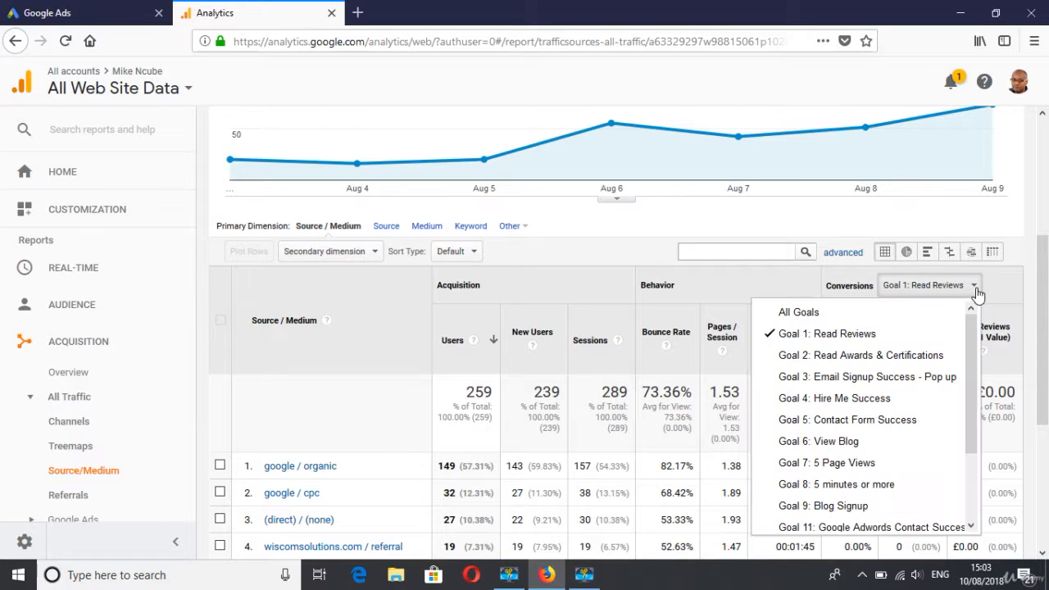
pyautogui.click(815, 312)
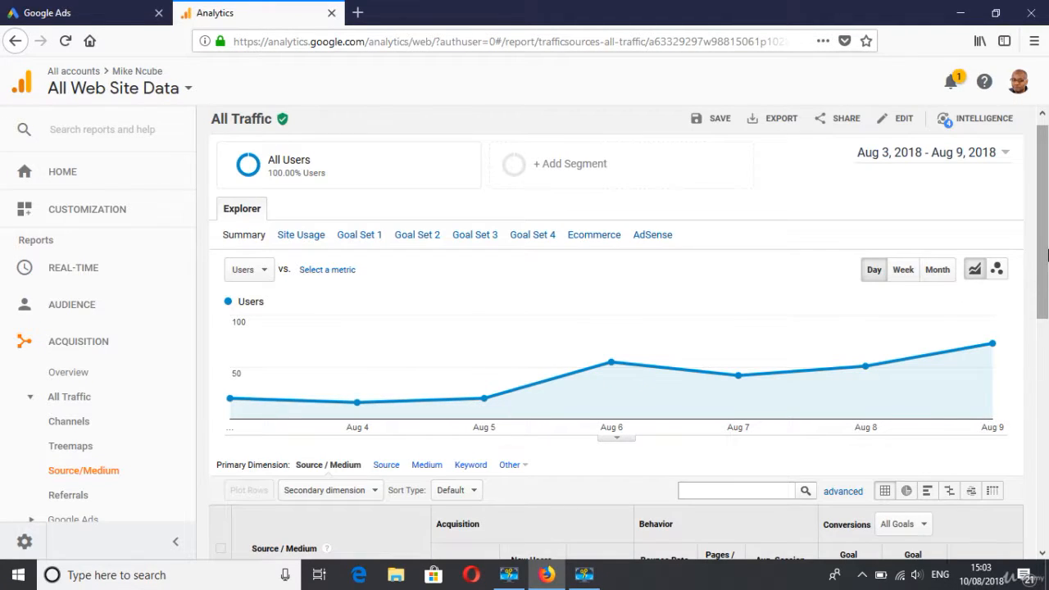
pyautogui.moveTo(1048, 256); pyautogui.dragTo(1048, 371)
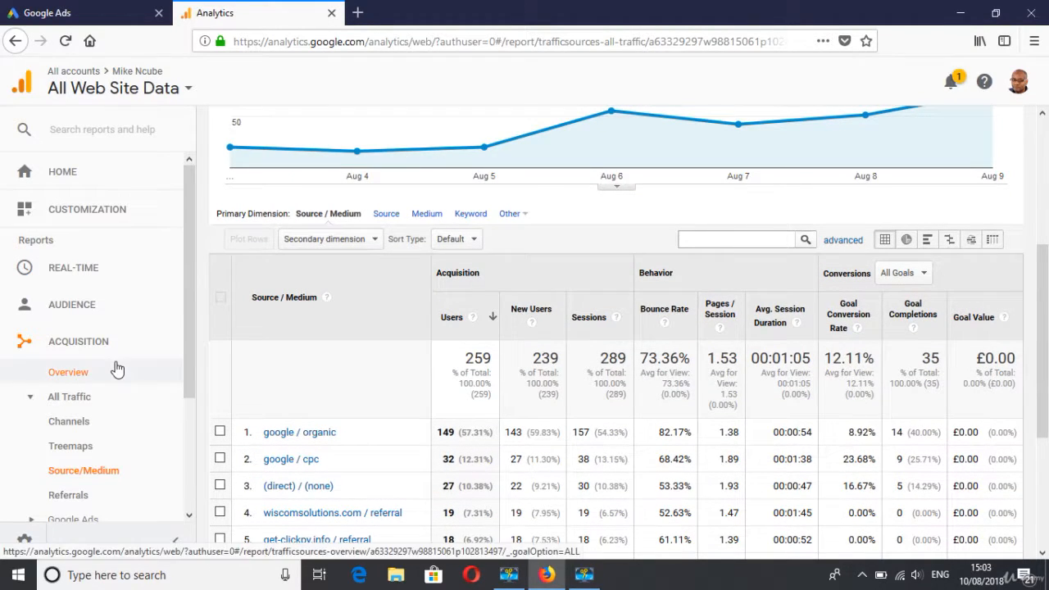
# - Open the Top Conversion Paths report from the Multi-Channel Funnels group under Conversions
pyautogui.moveTo(188, 339); pyautogui.dragTo(196, 490)
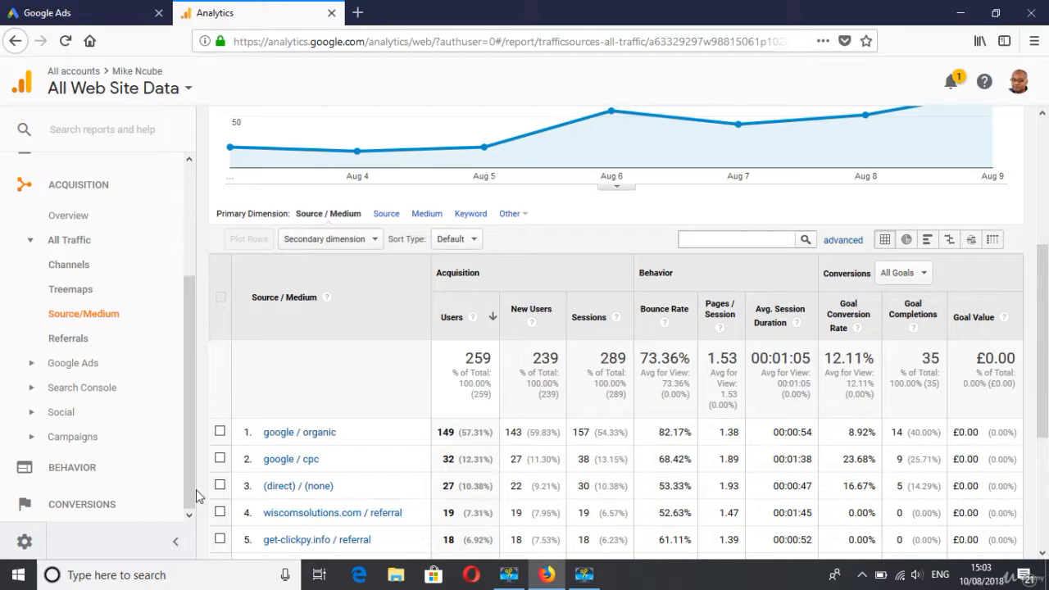
pyautogui.click(110, 502)
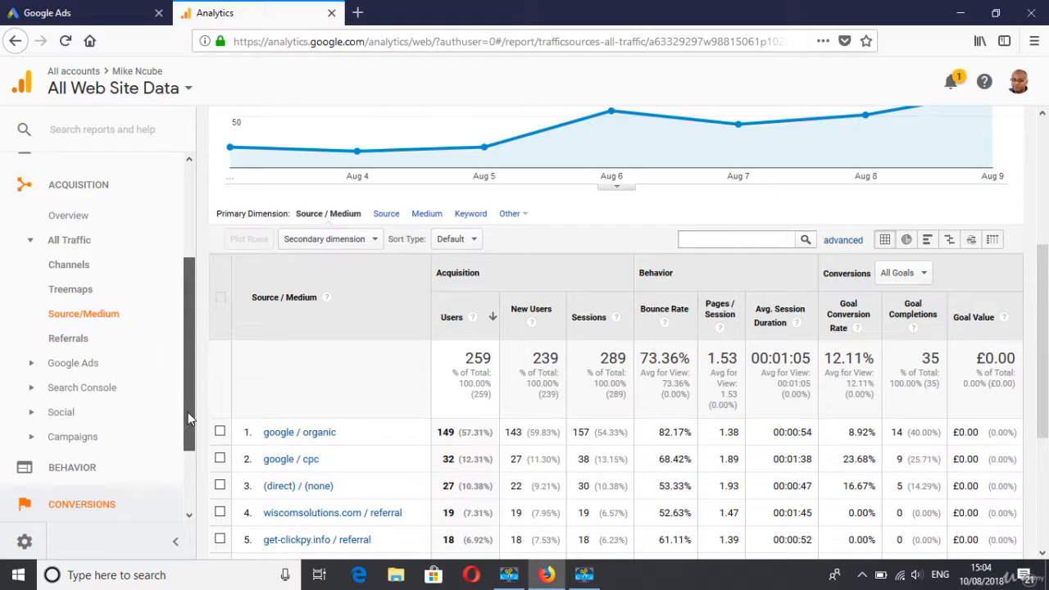
pyautogui.moveTo(188, 413); pyautogui.dragTo(187, 490)
pyautogui.click(78, 486)
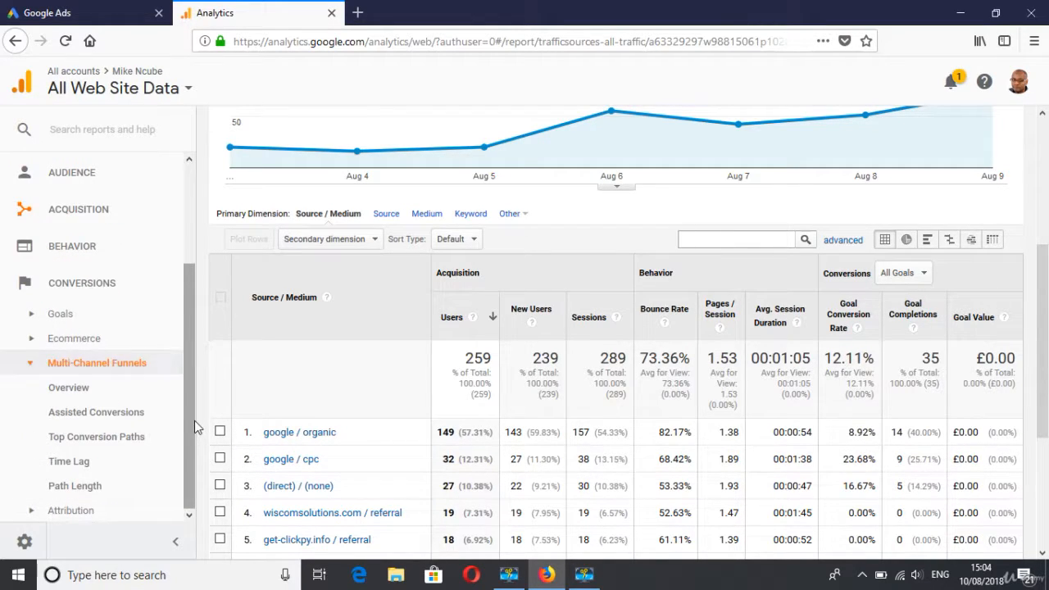
pyautogui.click(115, 446)
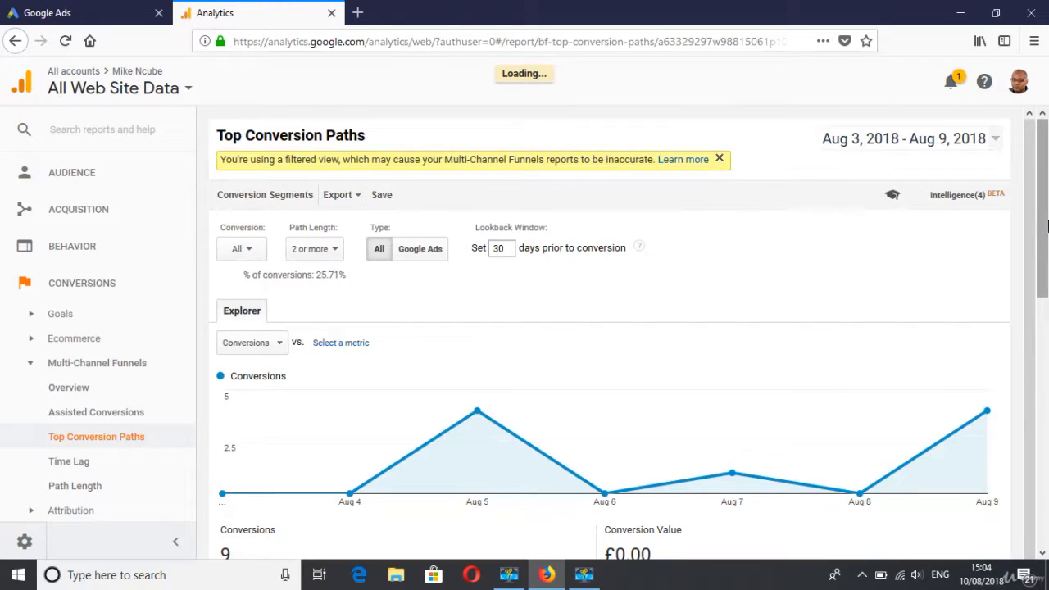
# - Reload the Top Conversion Paths report and examine conversions by MCF Channel Grouping Path
pyautogui.moveTo(1048, 297); pyautogui.dragTo(1048, 310)
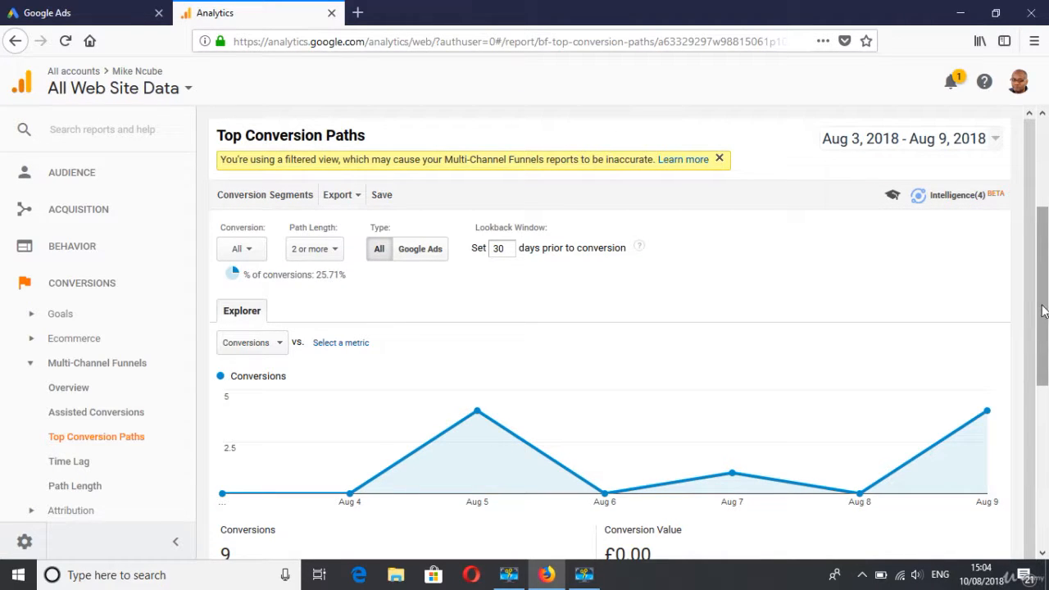
pyautogui.moveTo(1044, 312); pyautogui.dragTo(1045, 474)
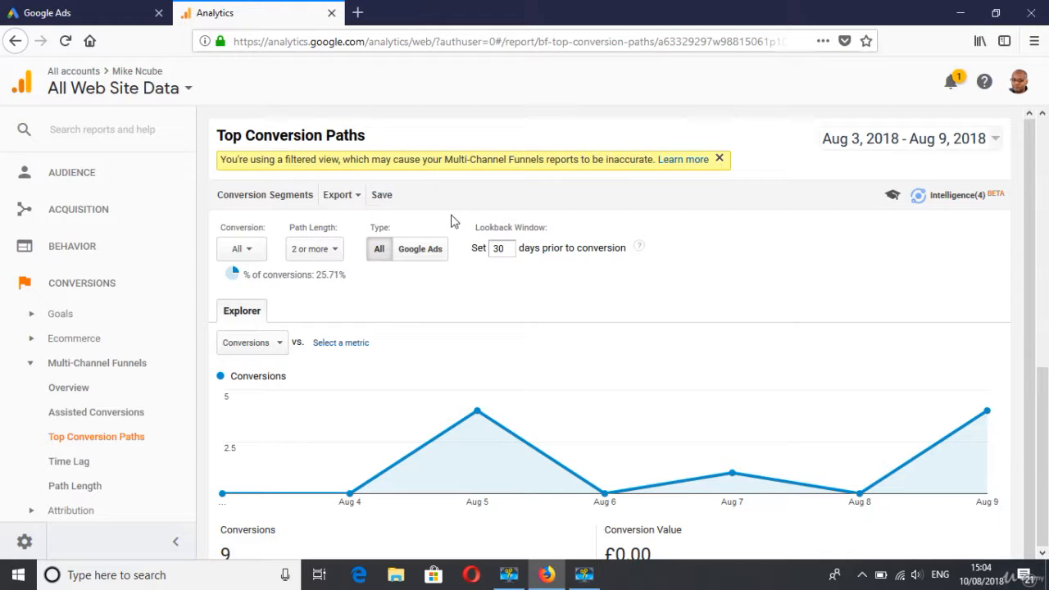
pyautogui.click(67, 41)
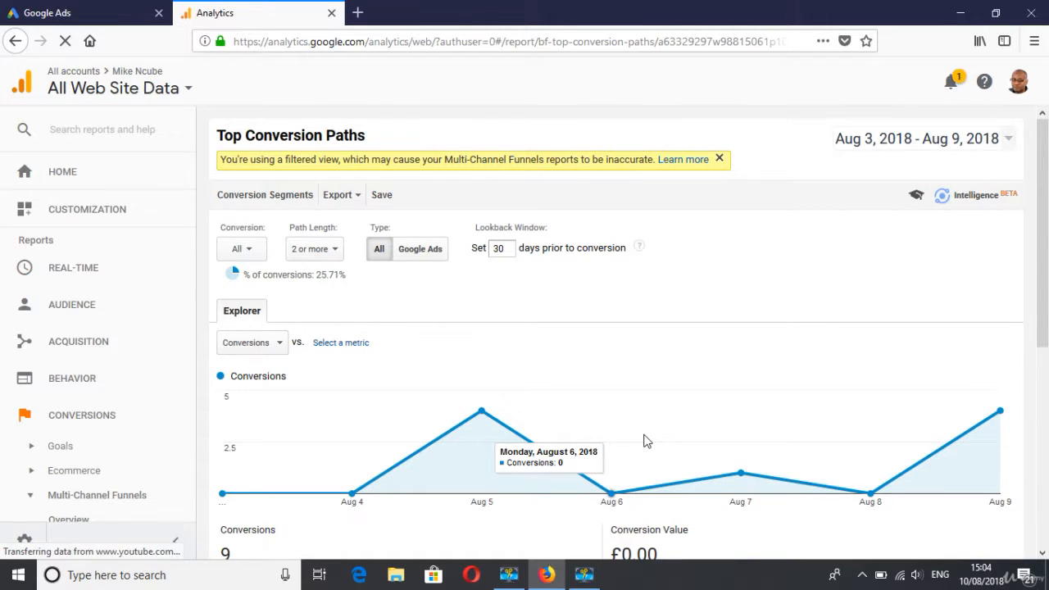
pyautogui.moveTo(1041, 238); pyautogui.dragTo(1045, 418)
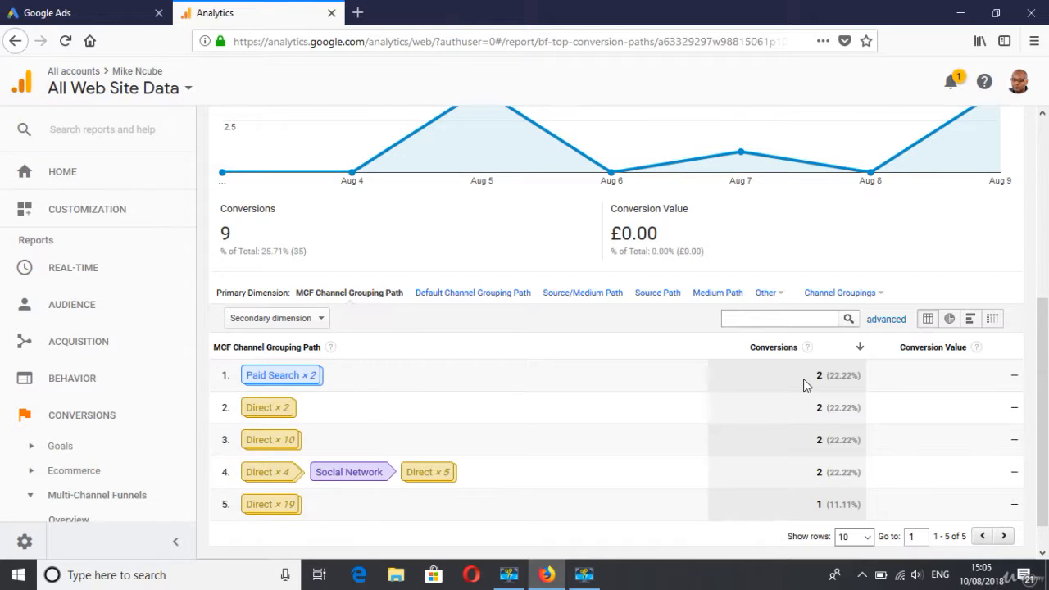
# - Open the Goals list in the view's admin settings and review the new-goal templates without creating a goal
pyautogui.click(25, 544)
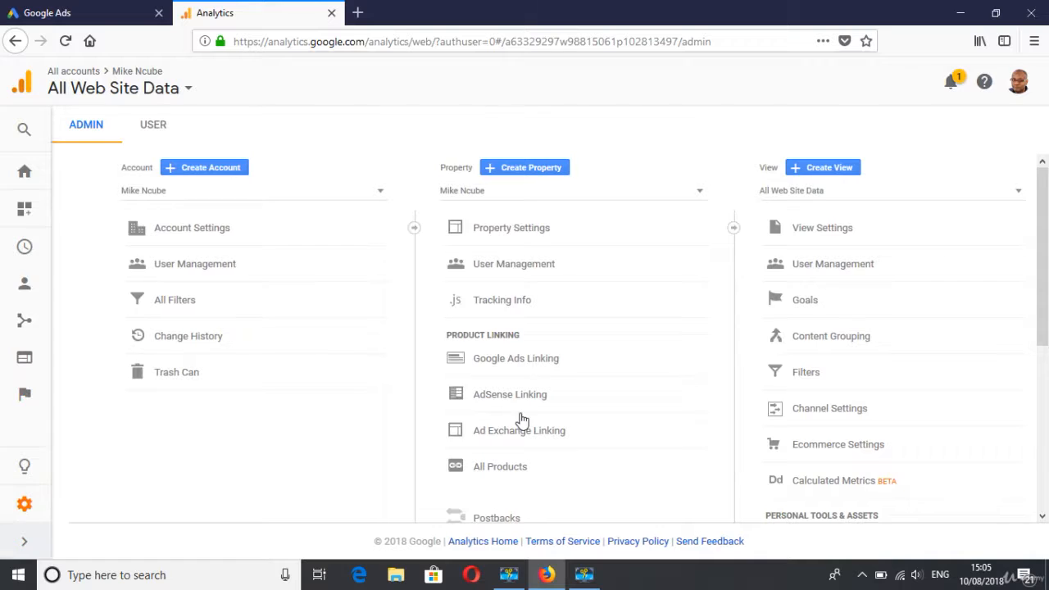
pyautogui.click(807, 301)
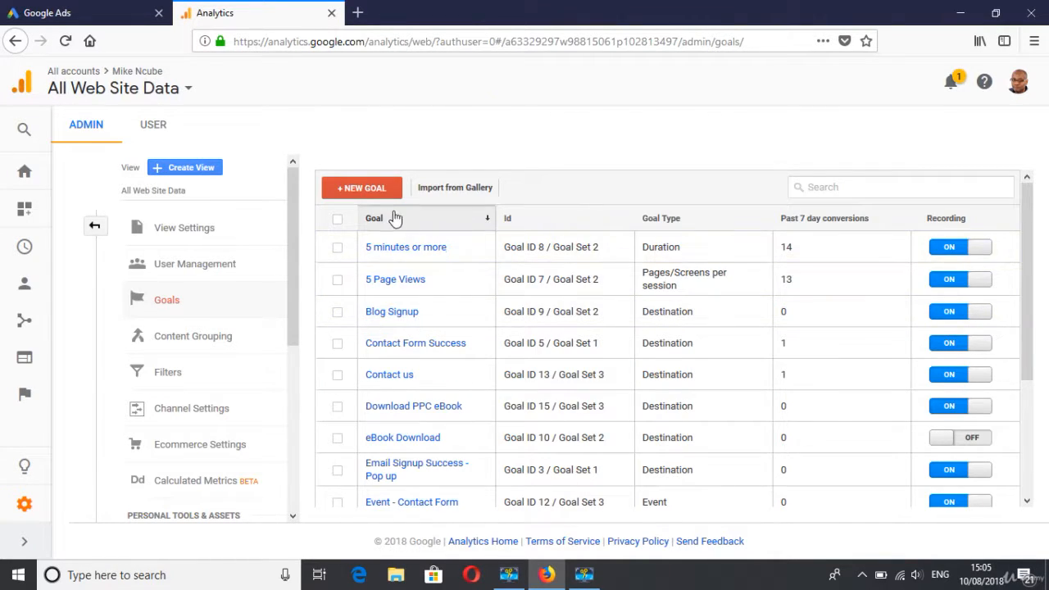
pyautogui.click(376, 195)
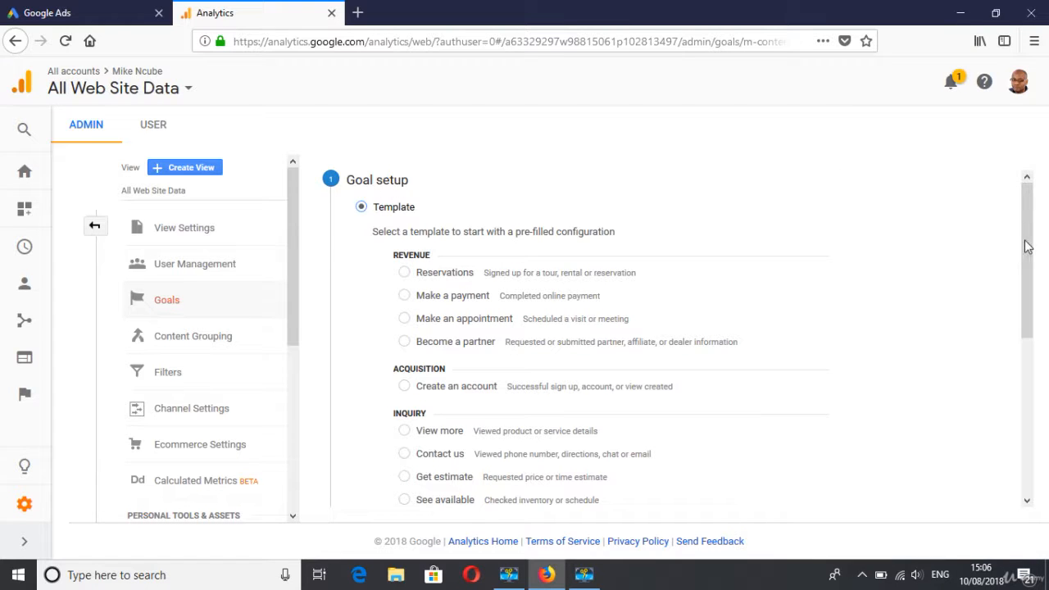
pyautogui.moveTo(1030, 246); pyautogui.dragTo(1035, 279)
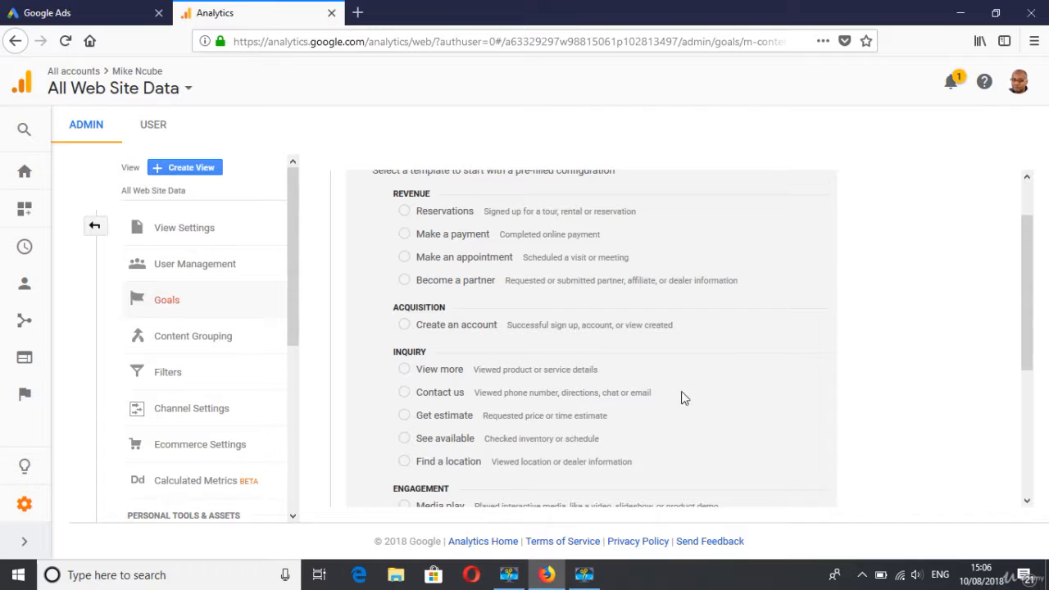
pyautogui.moveTo(1032, 361); pyautogui.dragTo(1037, 308)
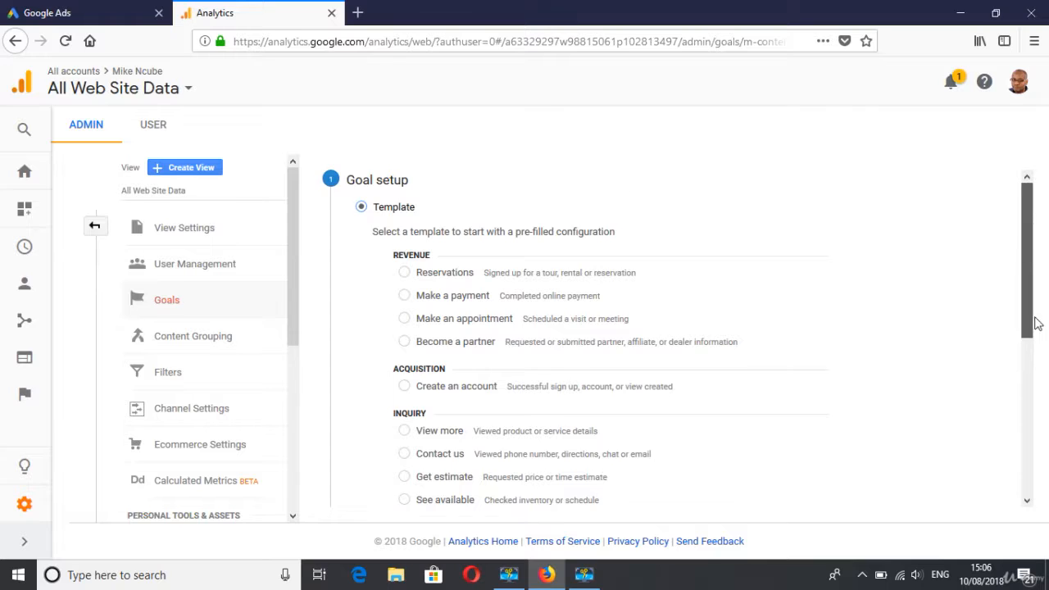
pyautogui.scroll(-3, 1035, 324)
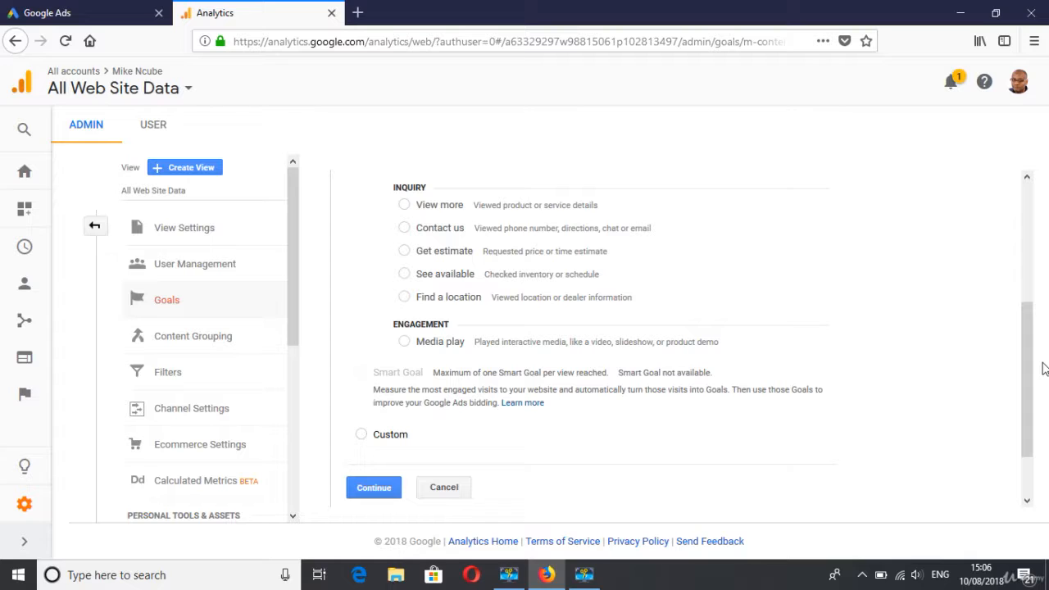
pyautogui.click(443, 488)
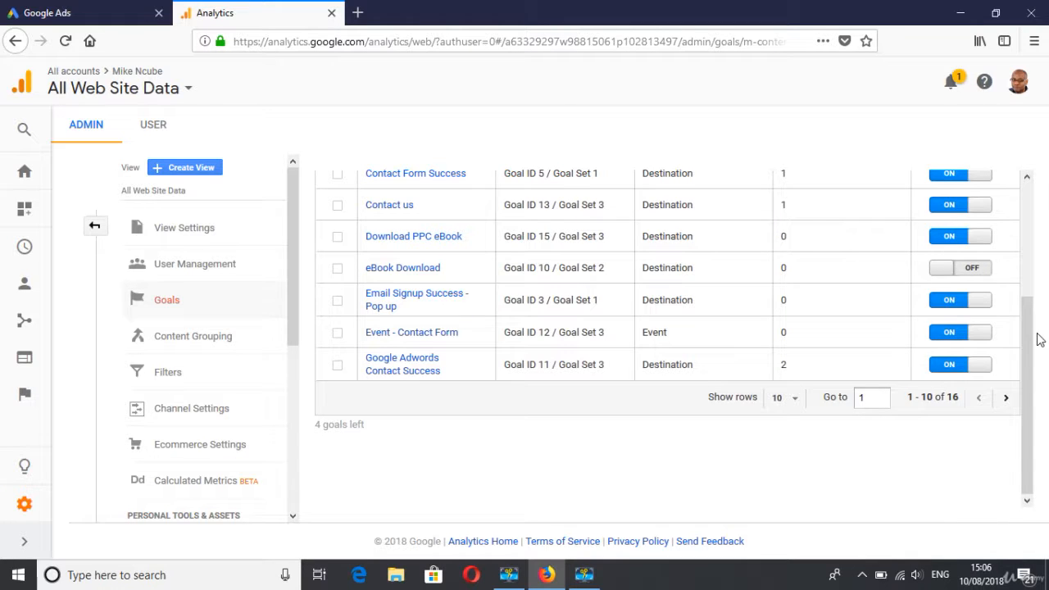
# - Open the 5 minutes or more goal, review its description and duration details, and leave it without saving changes
pyautogui.moveTo(1029, 336); pyautogui.dragTo(1026, 234)
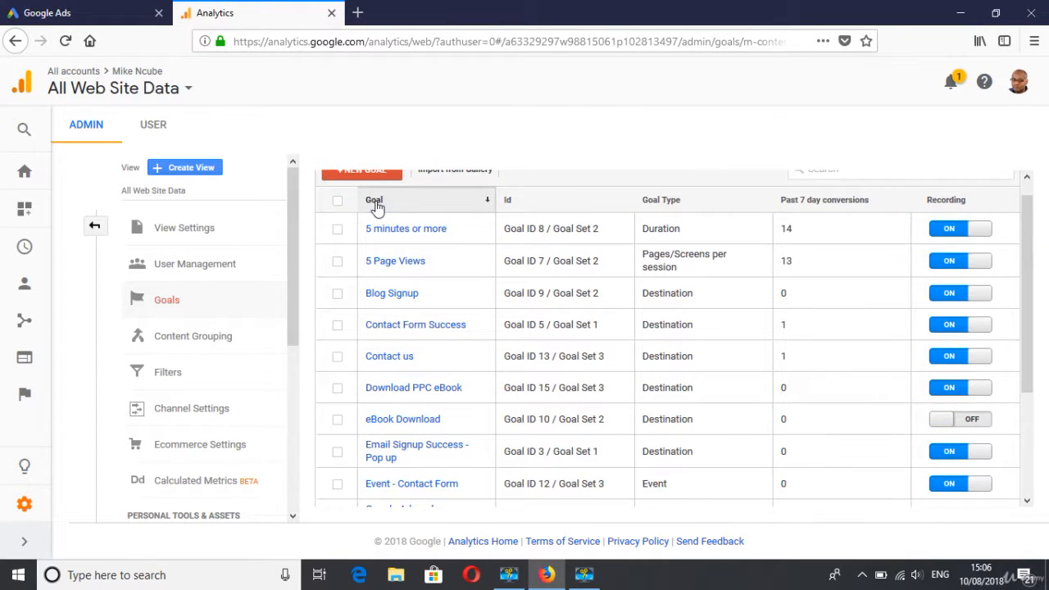
pyautogui.click(398, 234)
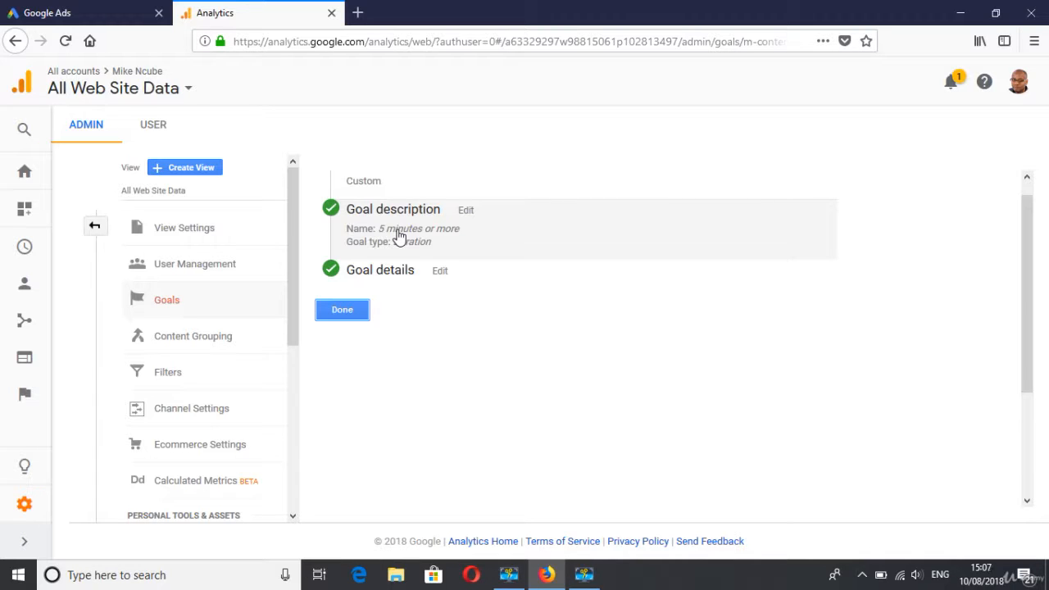
pyautogui.click(439, 272)
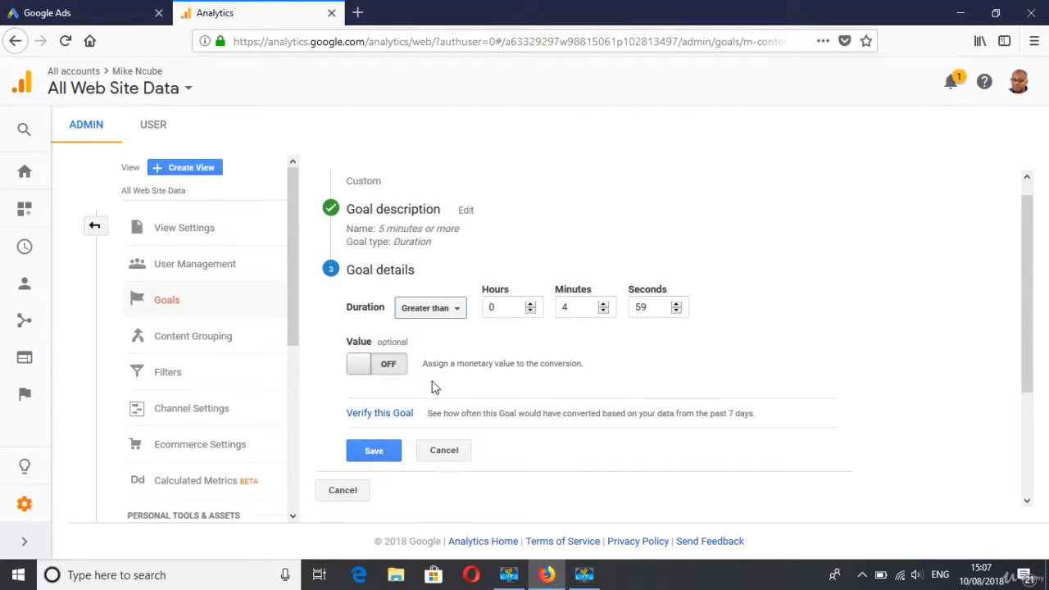
pyautogui.click(465, 211)
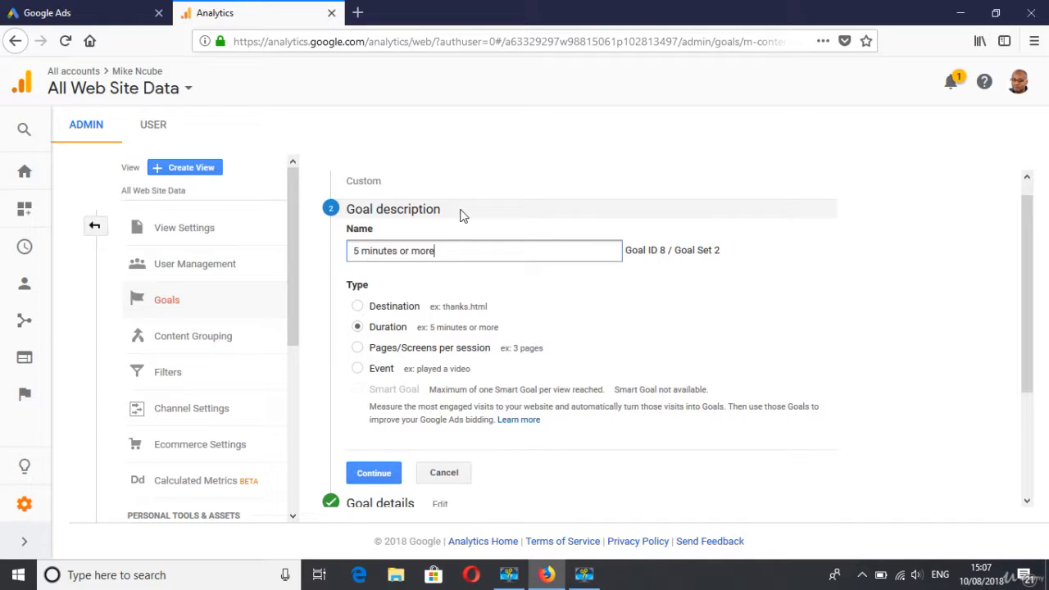
pyautogui.click(374, 471)
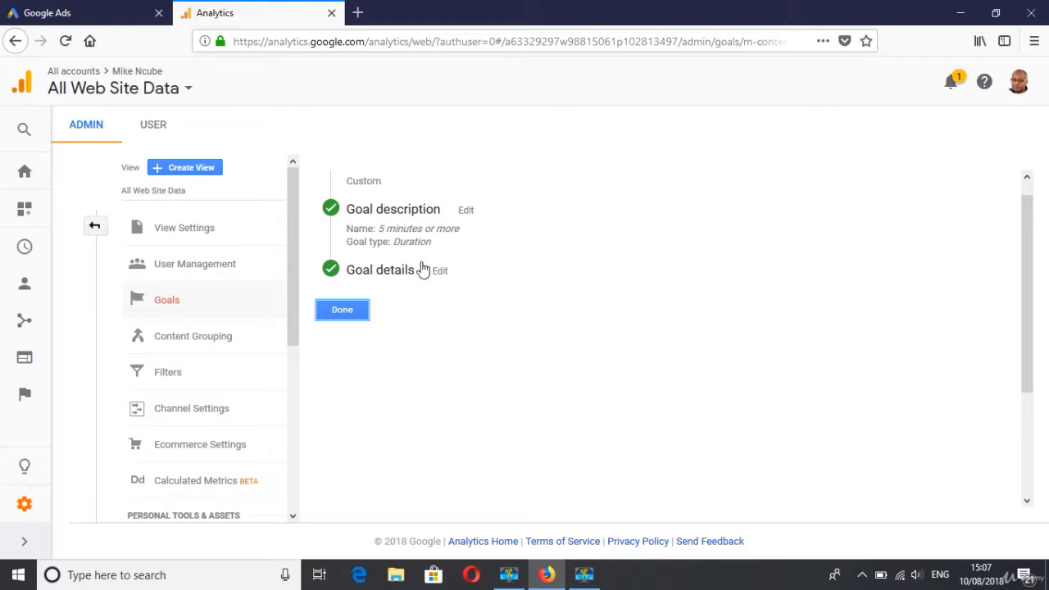
pyautogui.click(440, 272)
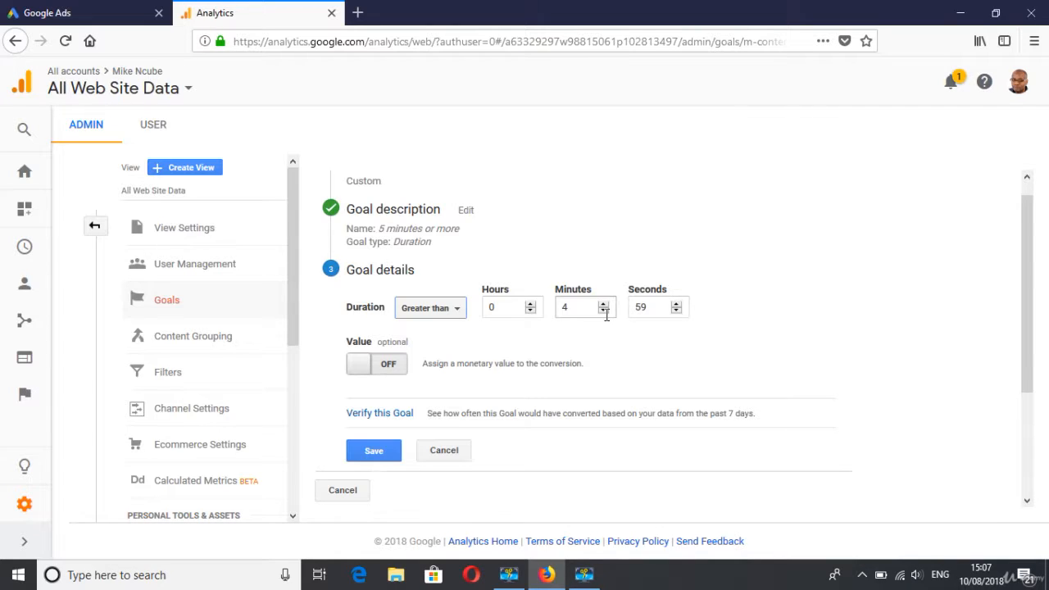
pyautogui.click(459, 452)
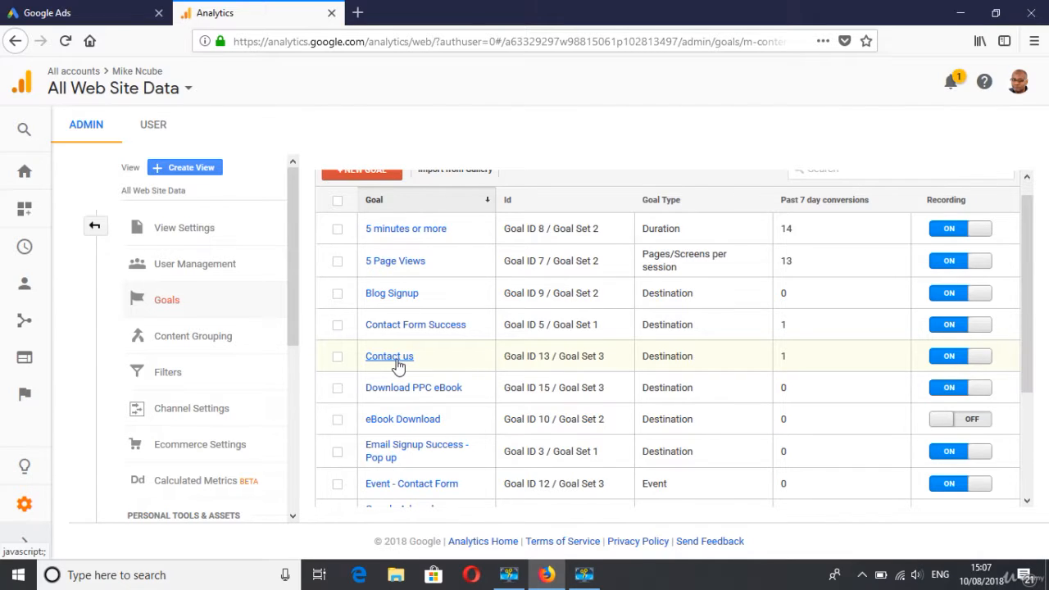
# - Open the Contact us goal and examine the destination page, value and funnel settings in its goal details
pyautogui.click(392, 357)
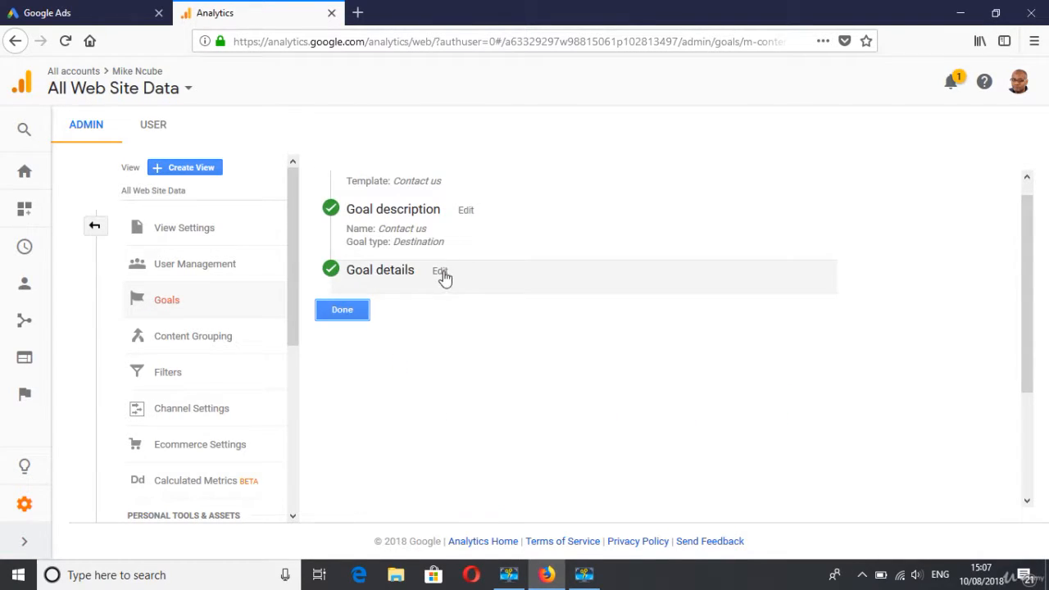
pyautogui.click(441, 270)
pyautogui.click(455, 311)
pyautogui.moveTo(519, 311); pyautogui.dragTo(423, 311)
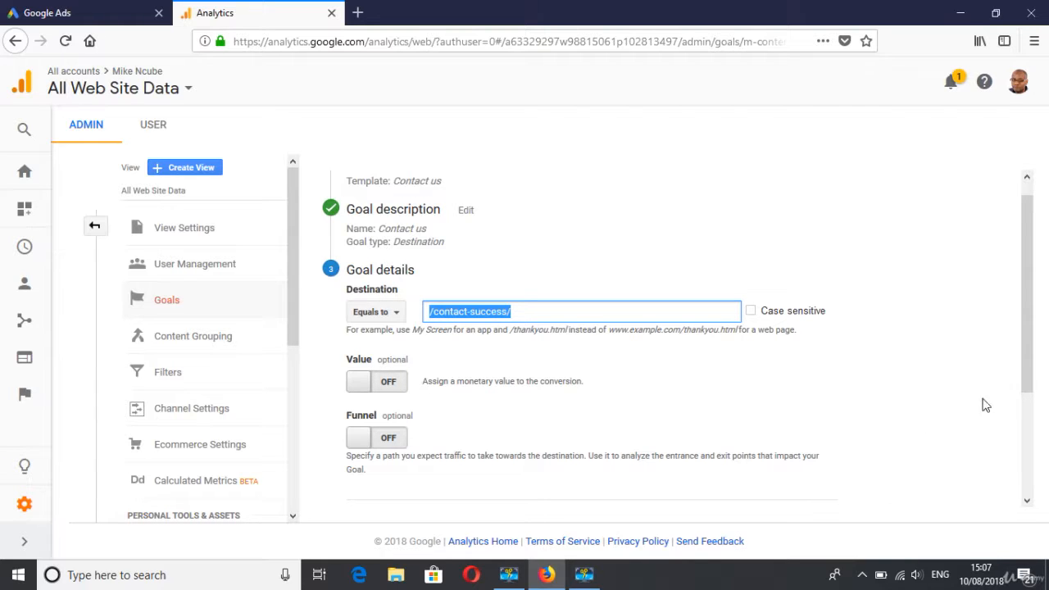
pyautogui.scroll(-2, 1033, 428)
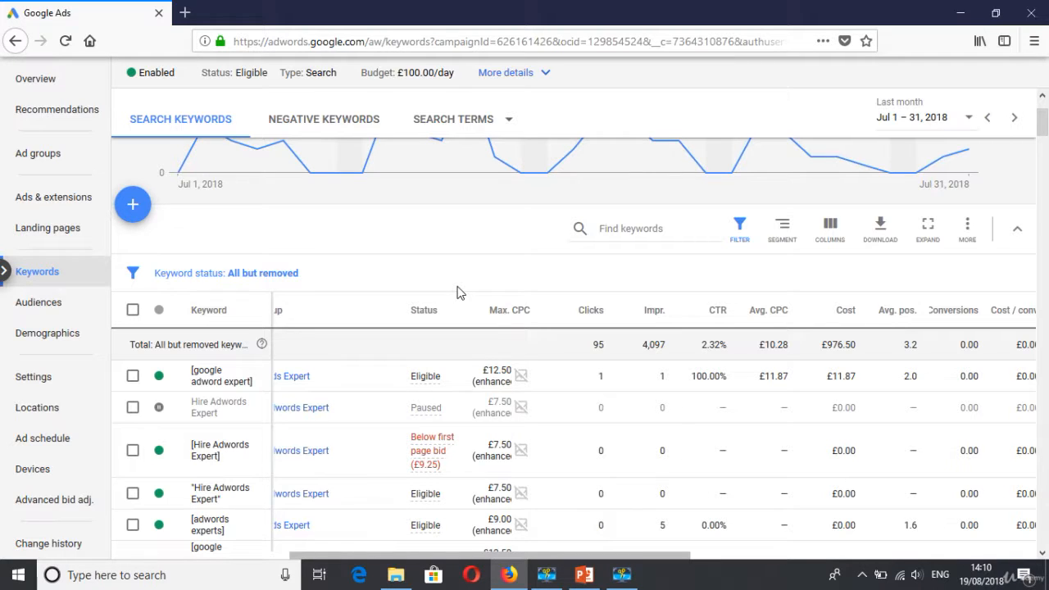
# - In Google Ads, review the bid options for the keyword [google adword expert], cancel them, and inspect its status and Quality Score
pyautogui.click(500, 376)
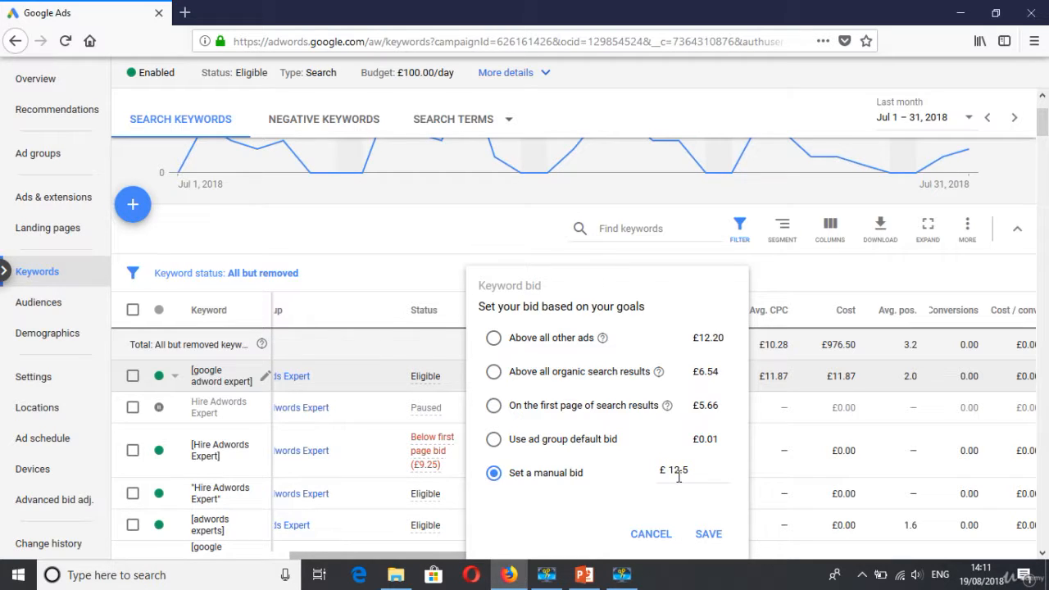
pyautogui.click(655, 534)
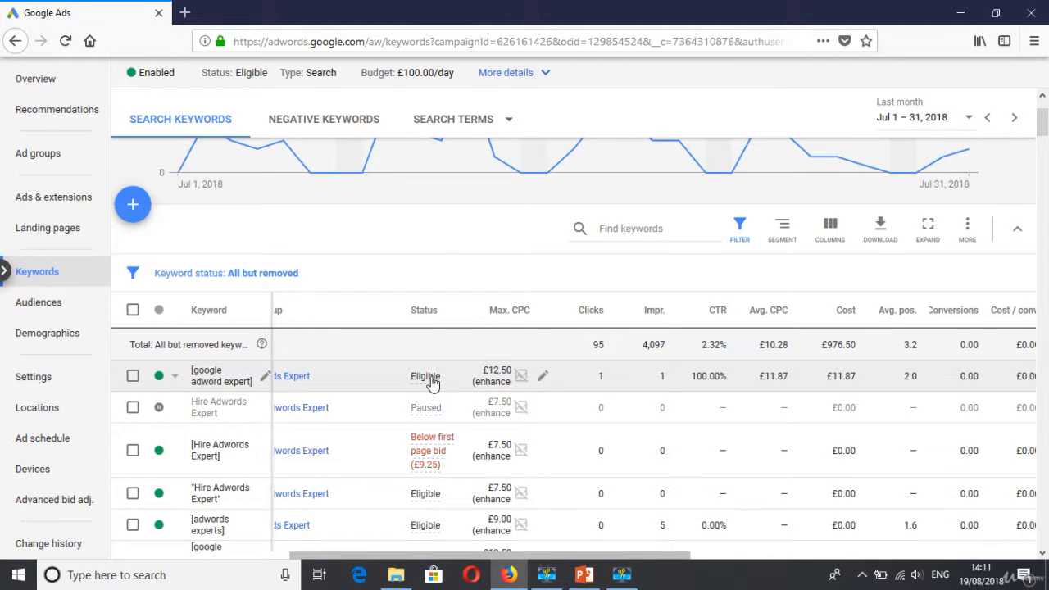
pyautogui.moveTo(432, 383)
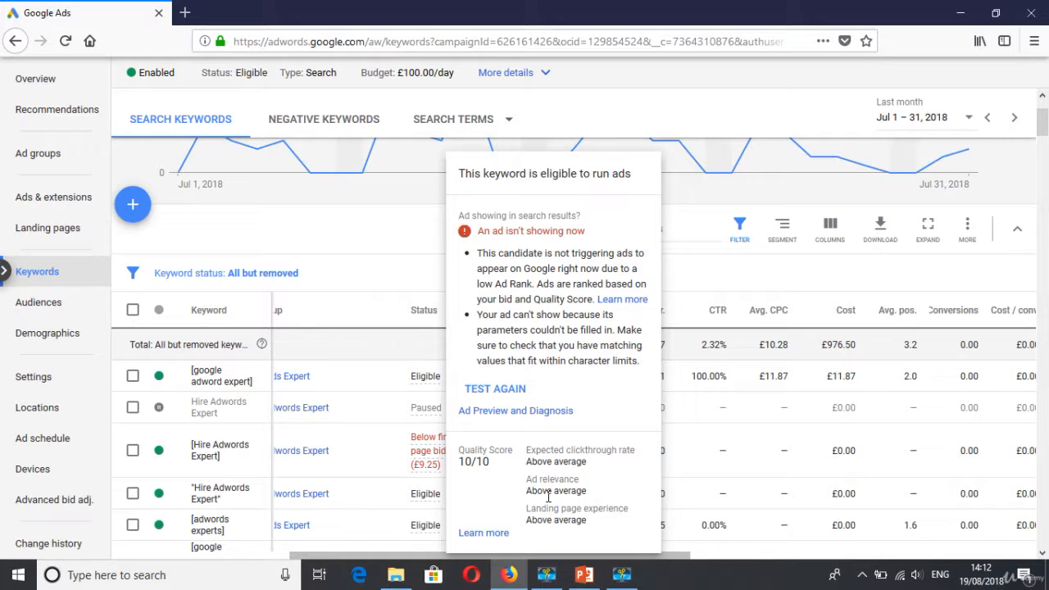
# - Open the campaign's Bidding settings, start changing the bid strategy, and review the automated and manual strategies available
pyautogui.click(34, 382)
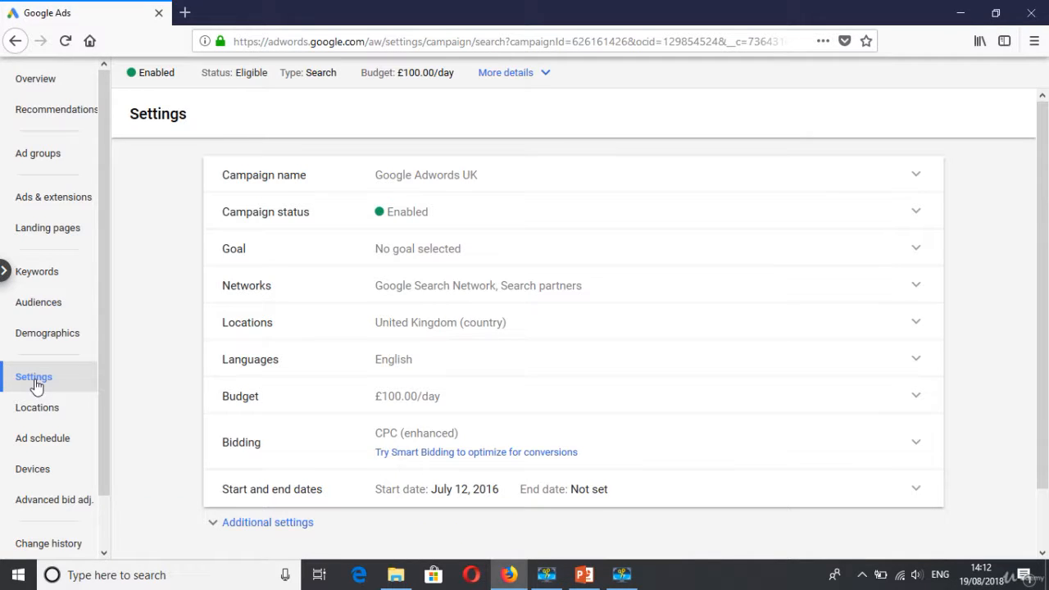
pyautogui.click(918, 446)
pyautogui.moveTo(1046, 358); pyautogui.dragTo(1046, 423)
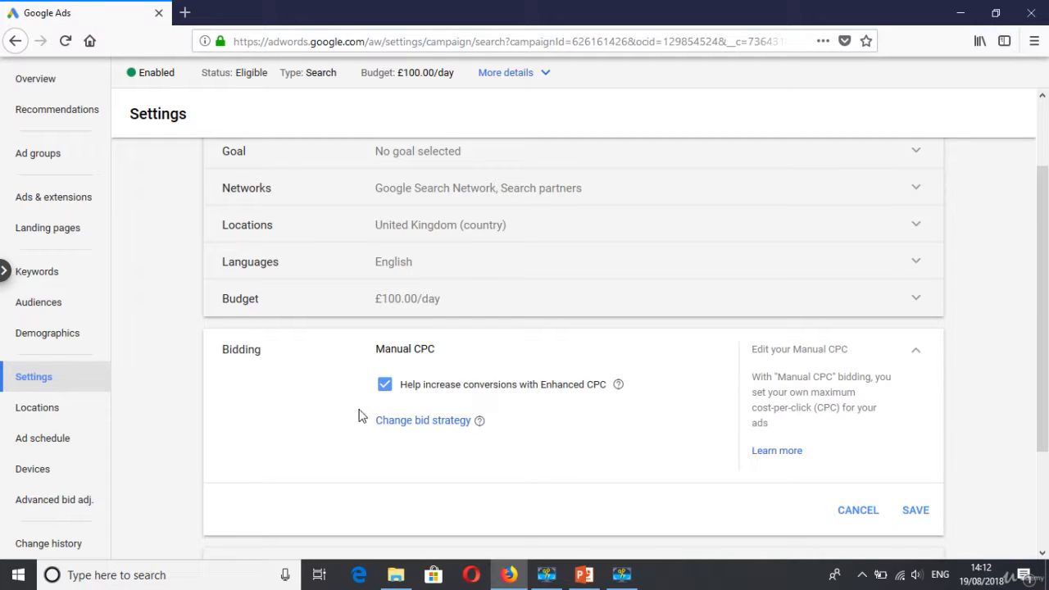
pyautogui.click(397, 422)
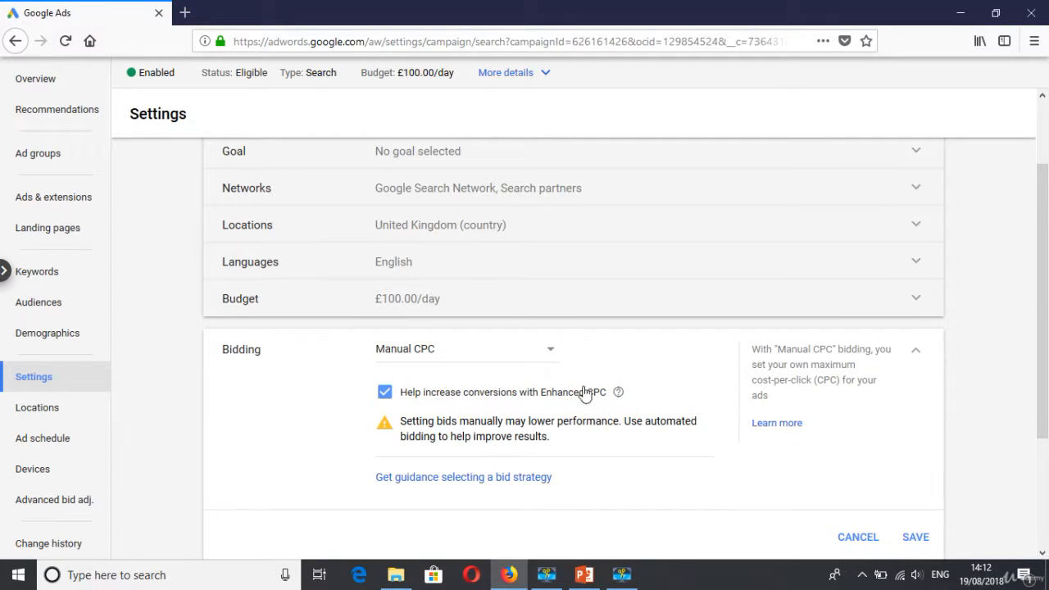
pyautogui.click(551, 355)
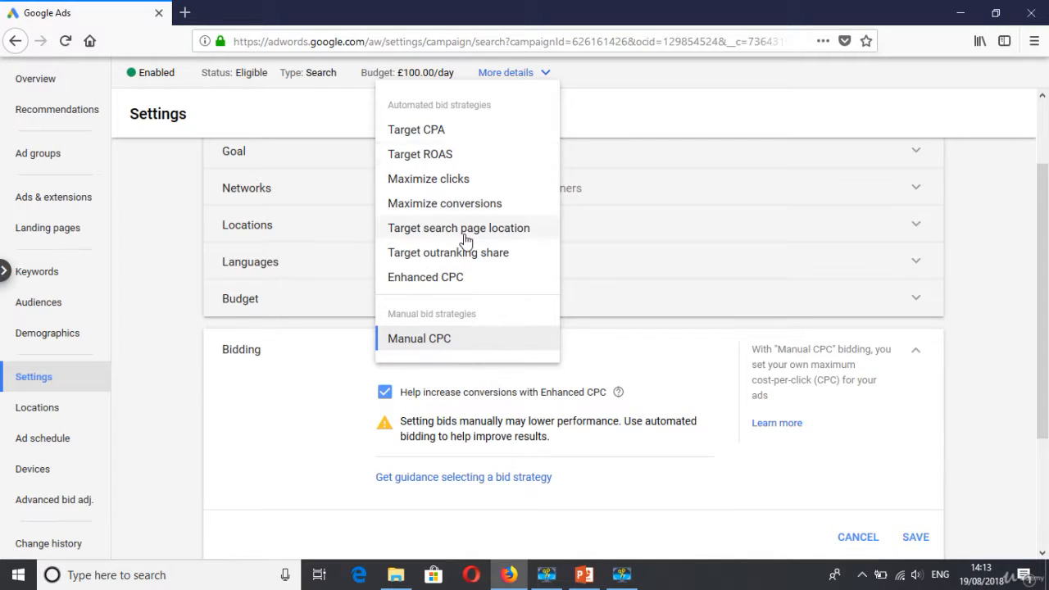
pyautogui.moveTo(465, 239)
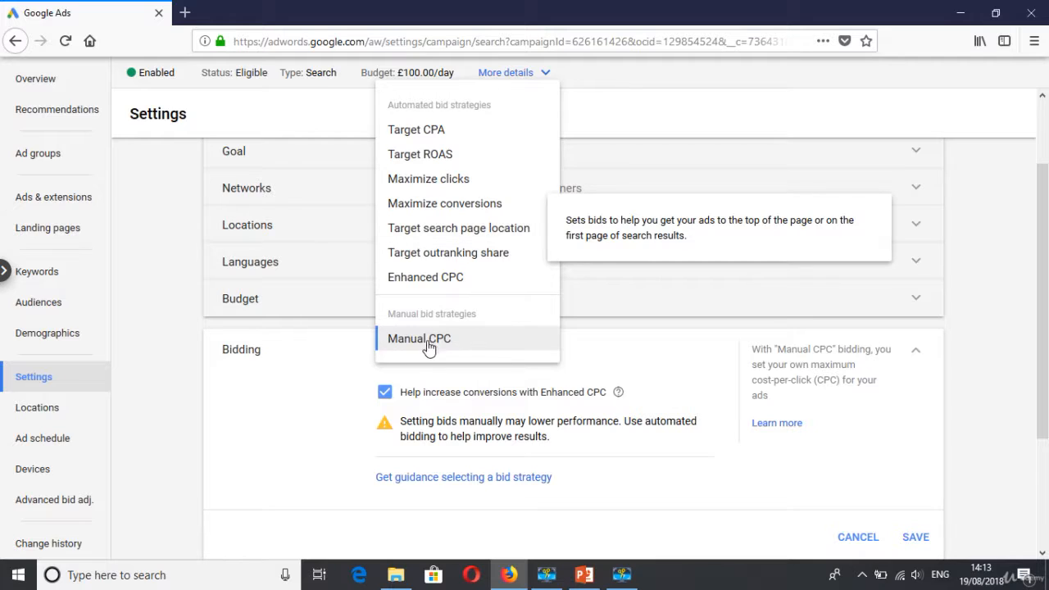
pyautogui.moveTo(436, 349)
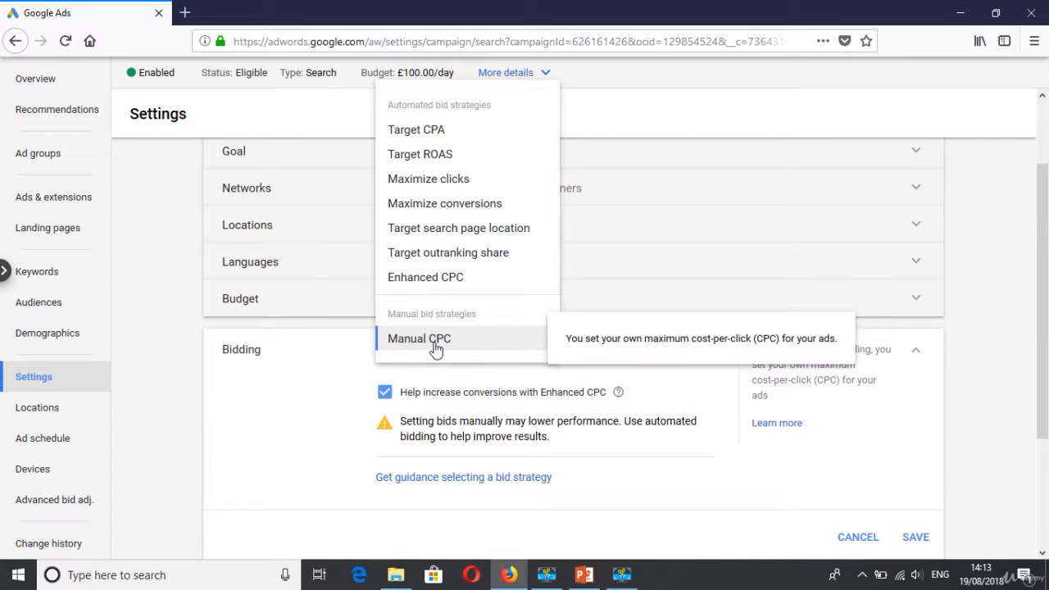